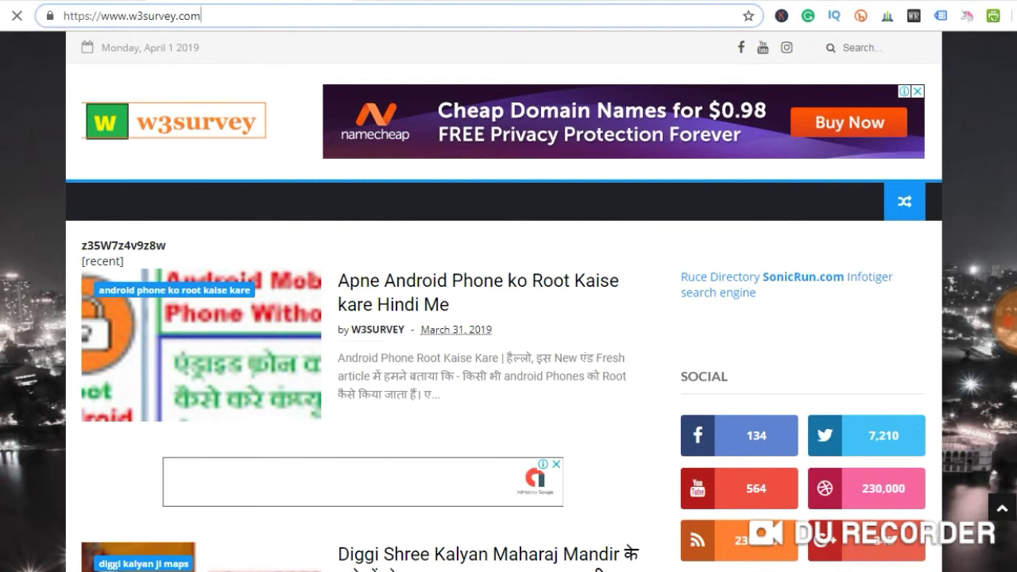
Browse the w3survey.com homepage and open the Android rooting post
{"action": "scroll", "coordinate": [503, 318], "scroll_direction": "down", "scroll_amount": 15}
{"action": "scroll", "coordinate": [504, 318], "scroll_direction": "down", "scroll_amount": 5}
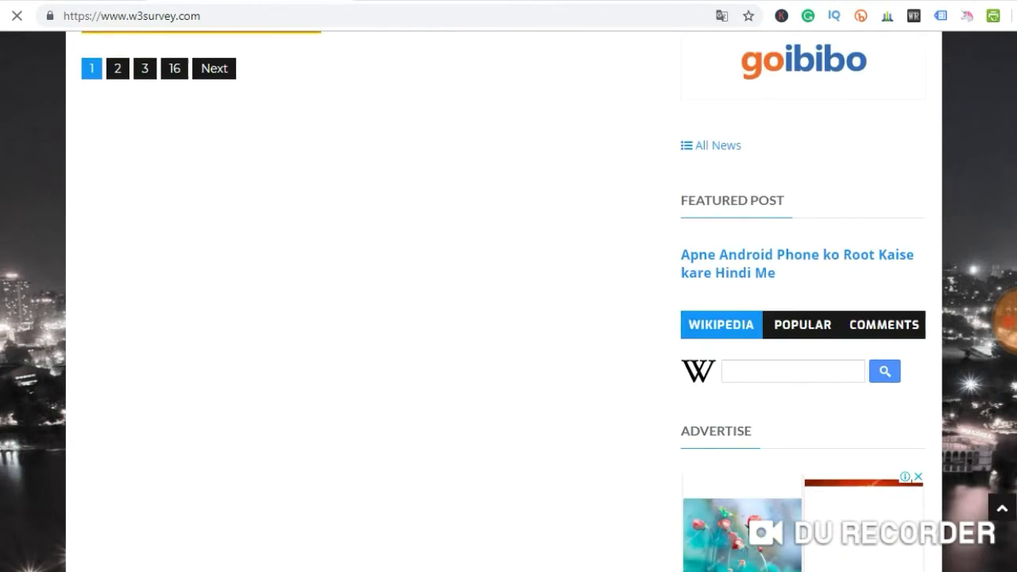
{"action": "scroll", "coordinate": [504, 317], "scroll_direction": "up", "scroll_amount": 3}
{"action": "scroll", "coordinate": [504, 318], "scroll_direction": "up", "scroll_amount": 15}
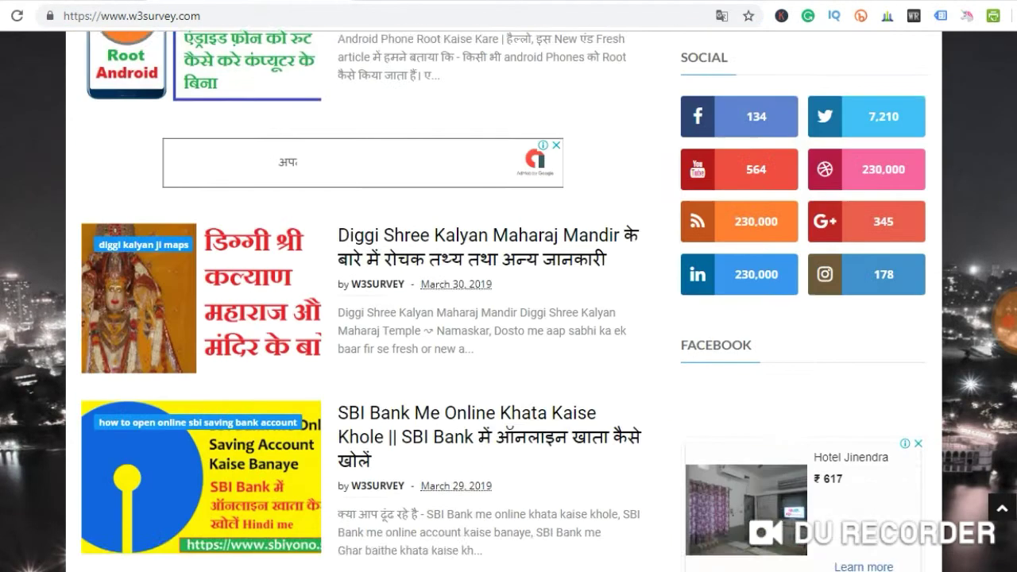
{"action": "scroll", "coordinate": [503, 317], "scroll_direction": "down", "scroll_amount": 1}
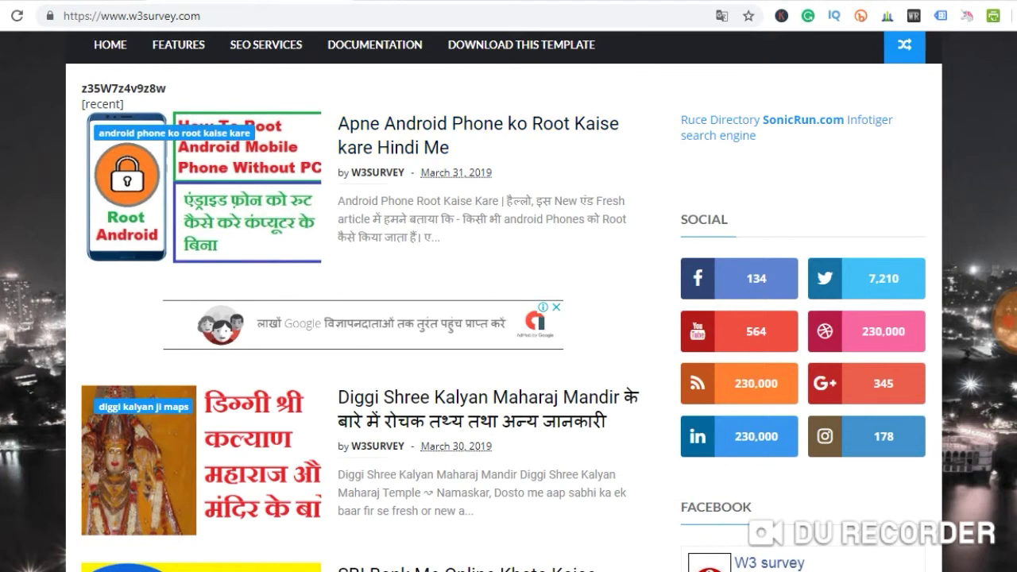
{"action": "left_click", "coordinate": [477, 135]}
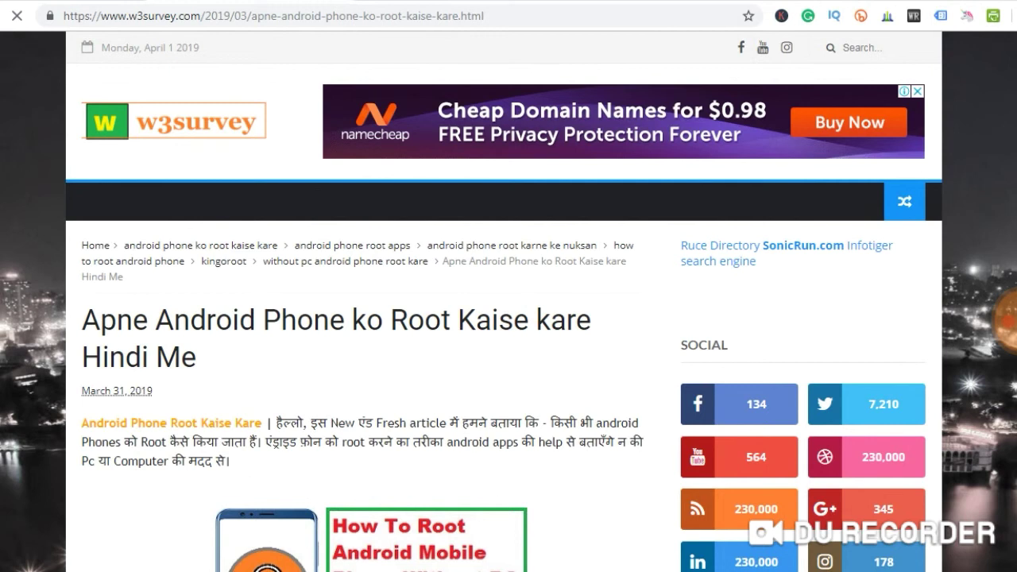
Read through the rooting article, return to its top, and go back to the Blogger tab
{"action": "scroll", "coordinate": [508, 318], "scroll_direction": "down", "scroll_amount": 15}
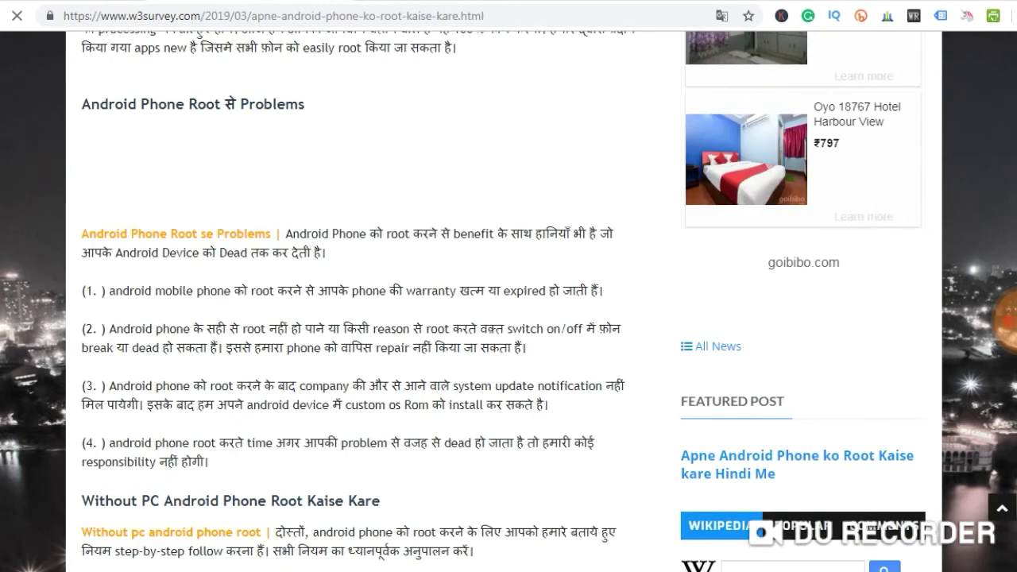
{"action": "scroll", "coordinate": [509, 318], "scroll_direction": "down", "scroll_amount": 10}
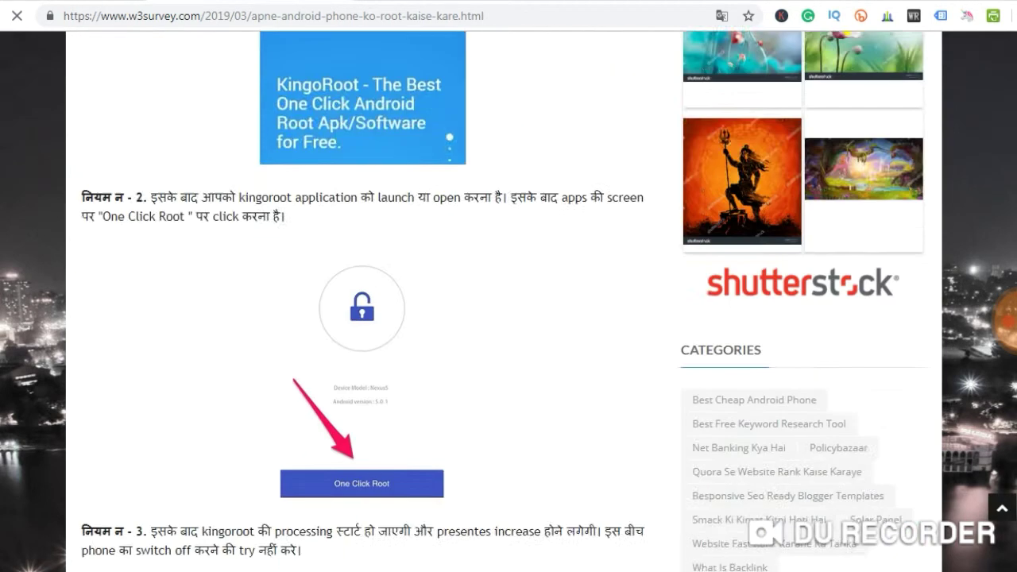
{"action": "scroll", "coordinate": [509, 317], "scroll_direction": "down", "scroll_amount": 10}
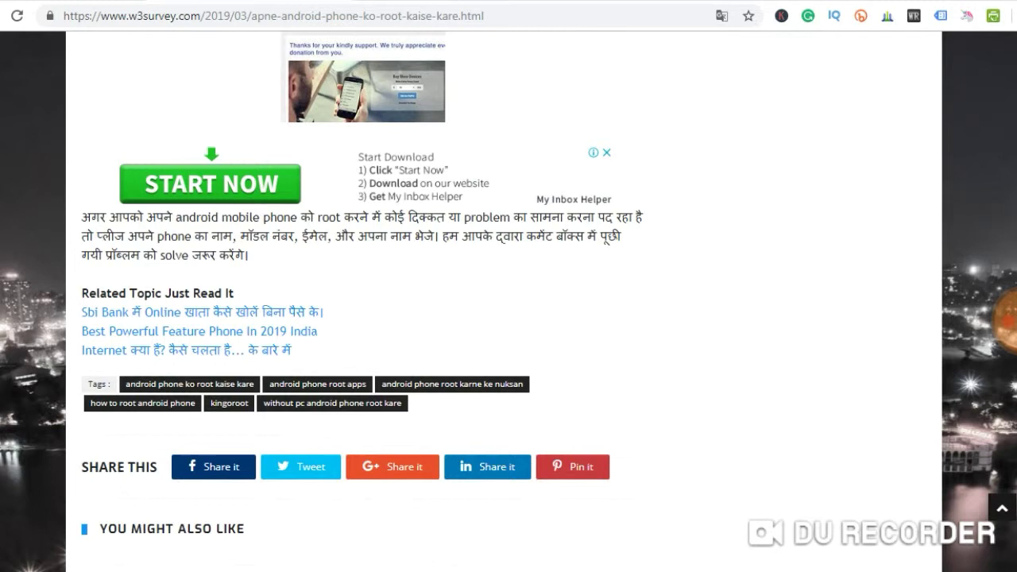
{"action": "key", "text": "Home"}
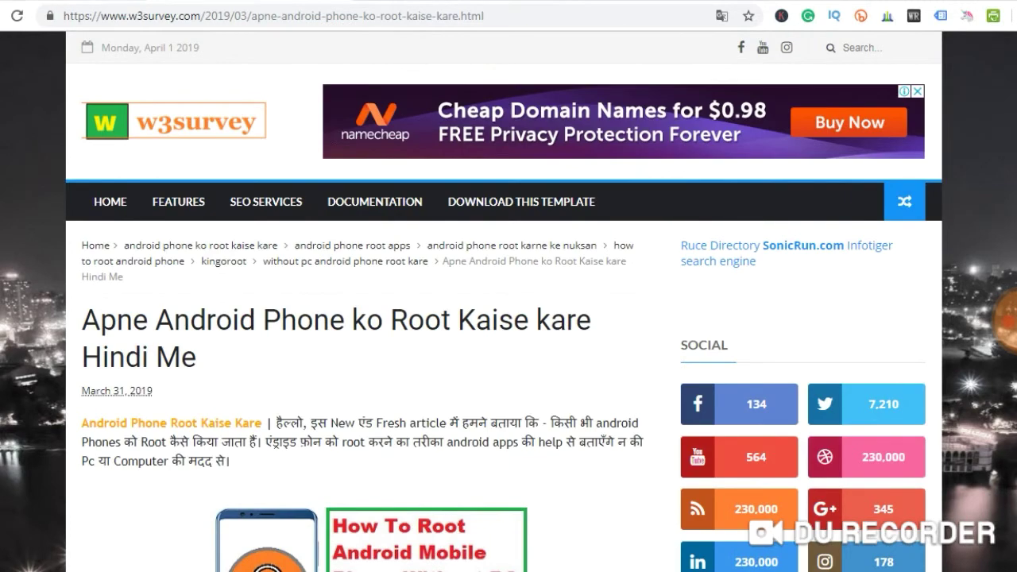
{"action": "key", "text": "ctrl+Tab"}
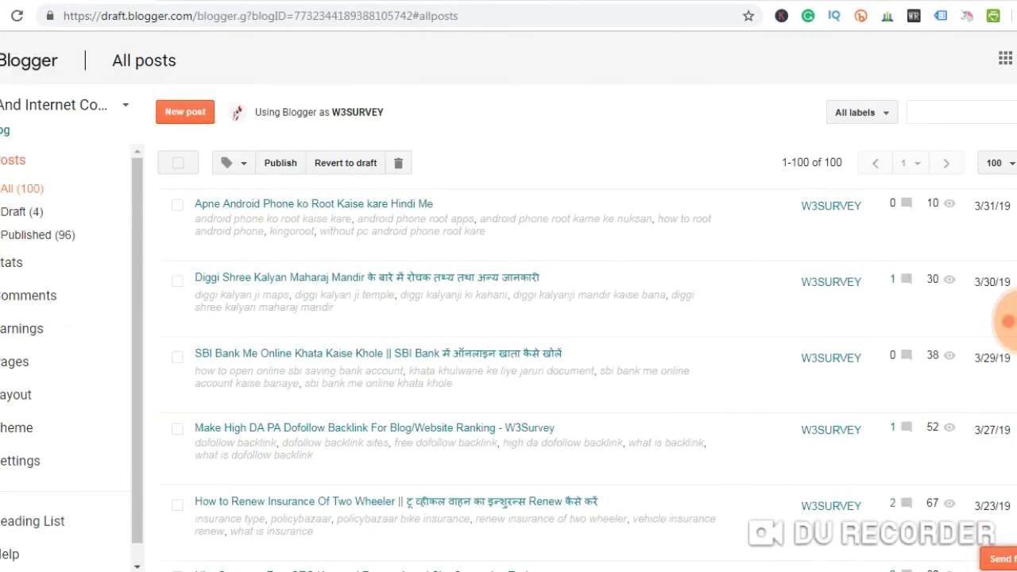
Choose New blog from the blog selector dropdown
{"action": "left_click", "coordinate": [125, 105]}
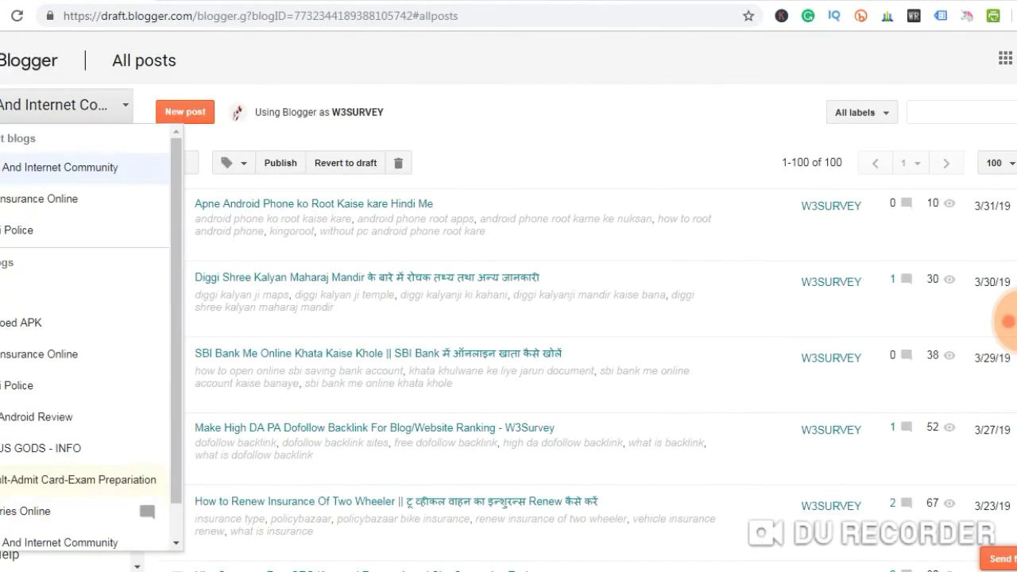
{"action": "scroll", "coordinate": [88, 334], "scroll_direction": "down", "scroll_amount": 1}
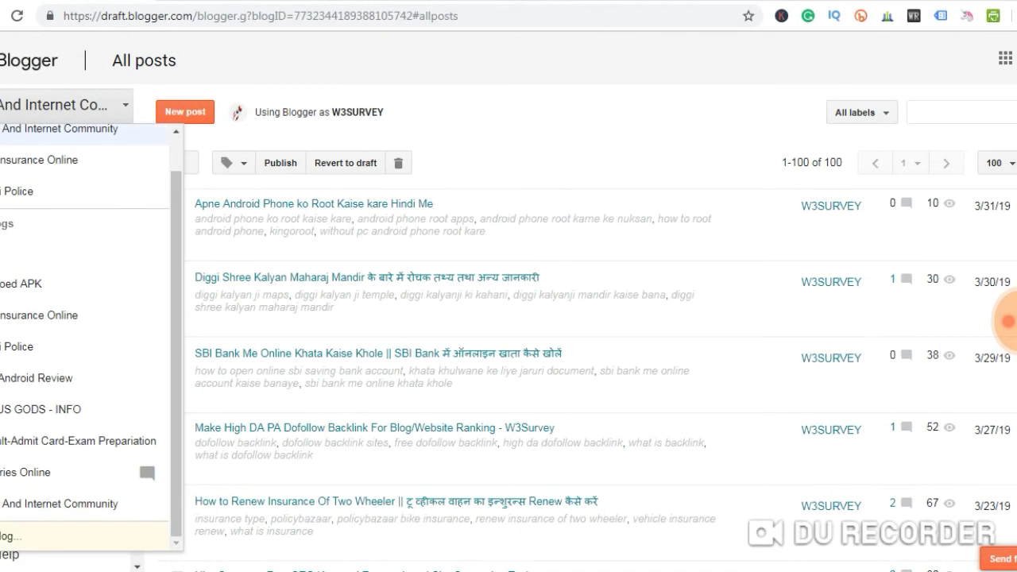
{"action": "left_click", "coordinate": [16, 536]}
Title the blog 'android frp & firmware' at frpfirmware.blogspot.com and create it
{"action": "left_click", "coordinate": [518, 131]}
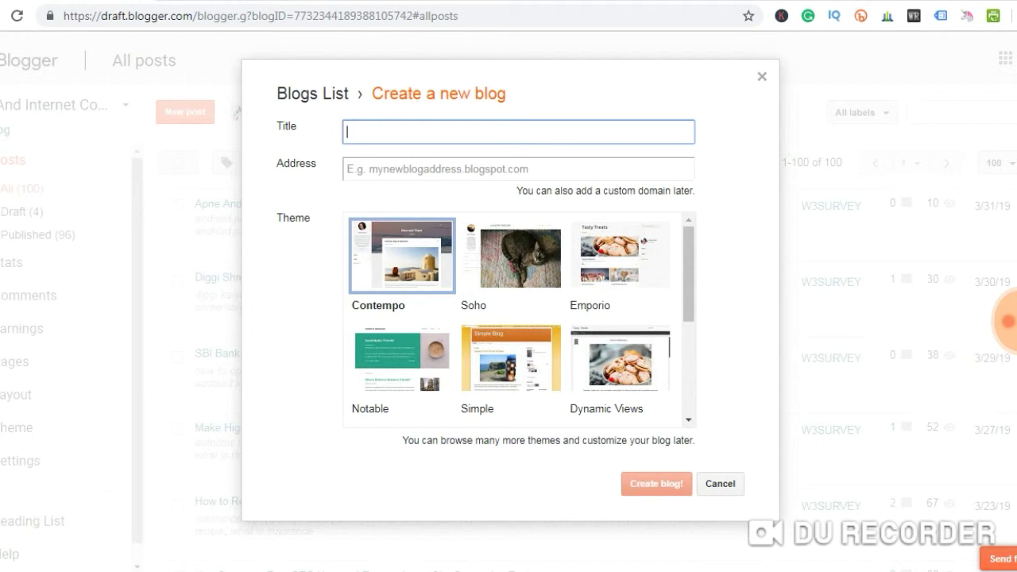
{"action": "type", "text": "frp"}
{"action": "key", "text": "BackSpace"}
{"action": "key", "text": "BackSpace"}
{"action": "key", "text": "BackSpace"}
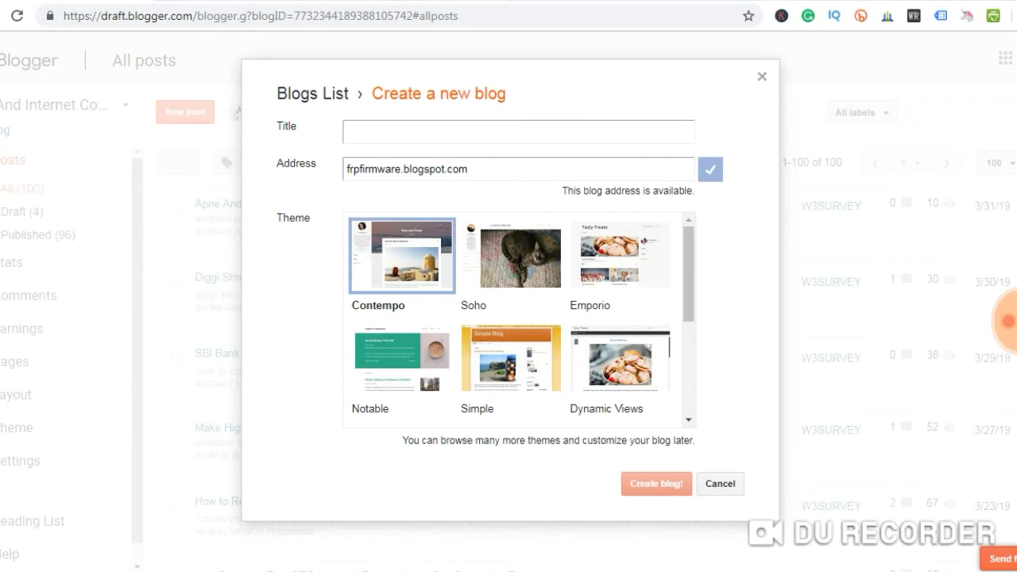
{"action": "left_click", "coordinate": [518, 132]}
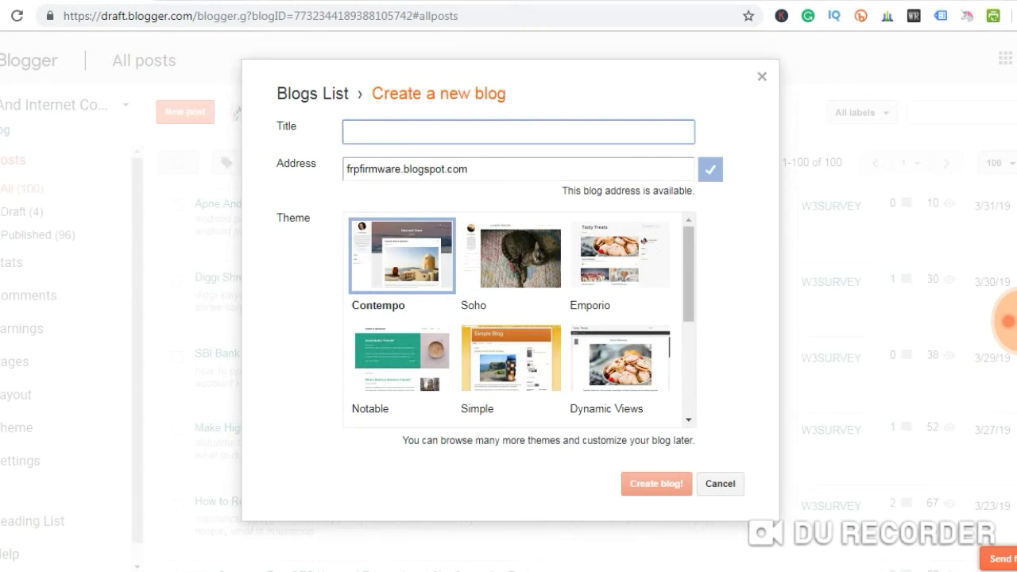
{"action": "type", "text": "A"}
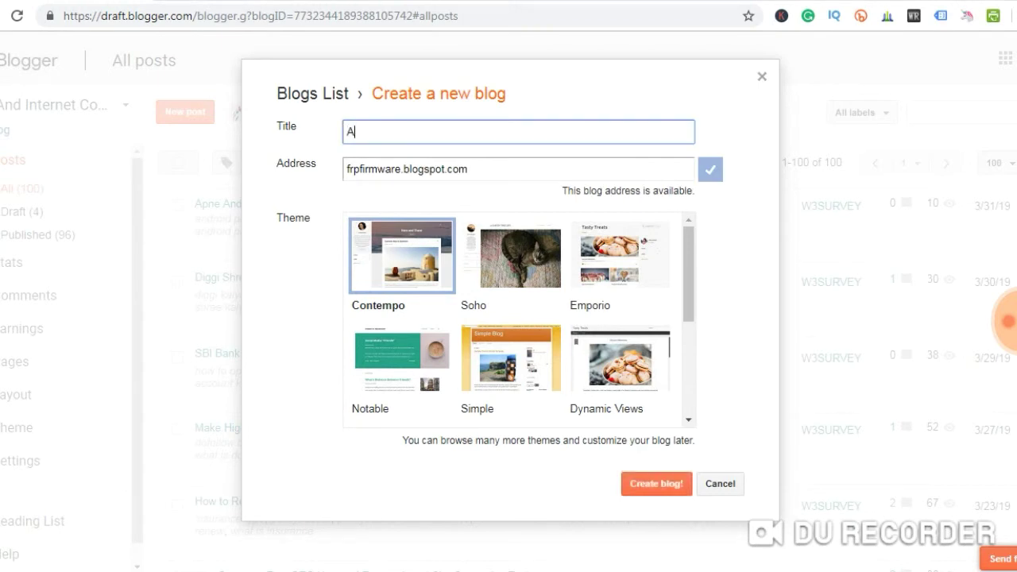
{"action": "key", "text": "BackSpace"}
{"action": "type", "text": "a"}
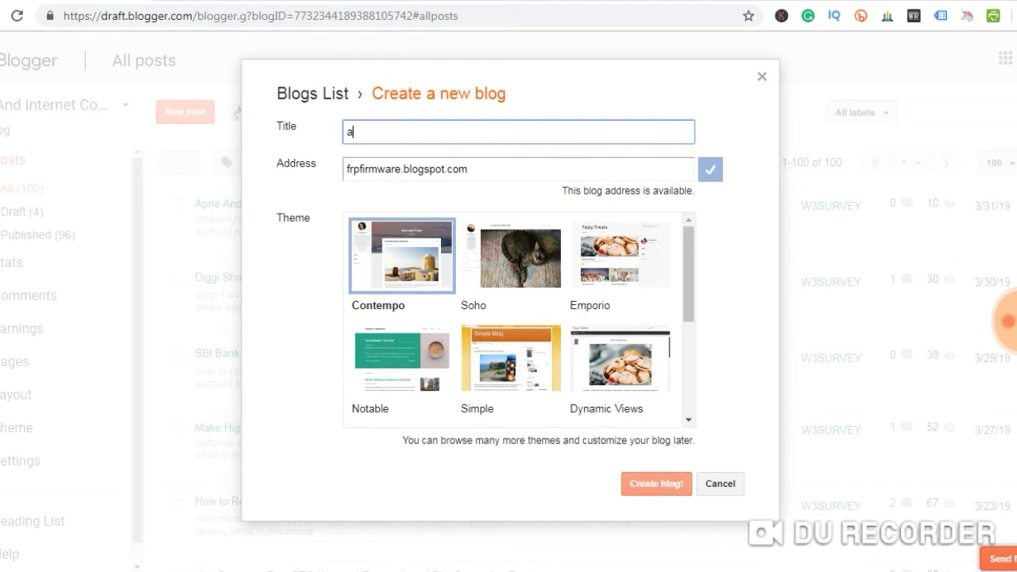
{"action": "type", "text": "ndroi"}
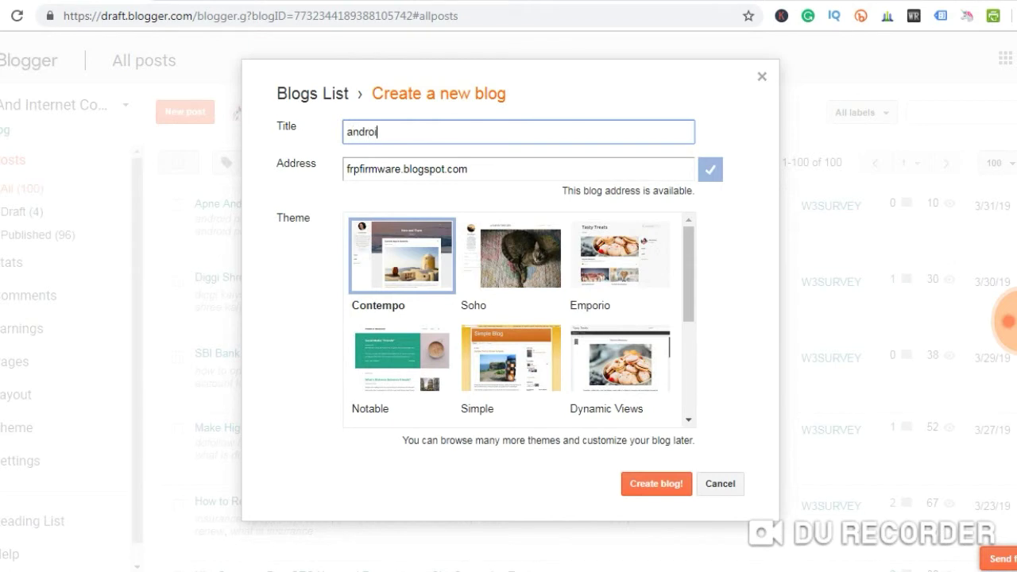
{"action": "type", "text": "d and"}
{"action": "key", "text": "BackSpace"}
{"action": "key", "text": "BackSpace"}
{"action": "key", "text": "BackSpace"}
{"action": "key", "text": "BackSpace"}
{"action": "type", "text": "fFR"}
{"action": "key", "text": "BackSpace"}
{"action": "key", "text": "BackSpace"}
{"action": "key", "text": "BackSpace"}
{"action": "type", "text": "Fro"}
{"action": "key", "text": "BackSpace"}
{"action": "key", "text": "BackSpace"}
{"action": "type", "text": "rp"}
{"action": "key", "text": "BackSpace"}
{"action": "key", "text": "BackSpace"}
{"action": "type", "text": "RP"}
{"action": "key", "text": "BackSpace"}
{"action": "key", "text": "BackSpace"}
{"action": "key", "text": "BackSpace"}
{"action": "type", "text": "frp & F"}
{"action": "key", "text": "BackSpace"}
{"action": "type", "text": "firmware"}
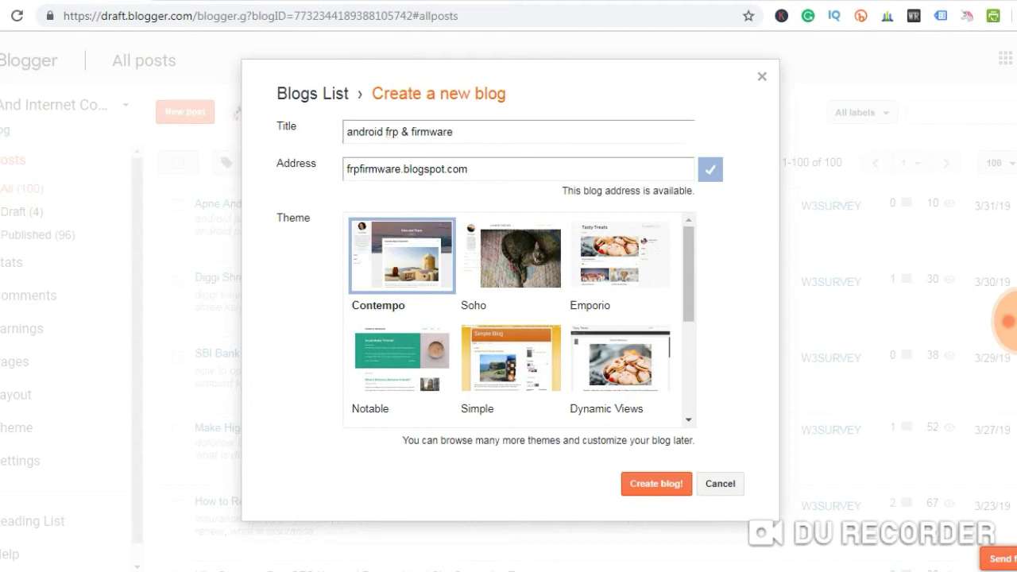
{"action": "left_click", "coordinate": [656, 483]}
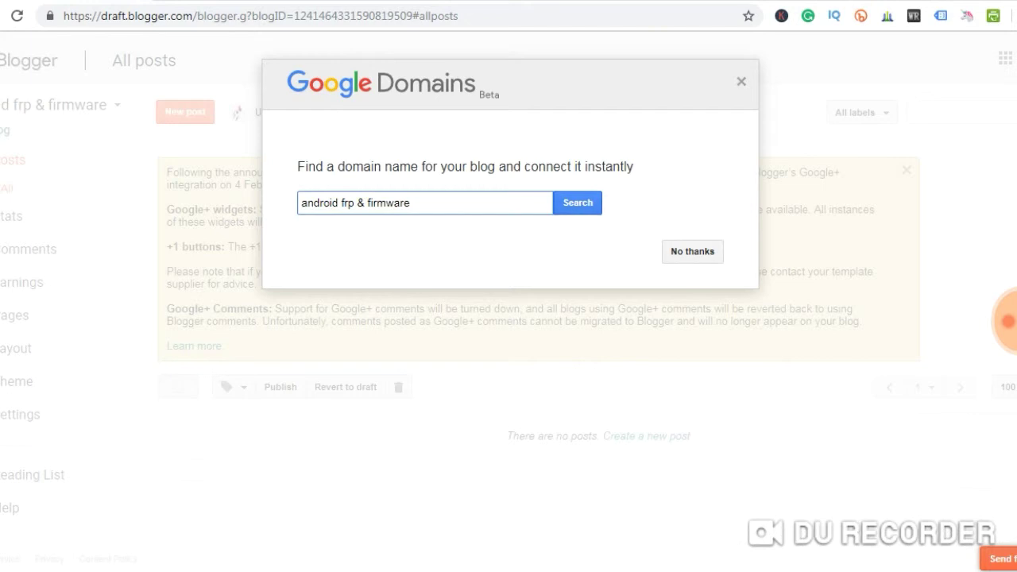
Decline the Google Domains offer and close the Google+ deprecation notice
{"action": "left_click_drag", "start_coordinate": [297, 166], "coordinate": [409, 203]}
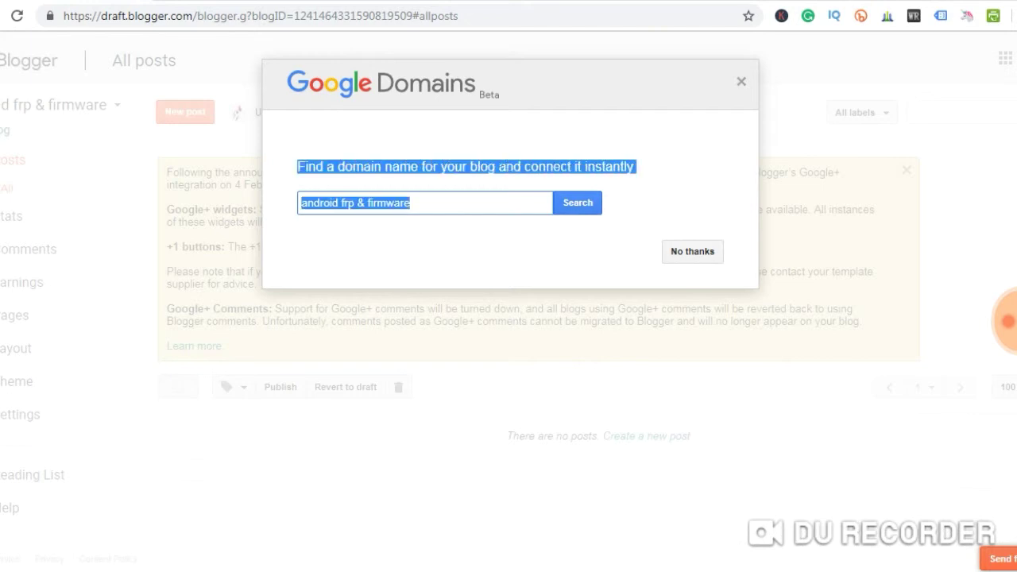
{"action": "left_click", "coordinate": [741, 81]}
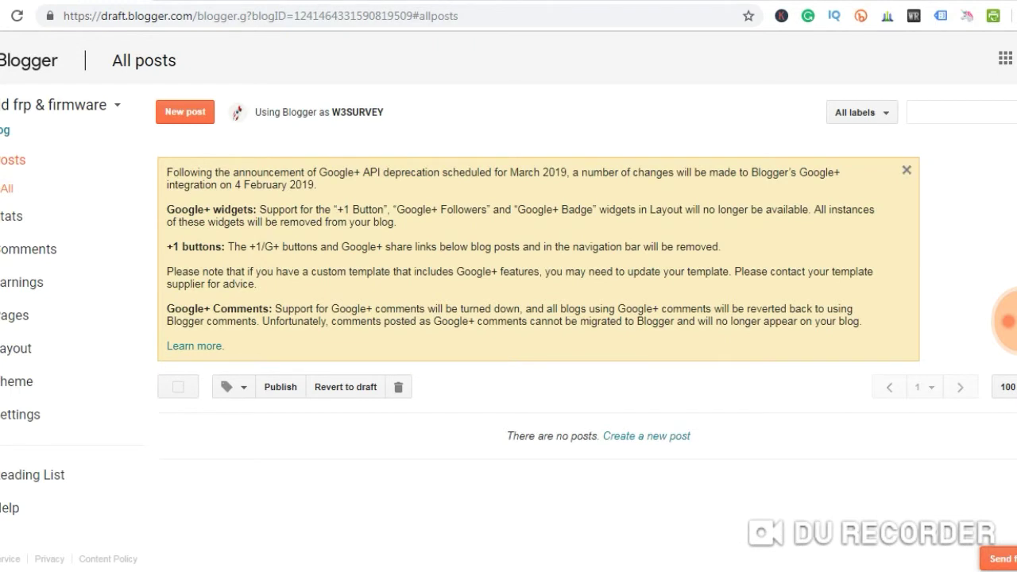
{"action": "left_click", "coordinate": [906, 170]}
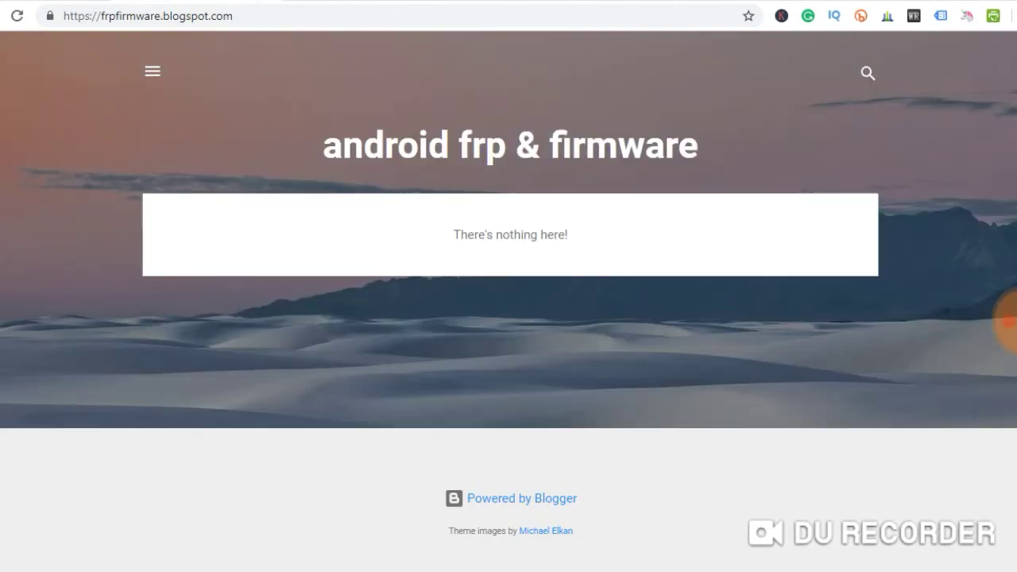
Check the empty blog's navigation drawer, then return to the Blogger dashboard
{"action": "left_click", "coordinate": [152, 71]}
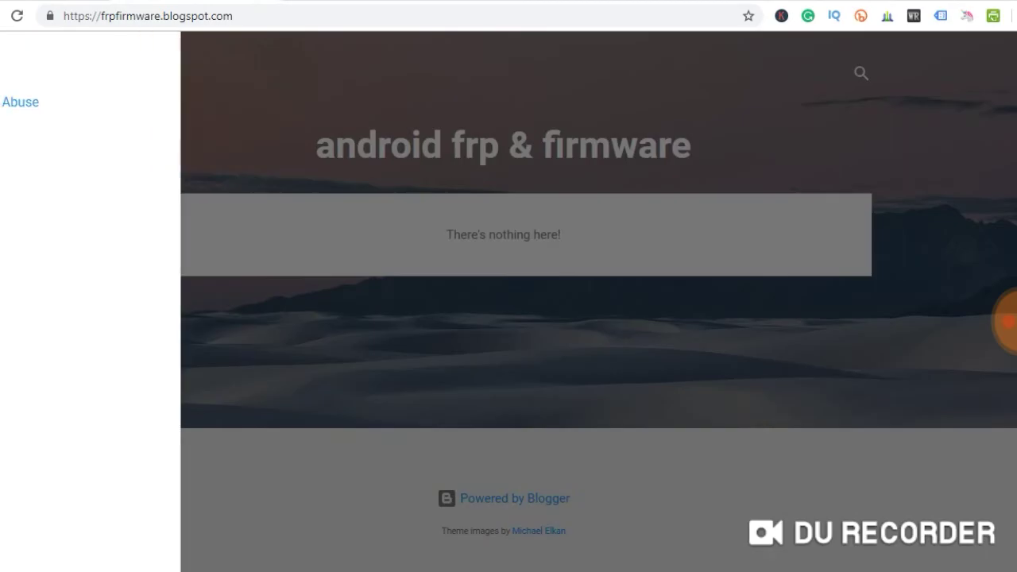
{"action": "key", "text": "Escape"}
{"action": "left_click", "coordinate": [152, 70]}
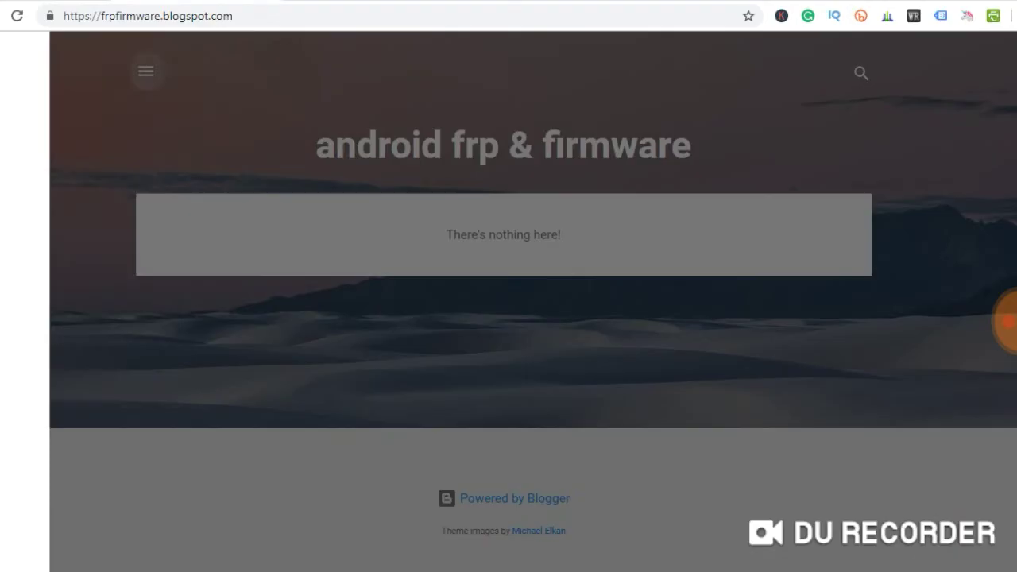
{"action": "key", "text": "Escape"}
{"action": "key", "text": "ctrl+Tab"}
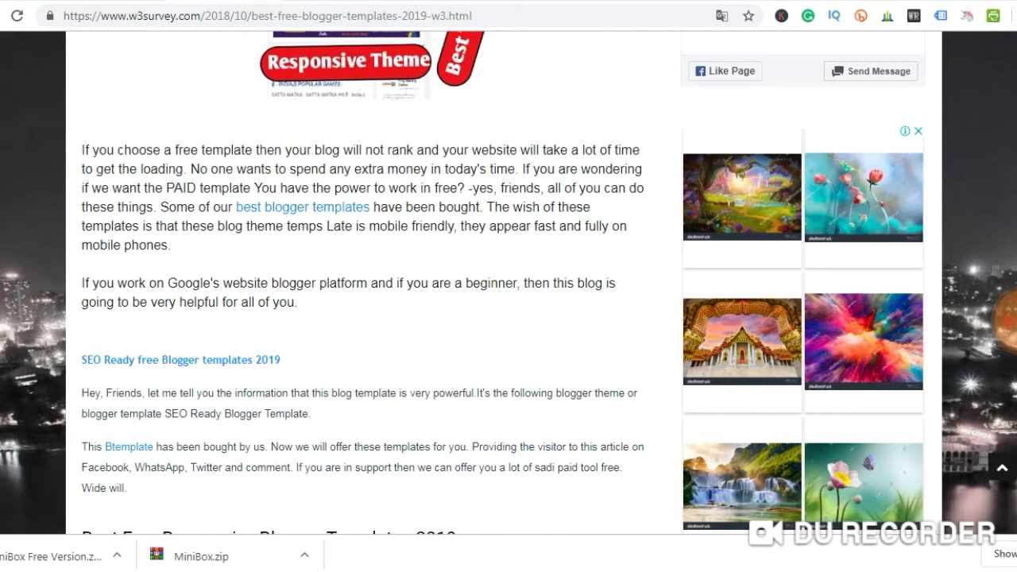
{"action": "scroll", "coordinate": [508, 282], "scroll_direction": "down", "scroll_amount": 10}
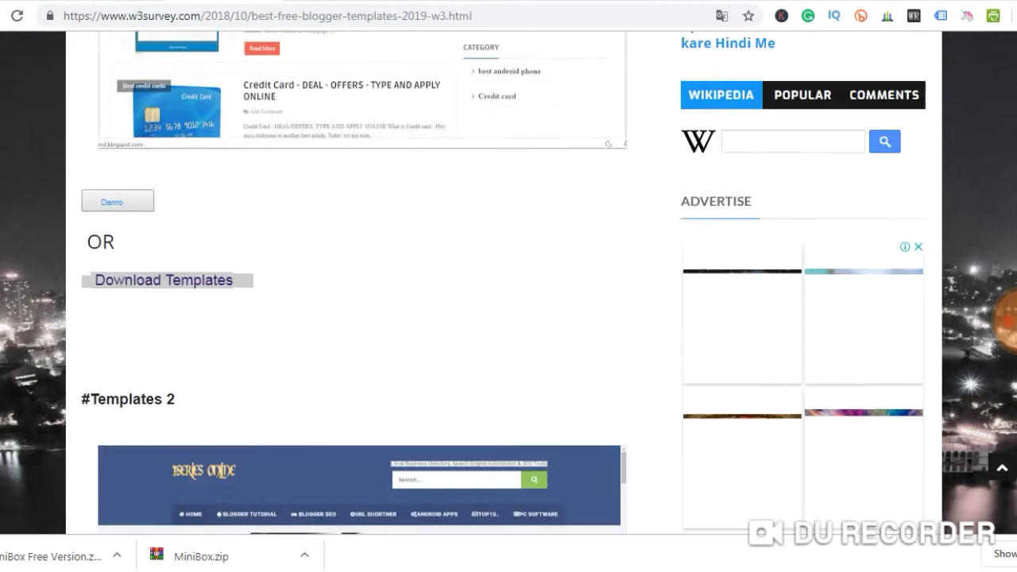
{"action": "scroll", "coordinate": [508, 282], "scroll_direction": "up", "scroll_amount": 2}
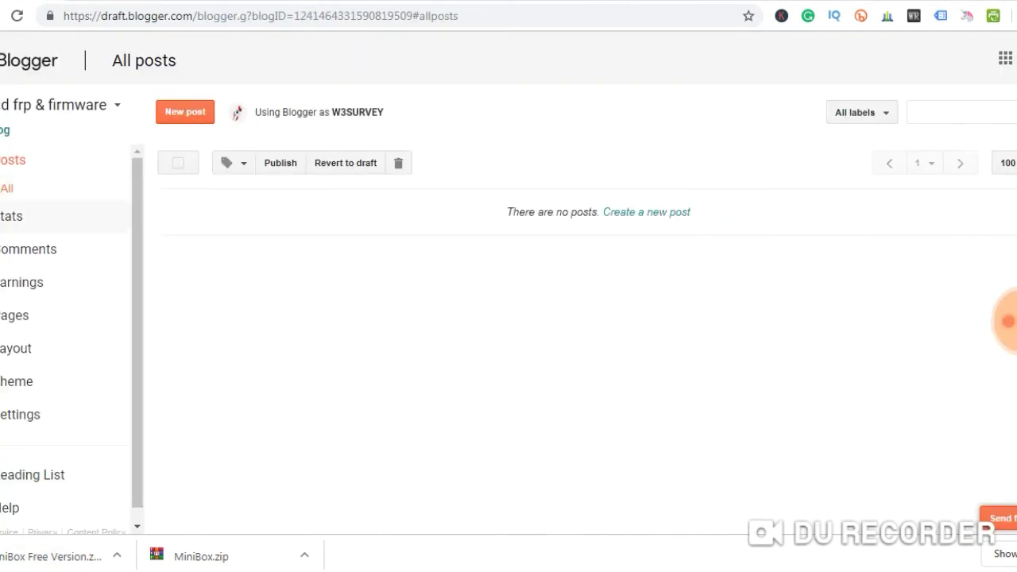
Go to Theme > Backup / Restore and choose a theme file to upload
{"action": "left_click", "coordinate": [16, 381]}
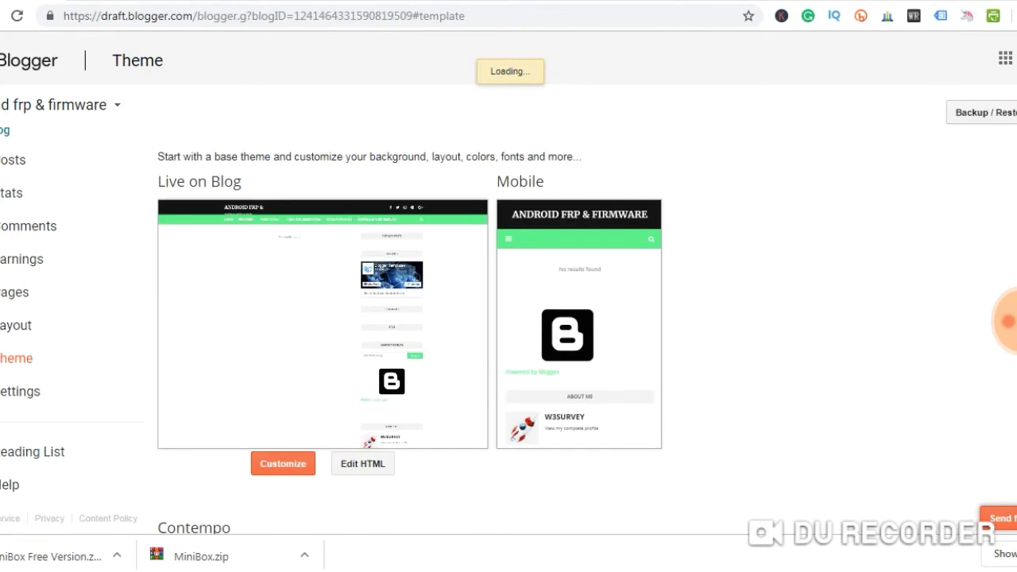
{"action": "left_click", "coordinate": [981, 112]}
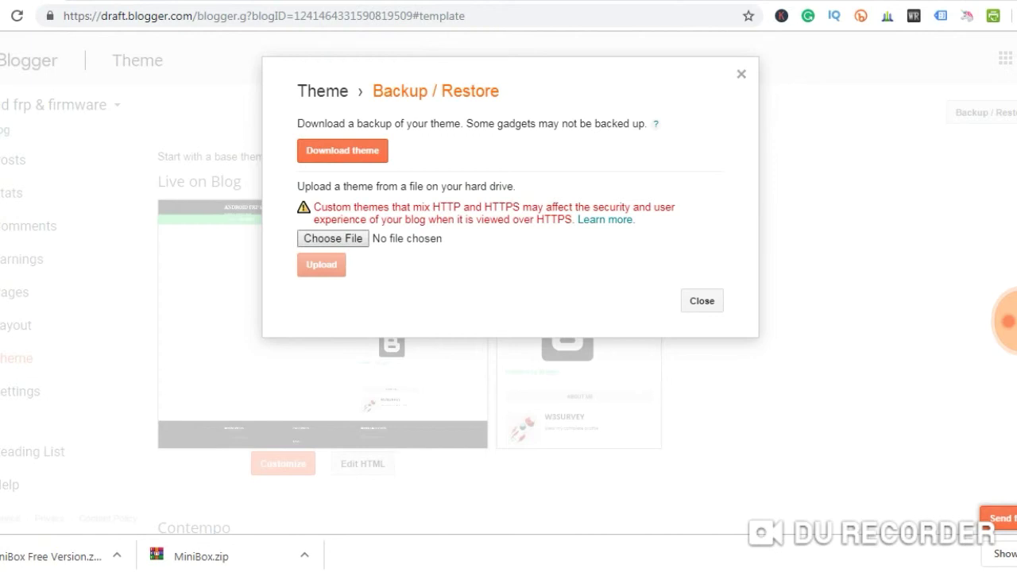
{"action": "left_click", "coordinate": [333, 238]}
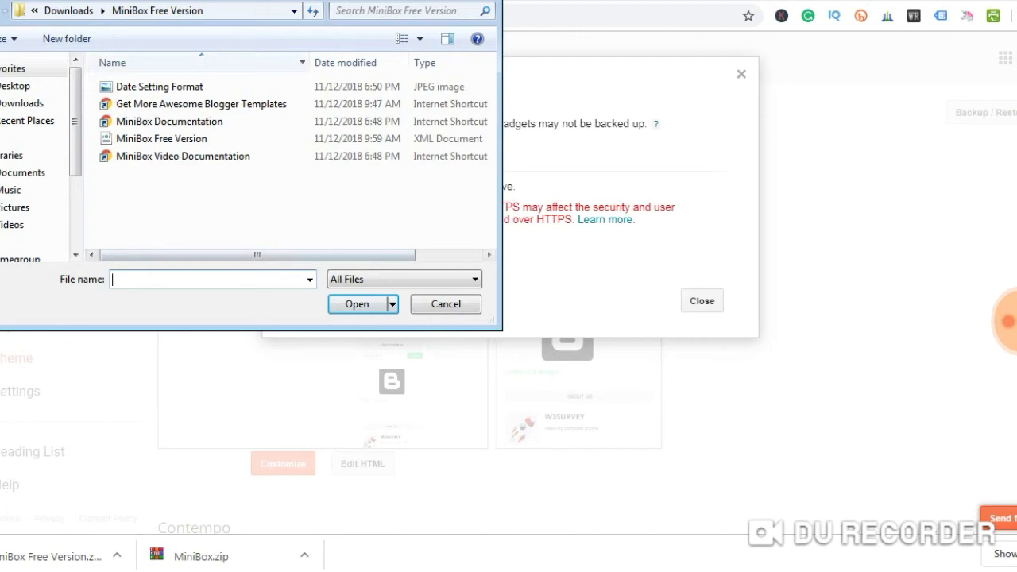
In C:\Users\<account>\Downloads, search 'minibox' and select the MiniBox Free Version archive
{"action": "left_click", "coordinate": [69, 11]}
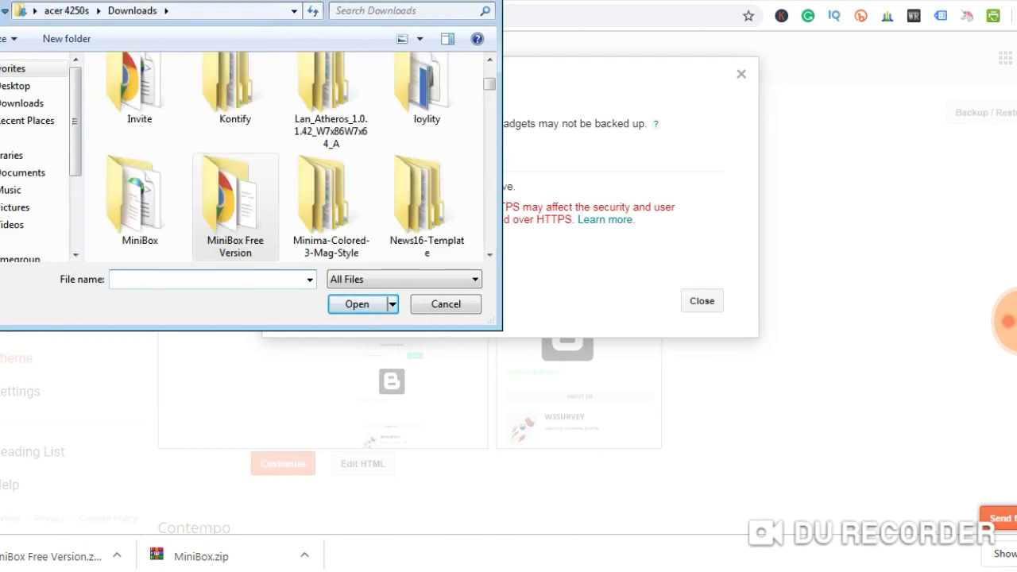
{"action": "scroll", "coordinate": [40, 159], "scroll_direction": "down", "scroll_amount": 3}
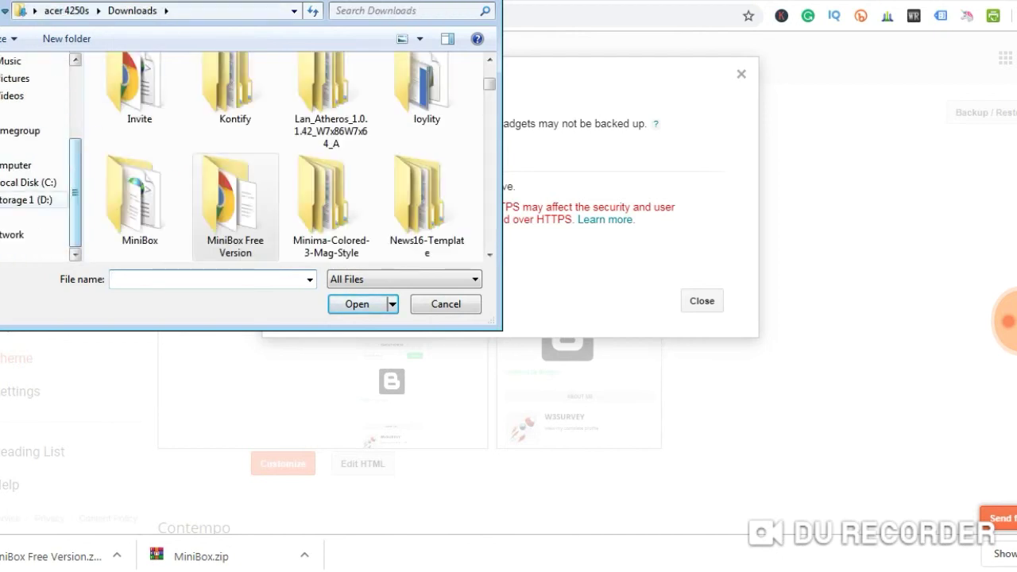
{"action": "left_click", "coordinate": [26, 182]}
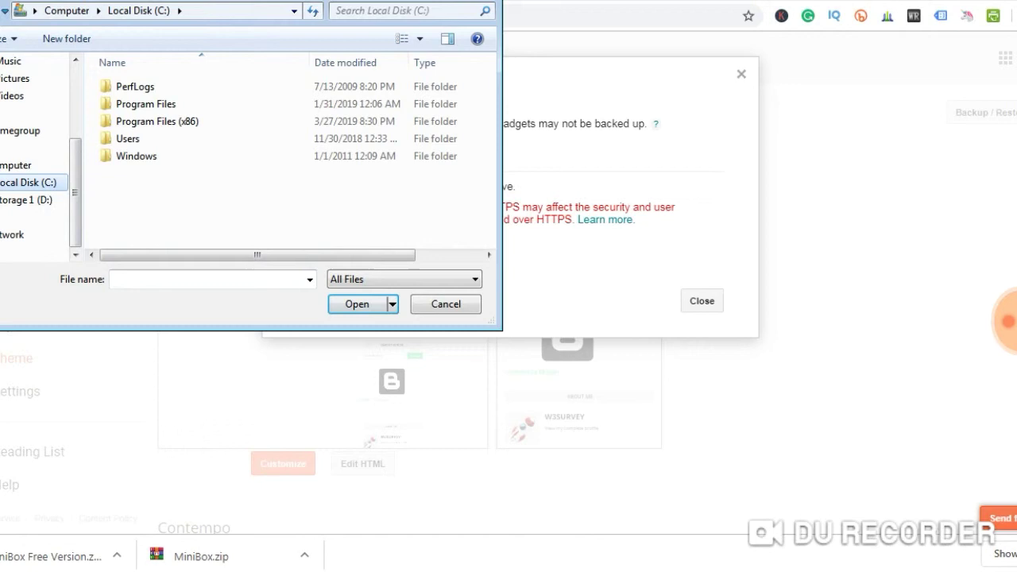
{"action": "double_click", "coordinate": [127, 138]}
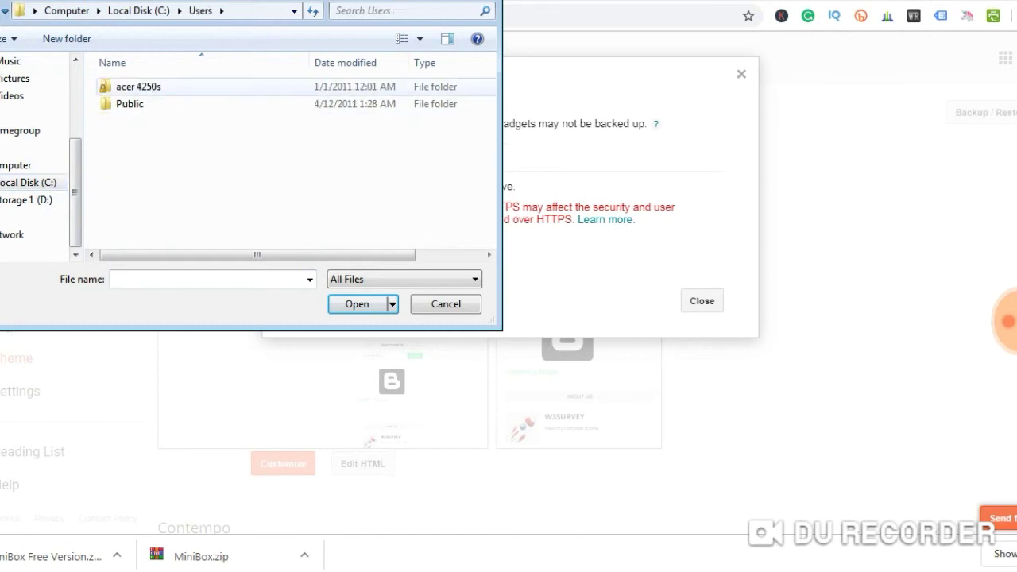
{"action": "double_click", "coordinate": [138, 85]}
{"action": "double_click", "coordinate": [140, 121]}
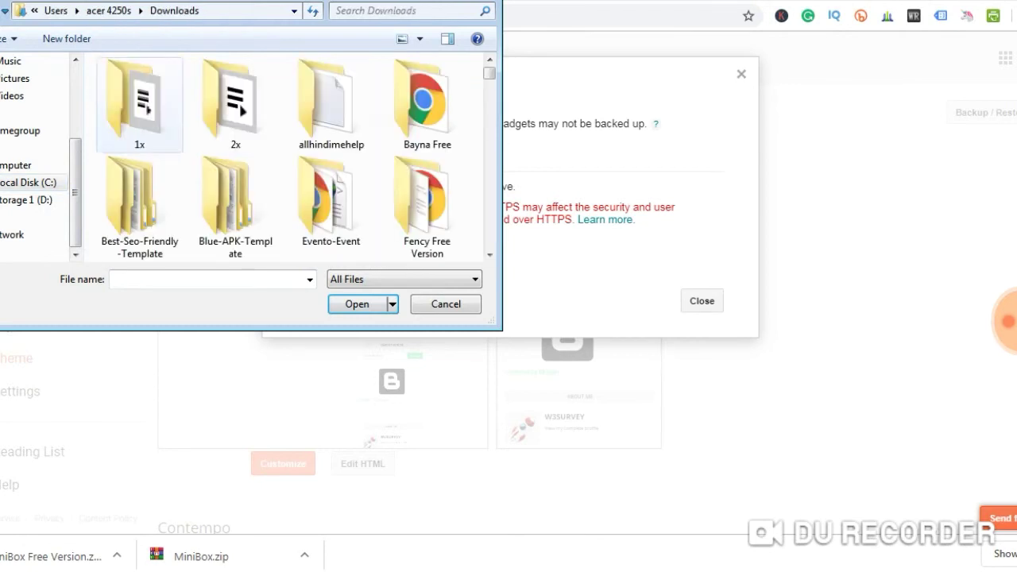
{"action": "left_click", "coordinate": [397, 10]}
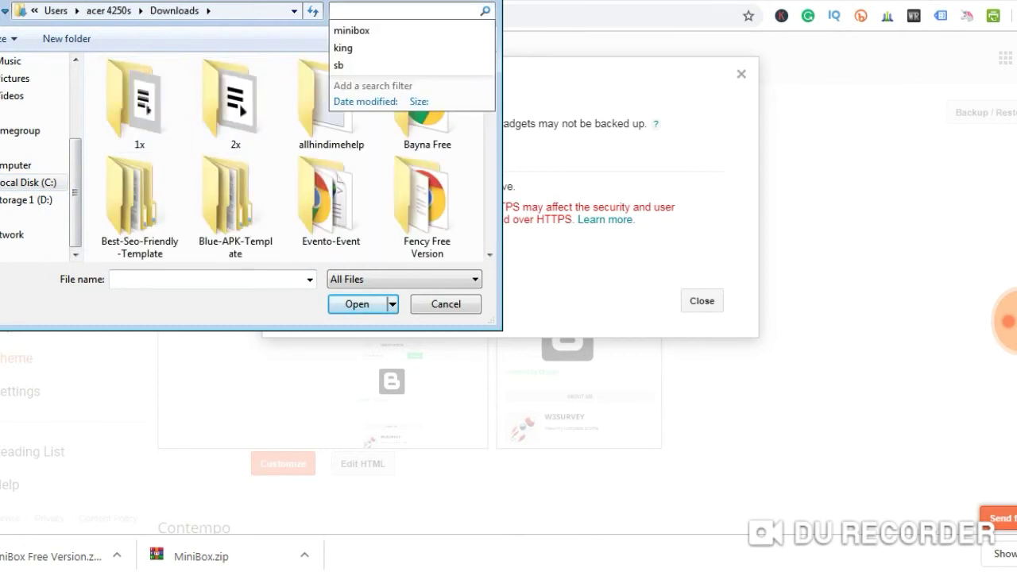
{"action": "type", "text": "min"}
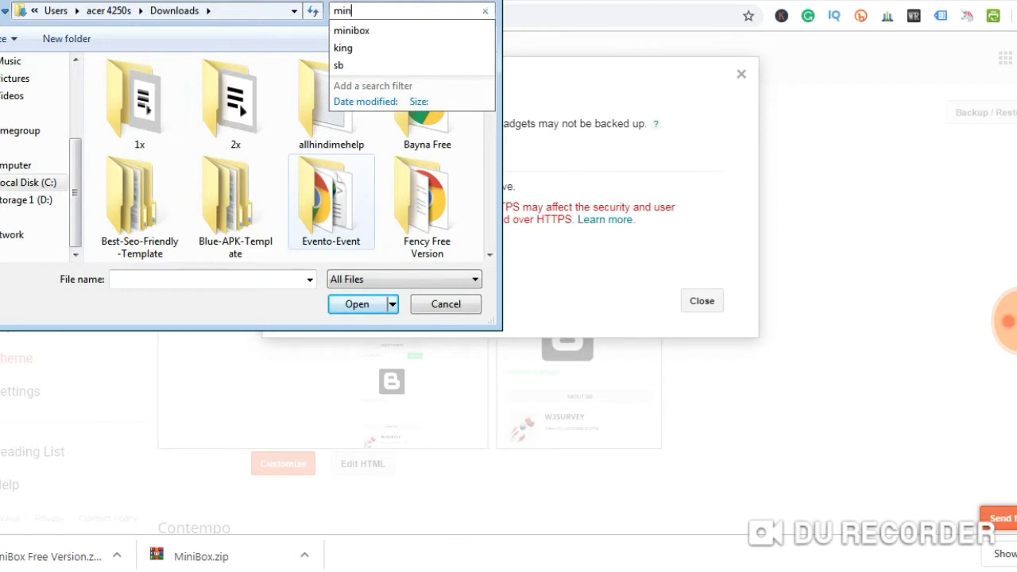
{"action": "type", "text": "ibox"}
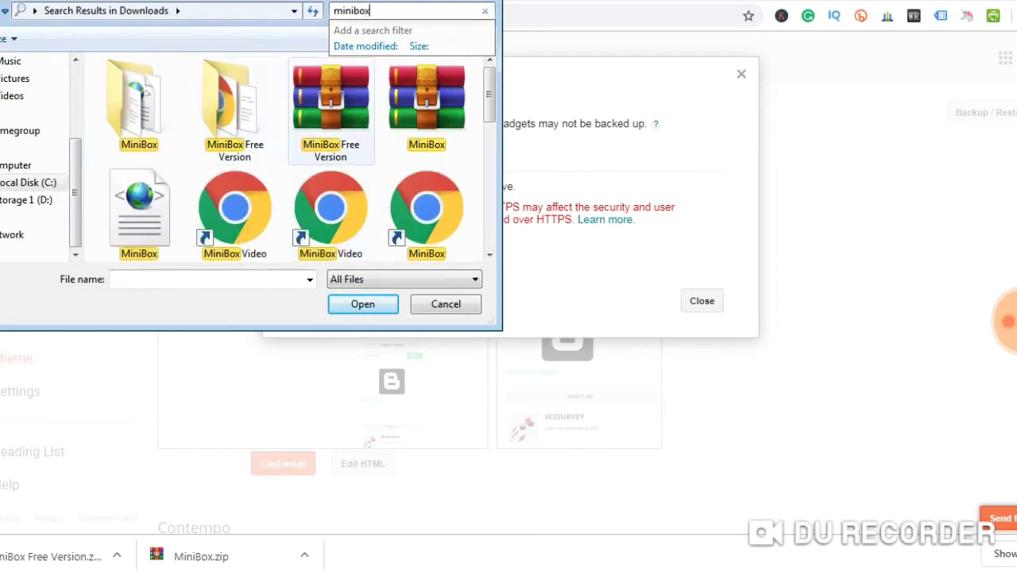
{"action": "left_click", "coordinate": [330, 107]}
Extract the MiniBox Free Version archive to its suggested folder, replacing all existing files
{"action": "right_click", "coordinate": [322, 105]}
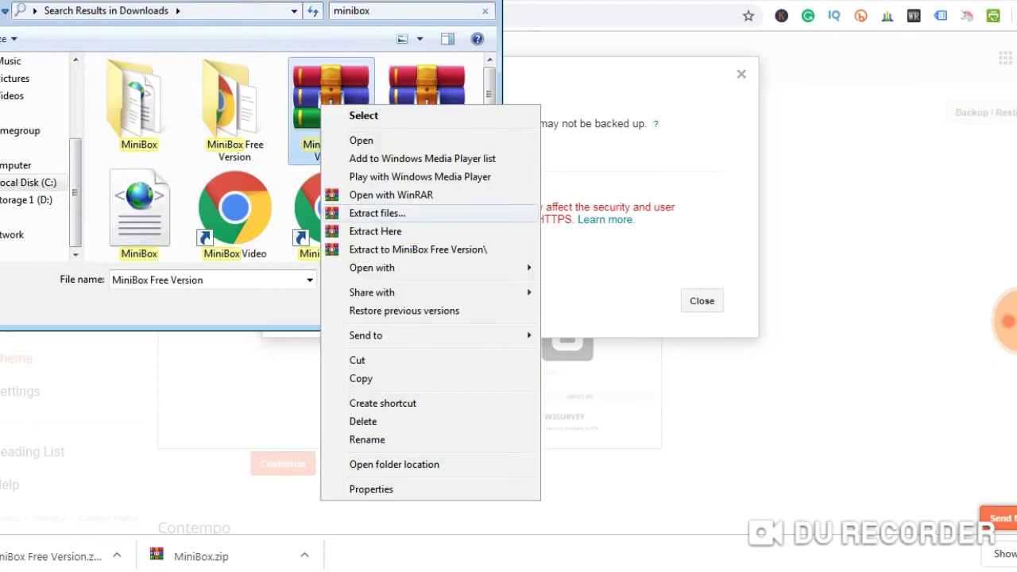
{"action": "left_click", "coordinate": [377, 213]}
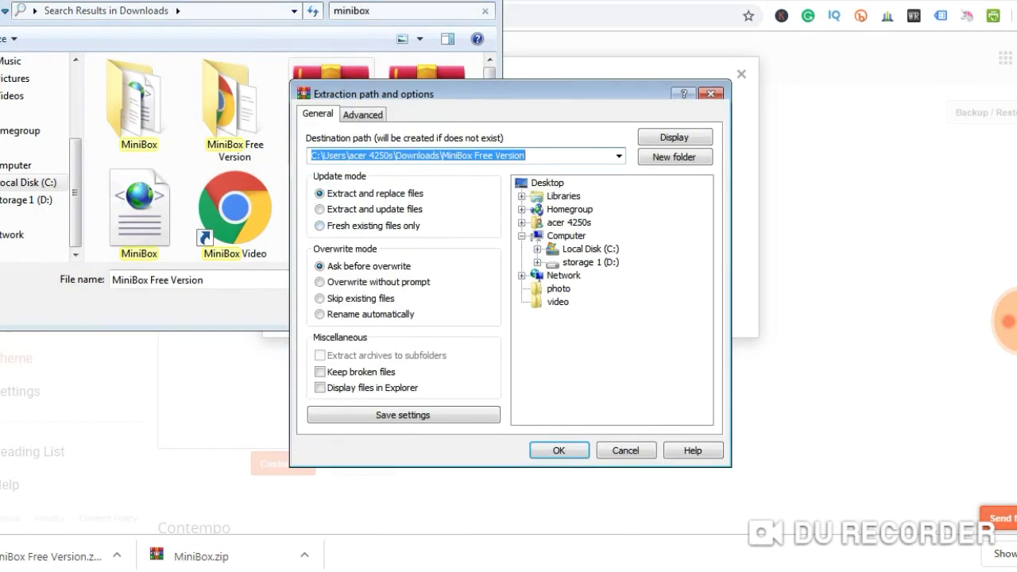
{"action": "left_click", "coordinate": [559, 450]}
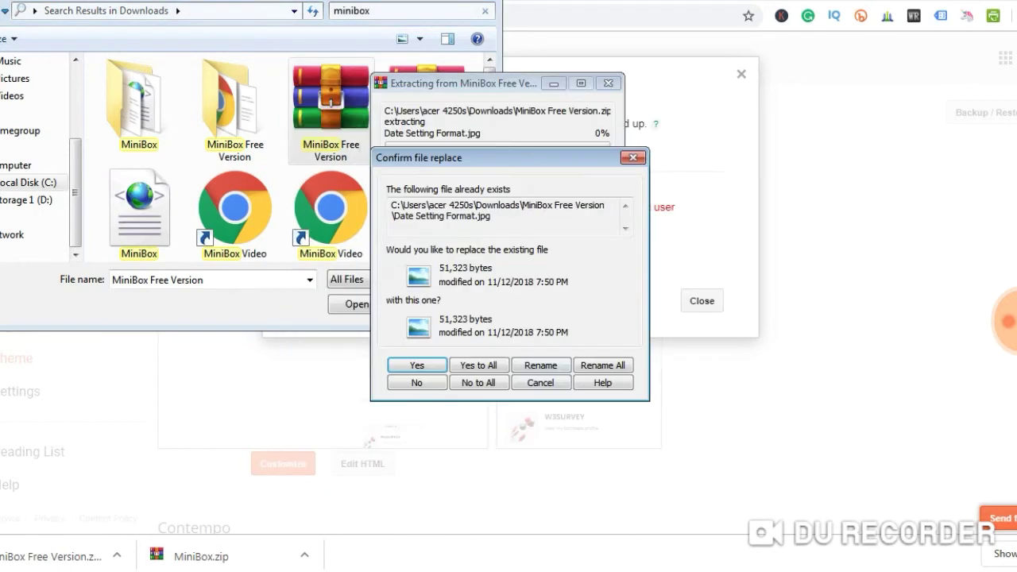
{"action": "left_click", "coordinate": [479, 365]}
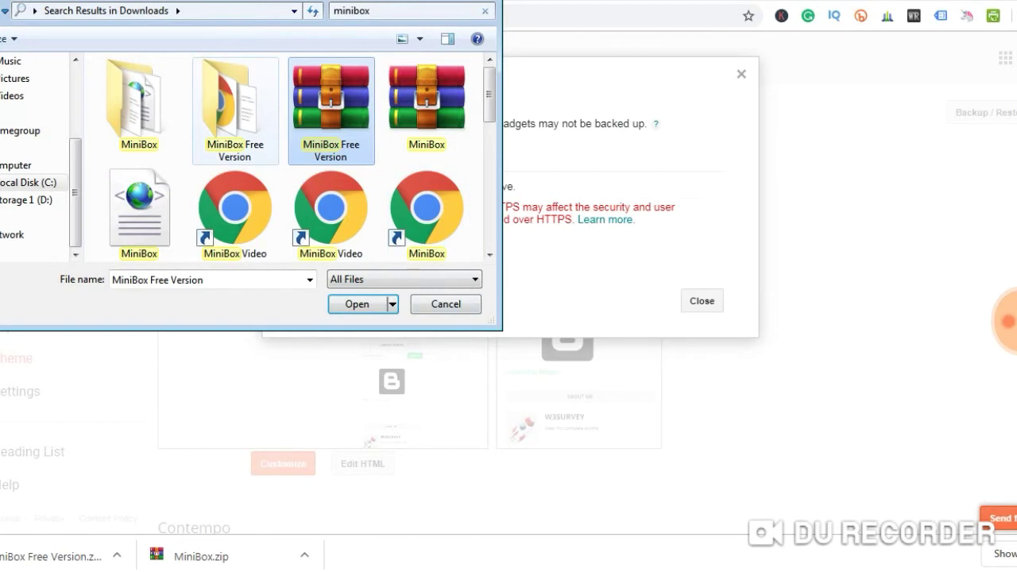
{"action": "left_click", "coordinate": [235, 111]}
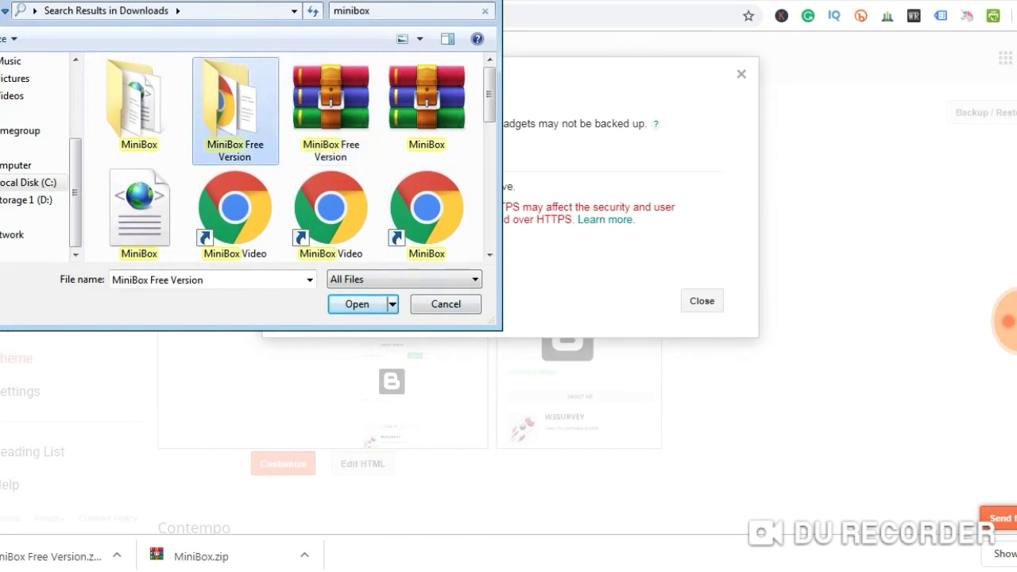
Upload MiniBox Free Version.xml from the extracted folder as the blog's theme
{"action": "key", "text": "Return"}
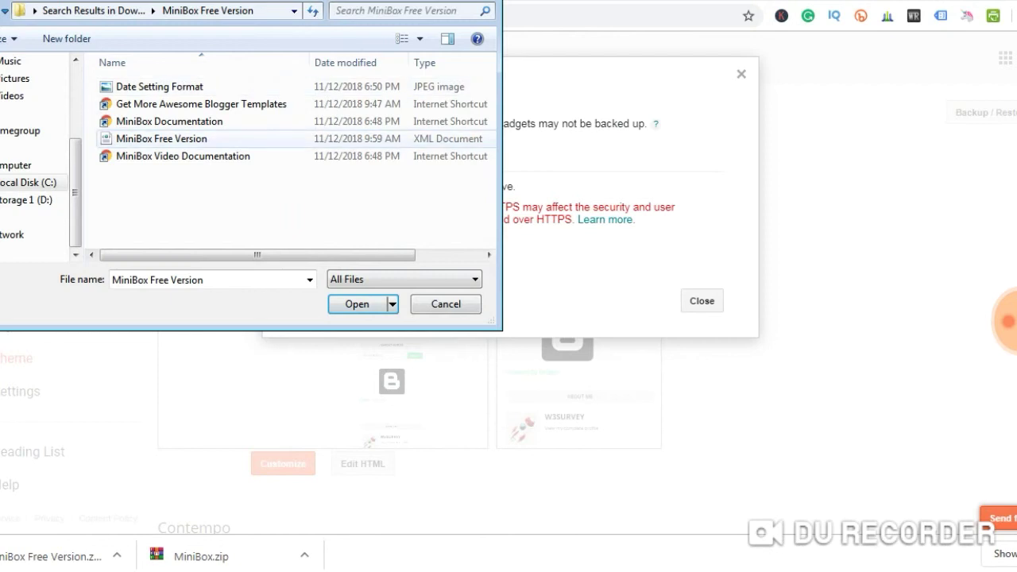
{"action": "left_click", "coordinate": [161, 138]}
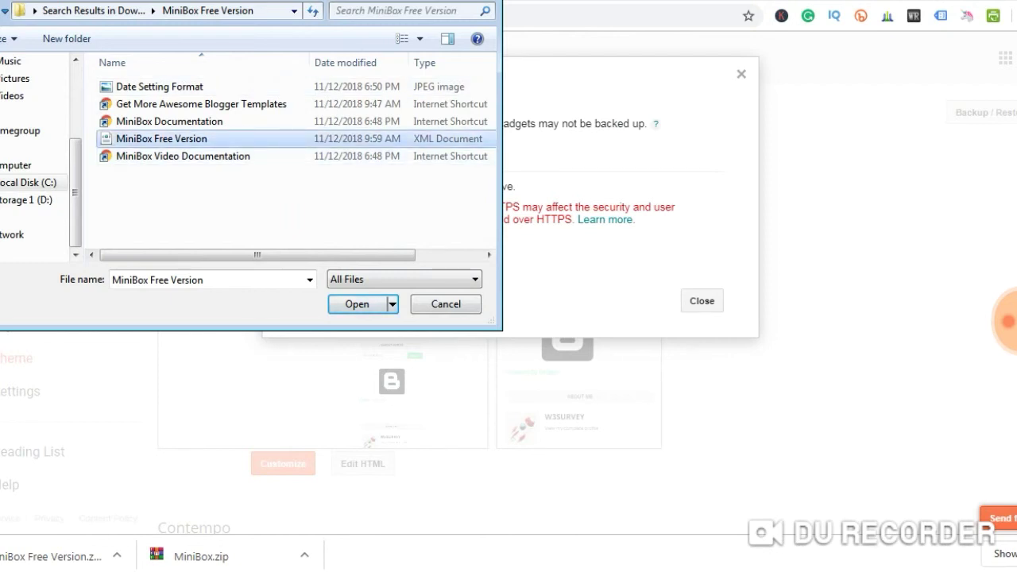
{"action": "key", "text": "Return"}
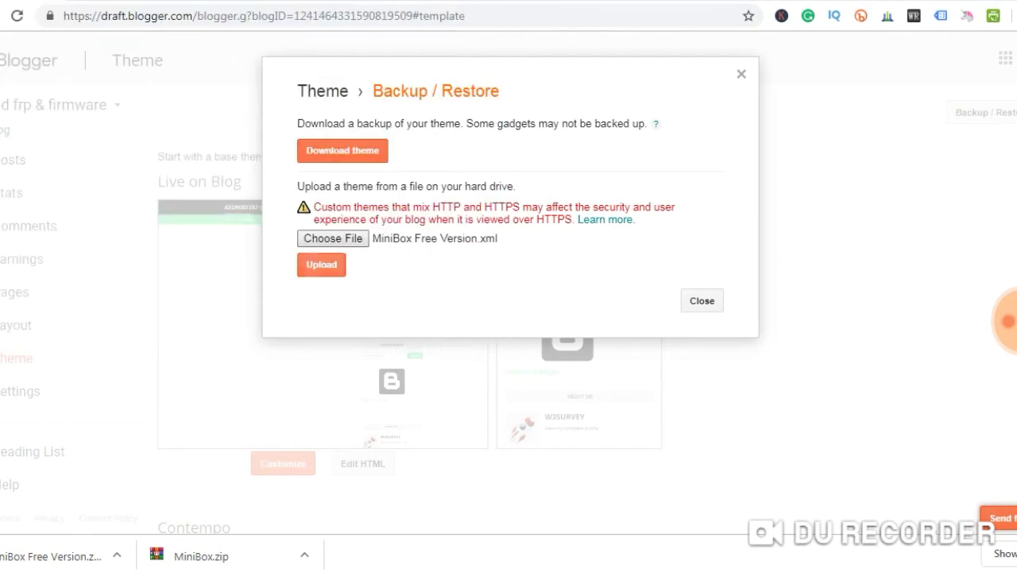
{"action": "left_click", "coordinate": [321, 264]}
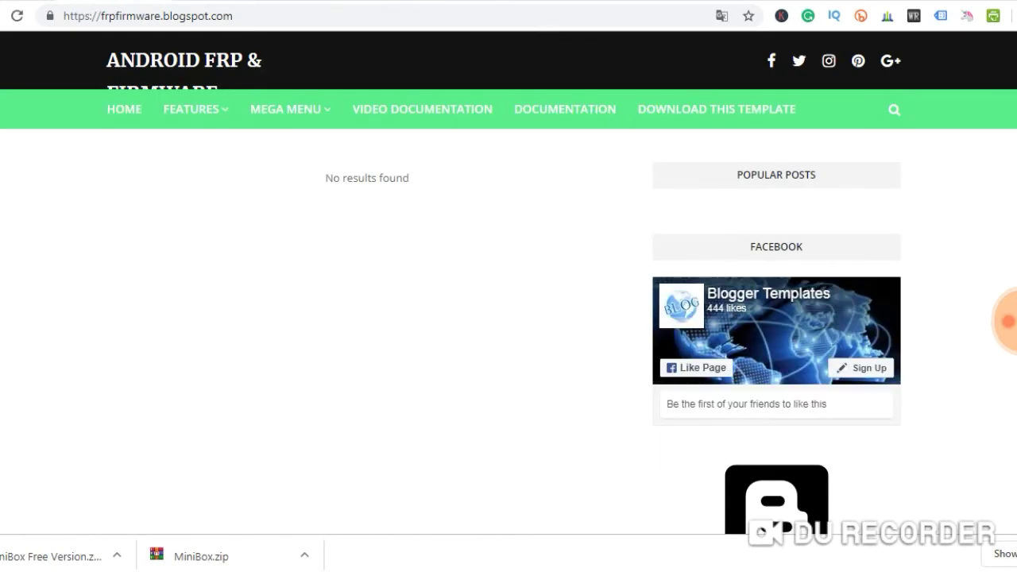
Scroll the live MiniBox blog, try its search box, then return to Blogger's Theme page
{"action": "scroll", "coordinate": [508, 283], "scroll_direction": "down", "scroll_amount": 5}
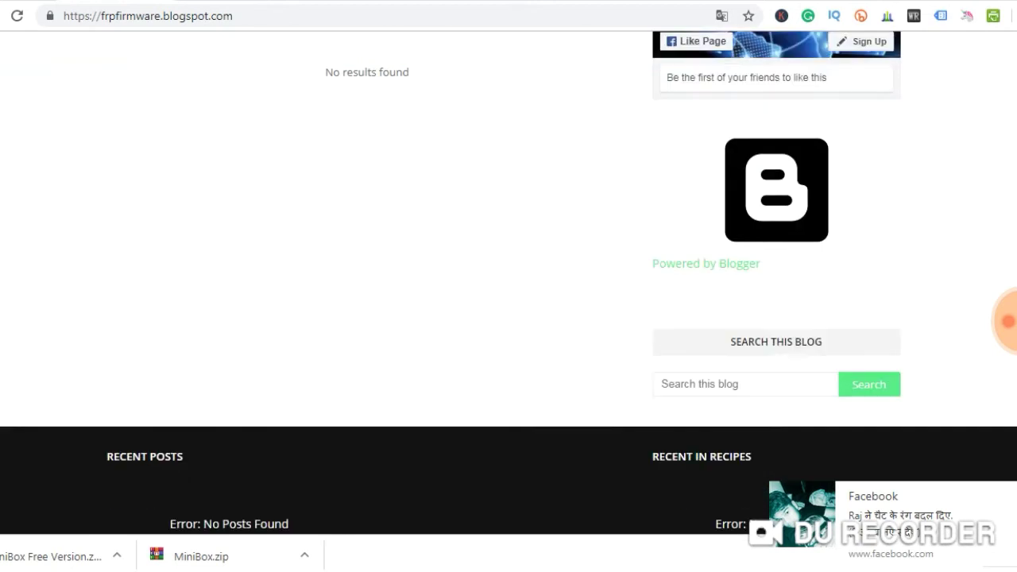
{"action": "scroll", "coordinate": [508, 283], "scroll_direction": "up", "scroll_amount": 5}
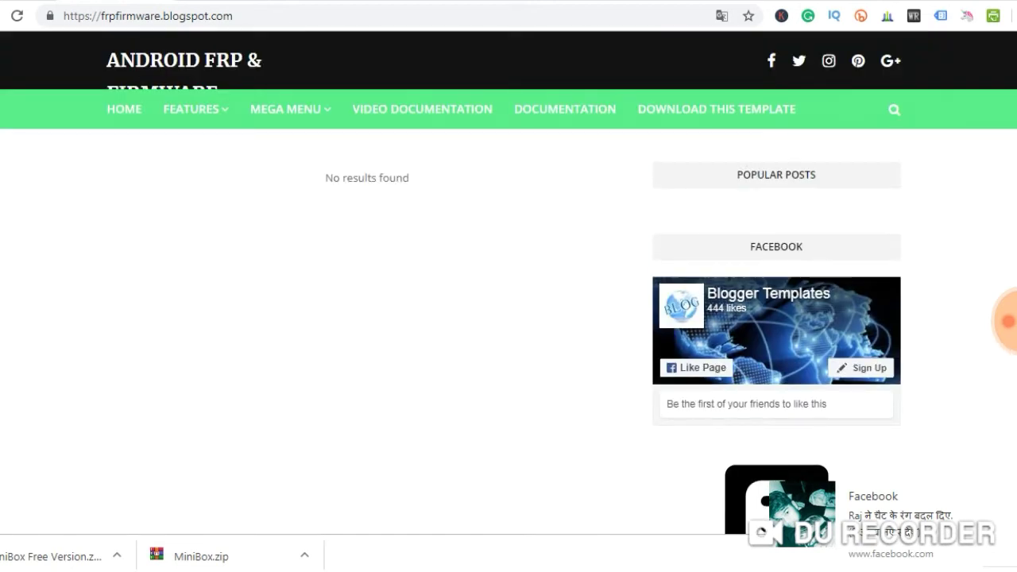
{"action": "scroll", "coordinate": [508, 282], "scroll_direction": "down", "scroll_amount": 6}
{"action": "scroll", "coordinate": [508, 283], "scroll_direction": "up", "scroll_amount": 3}
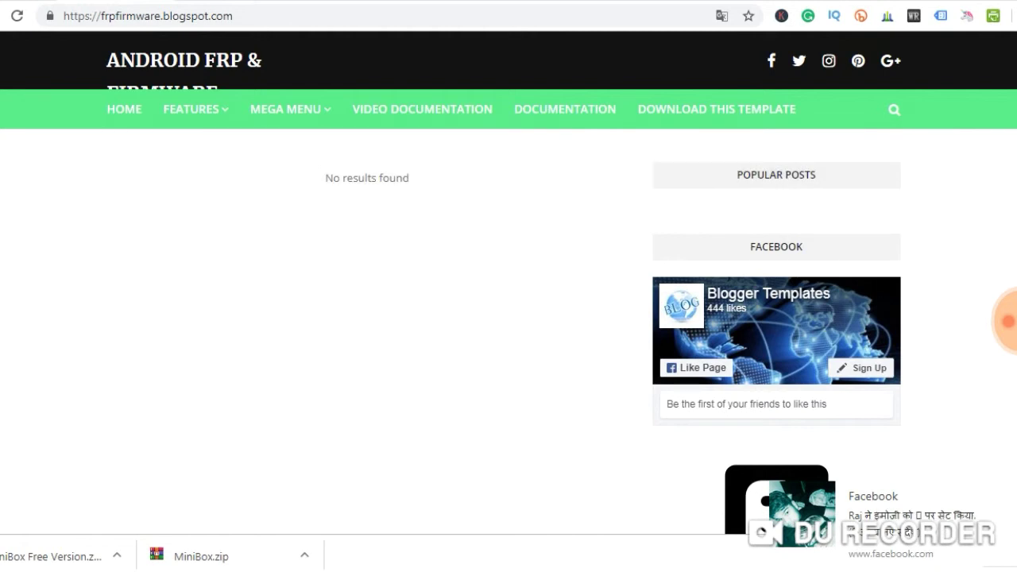
{"action": "left_click", "coordinate": [894, 110]}
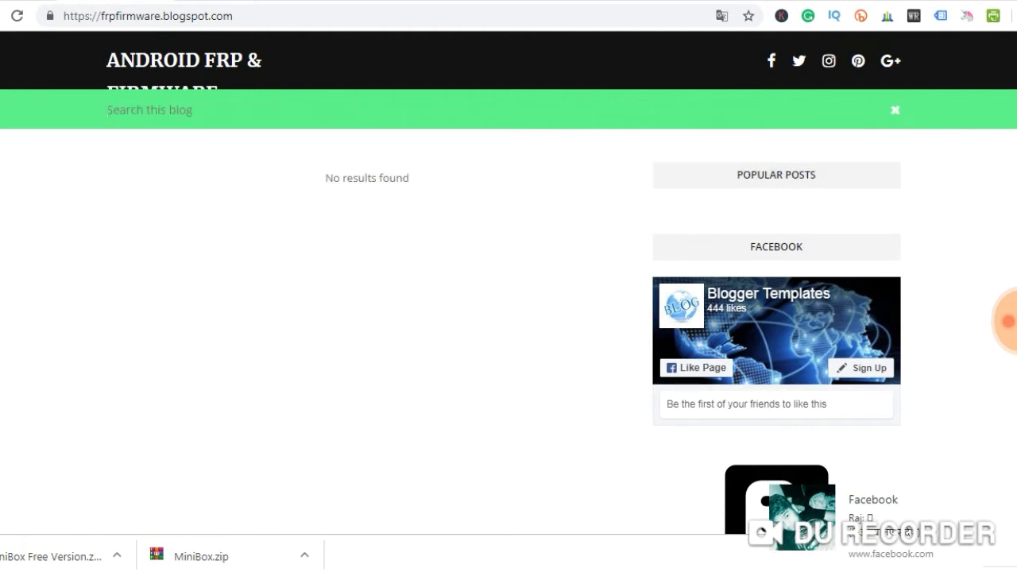
{"action": "key", "text": "Escape"}
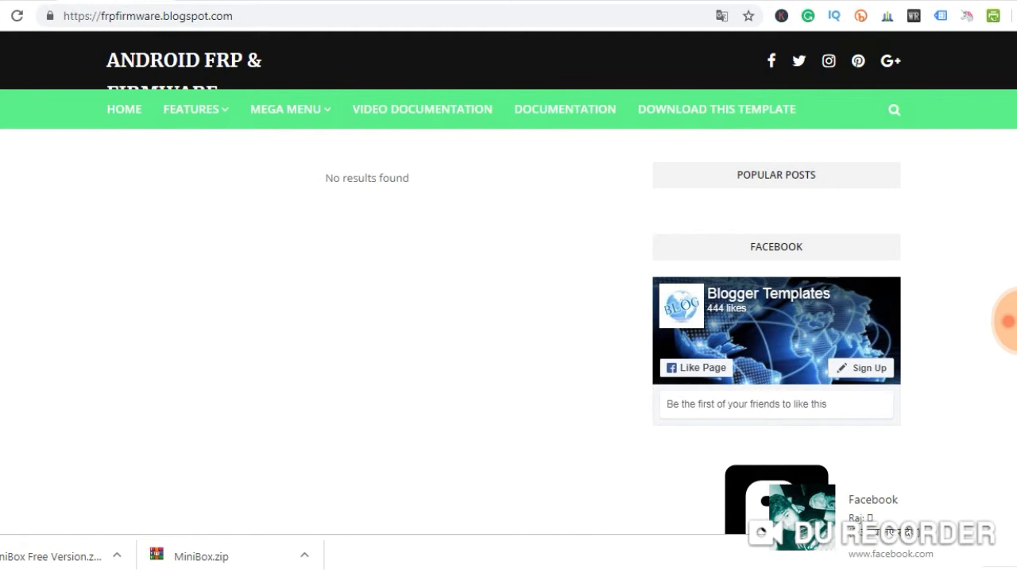
{"action": "key", "text": "ctrl+Tab"}
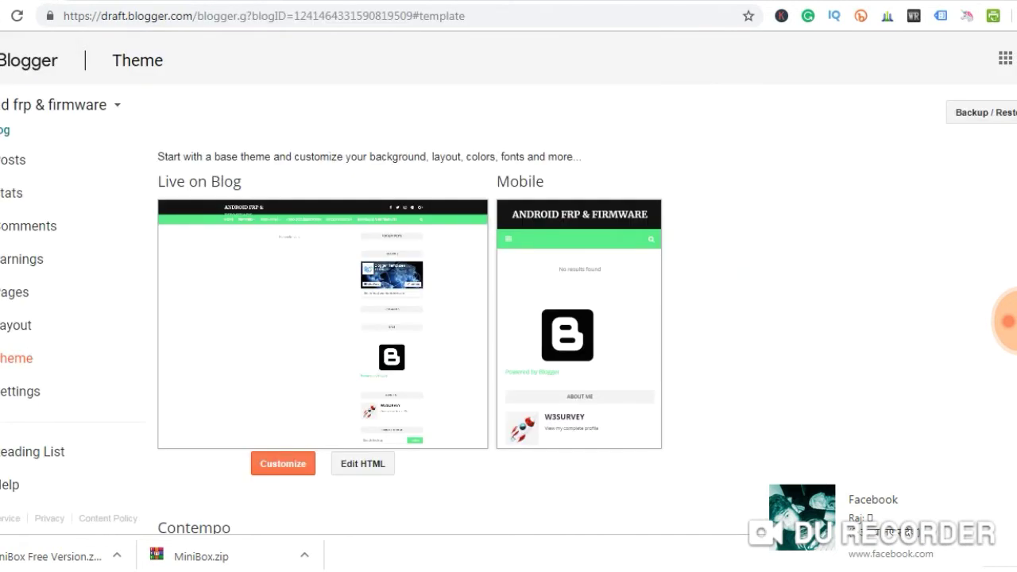
On the Layout page, remove the Recent Posts gadget
{"action": "left_click", "coordinate": [16, 325]}
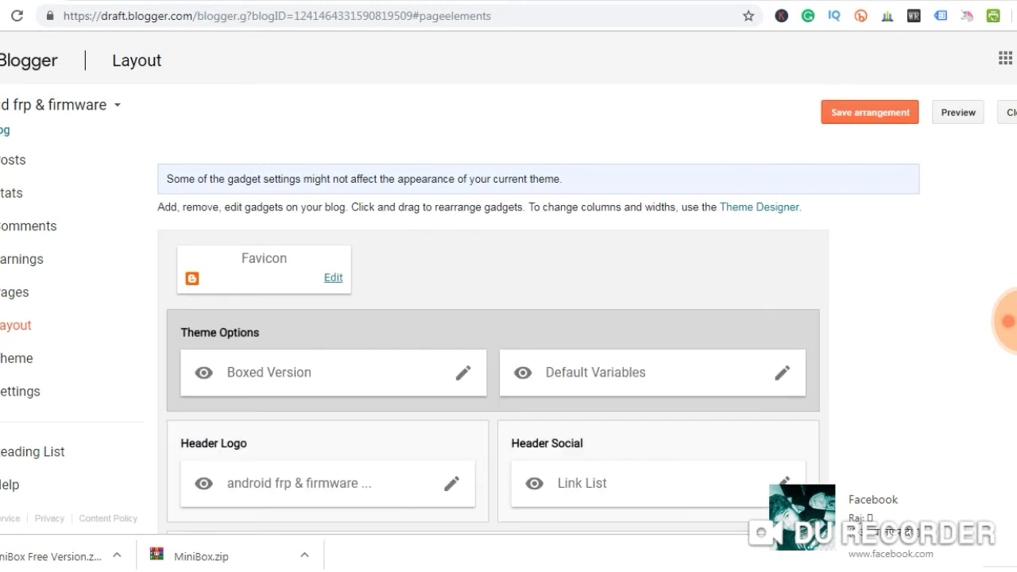
{"action": "scroll", "coordinate": [492, 333], "scroll_direction": "down", "scroll_amount": 15}
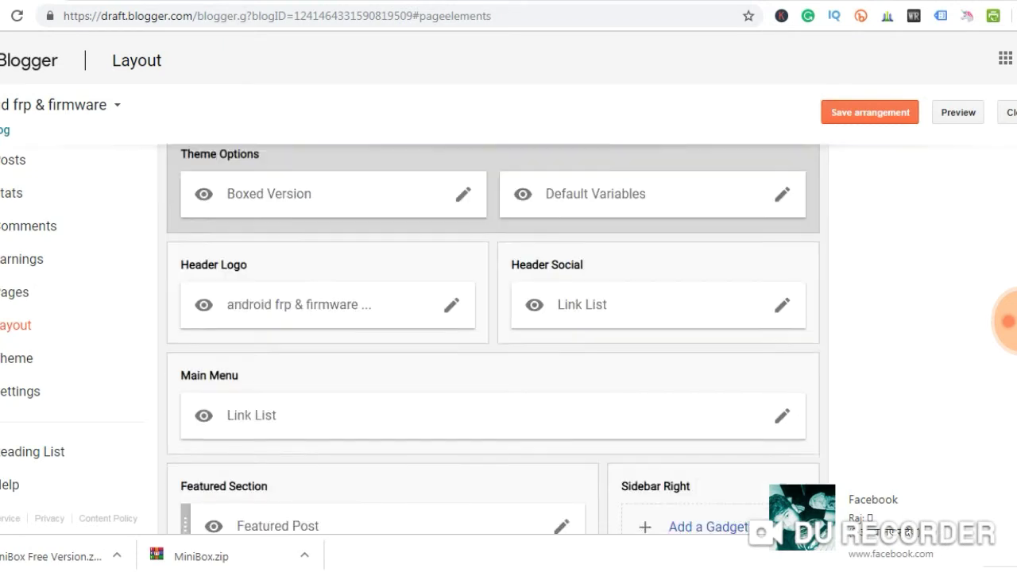
{"action": "scroll", "coordinate": [493, 334], "scroll_direction": "down", "scroll_amount": 2}
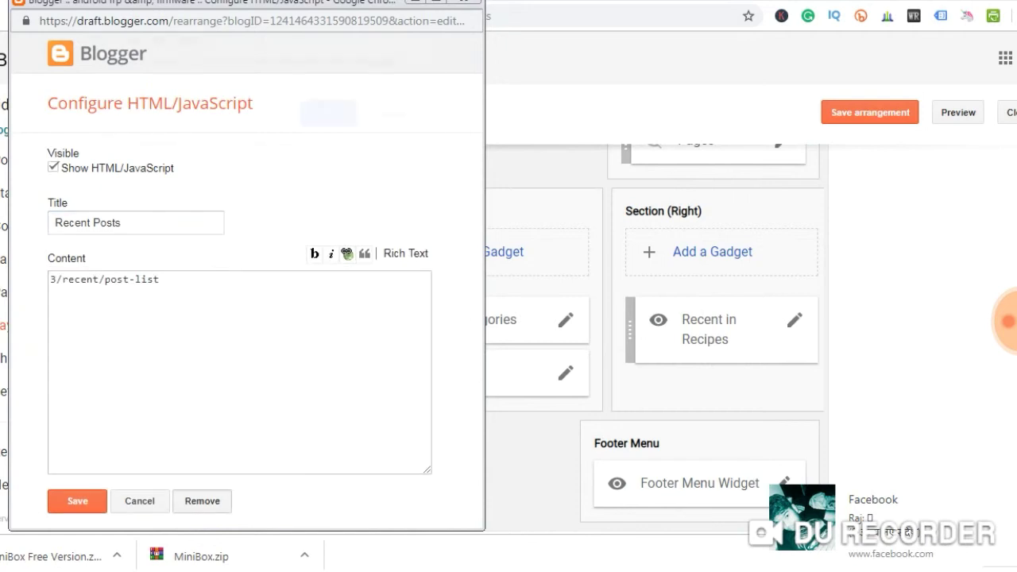
{"action": "left_click", "coordinate": [202, 500]}
{"action": "key", "text": "Return"}
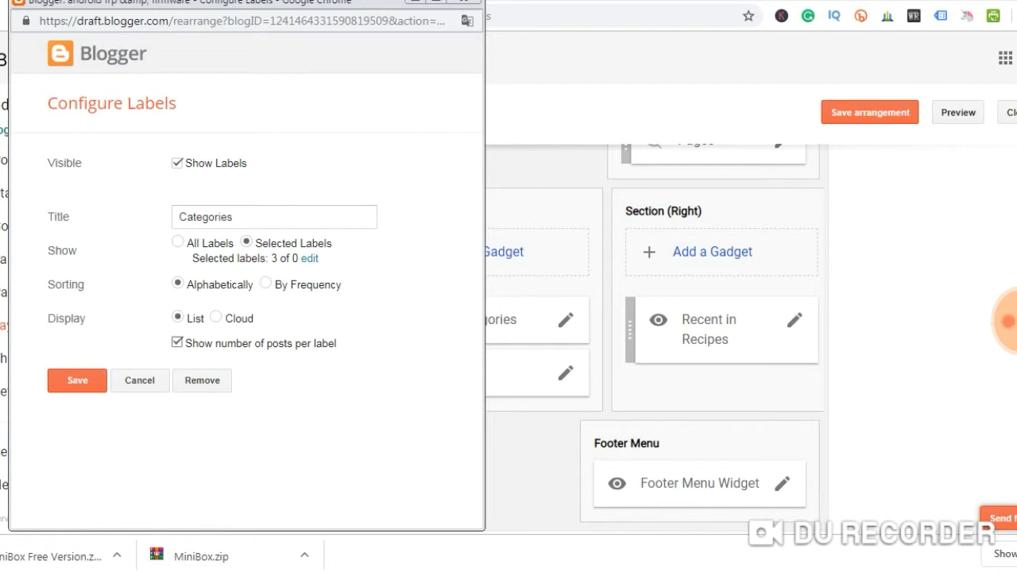
Remove the Categories and Recent in Recipes gadgets and save the Footer Menu Widget
{"action": "key", "text": "Return"}
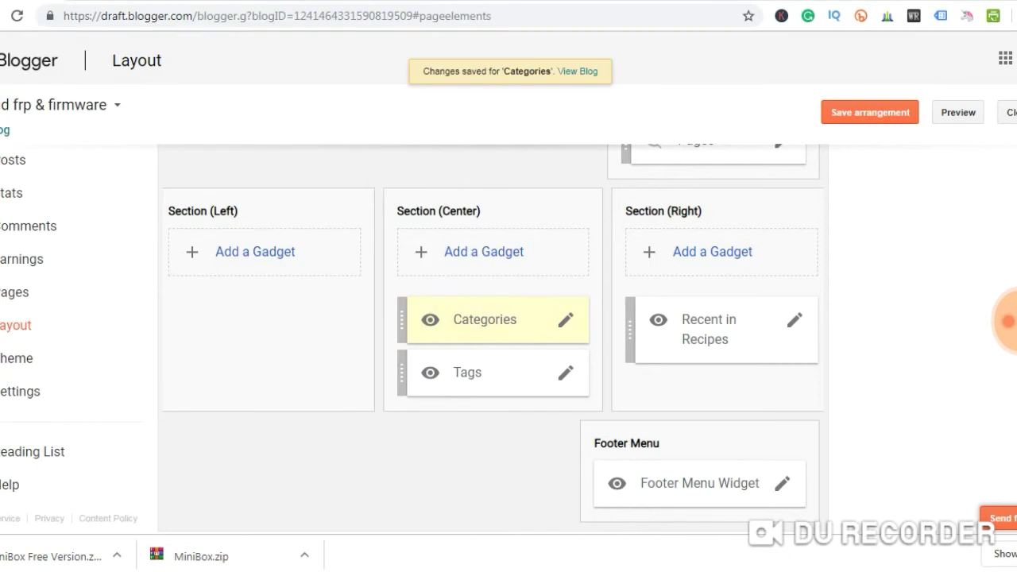
{"action": "left_click", "coordinate": [565, 319]}
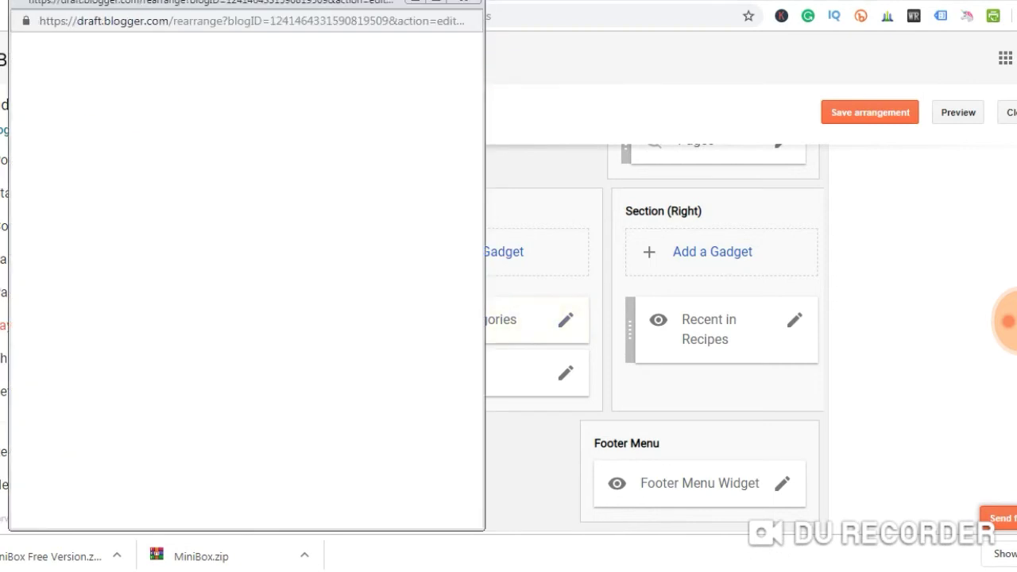
{"action": "left_click", "coordinate": [201, 380]}
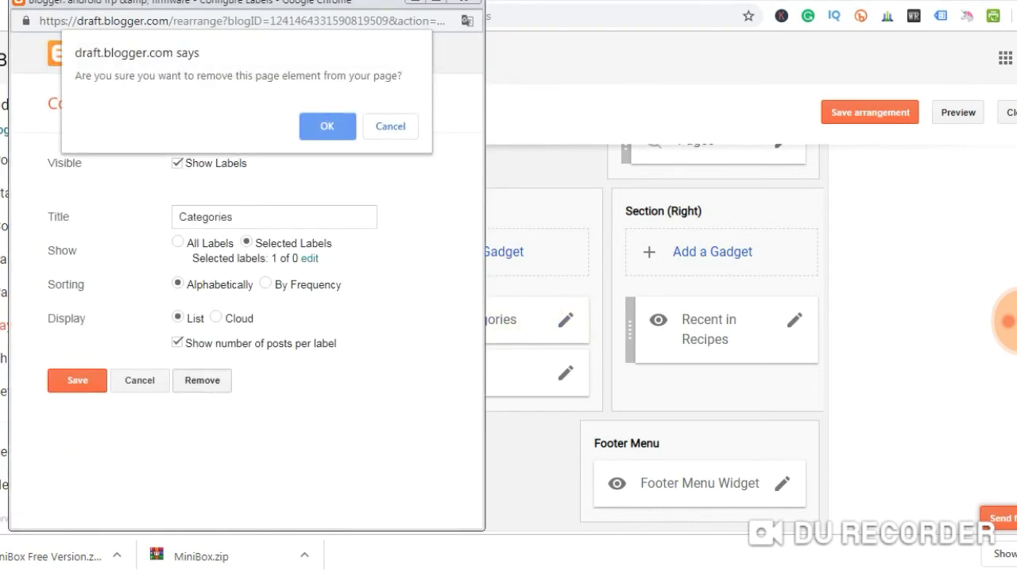
{"action": "key", "text": "Return"}
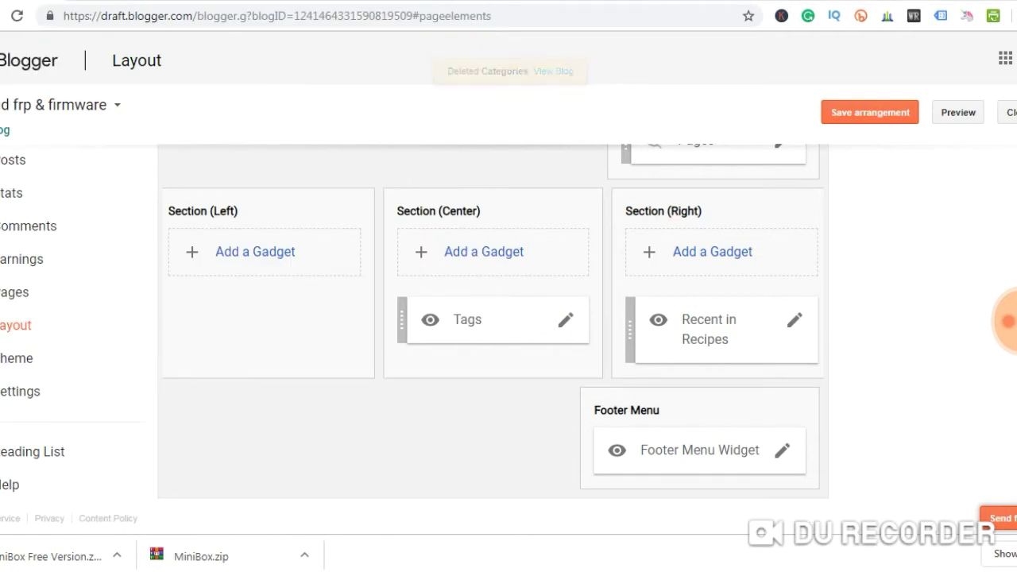
{"action": "left_click", "coordinate": [565, 319]}
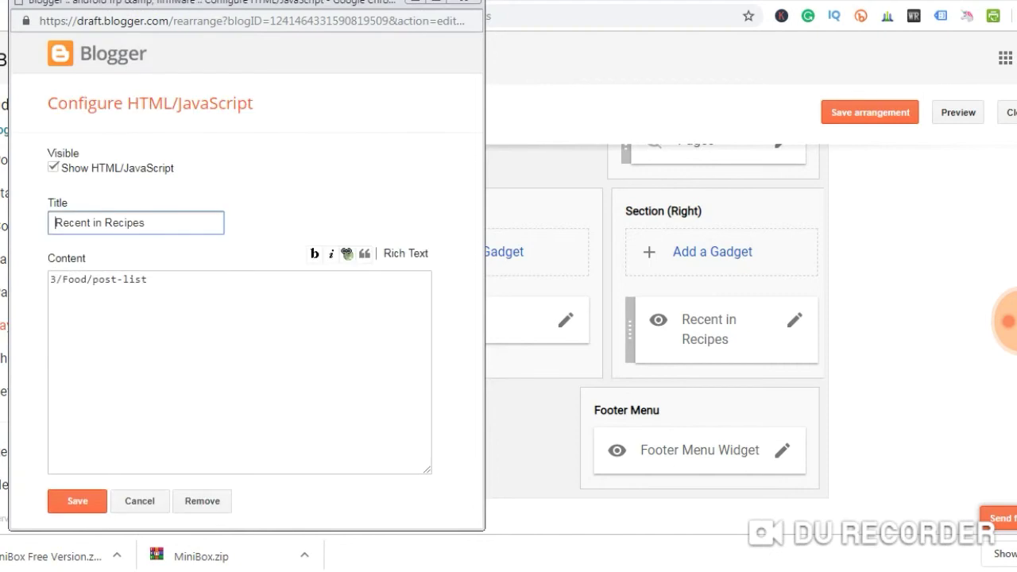
{"action": "left_click", "coordinate": [202, 501]}
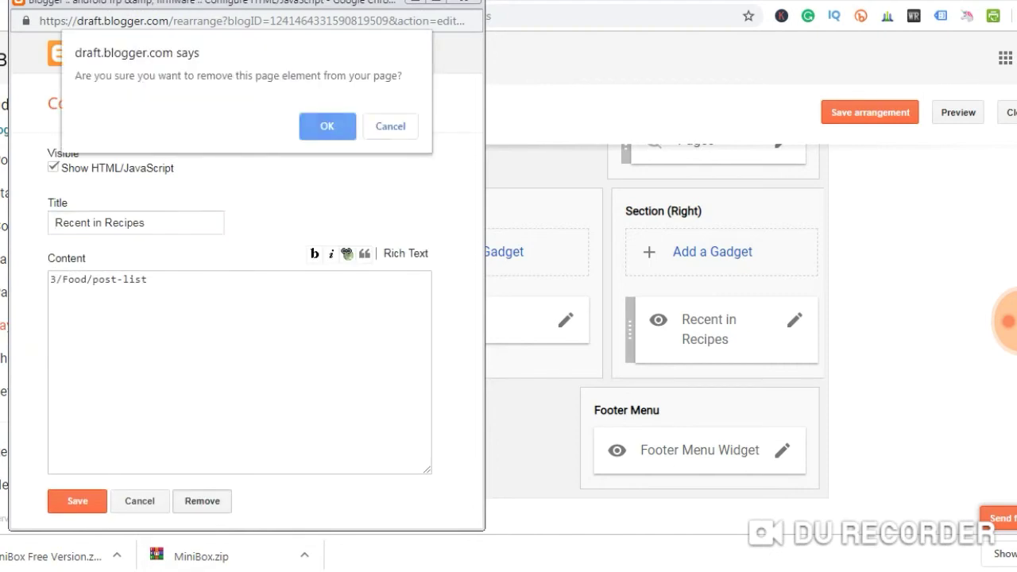
{"action": "key", "text": "Return"}
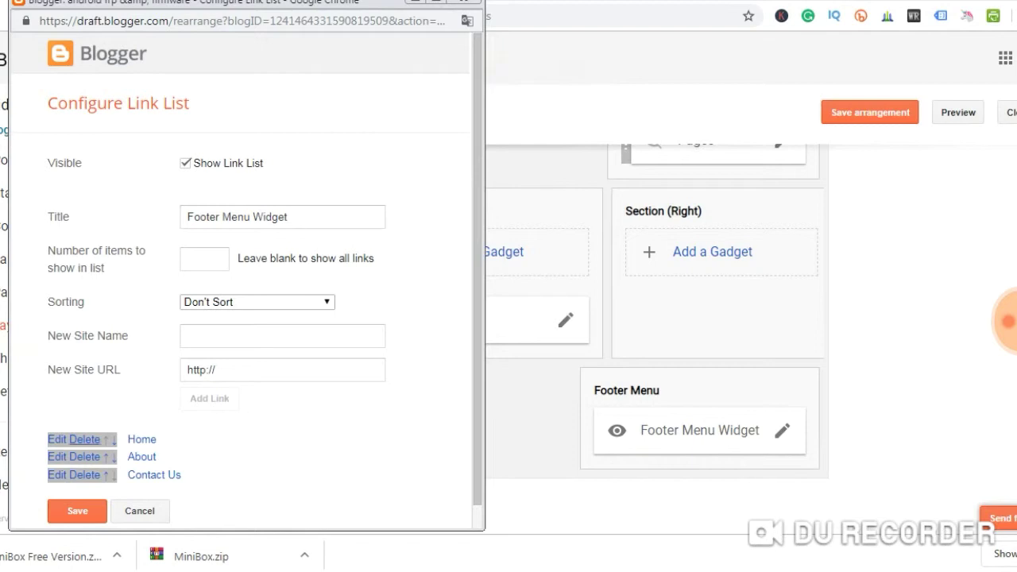
{"action": "left_click", "coordinate": [77, 511]}
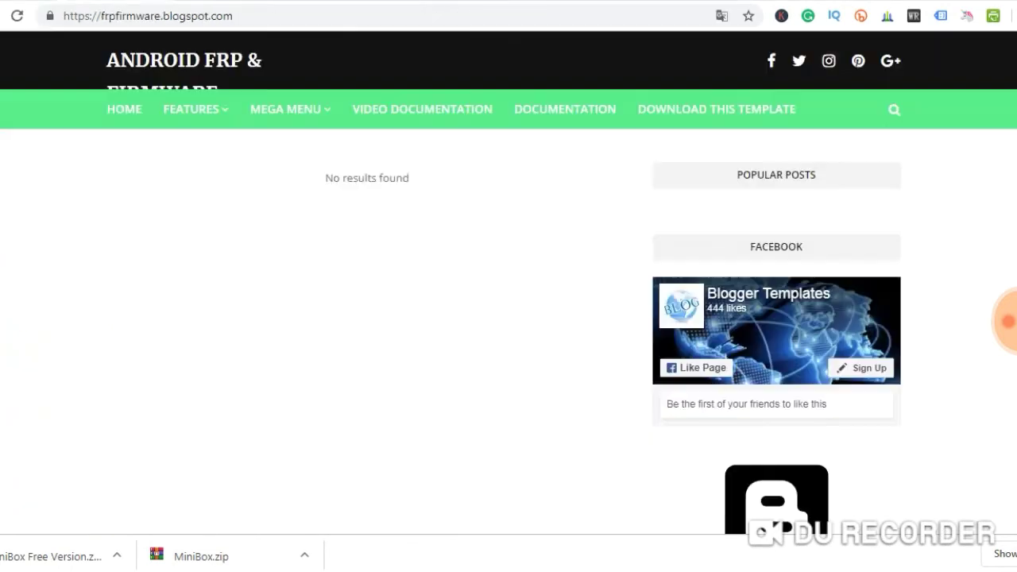
Scroll the Layout page to find the Follow by Email gadget in Sidebar Right
{"action": "scroll", "coordinate": [508, 317], "scroll_direction": "down", "scroll_amount": 5}
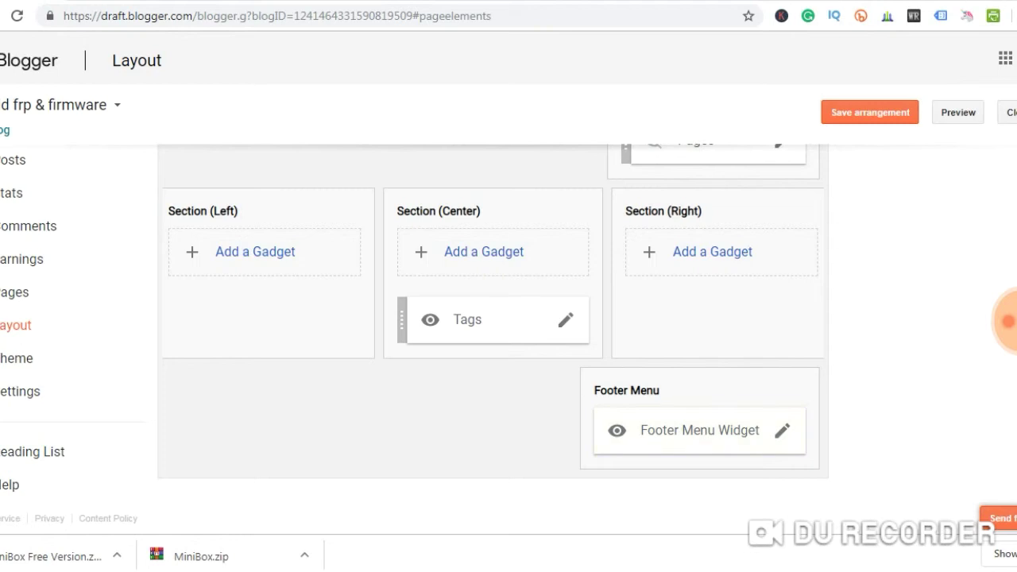
{"action": "scroll", "coordinate": [493, 342], "scroll_direction": "up", "scroll_amount": 8}
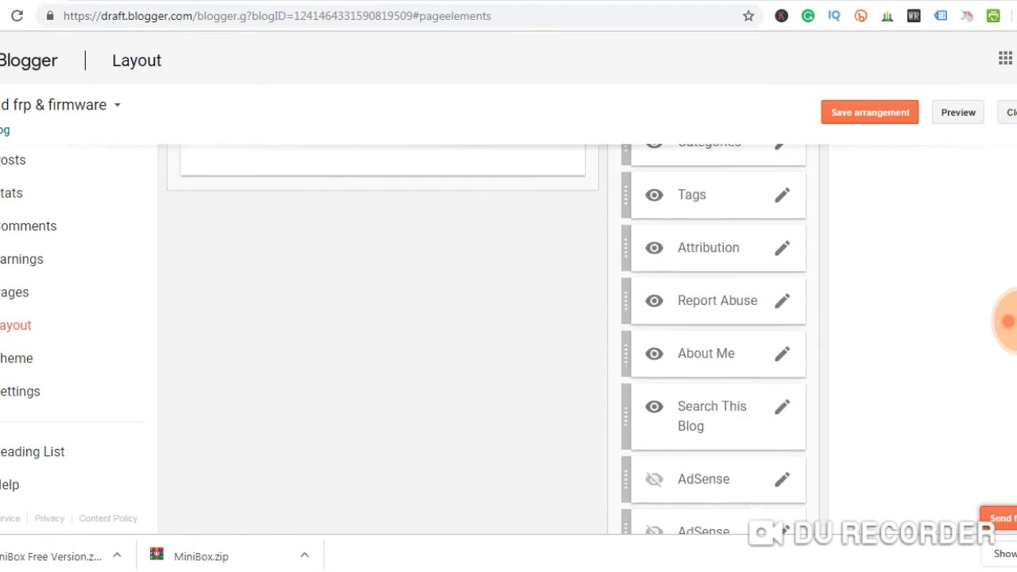
{"action": "scroll", "coordinate": [493, 342], "scroll_direction": "up", "scroll_amount": 5}
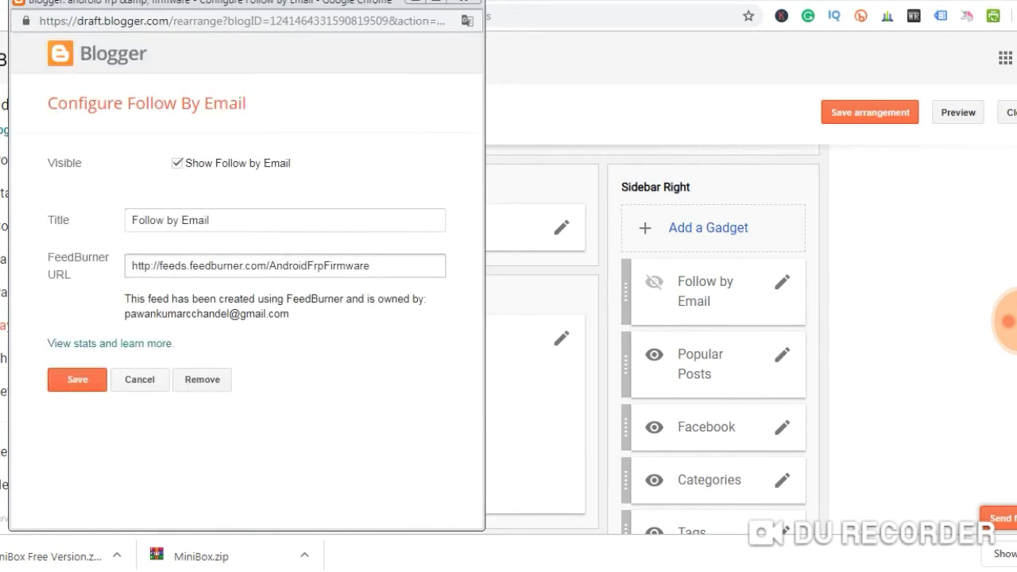
Save Follow by Email with its FeedBurner URL, then set Popular Posts to All time, 4 posts
{"action": "left_click_drag", "start_coordinate": [370, 265], "coordinate": [131, 266]}
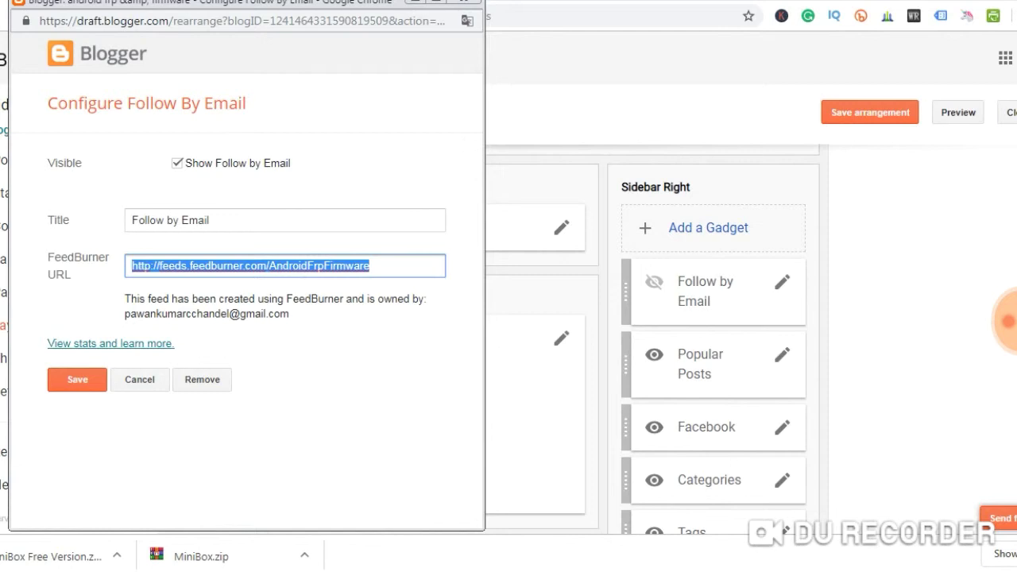
{"action": "left_click", "coordinate": [77, 379]}
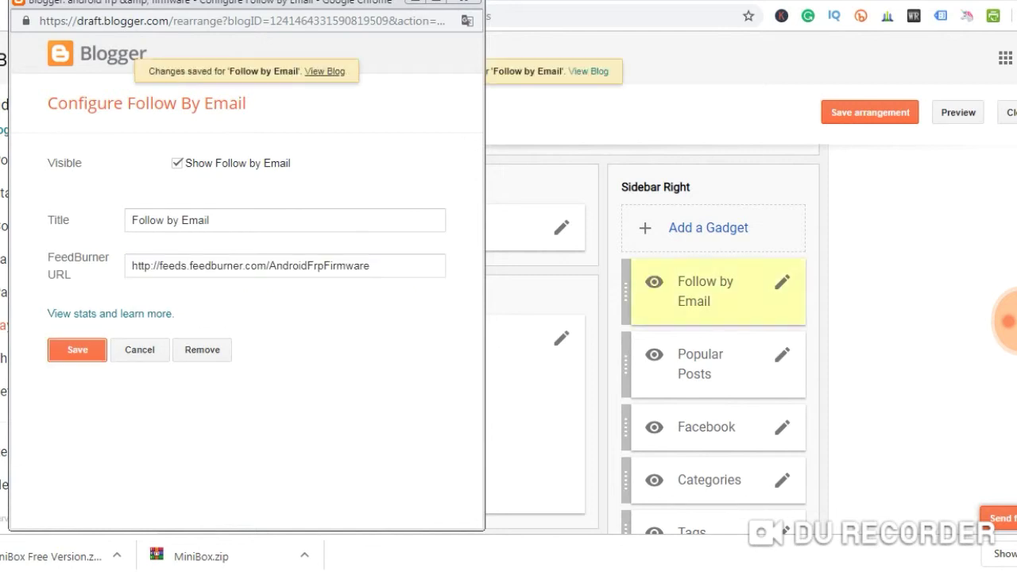
{"action": "left_click", "coordinate": [781, 355]}
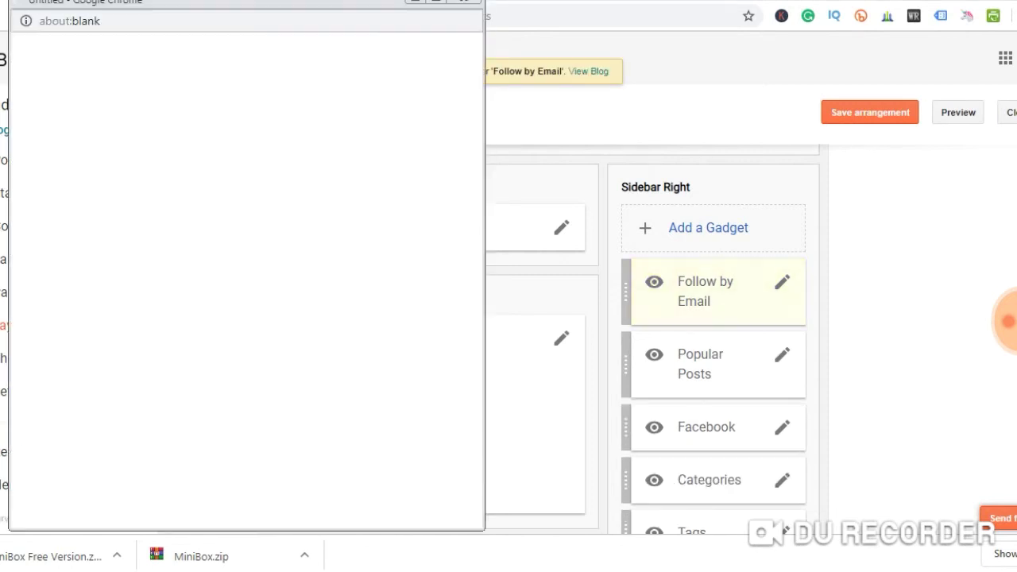
{"action": "left_click_drag", "start_coordinate": [249, 220], "coordinate": [176, 220]}
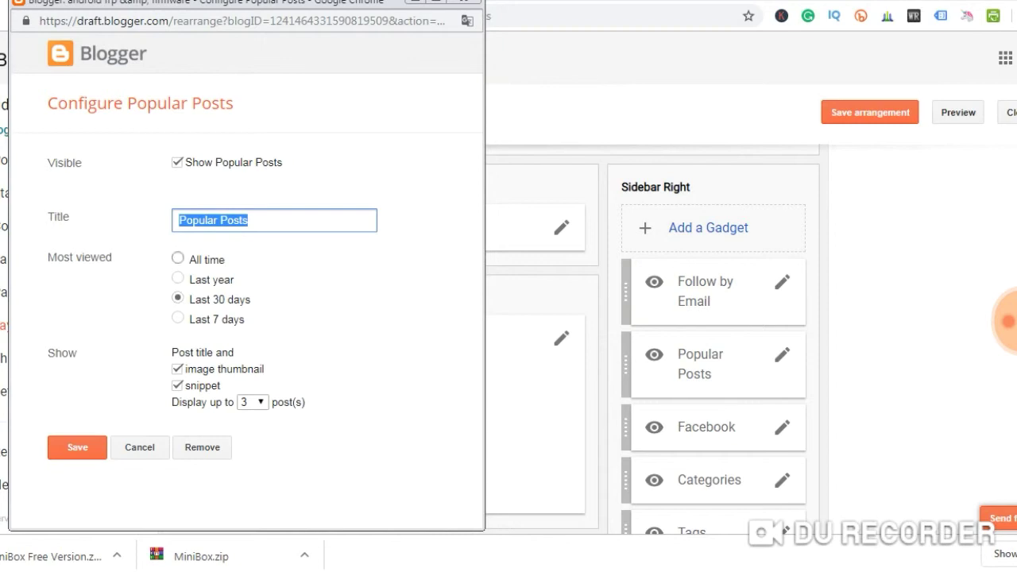
{"action": "left_click", "coordinate": [177, 259]}
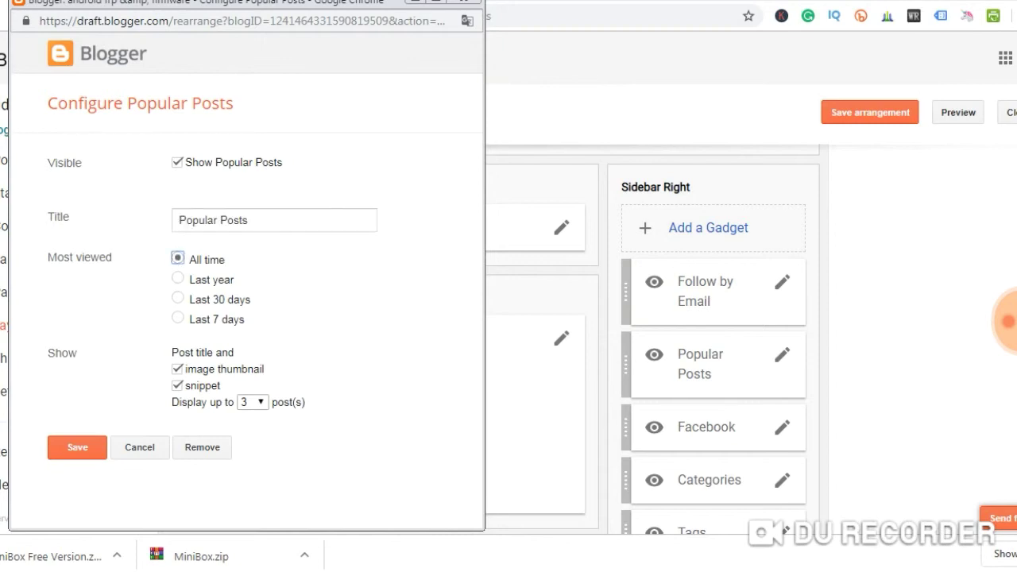
{"action": "left_click", "coordinate": [252, 402]}
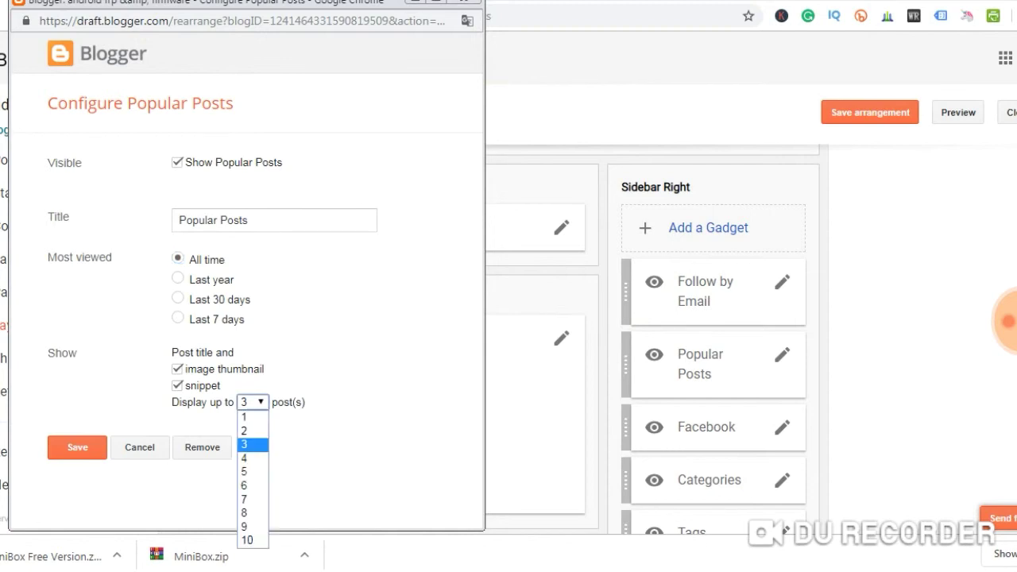
{"action": "key", "text": "Return"}
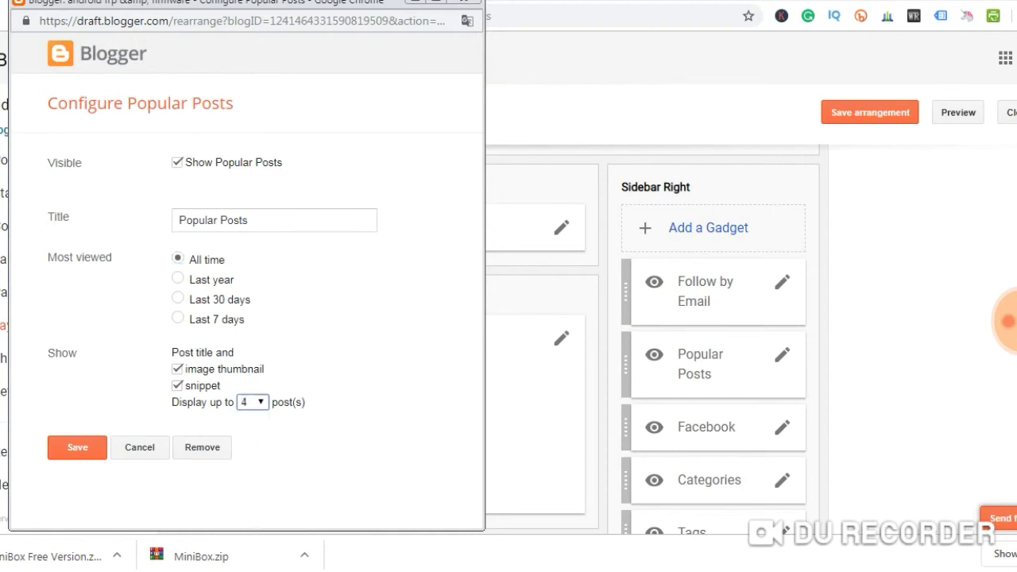
{"action": "left_click", "coordinate": [77, 447]}
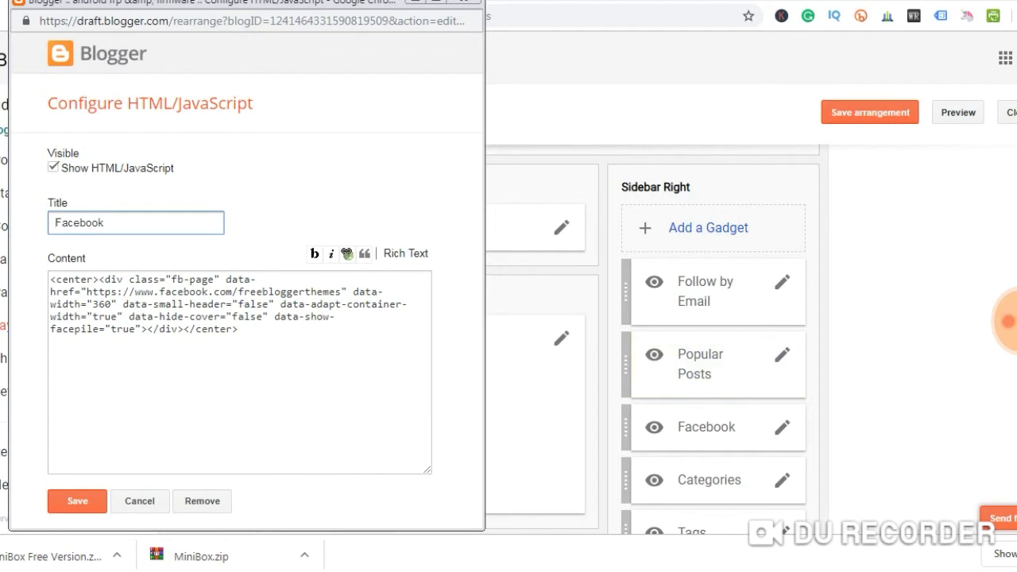
Select the Facebook page URL in the HTML/JavaScript content and save the gadget unchanged
{"action": "left_click", "coordinate": [88, 291]}
{"action": "left_click_drag", "start_coordinate": [88, 291], "coordinate": [159, 291]}
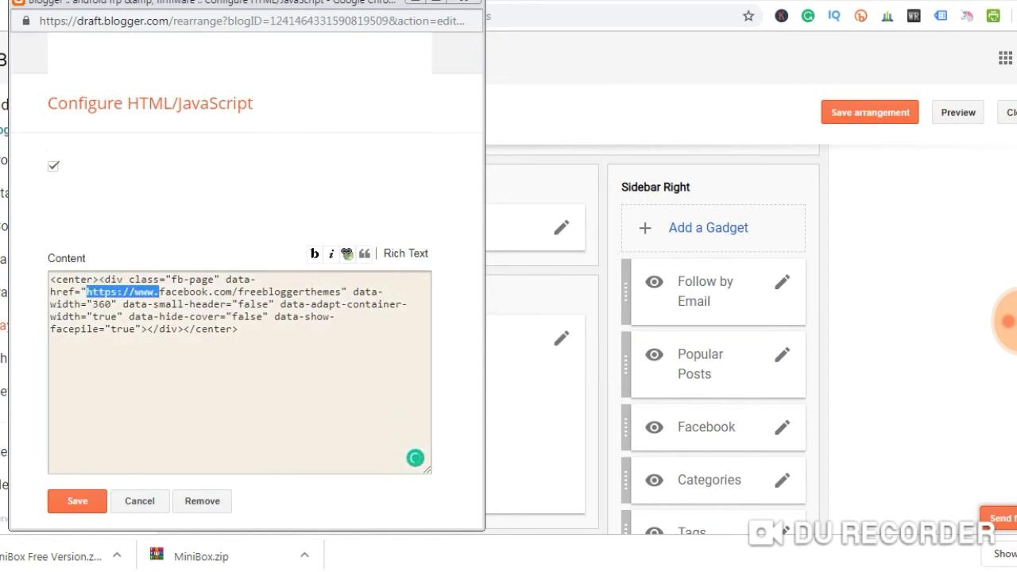
{"action": "left_click_drag", "start_coordinate": [88, 292], "coordinate": [341, 292]}
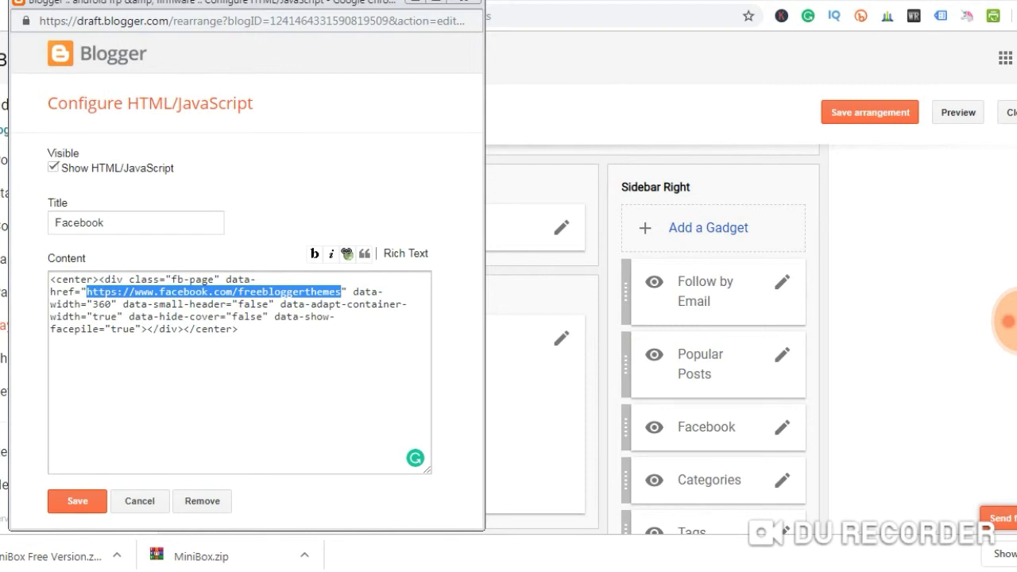
{"action": "left_click", "coordinate": [77, 500]}
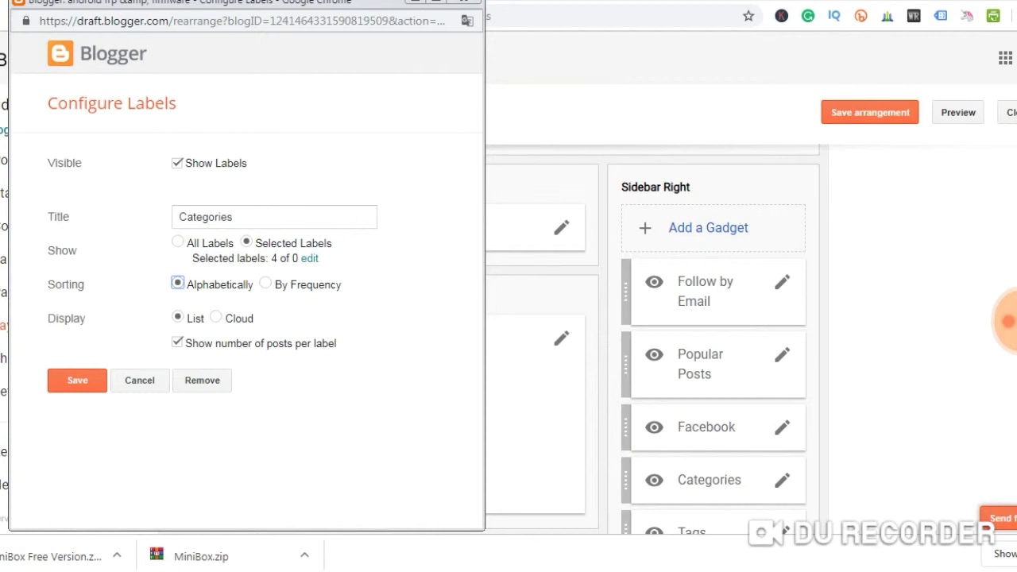
Adjust which labels Categories shows, hide per-label post counts, and save
{"action": "left_click", "coordinate": [309, 258]}
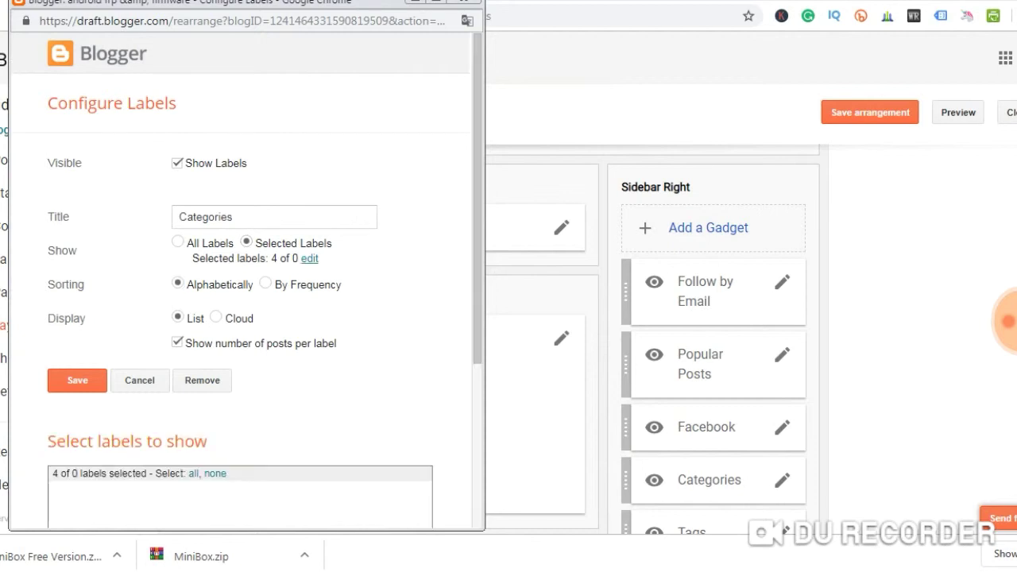
{"action": "scroll", "coordinate": [238, 318], "scroll_direction": "down", "scroll_amount": 2}
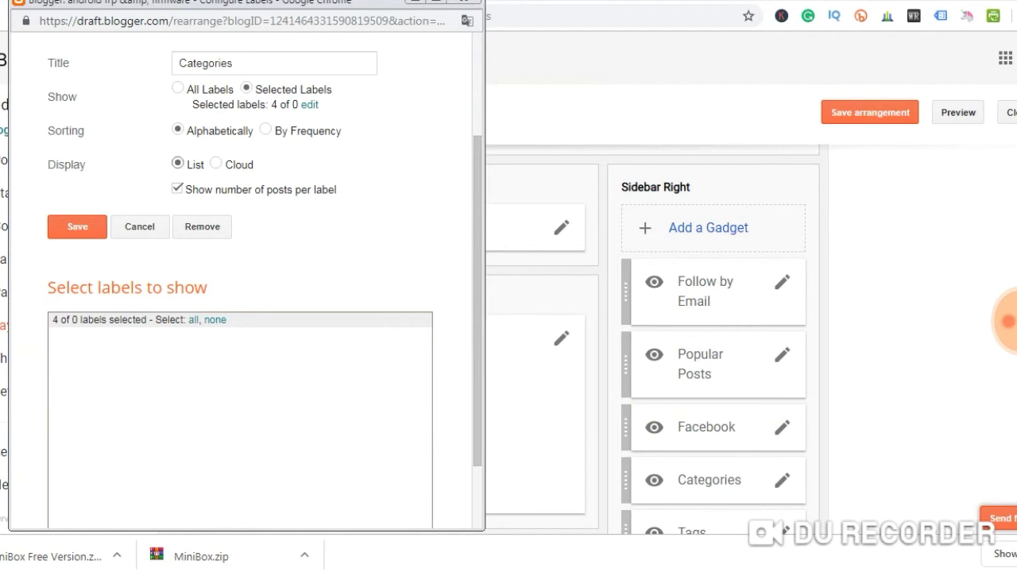
{"action": "left_click", "coordinate": [178, 163]}
{"action": "left_click", "coordinate": [177, 189]}
{"action": "key", "text": "Tab"}
{"action": "key", "text": "Return"}
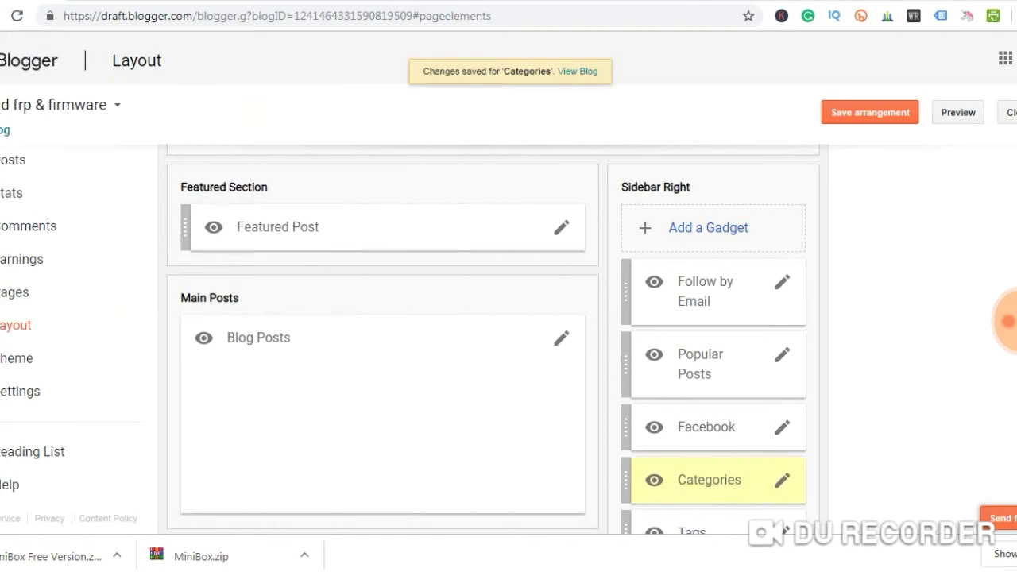
Remove the Tags, Attribution, Report Abuse and About Me gadgets from the layout
{"action": "scroll", "coordinate": [492, 339], "scroll_direction": "down", "scroll_amount": 3}
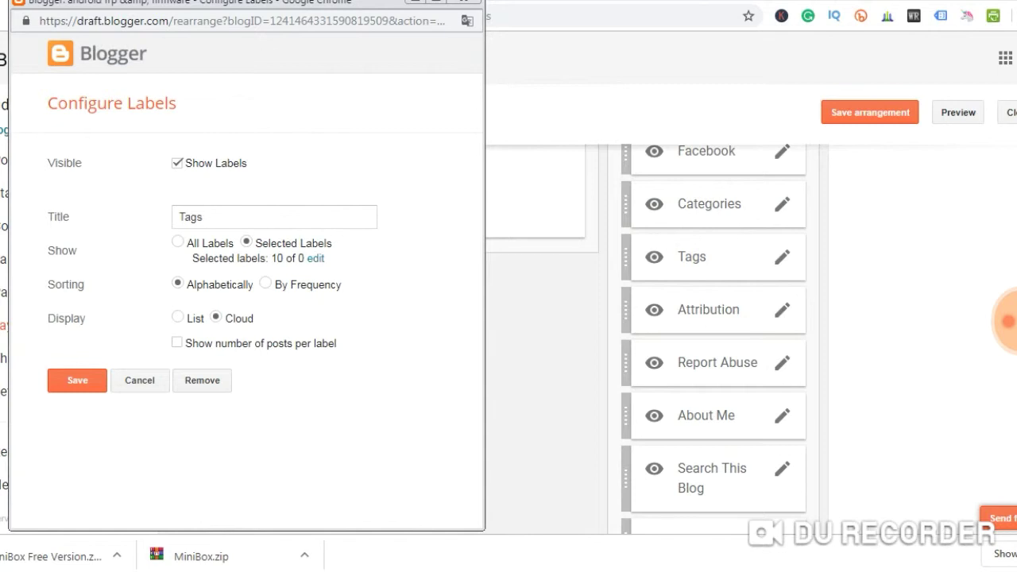
{"action": "left_click", "coordinate": [202, 379]}
{"action": "key", "text": "Return"}
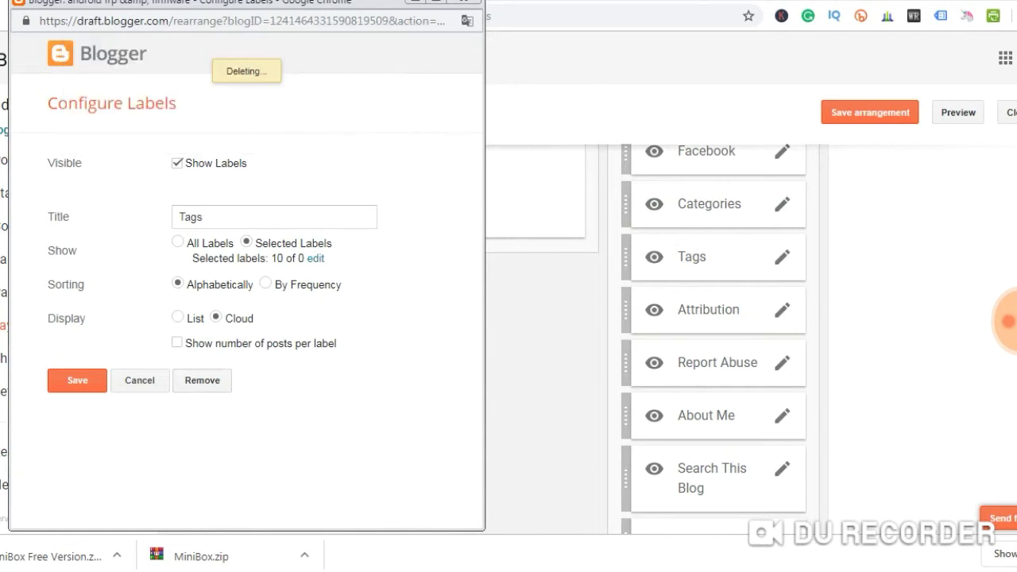
{"action": "scroll", "coordinate": [493, 334], "scroll_direction": "down", "scroll_amount": 5}
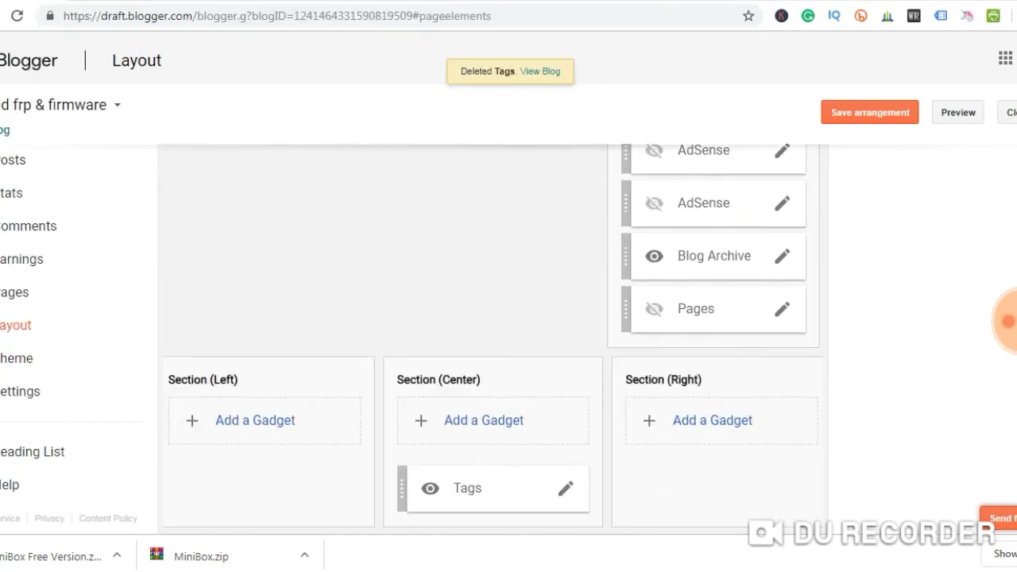
{"action": "scroll", "coordinate": [493, 334], "scroll_direction": "up", "scroll_amount": 5}
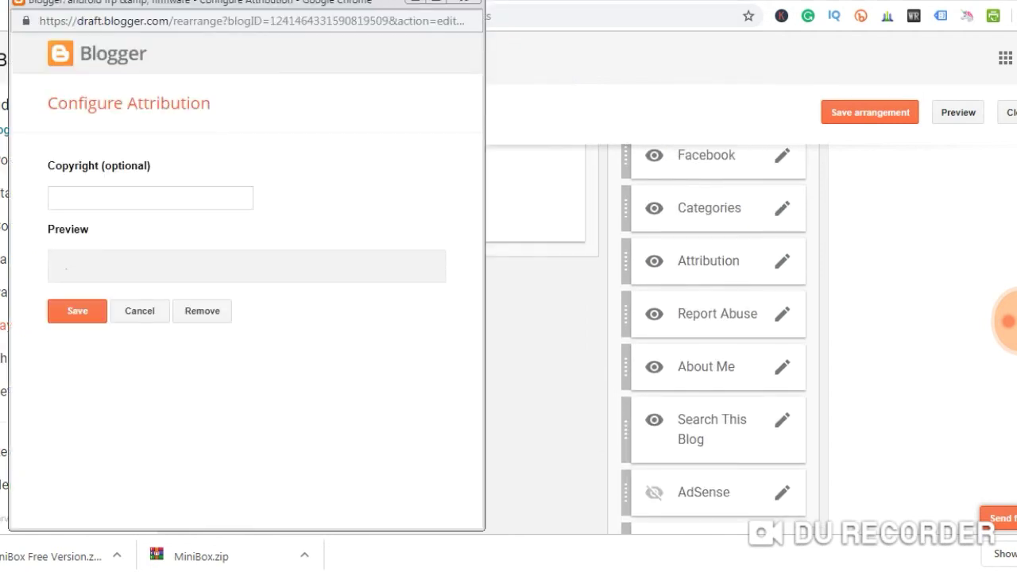
{"action": "left_click", "coordinate": [202, 311]}
{"action": "key", "text": "Return"}
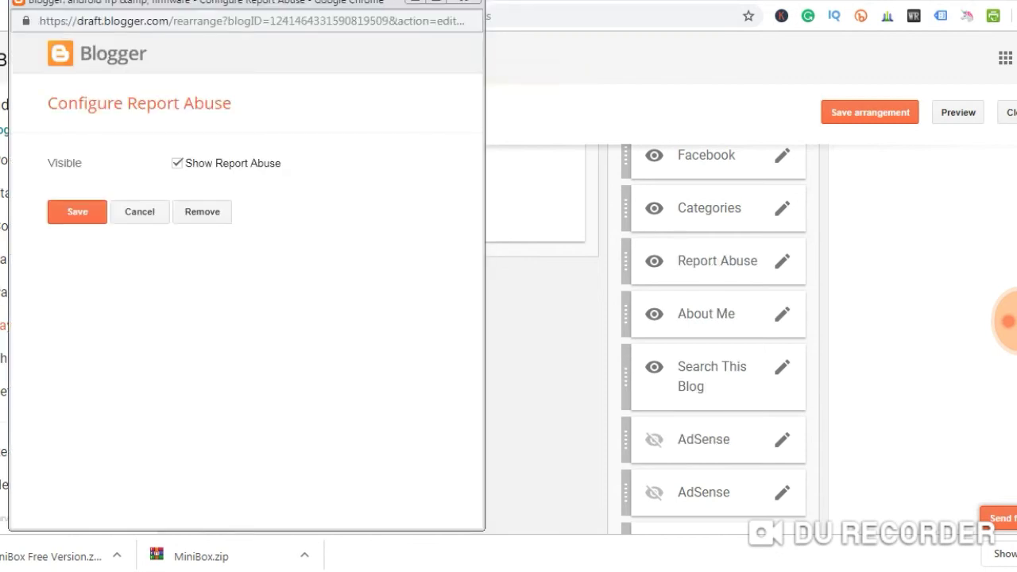
{"action": "left_click", "coordinate": [202, 211]}
{"action": "key", "text": "Return"}
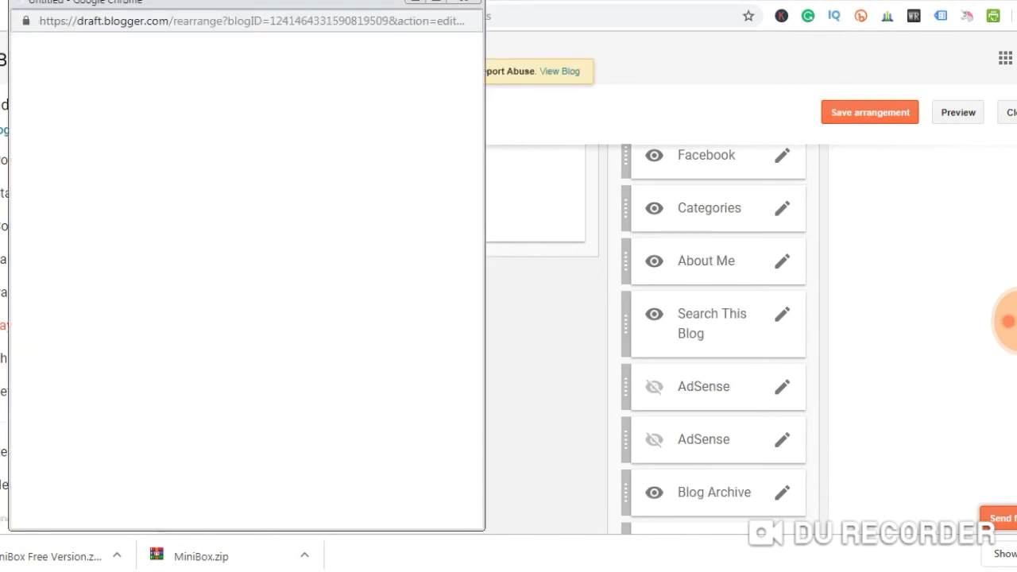
{"action": "left_click", "coordinate": [202, 386]}
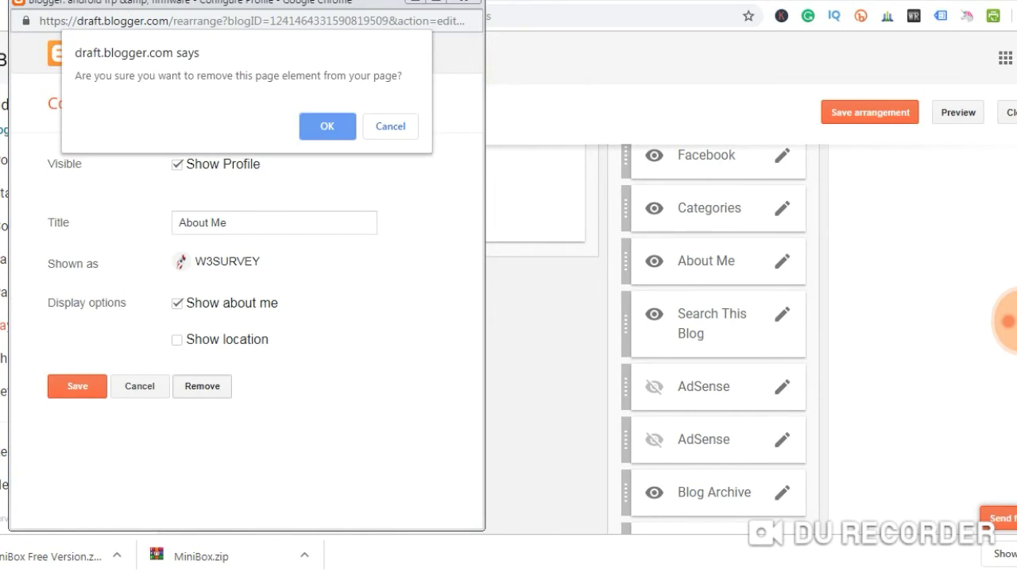
{"action": "key", "text": "Return"}
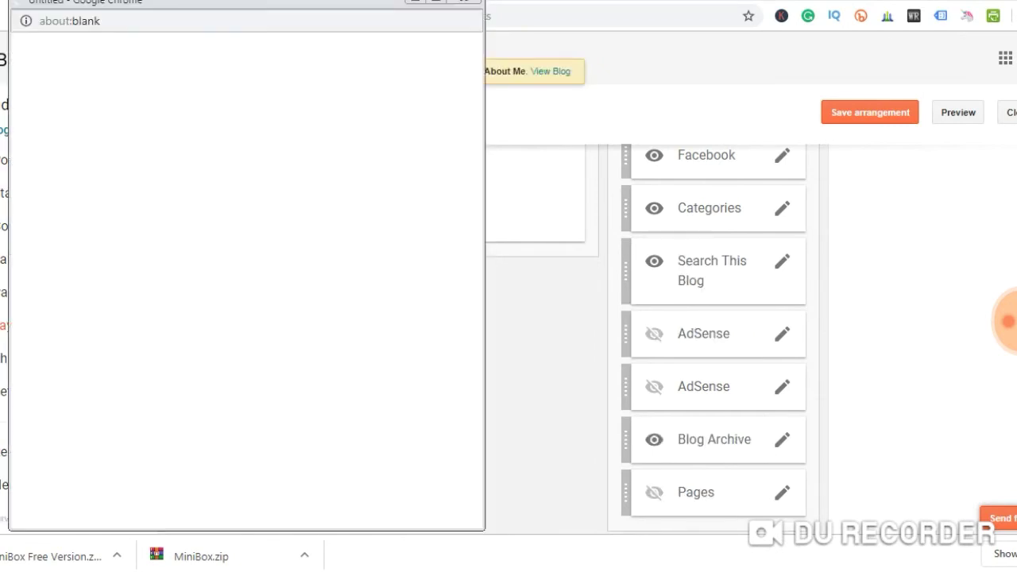
Remove the Search This Blog, both AdSense, Blog Archive and Pages gadgets
{"action": "left_click", "coordinate": [202, 301]}
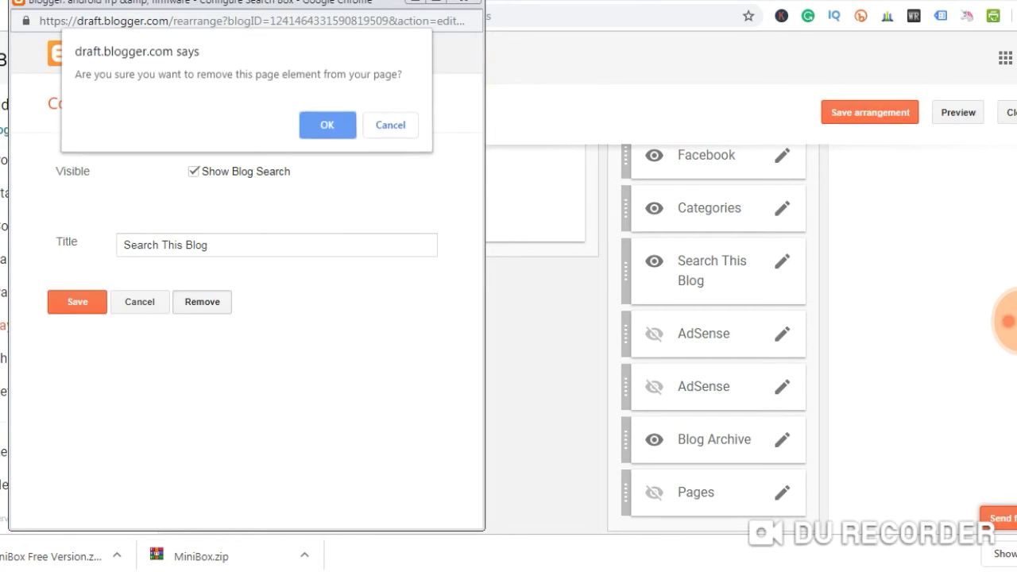
{"action": "key", "text": "Return"}
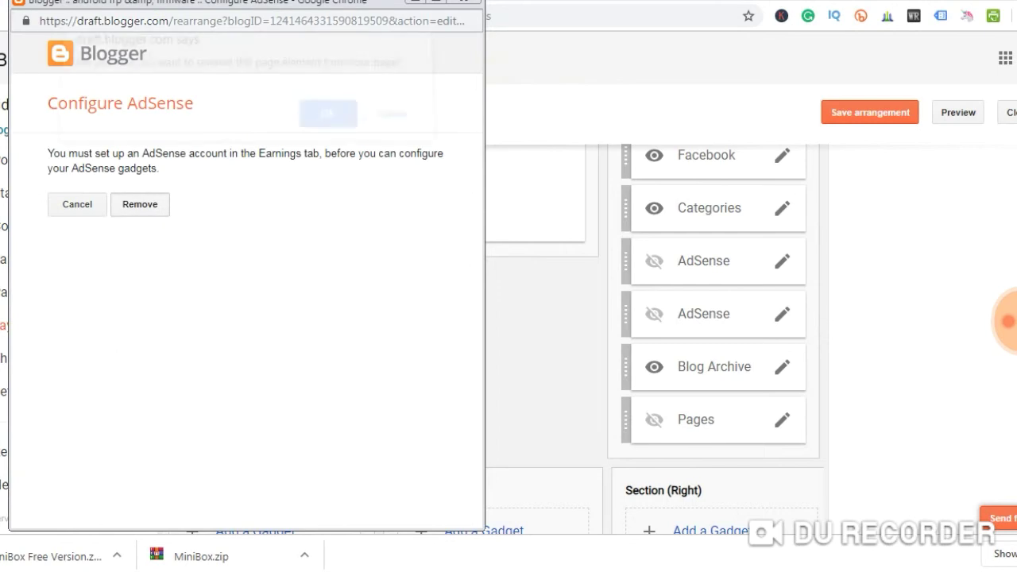
{"action": "key", "text": "Return"}
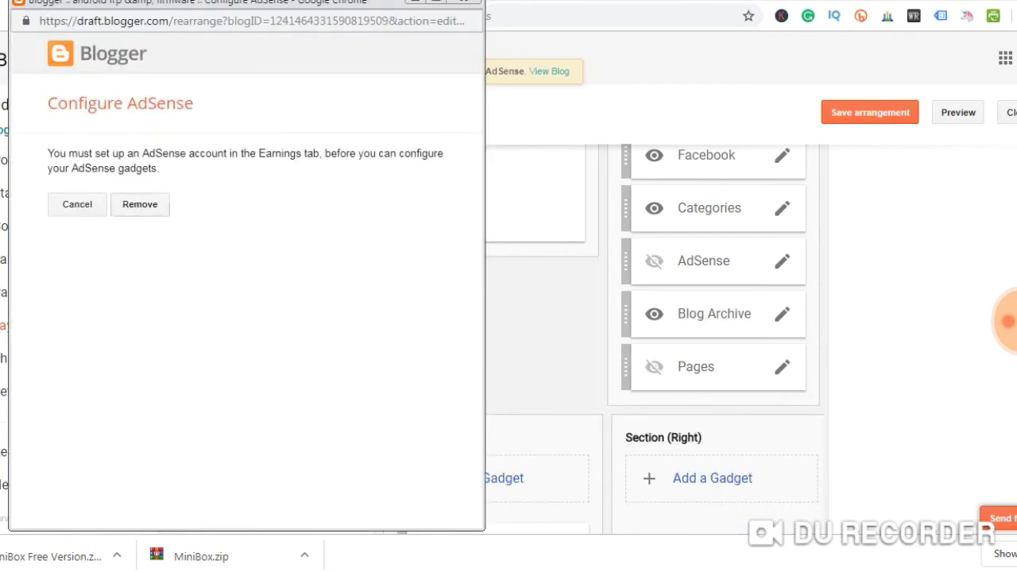
{"action": "key", "text": "Return"}
{"action": "key", "text": "Return"}
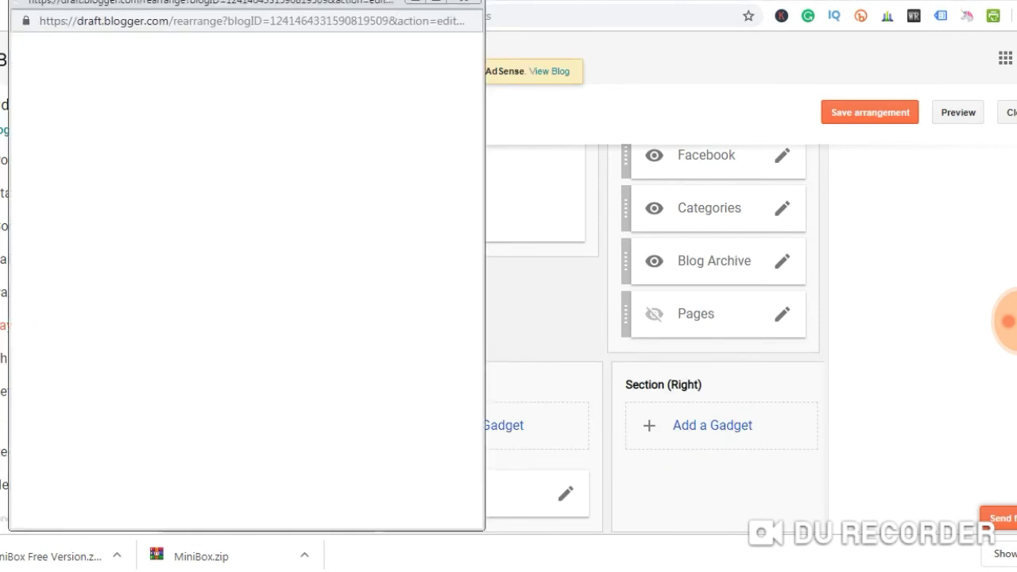
{"action": "left_click", "coordinate": [201, 494]}
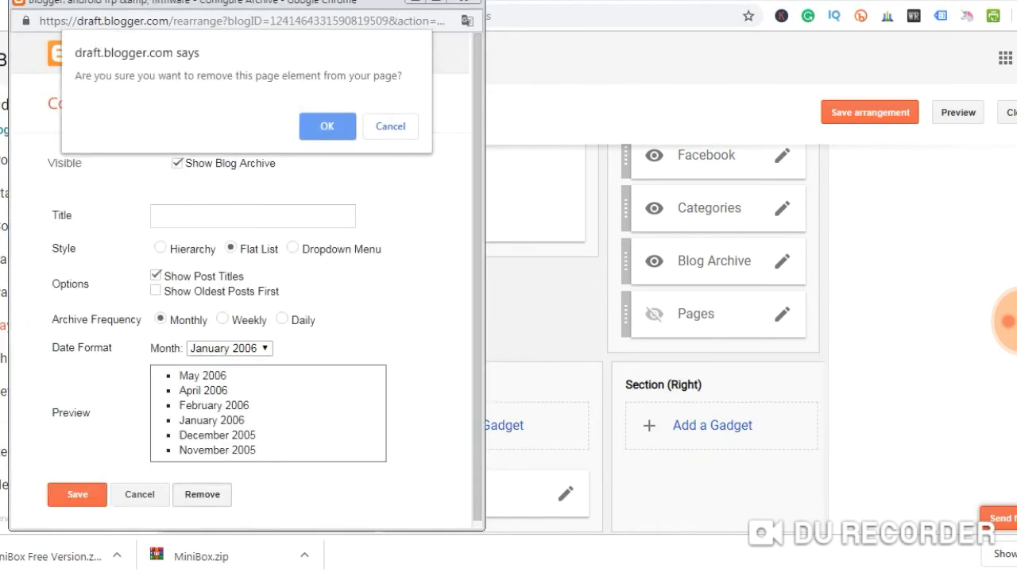
{"action": "key", "text": "Return"}
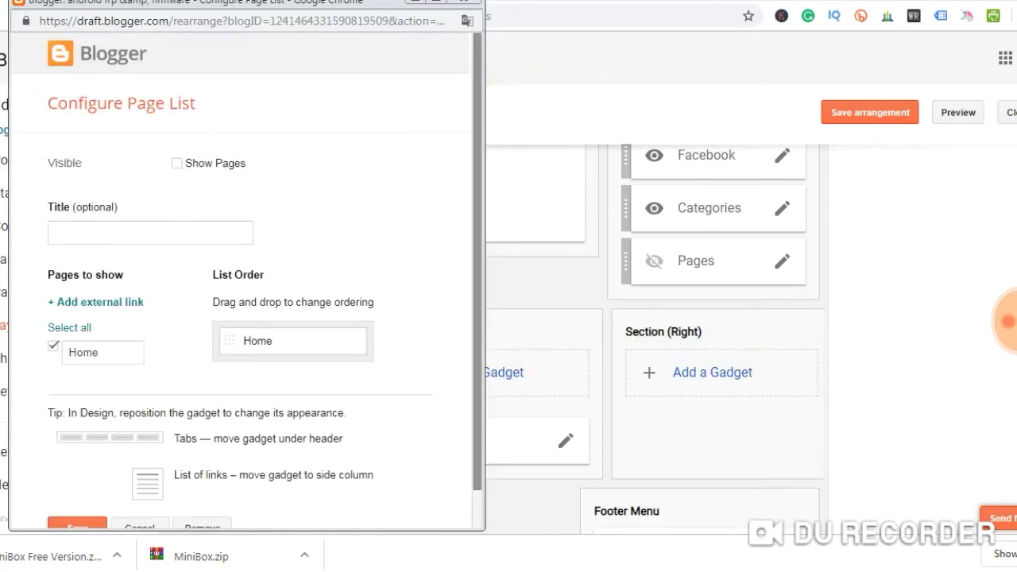
{"action": "scroll", "coordinate": [202, 487], "scroll_direction": "down", "scroll_amount": 1}
{"action": "left_click", "coordinate": [202, 487]}
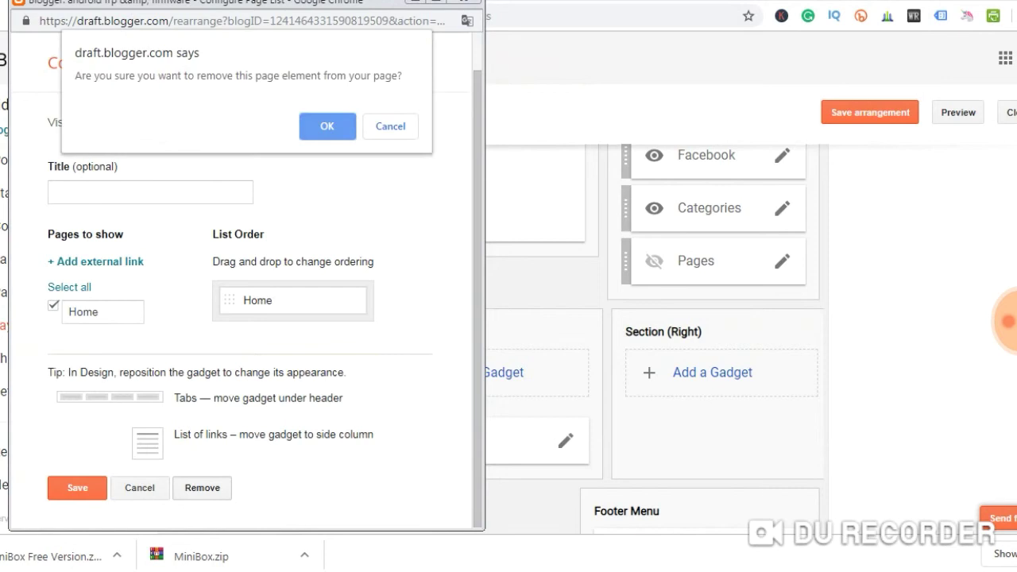
{"action": "left_click", "coordinate": [327, 126]}
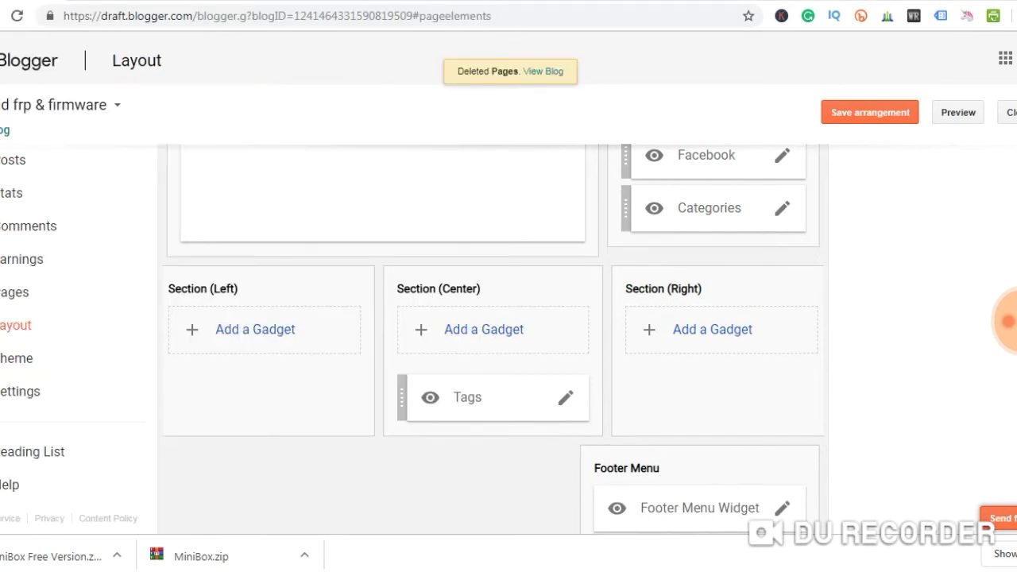
Feature the most recent published post, keeping the title shown, and save Featured Post
{"action": "scroll", "coordinate": [493, 333], "scroll_direction": "up", "scroll_amount": 5}
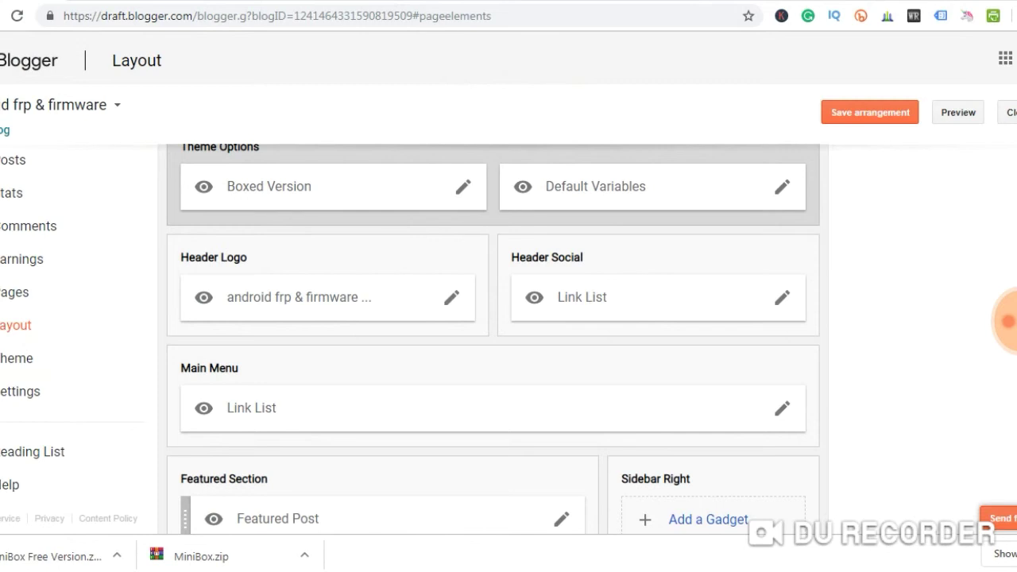
{"action": "scroll", "coordinate": [493, 333], "scroll_direction": "down", "scroll_amount": 2}
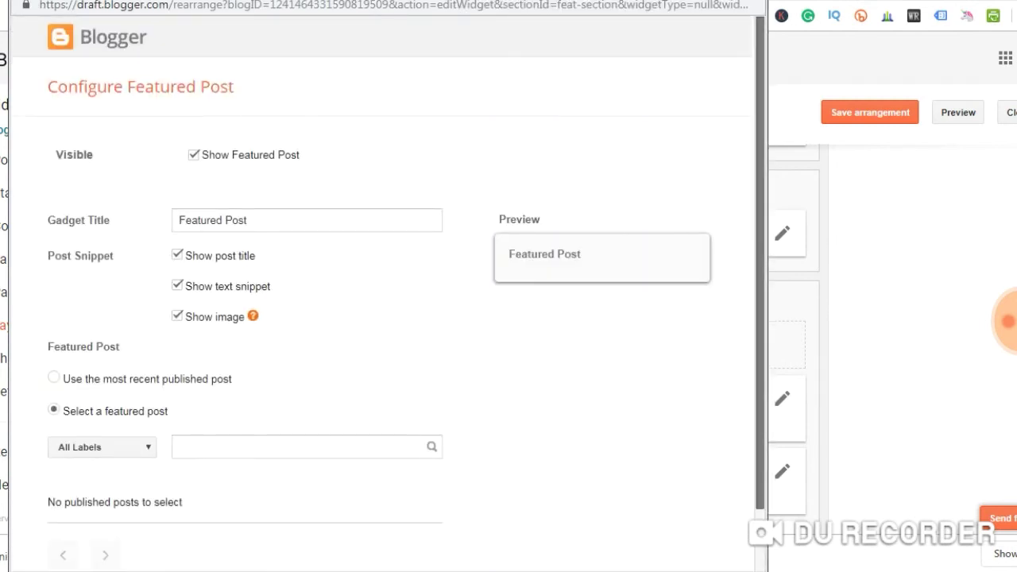
{"action": "scroll", "coordinate": [390, 294], "scroll_direction": "down", "scroll_amount": 1}
{"action": "left_click", "coordinate": [177, 186]}
{"action": "left_click", "coordinate": [177, 186]}
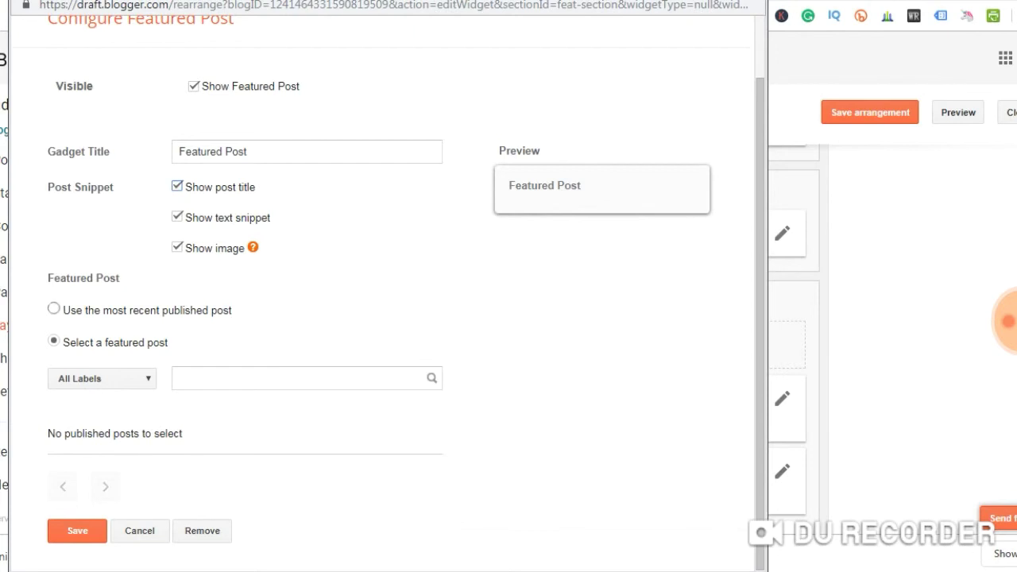
{"action": "left_click", "coordinate": [53, 308]}
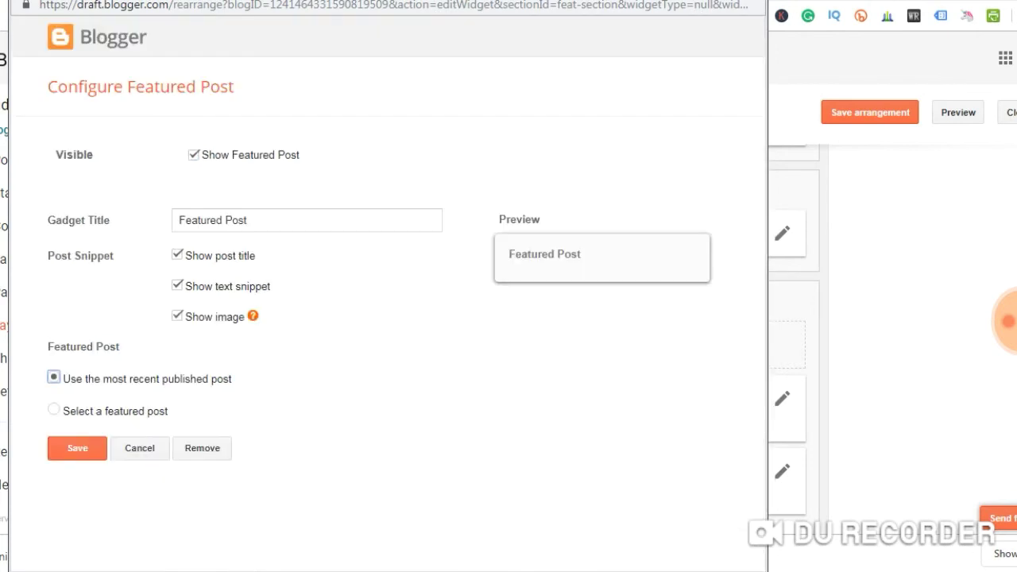
{"action": "left_click", "coordinate": [53, 409]}
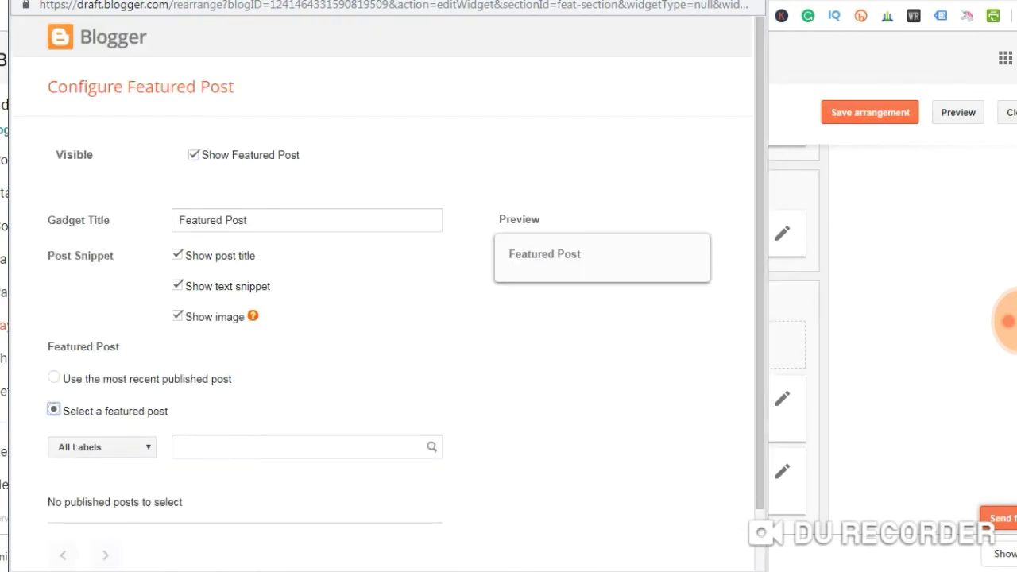
{"action": "left_click", "coordinate": [53, 377]}
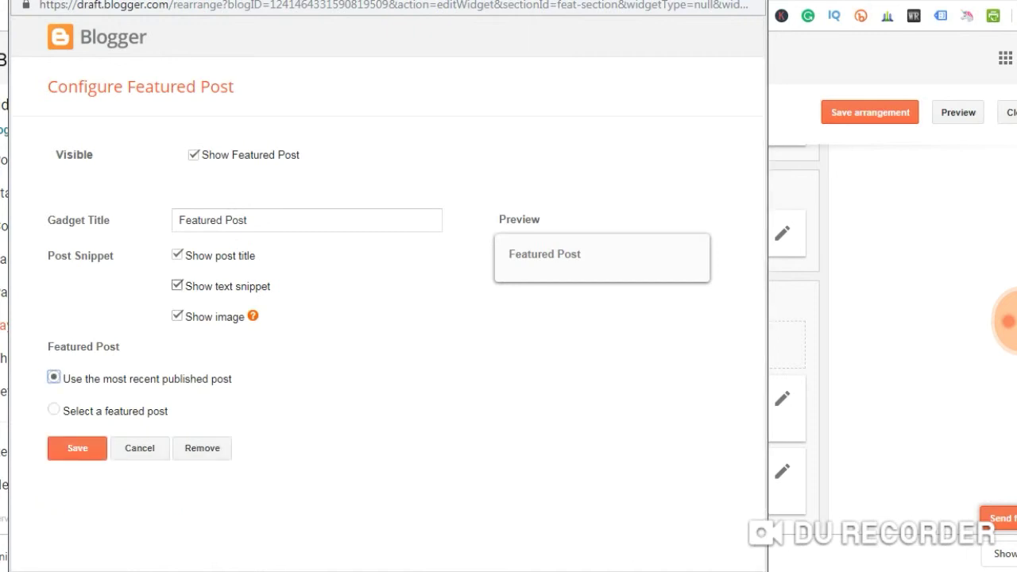
{"action": "left_click", "coordinate": [77, 448]}
Save Featured Post without an image, then set Blog Posts to 8 posts on the main page
{"action": "left_click", "coordinate": [176, 316]}
{"action": "left_click", "coordinate": [77, 447]}
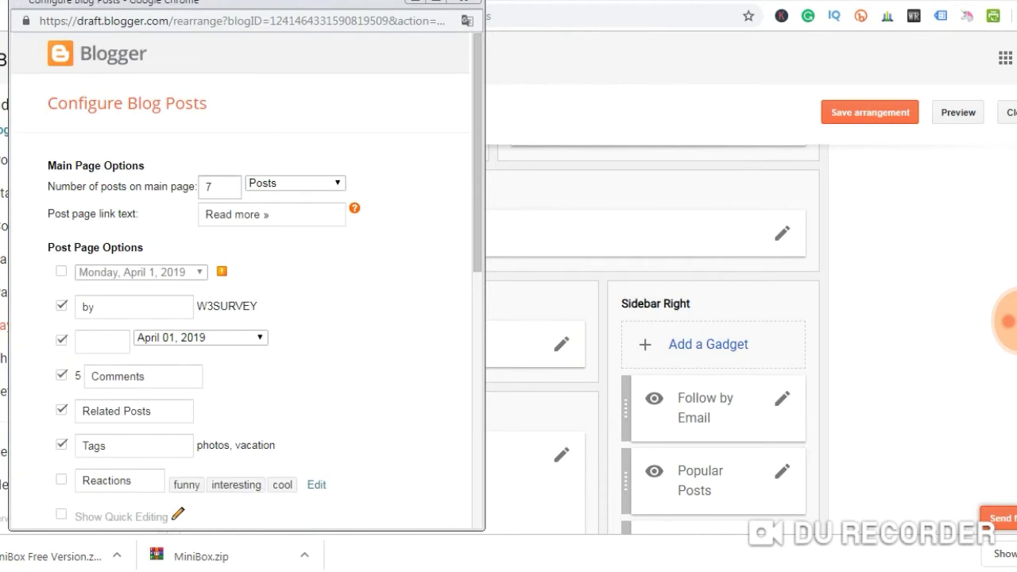
{"action": "left_click_drag", "start_coordinate": [47, 186], "coordinate": [200, 186]}
{"action": "left_click", "coordinate": [213, 186]}
{"action": "key", "text": "BackSpace"}
{"action": "type", "text": "8"}
{"action": "left_click", "coordinate": [293, 183]}
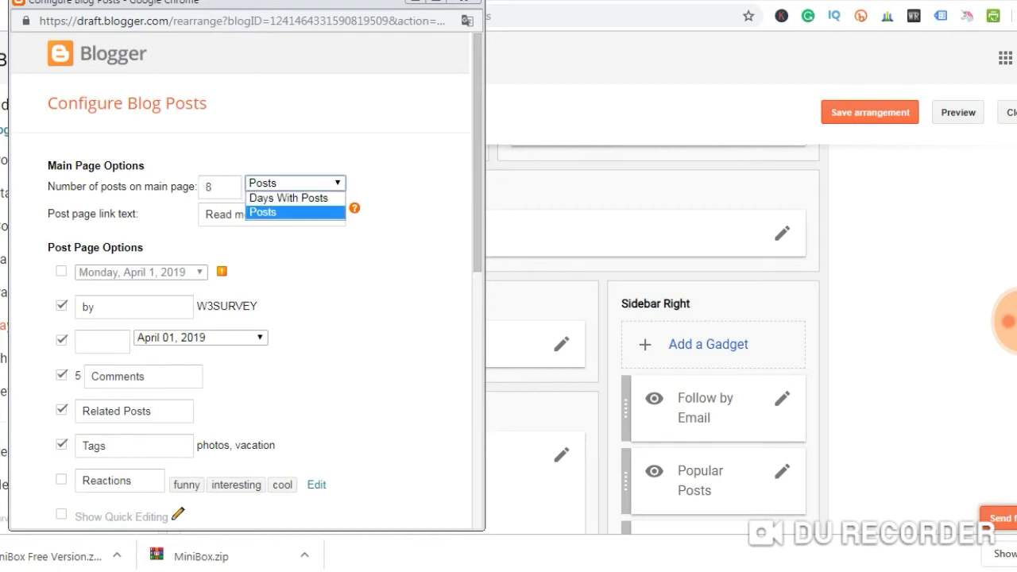
{"action": "key", "text": "Return"}
Keep the 'Read more »' link text and hide the author byline, leaving comment counts shown
{"action": "left_click_drag", "start_coordinate": [270, 214], "coordinate": [205, 215]}
{"action": "left_click_drag", "start_coordinate": [270, 214], "coordinate": [205, 214]}
{"action": "left_click", "coordinate": [270, 215]}
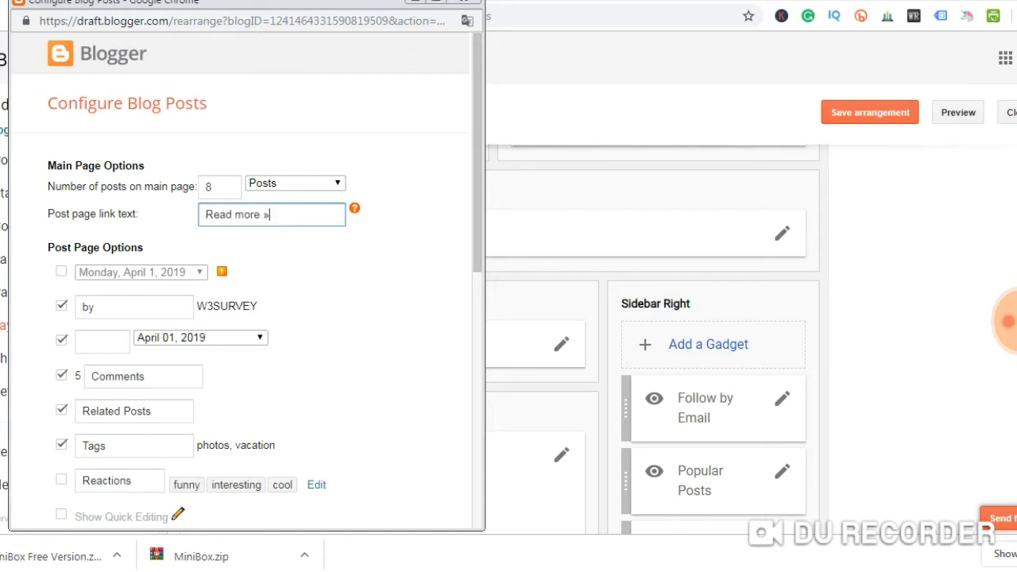
{"action": "left_click_drag", "start_coordinate": [270, 215], "coordinate": [205, 215]}
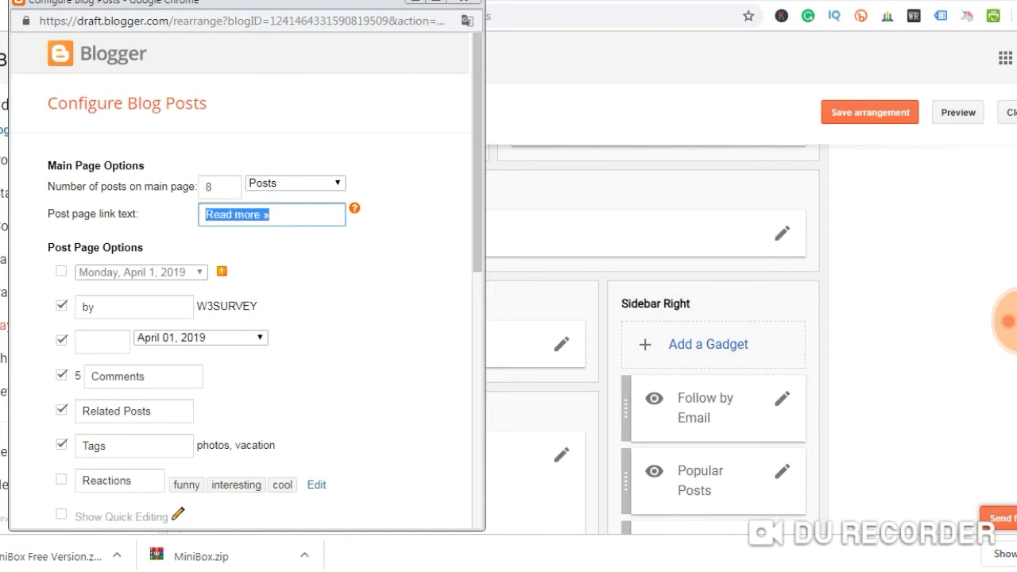
{"action": "left_click", "coordinate": [205, 214]}
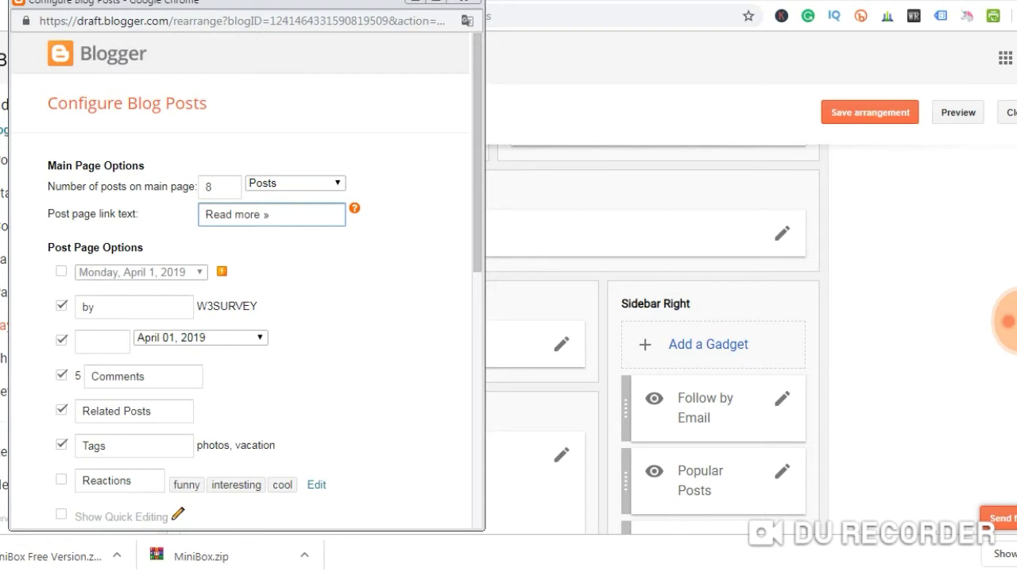
{"action": "left_click_drag", "start_coordinate": [47, 247], "coordinate": [144, 247]}
{"action": "left_click", "coordinate": [143, 247]}
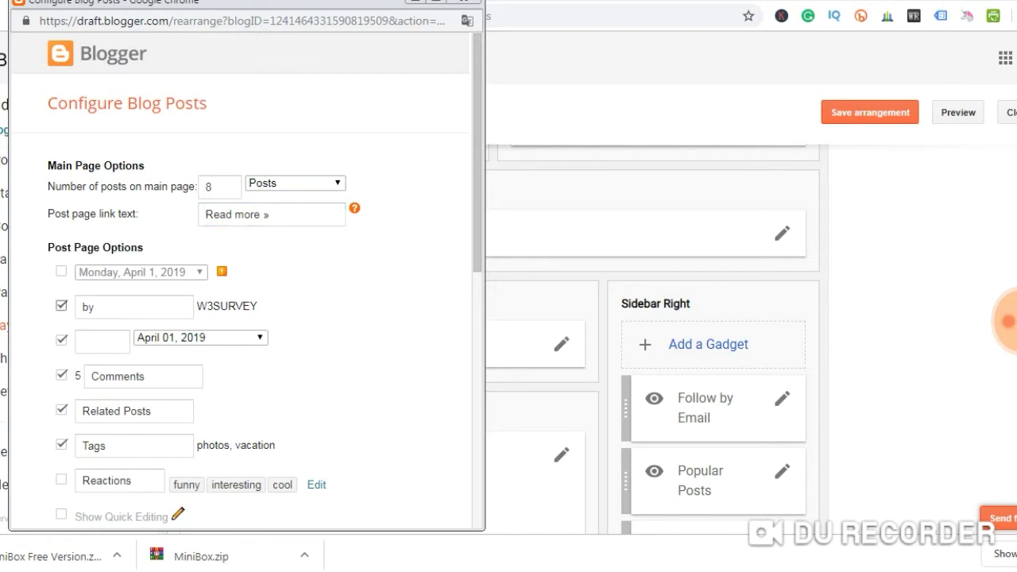
{"action": "left_click", "coordinate": [62, 305]}
{"action": "left_click", "coordinate": [61, 374]}
{"action": "left_click", "coordinate": [61, 374]}
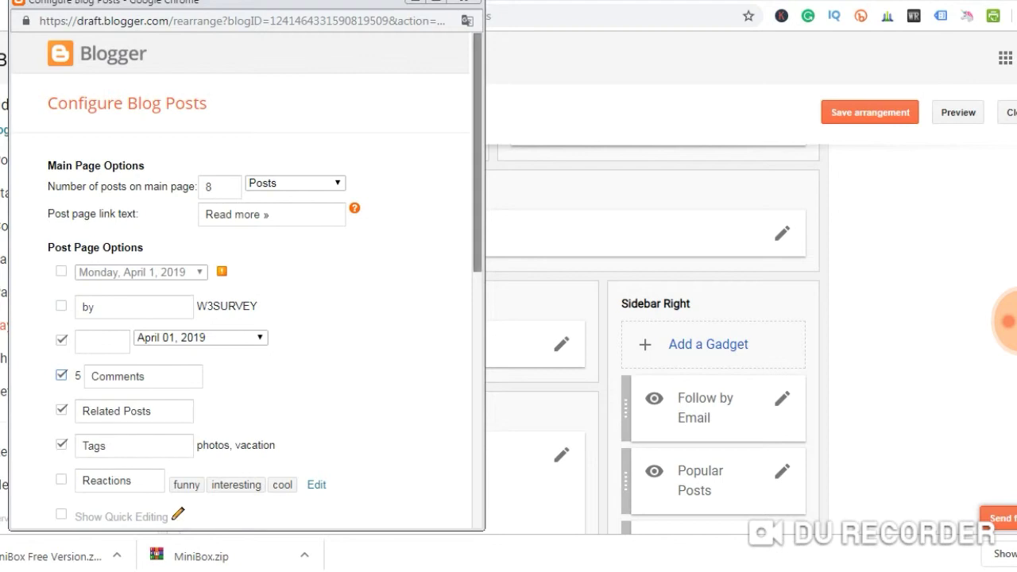
{"action": "scroll", "coordinate": [246, 278], "scroll_direction": "down", "scroll_amount": 3}
Enable post reactions with labels 'Better, Good, Poor' and save the Blog Posts gadget
{"action": "scroll", "coordinate": [246, 278], "scroll_direction": "down", "scroll_amount": 1}
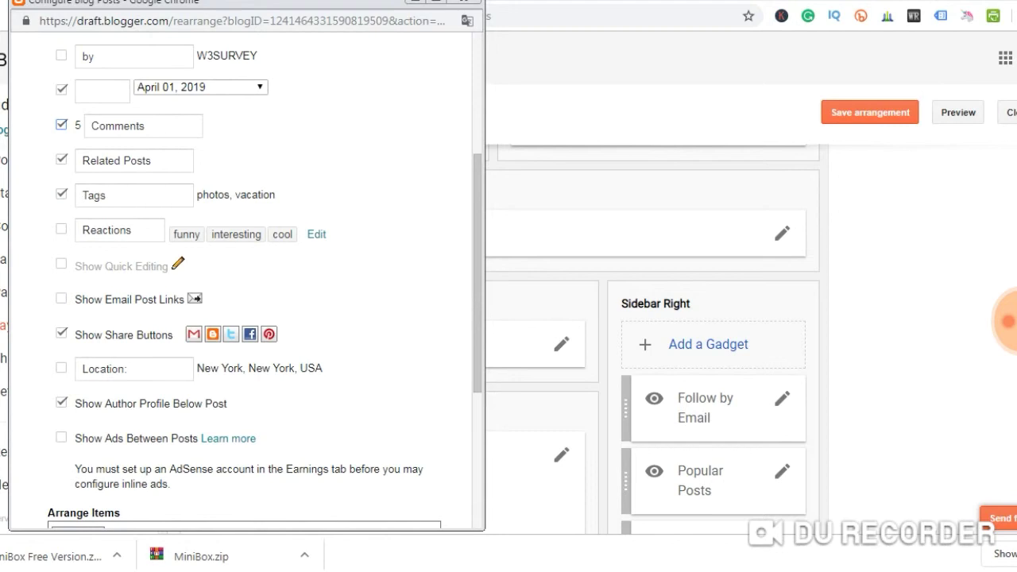
{"action": "left_click", "coordinate": [316, 234]}
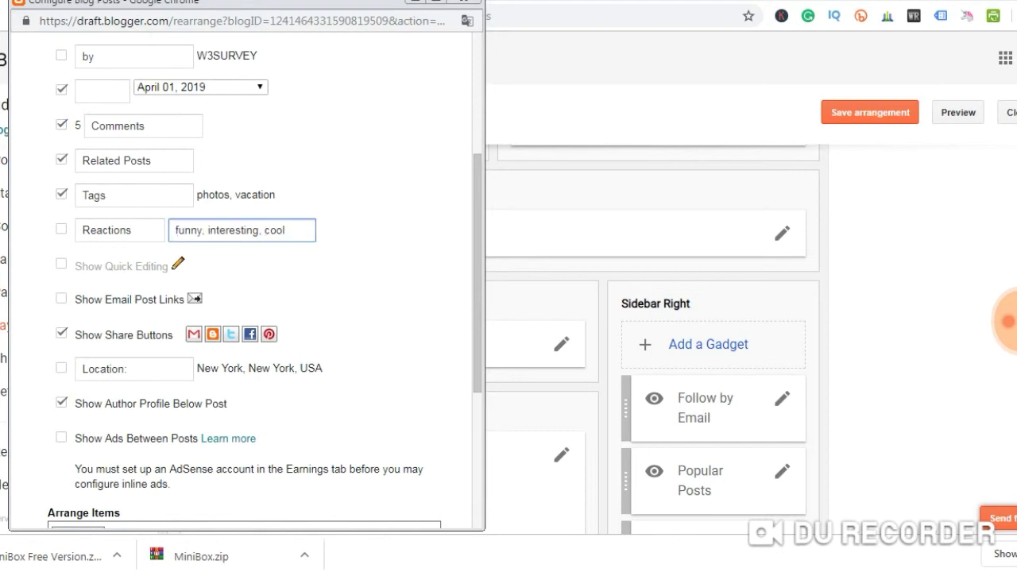
{"action": "key", "text": "ctrl+shift+Right"}
{"action": "key", "text": "ctrl+shift+Right"}
{"action": "key", "text": "ctrl+shift+Right"}
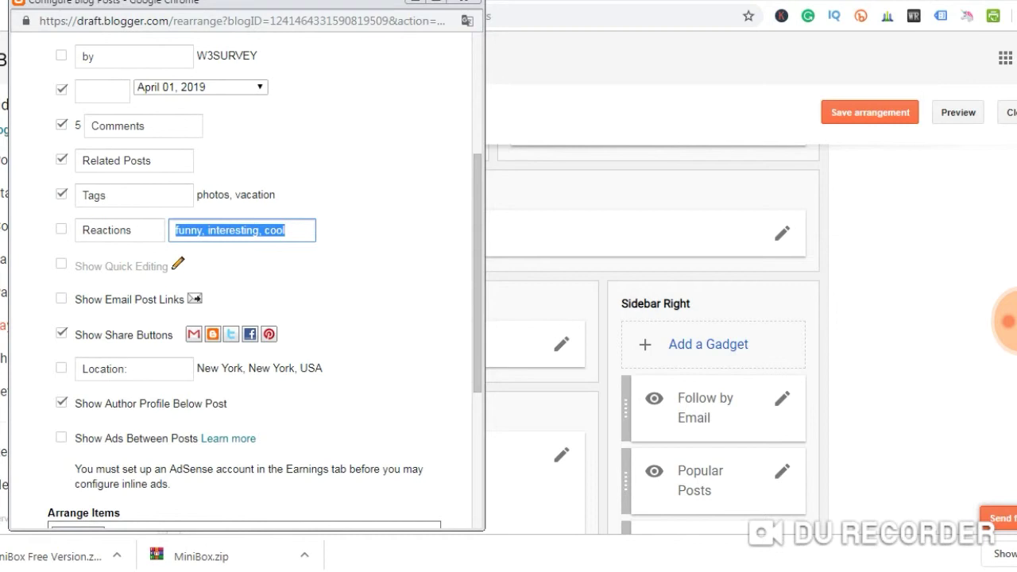
{"action": "left_click", "coordinate": [61, 229]}
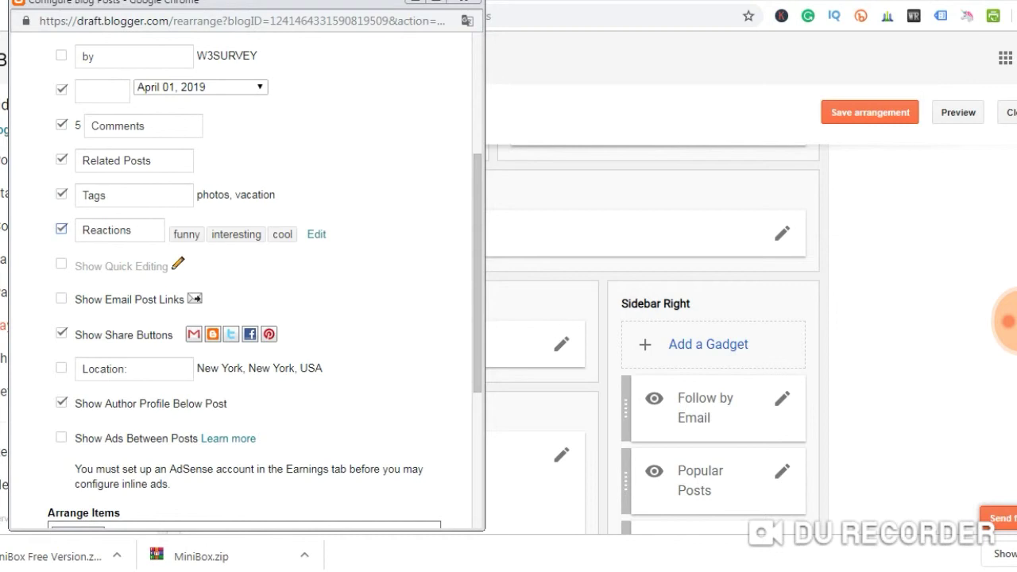
{"action": "left_click", "coordinate": [316, 234]}
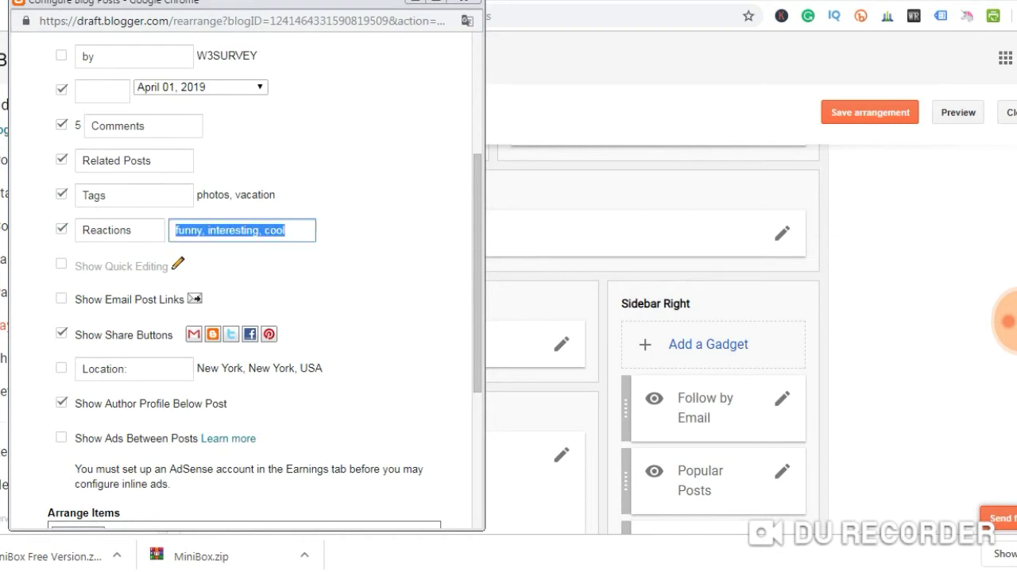
{"action": "key", "text": "BackSpace"}
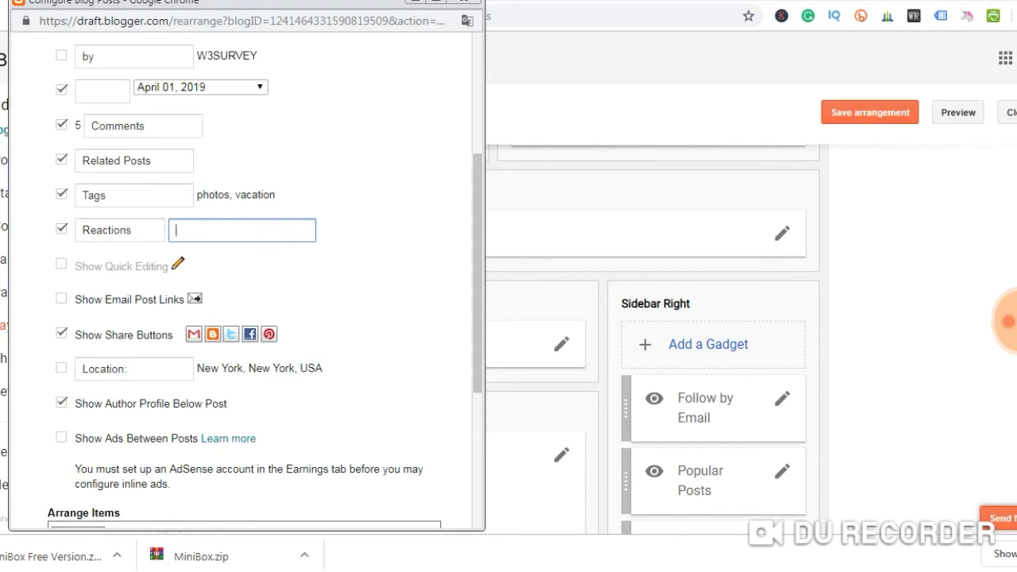
{"action": "type", "text": "b"}
{"action": "key", "text": "BackSpace"}
{"action": "type", "text": "Better, Good, Poor"}
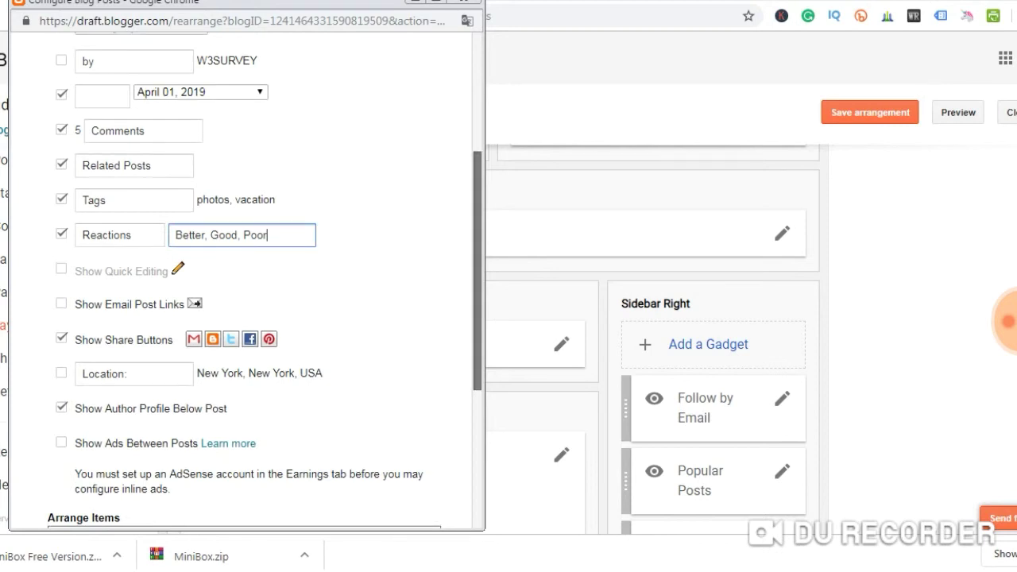
{"action": "scroll", "coordinate": [264, 282], "scroll_direction": "down", "scroll_amount": 4}
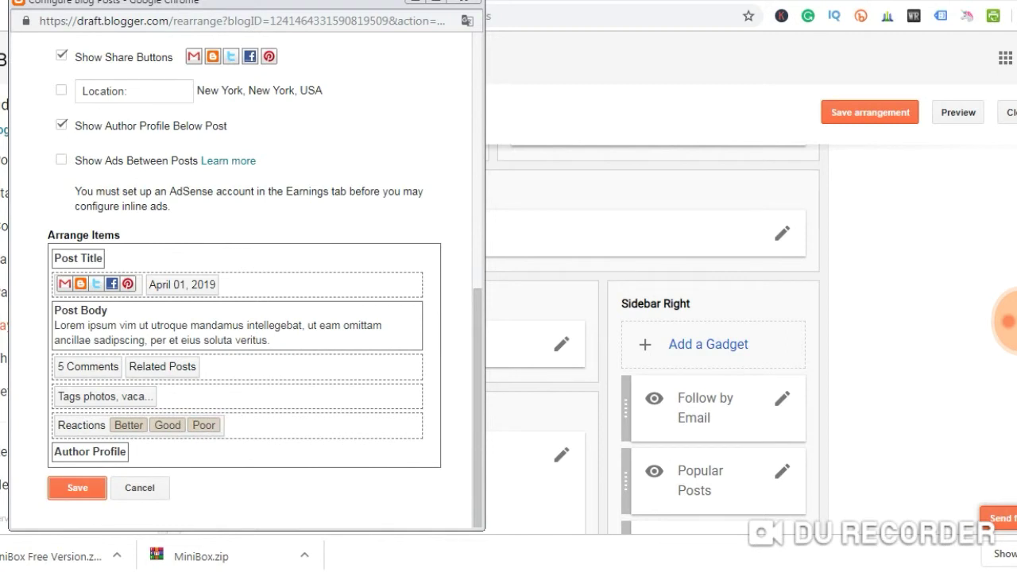
{"action": "left_click", "coordinate": [77, 487]}
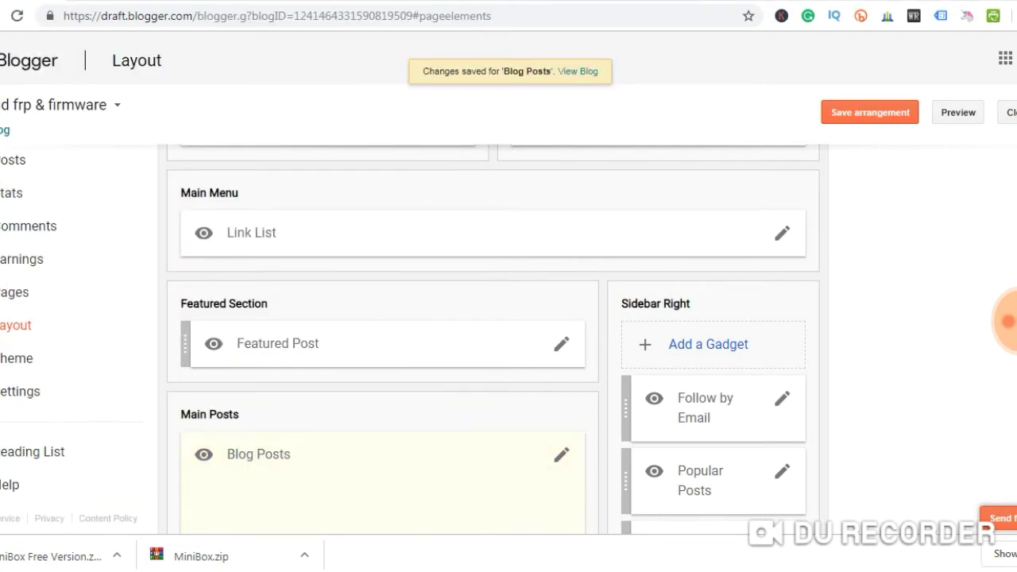
{"action": "scroll", "coordinate": [492, 334], "scroll_direction": "down", "scroll_amount": 5}
Return from the live blog to the Layout editor
{"action": "scroll", "coordinate": [493, 333], "scroll_direction": "up", "scroll_amount": 8}
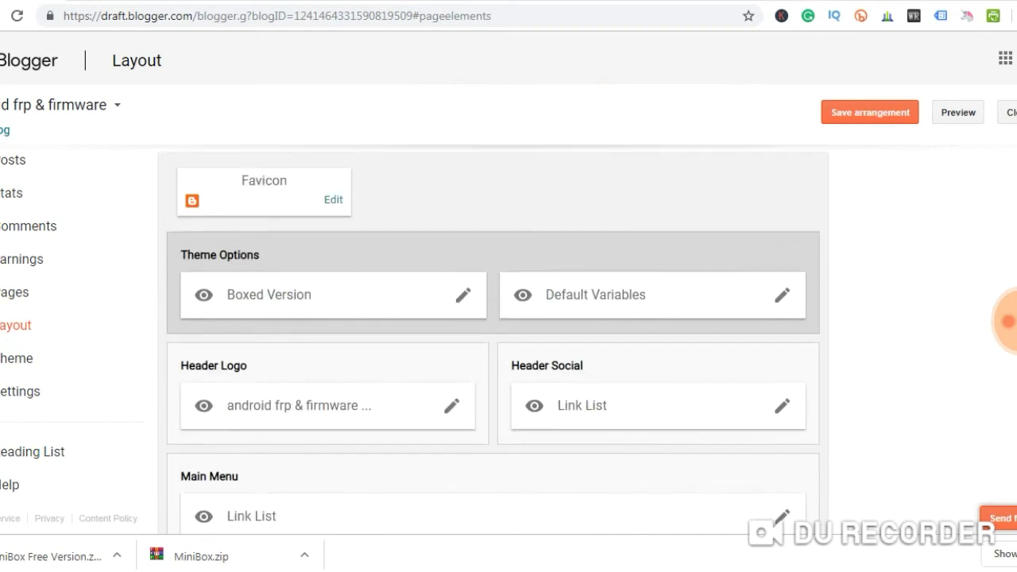
{"action": "scroll", "coordinate": [492, 334], "scroll_direction": "down", "scroll_amount": 1}
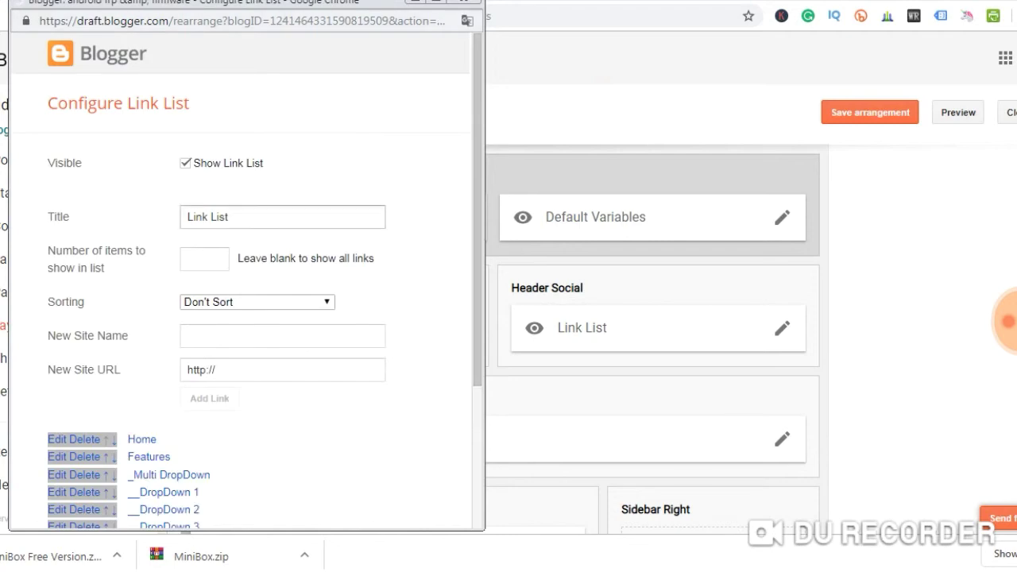
{"action": "scroll", "coordinate": [476, 239], "scroll_direction": "down", "scroll_amount": 3}
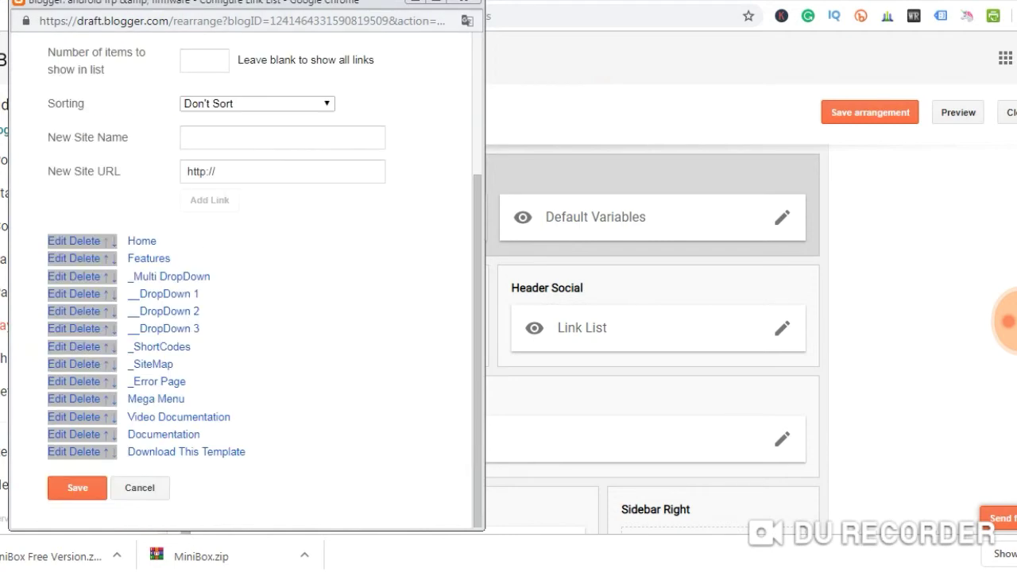
{"action": "key", "text": "ctrl+a"}
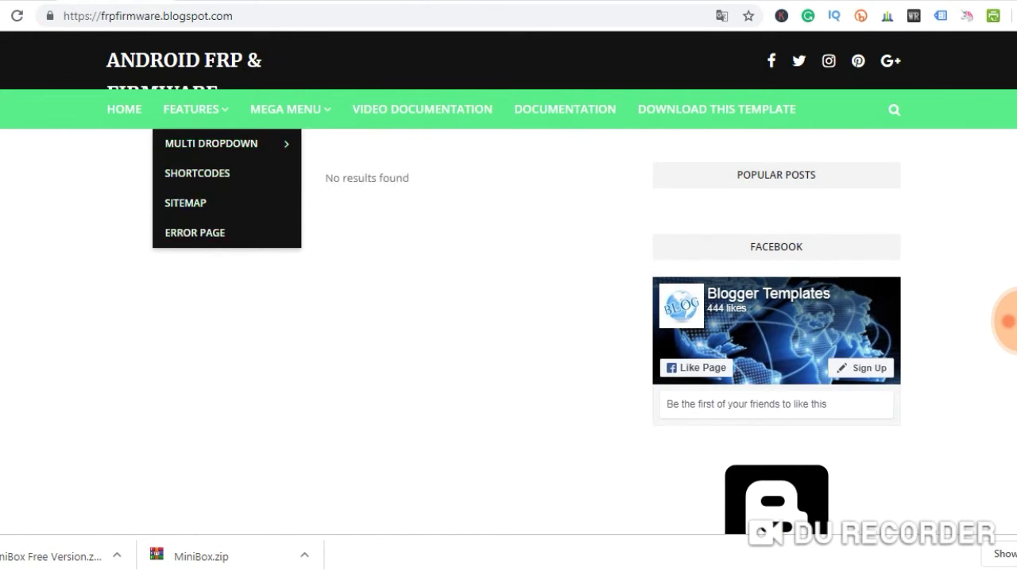
{"action": "key", "text": "ctrl+Tab"}
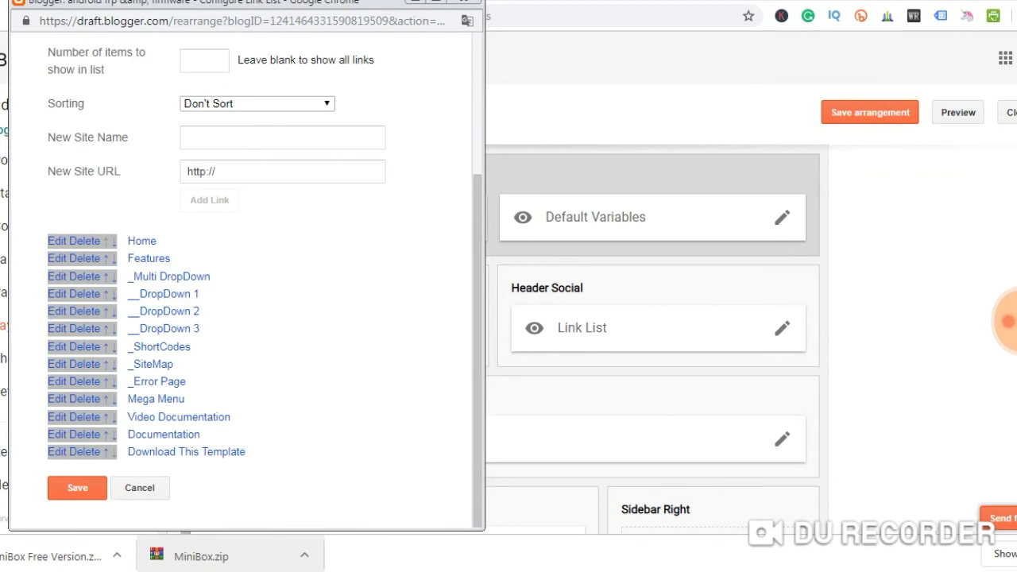
Rename the main menu's Features link to 'Firmware'
{"action": "left_click", "coordinate": [57, 258]}
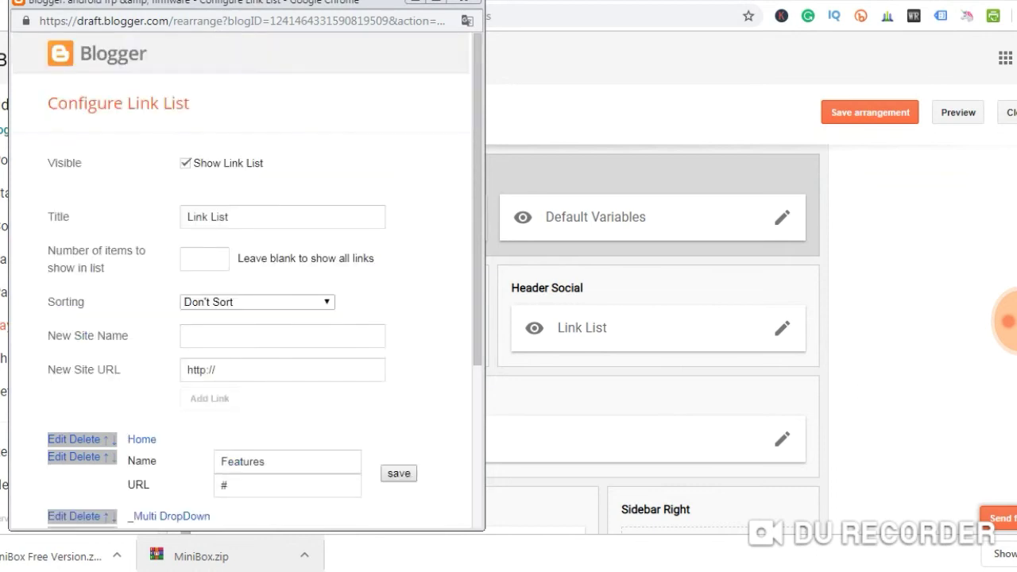
{"action": "left_click", "coordinate": [266, 461]}
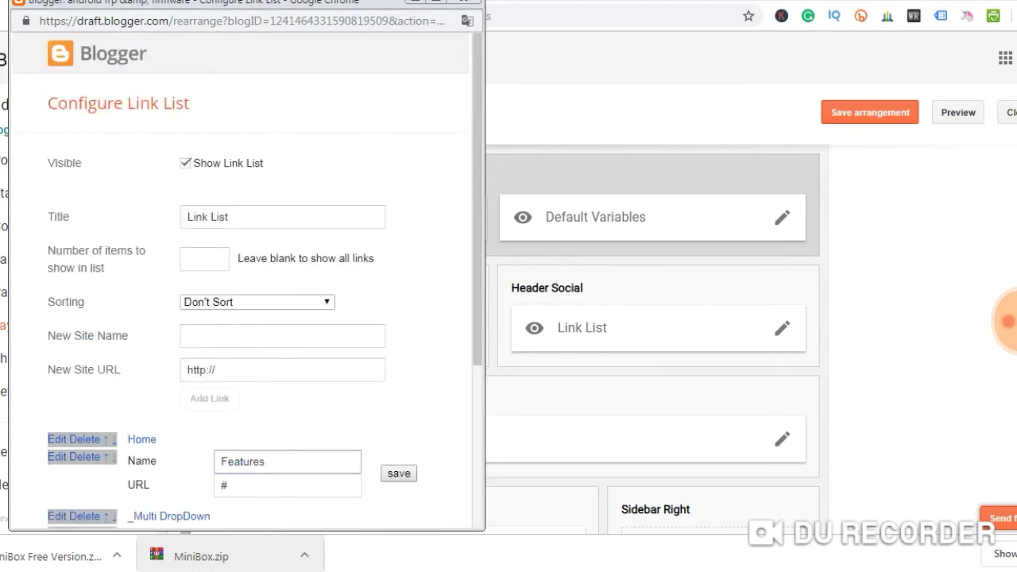
{"action": "key", "text": "ctrl+a"}
{"action": "key", "text": "BackSpace"}
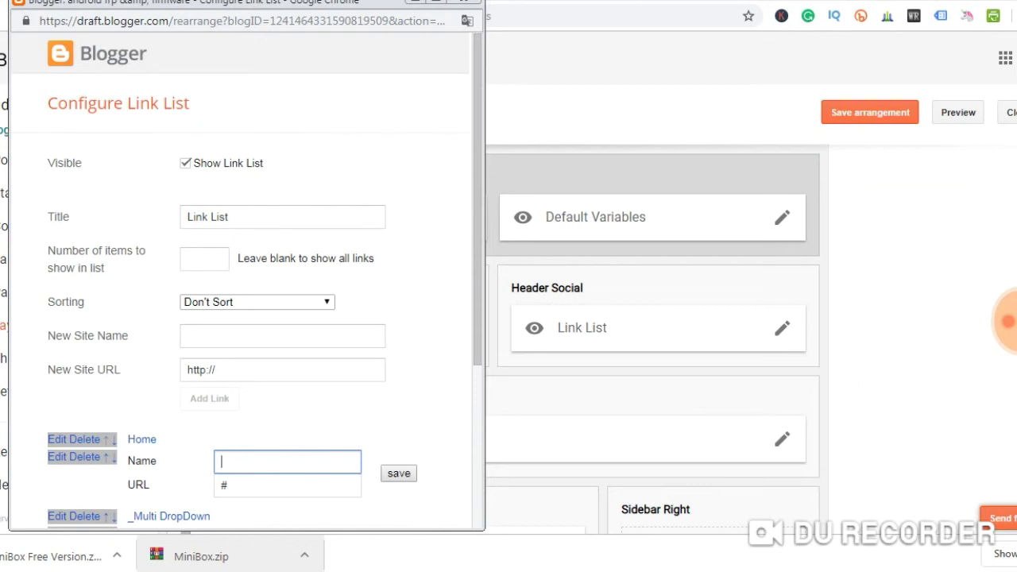
{"action": "type", "text": "Firmware"}
{"action": "key", "text": "Return"}
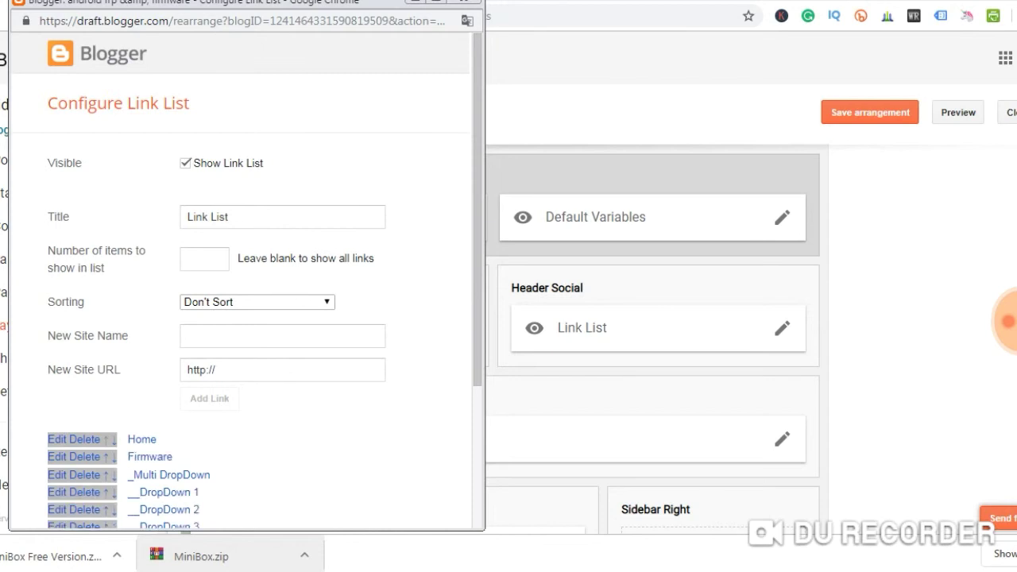
Reopen the Firmware link and check its URL stays '#'
{"action": "scroll", "coordinate": [238, 318], "scroll_direction": "down", "scroll_amount": 2}
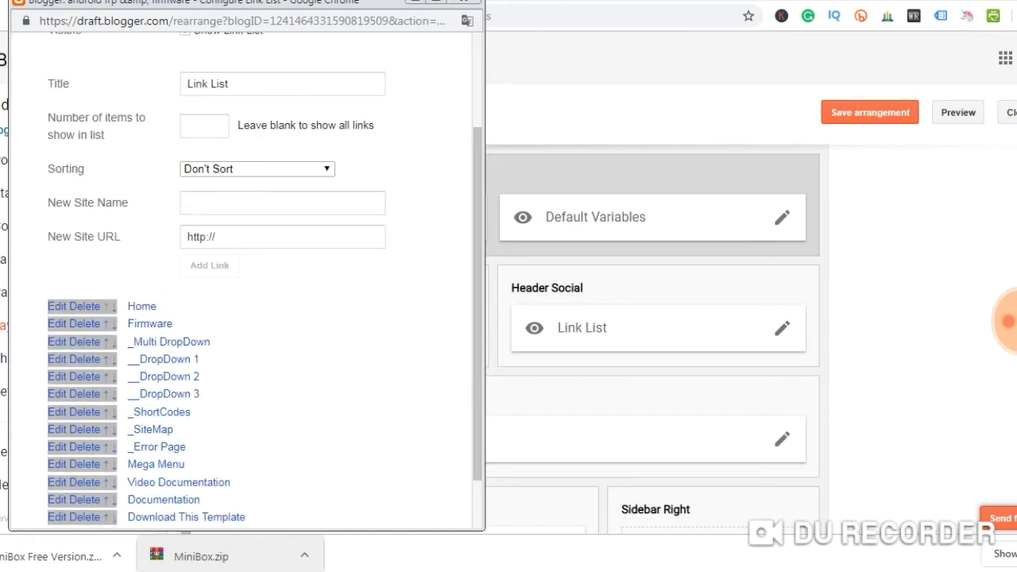
{"action": "left_click", "coordinate": [56, 323]}
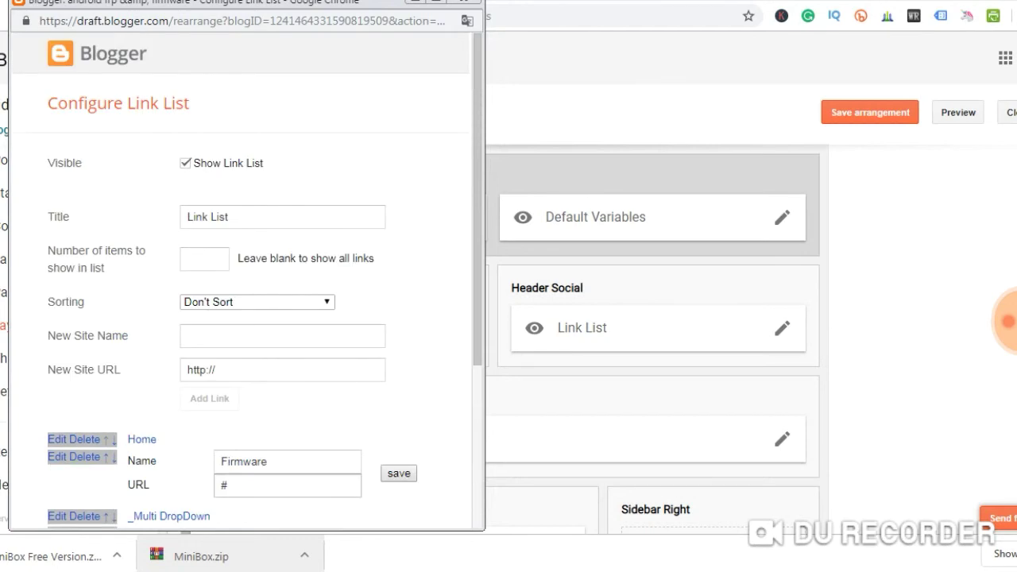
{"action": "double_click", "coordinate": [224, 484]}
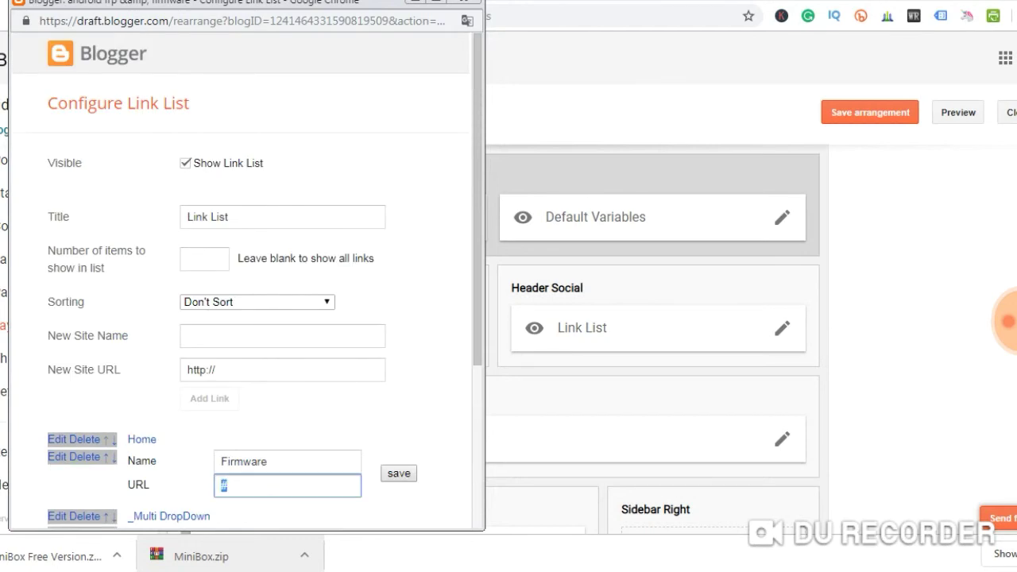
{"action": "scroll", "coordinate": [238, 318], "scroll_direction": "down", "scroll_amount": 3}
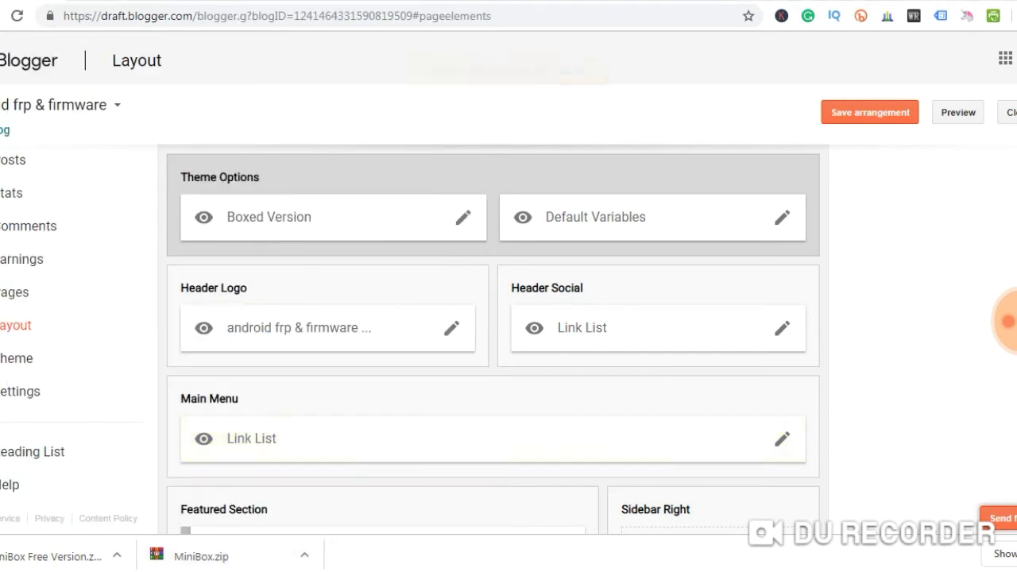
Save the layout arrangement and reload the live blog to check the Firmware menu
{"action": "left_click", "coordinate": [870, 112]}
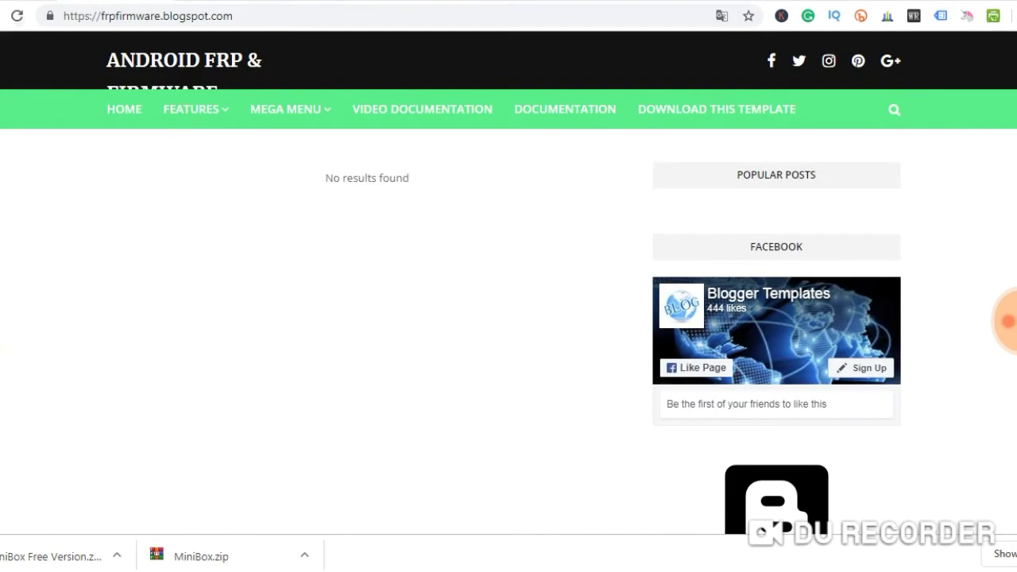
{"action": "key", "text": "F5"}
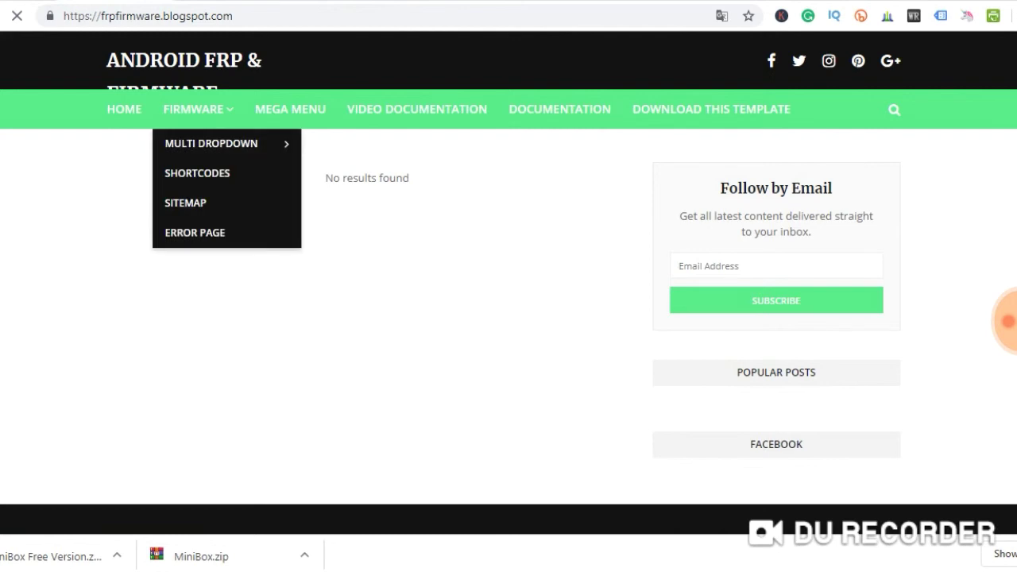
{"action": "key", "text": "ctrl+Tab"}
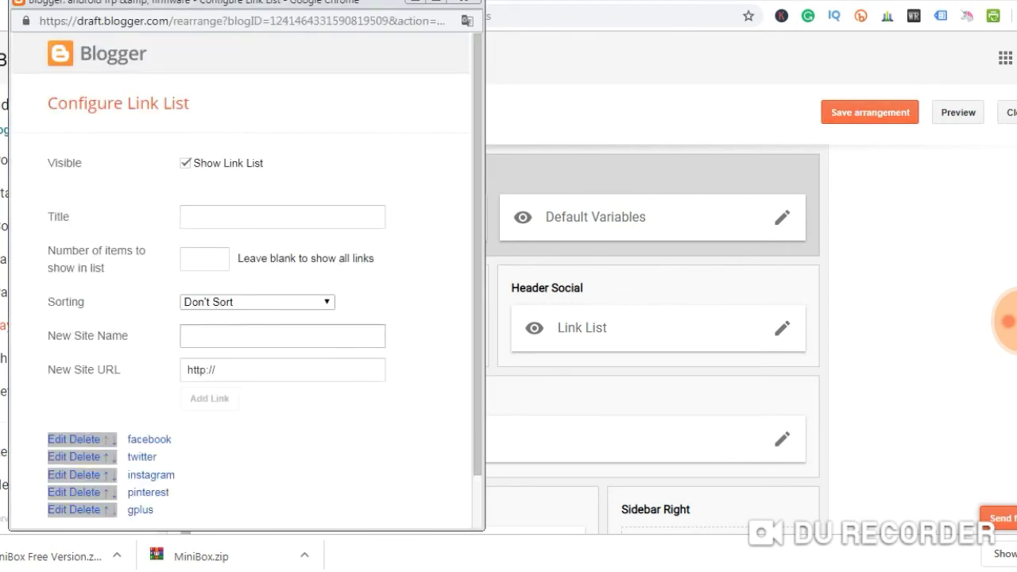
Check the facebook entry's name and URL in Header Social Link List, then save the list
{"action": "scroll", "coordinate": [247, 278], "scroll_direction": "down", "scroll_amount": 1}
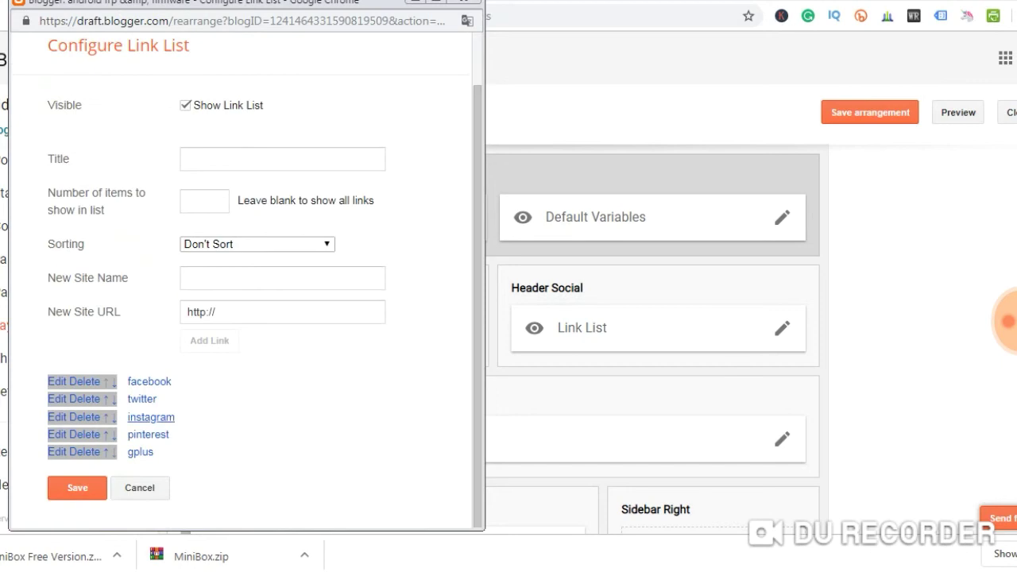
{"action": "left_click_drag", "start_coordinate": [127, 381], "coordinate": [153, 452]}
{"action": "left_click", "coordinate": [57, 381]}
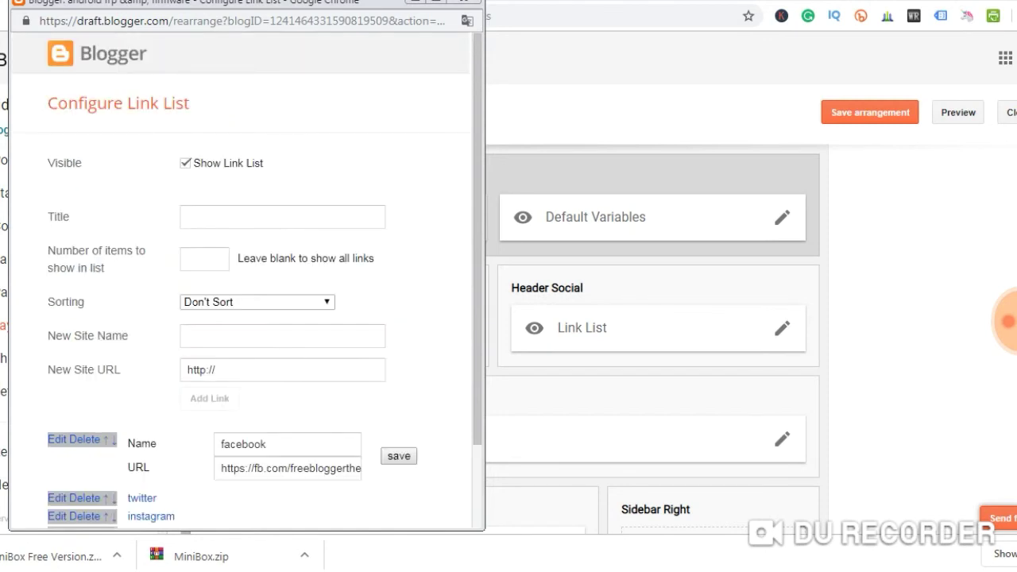
{"action": "scroll", "coordinate": [238, 318], "scroll_direction": "down", "scroll_amount": 1}
{"action": "left_click_drag", "start_coordinate": [221, 369], "coordinate": [362, 369]}
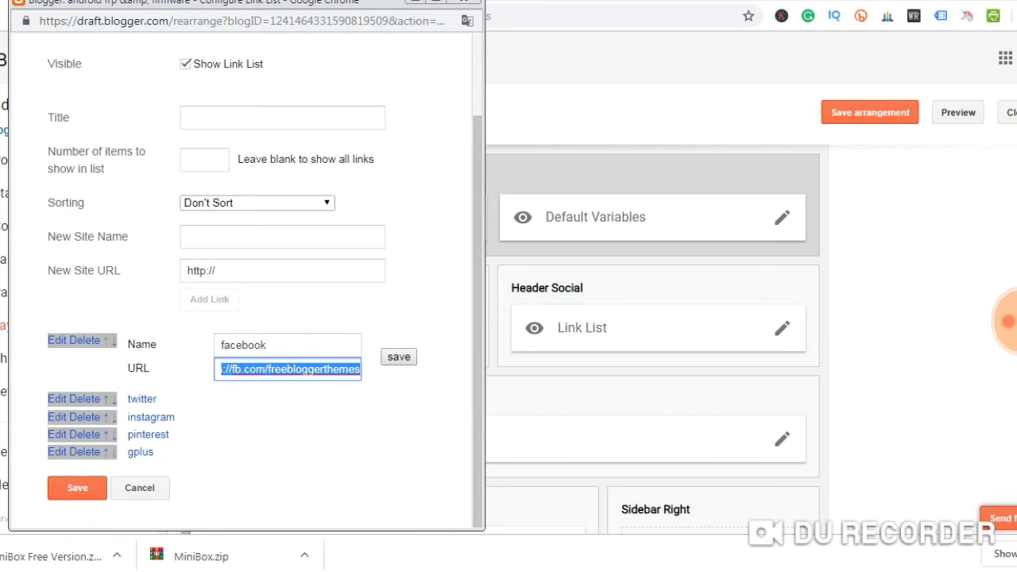
{"action": "left_click_drag", "start_coordinate": [268, 345], "coordinate": [219, 345]}
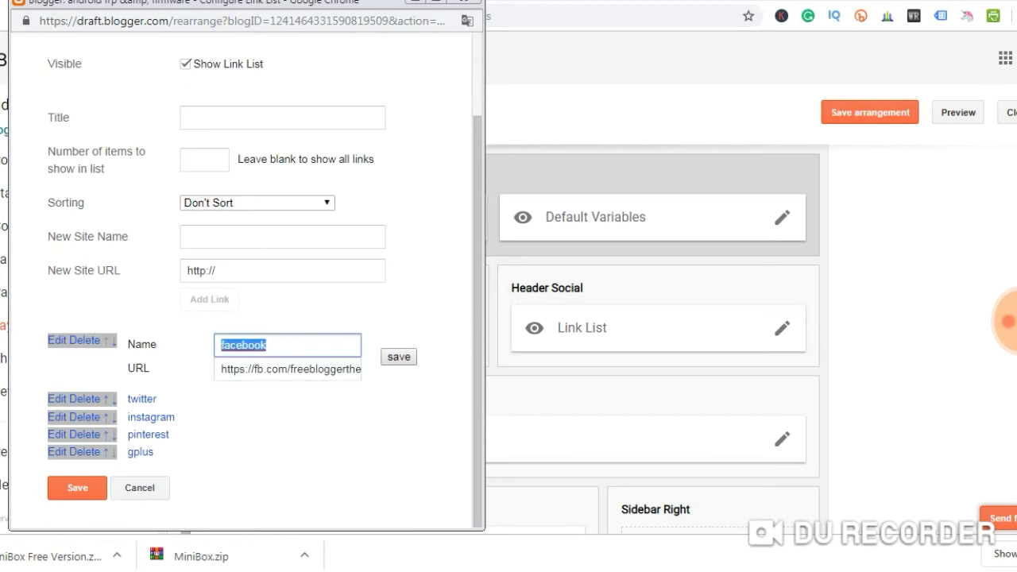
{"action": "left_click", "coordinate": [77, 487]}
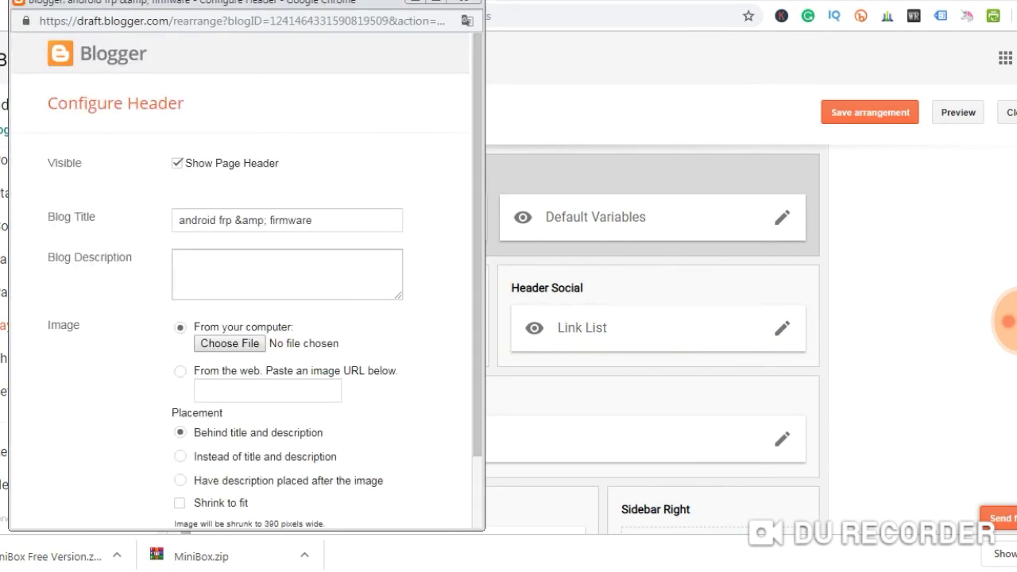
Save the Default Variables and Boxed Version theme widget settings
{"action": "scroll", "coordinate": [243, 286], "scroll_direction": "down", "scroll_amount": 2}
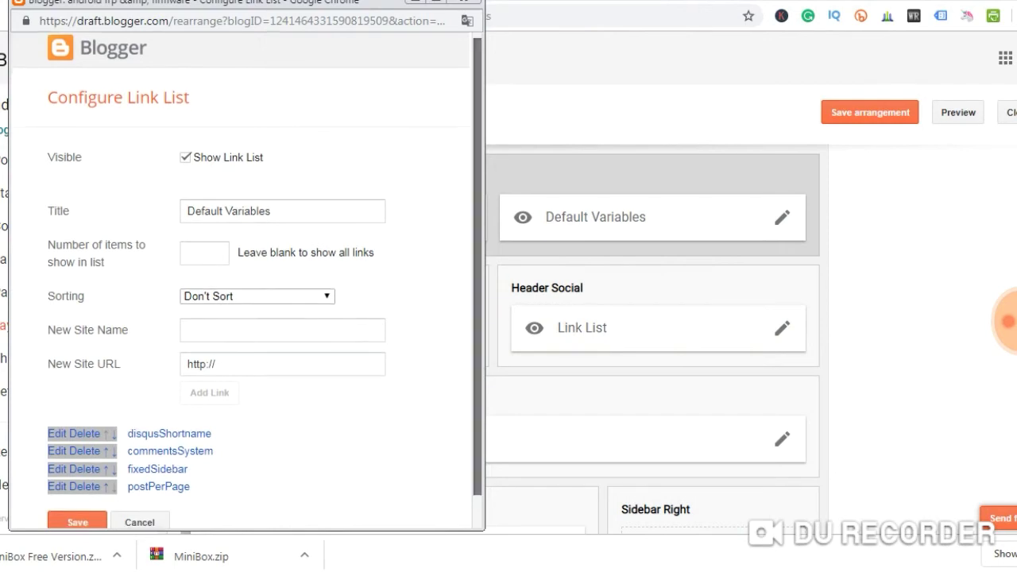
{"action": "scroll", "coordinate": [248, 280], "scroll_direction": "down", "scroll_amount": 1}
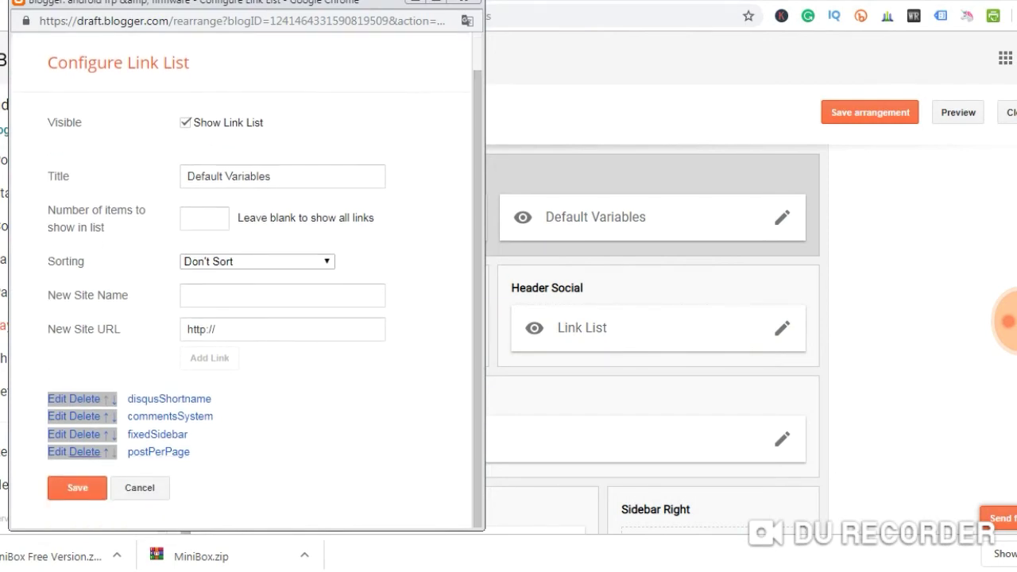
{"action": "left_click", "coordinate": [77, 487]}
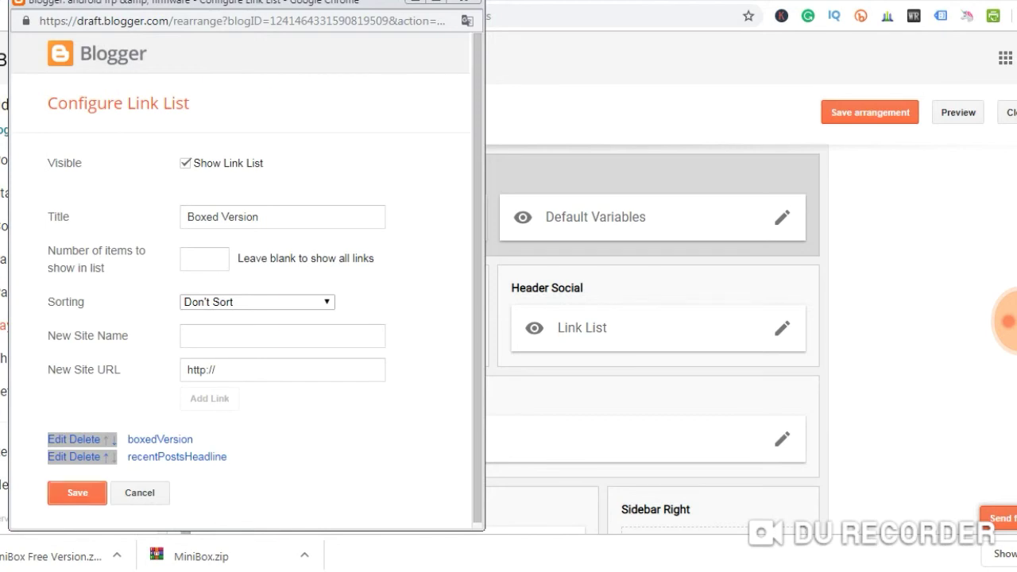
{"action": "key", "text": "Return"}
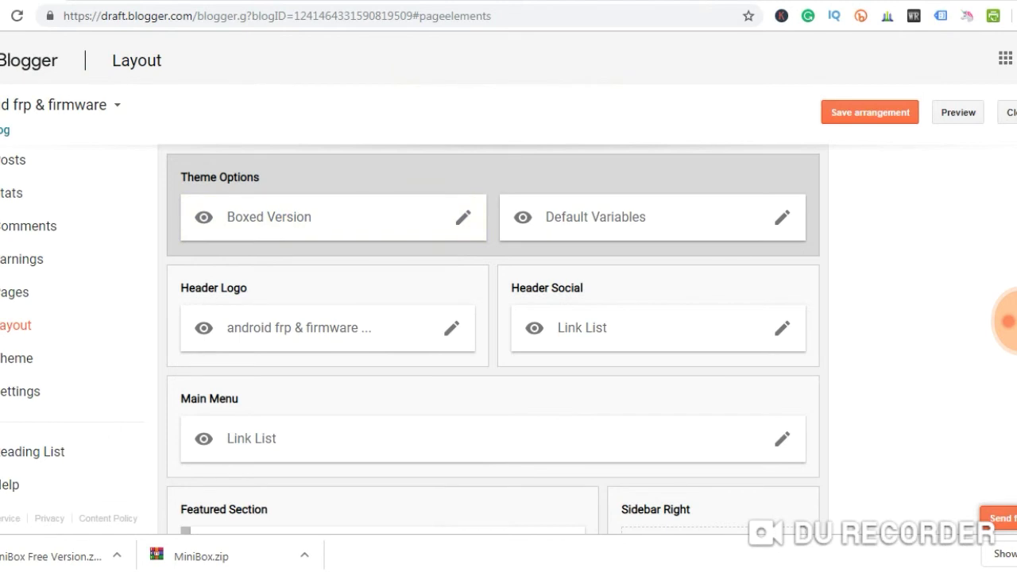
Launch Paint and shrink the canvas height to about 88 pixels
{"action": "key", "text": "super"}
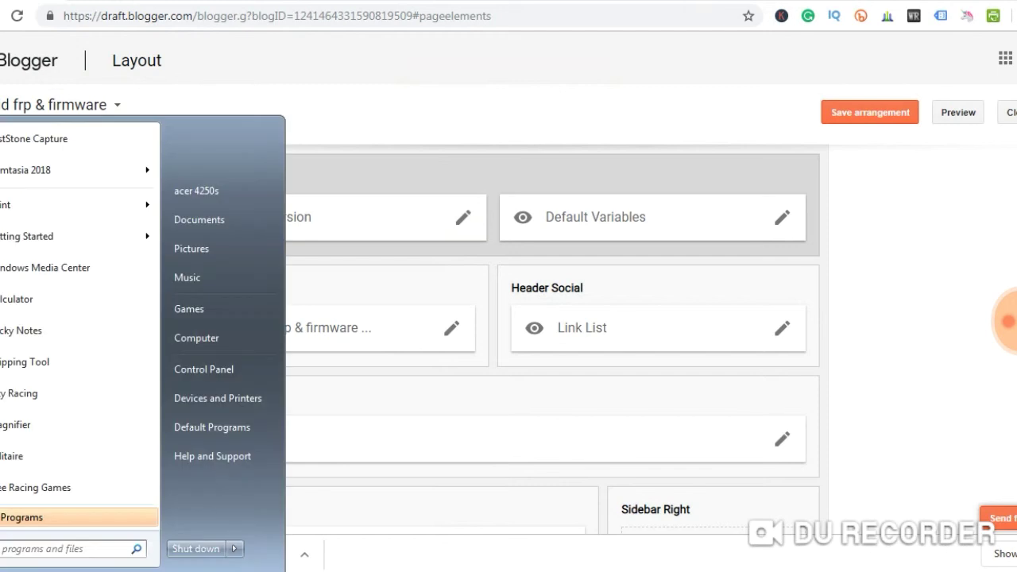
{"action": "mouse_move", "coordinate": [79, 204]}
{"action": "key", "text": "Escape"}
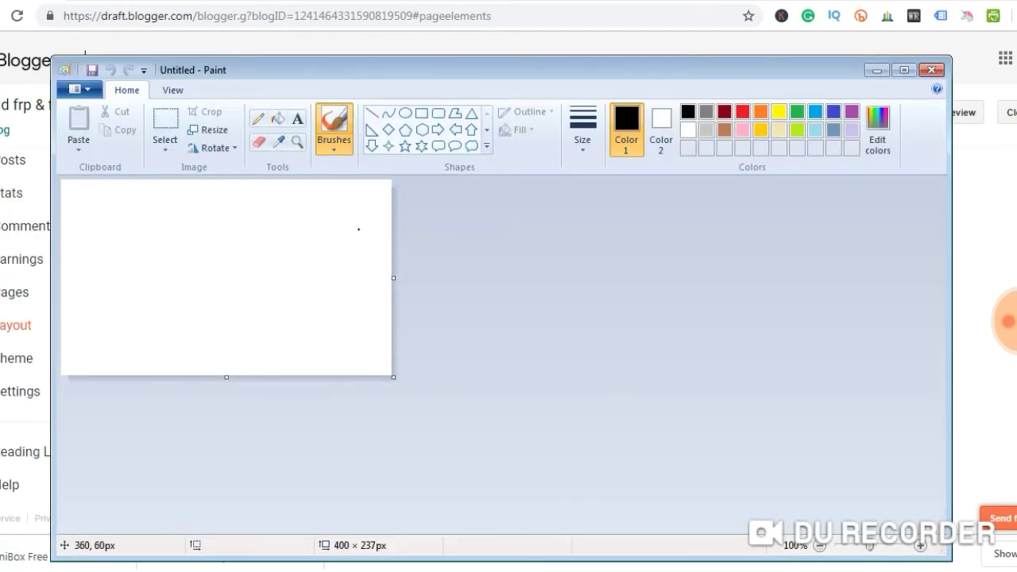
{"action": "left_click_drag", "start_coordinate": [226, 377], "coordinate": [226, 255]}
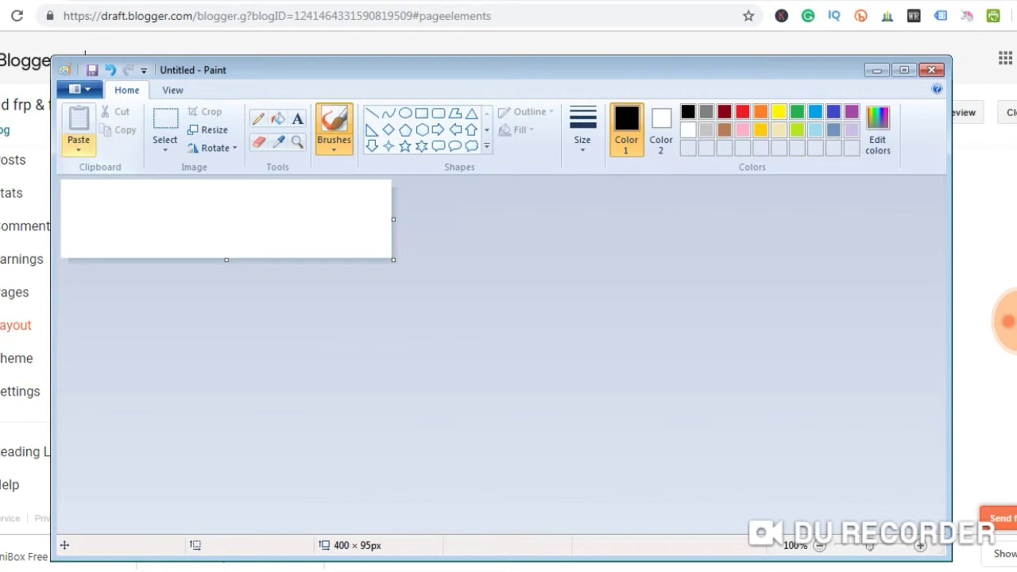
Paste the Mobile-Free-Download-PNG phone image from the Desktop onto the canvas
{"action": "left_click", "coordinate": [78, 146]}
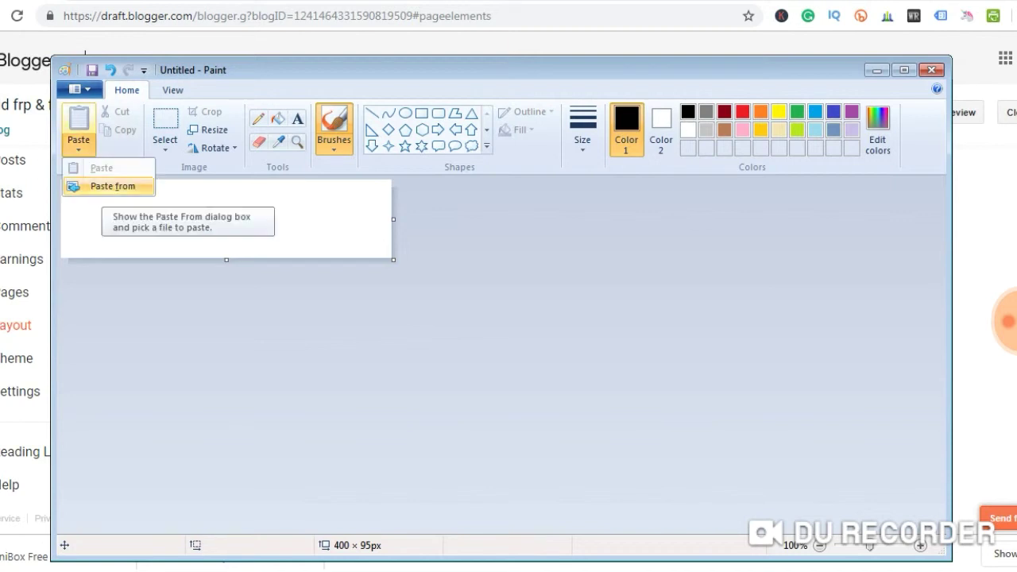
{"action": "left_click", "coordinate": [113, 186]}
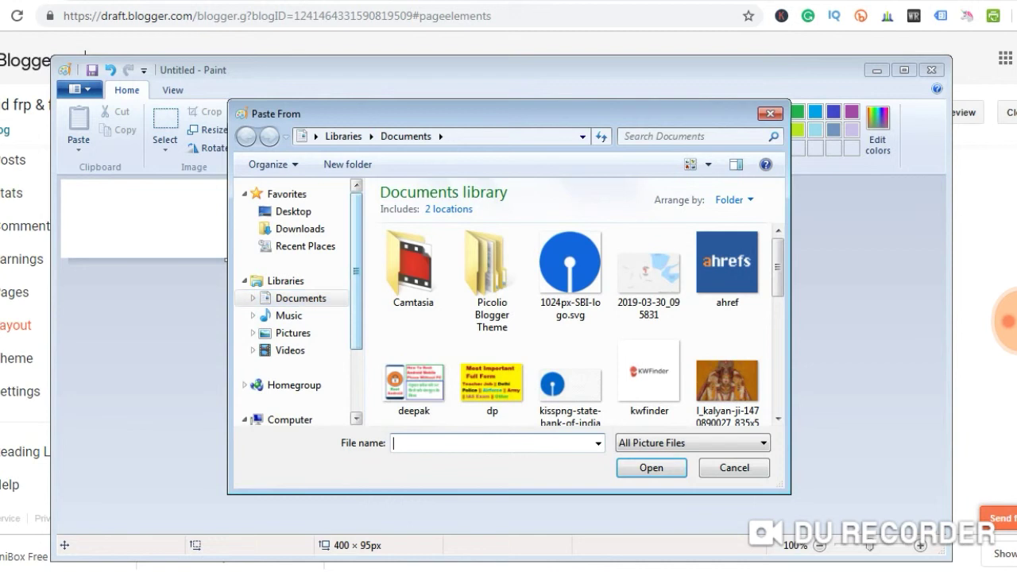
{"action": "left_click", "coordinate": [293, 211]}
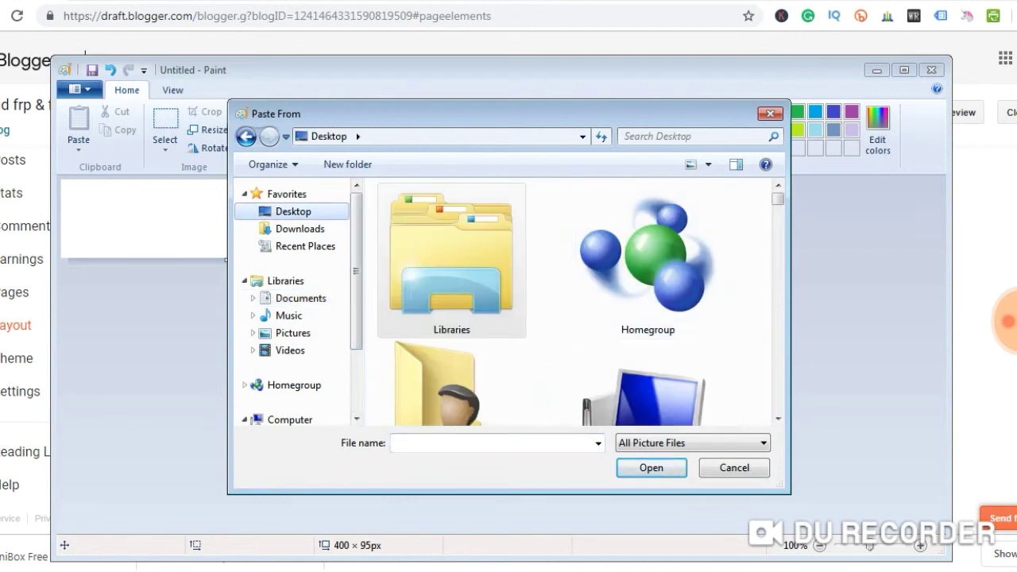
{"action": "scroll", "coordinate": [608, 205], "scroll_direction": "down", "scroll_amount": 5}
{"action": "scroll", "coordinate": [608, 205], "scroll_direction": "down", "scroll_amount": 10}
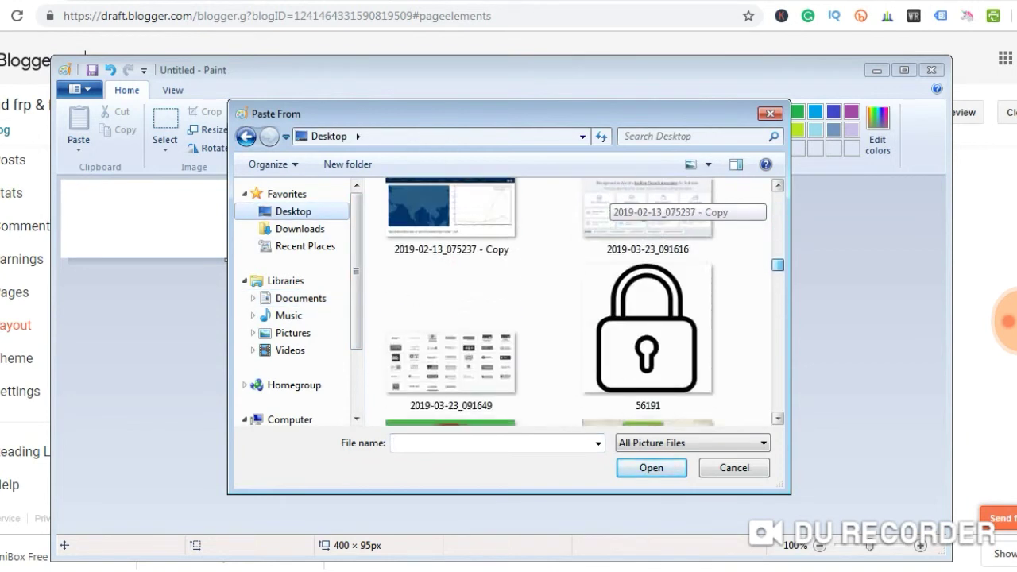
{"action": "scroll", "coordinate": [608, 205], "scroll_direction": "down", "scroll_amount": 5}
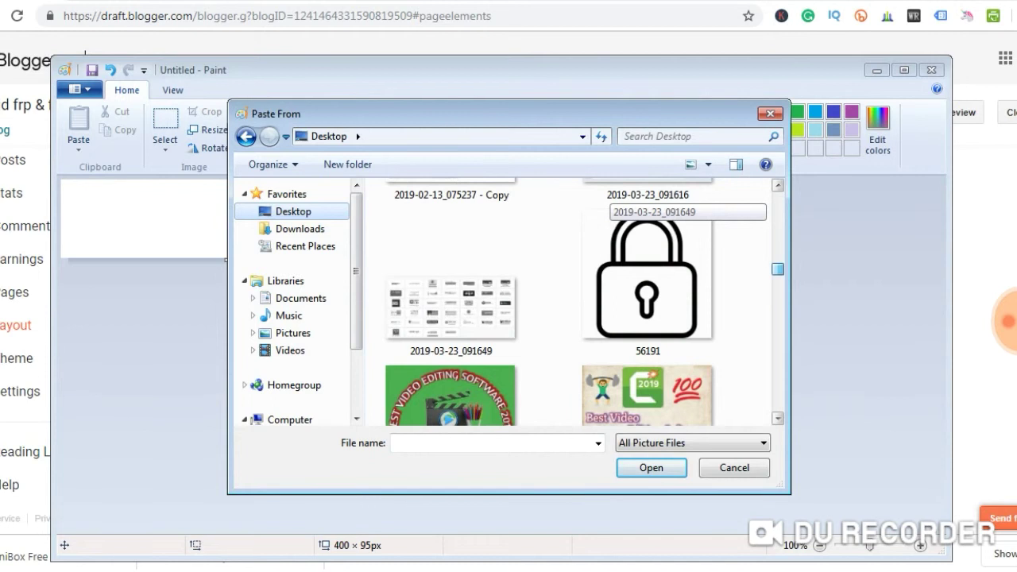
{"action": "scroll", "coordinate": [608, 205], "scroll_direction": "down", "scroll_amount": 8}
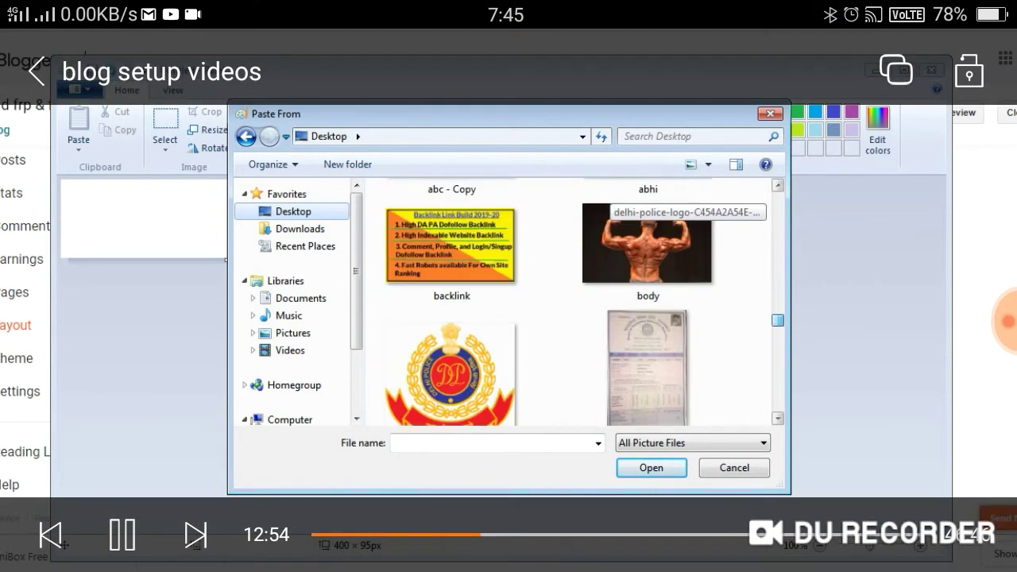
{"action": "scroll", "coordinate": [607, 205], "scroll_direction": "down", "scroll_amount": 5}
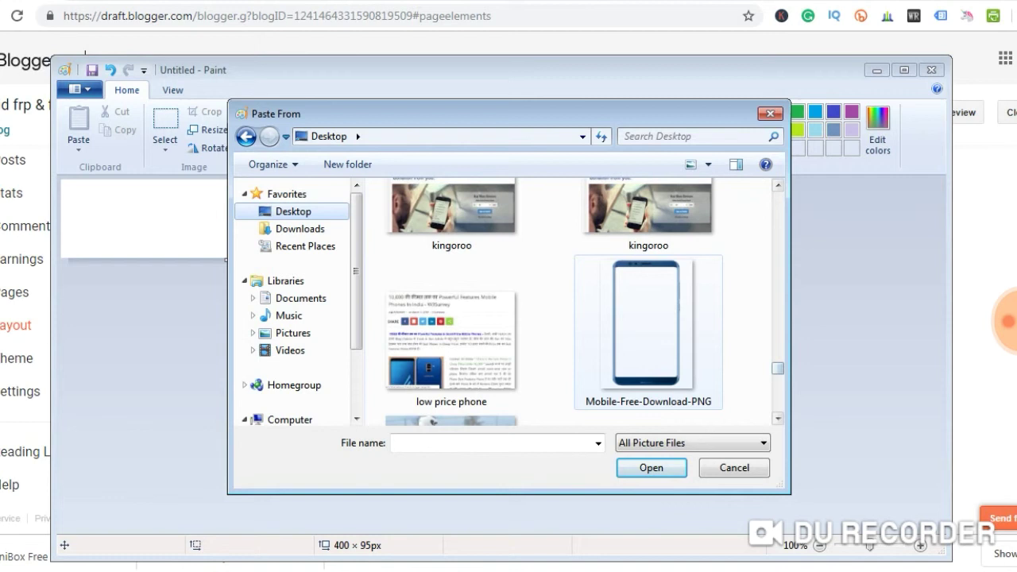
{"action": "double_click", "coordinate": [645, 326]}
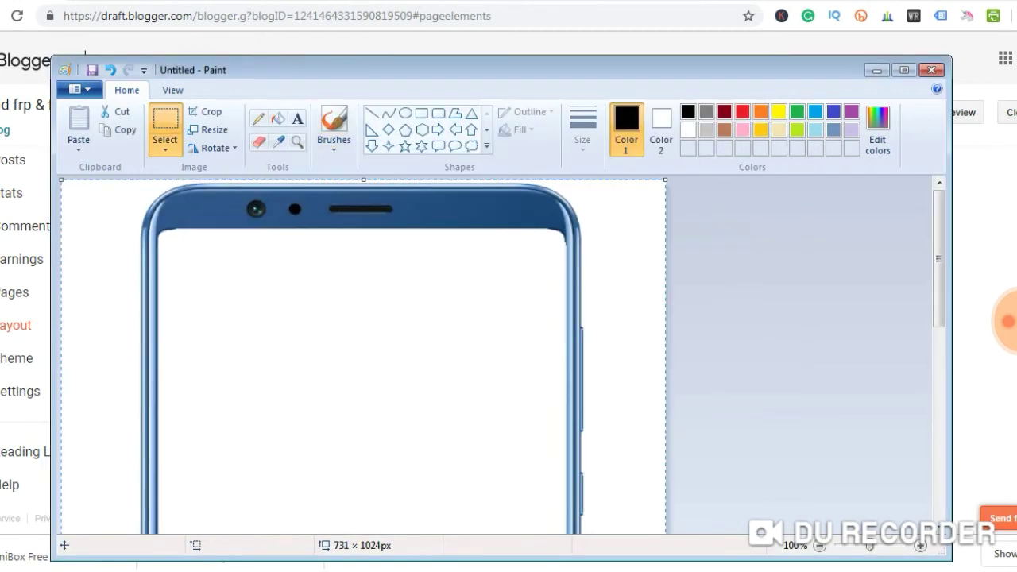
Save the logo as FRP2 and close Paint to return to Blogger
{"action": "scroll", "coordinate": [363, 354], "scroll_direction": "down", "scroll_amount": 6}
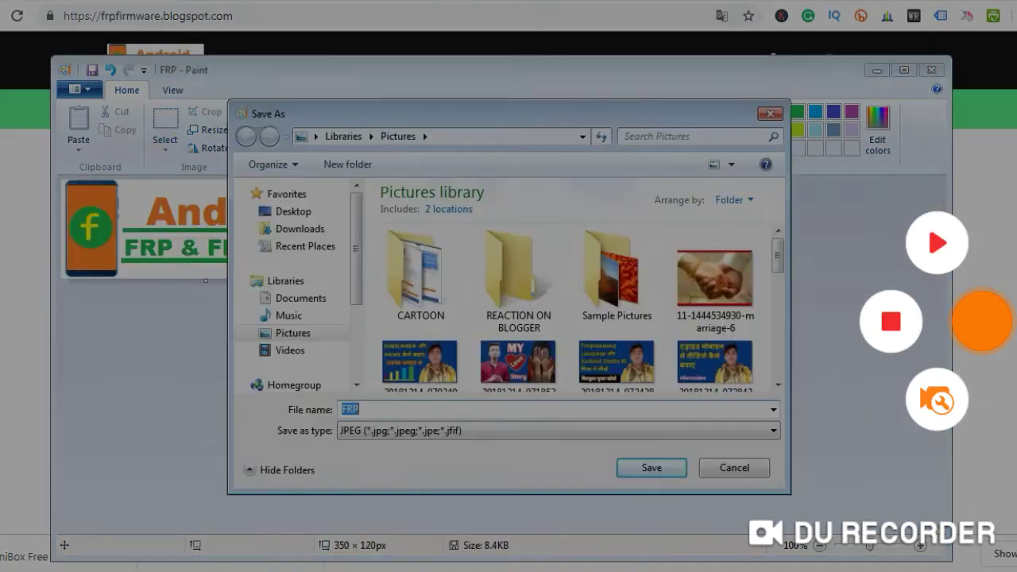
{"action": "type", "text": "2"}
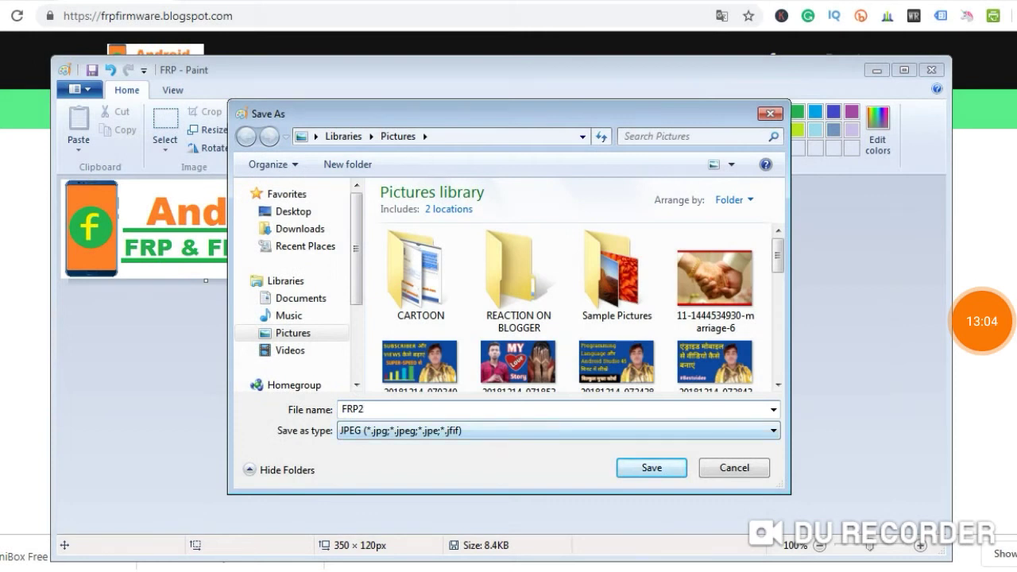
{"action": "key", "text": "Return"}
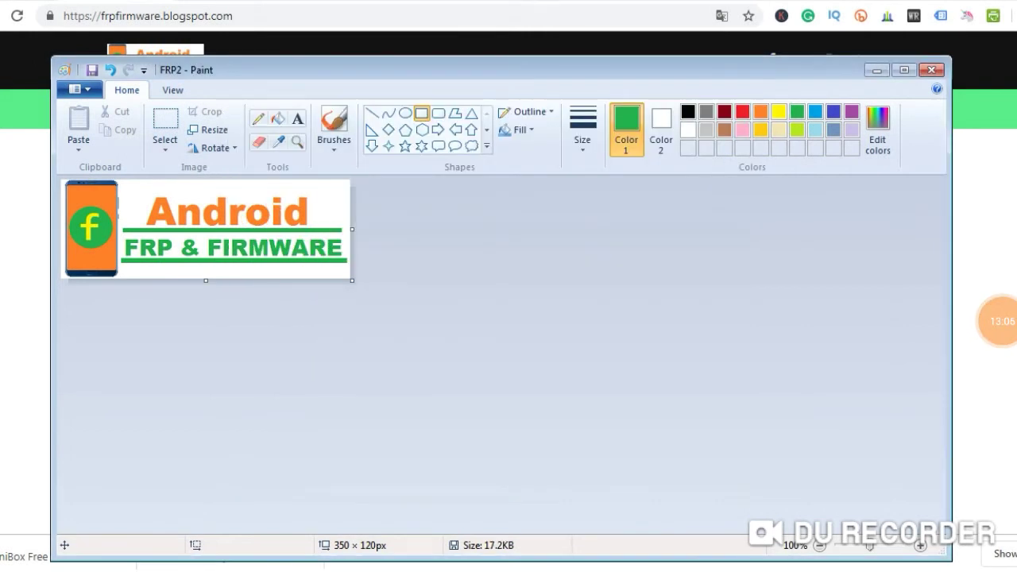
{"action": "key", "text": "alt+F4"}
{"action": "key", "text": "ctrl+Tab"}
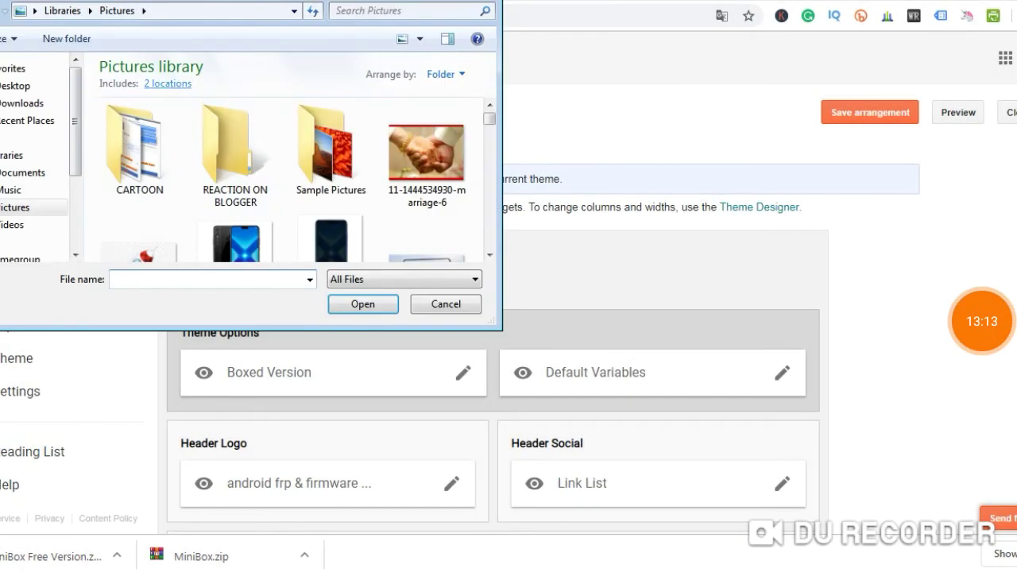
Upload FRP2.jpg from Pictures as the favicon image and save the gadget
{"action": "left_click", "coordinate": [405, 11]}
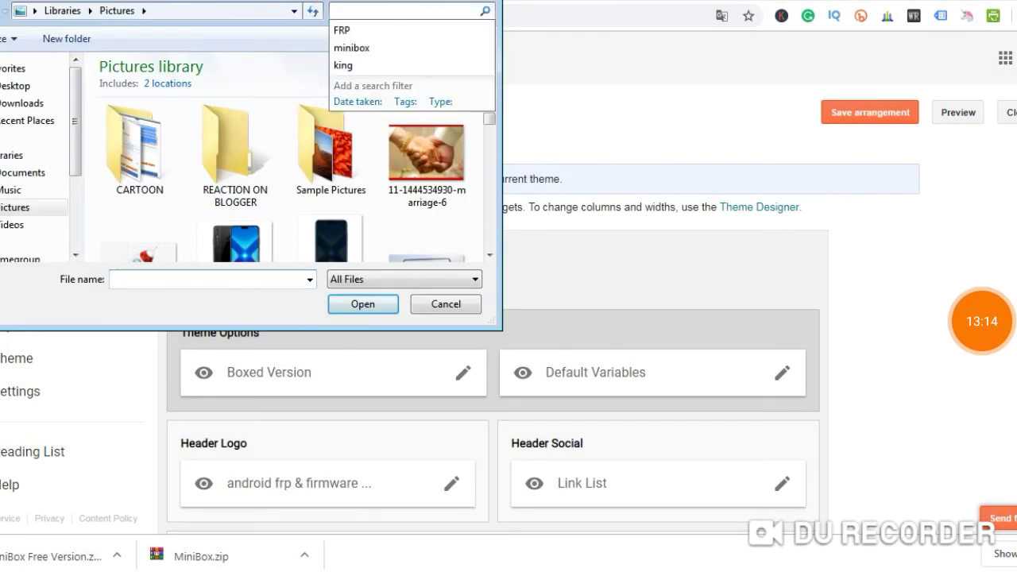
{"action": "left_click", "coordinate": [342, 30]}
{"action": "double_click", "coordinate": [242, 151]}
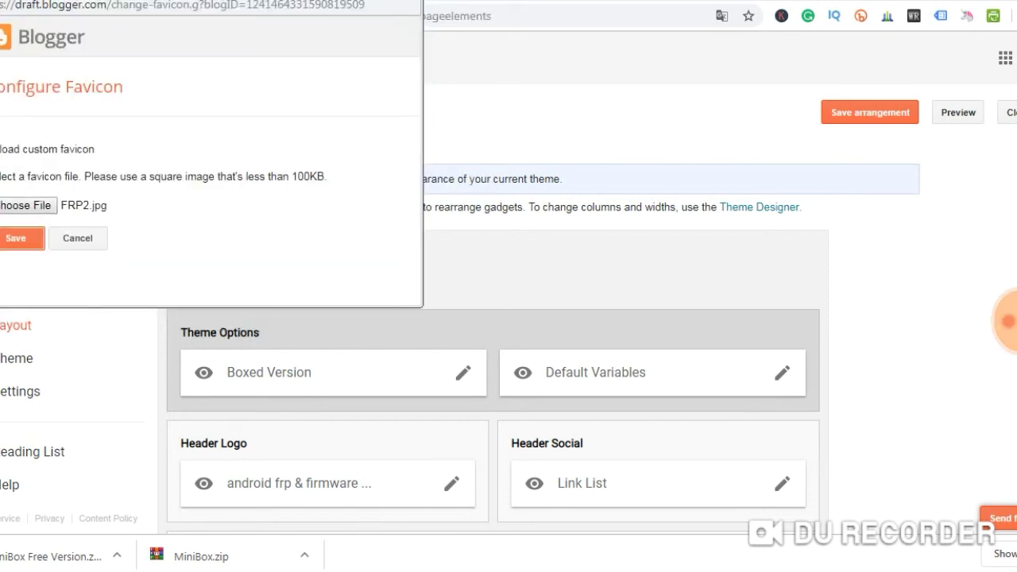
{"action": "left_click", "coordinate": [16, 238]}
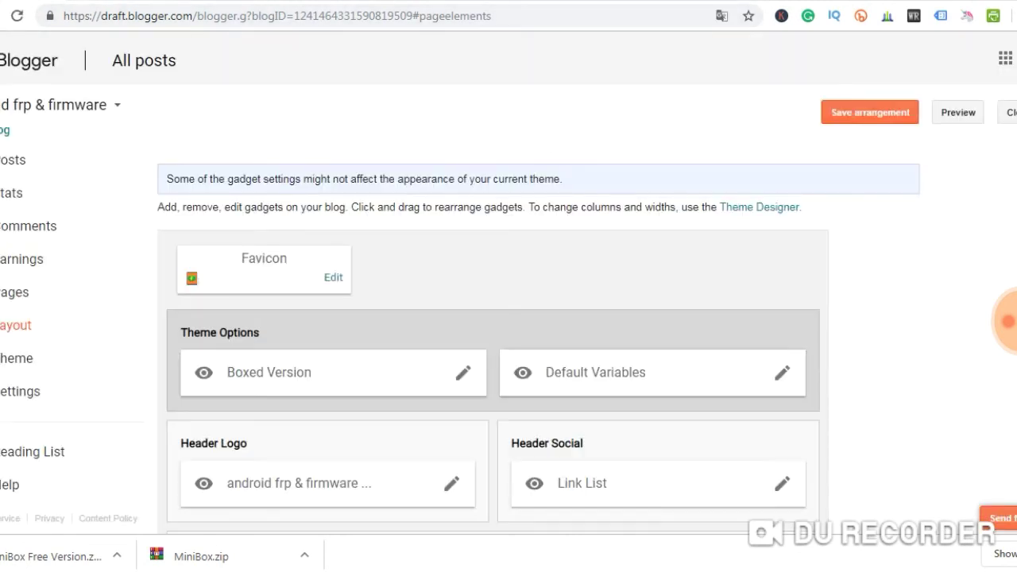
Check the new favicon on the reloaded live blog, save the layout arrangement, and open Settings
{"action": "key", "text": "ctrl+Tab"}
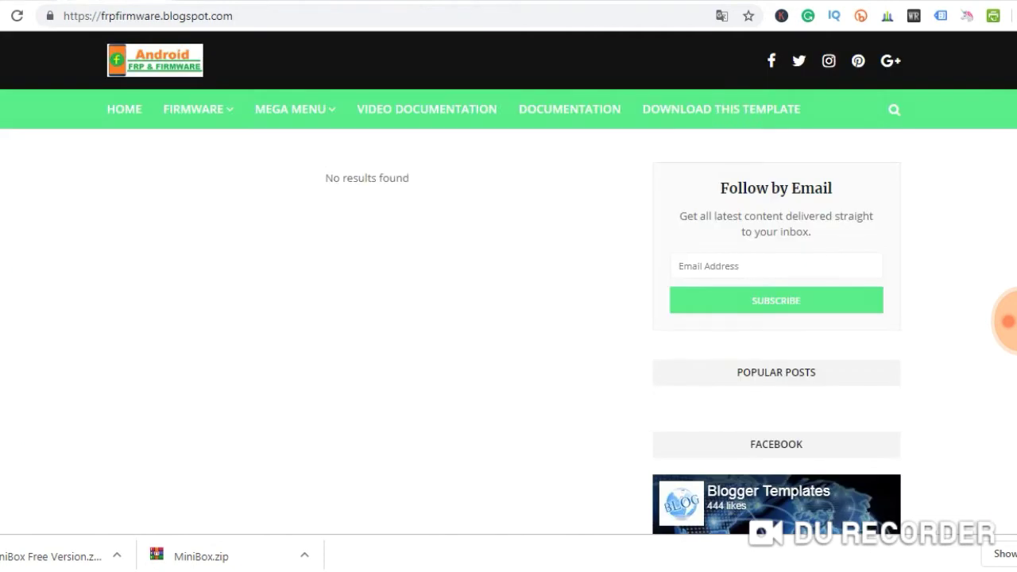
{"action": "key", "text": "F5"}
{"action": "scroll", "coordinate": [509, 317], "scroll_direction": "down", "scroll_amount": 3}
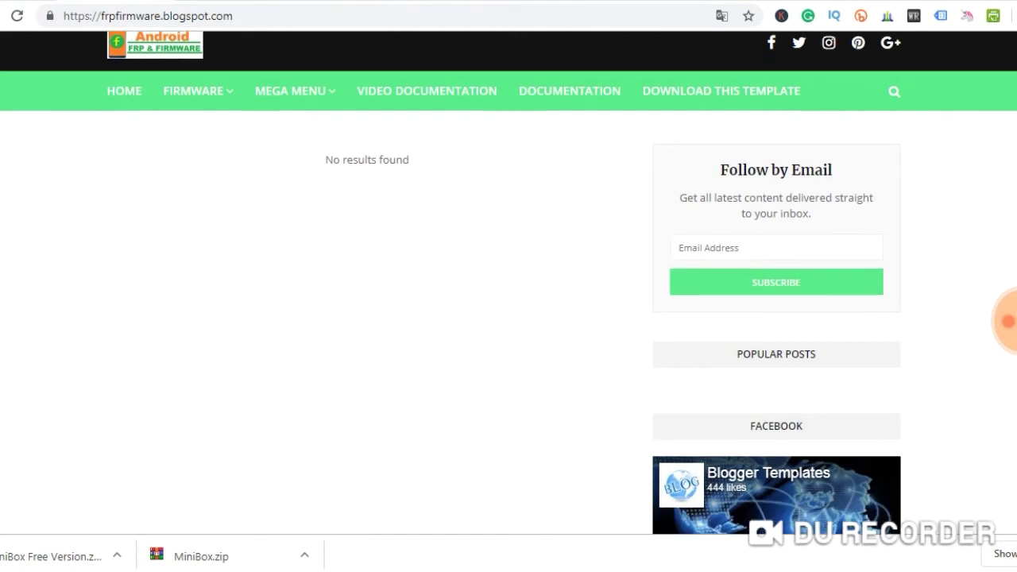
{"action": "scroll", "coordinate": [508, 286], "scroll_direction": "up", "scroll_amount": 3}
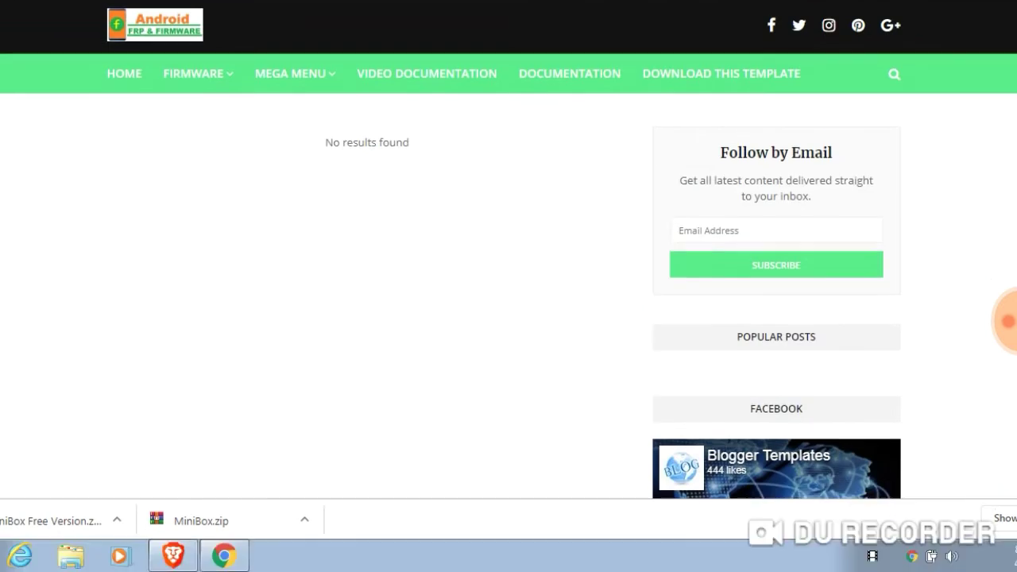
{"action": "scroll", "coordinate": [508, 286], "scroll_direction": "down", "scroll_amount": 3}
{"action": "scroll", "coordinate": [508, 286], "scroll_direction": "up", "scroll_amount": 3}
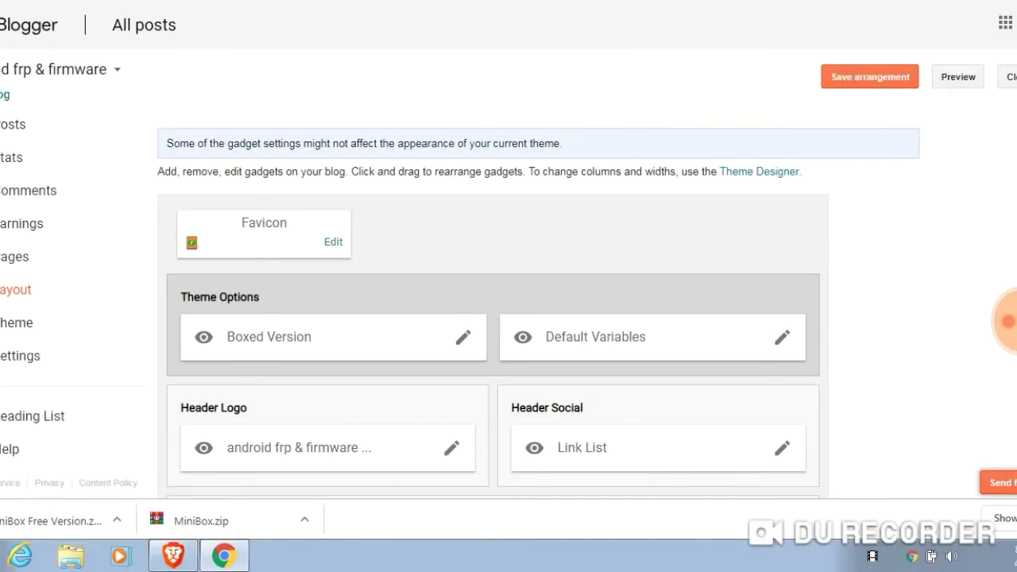
{"action": "scroll", "coordinate": [492, 318], "scroll_direction": "down", "scroll_amount": 5}
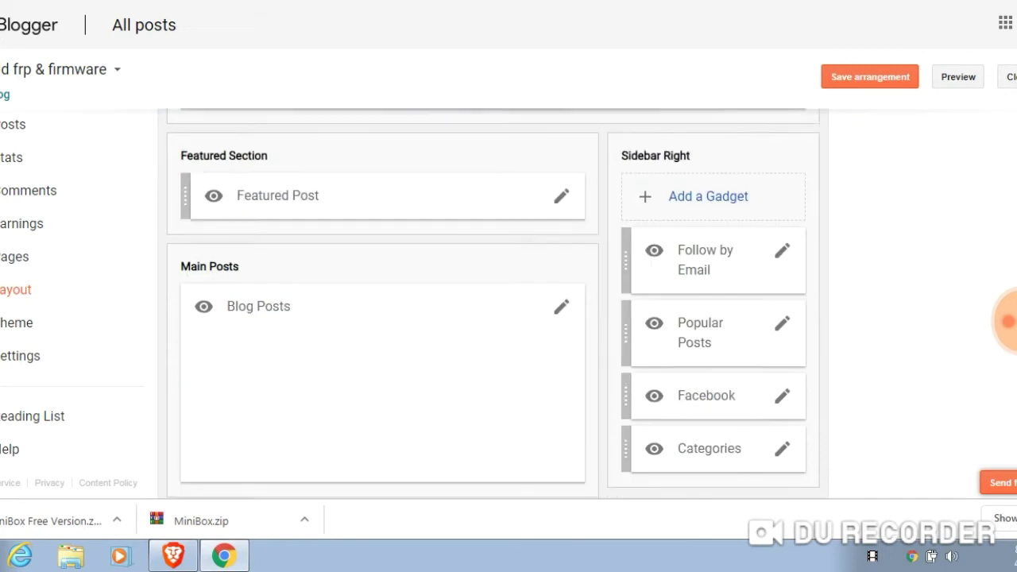
{"action": "scroll", "coordinate": [492, 317], "scroll_direction": "up", "scroll_amount": 5}
{"action": "left_click", "coordinate": [870, 76]}
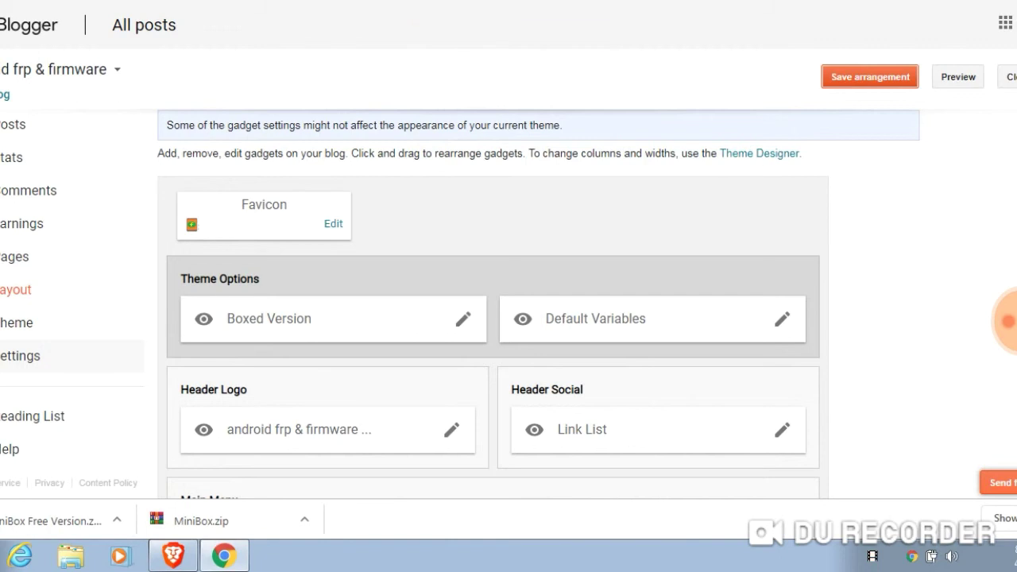
{"action": "left_click", "coordinate": [32, 355]}
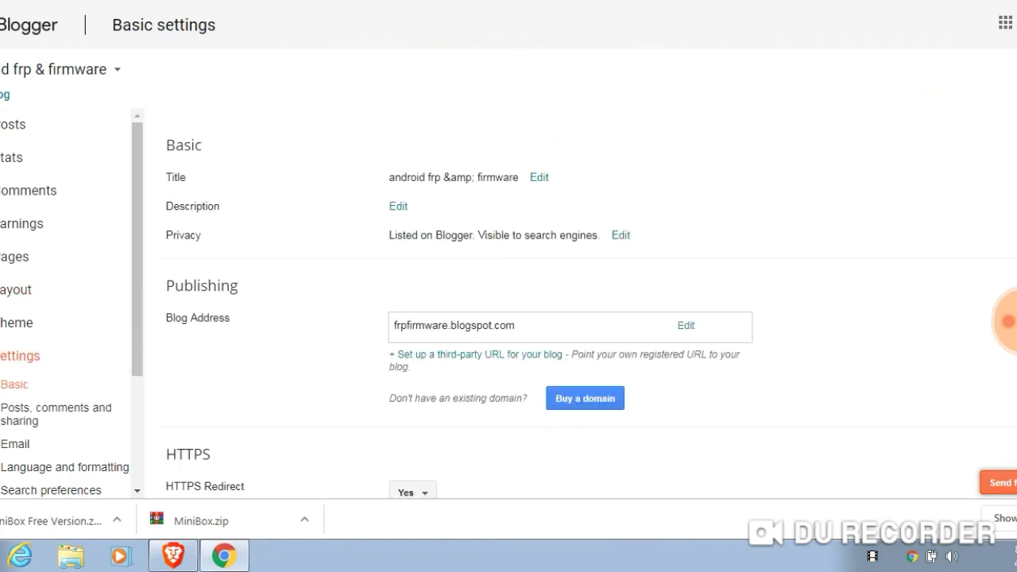
Replace '&amp;' with 'and' so the title reads 'android frp and firmware', and save
{"action": "scroll", "coordinate": [63, 301], "scroll_direction": "down", "scroll_amount": 2}
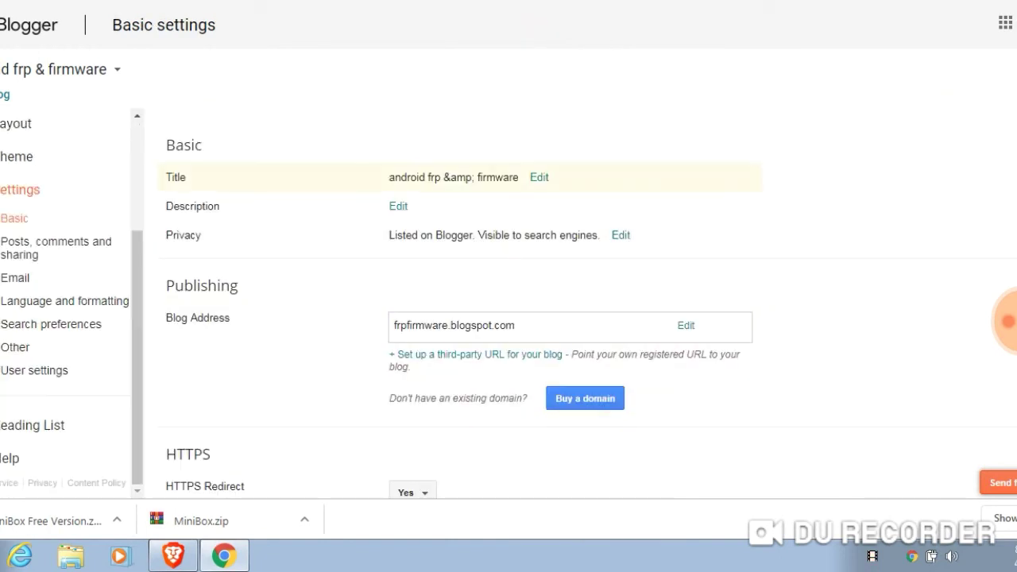
{"action": "left_click", "coordinate": [539, 177]}
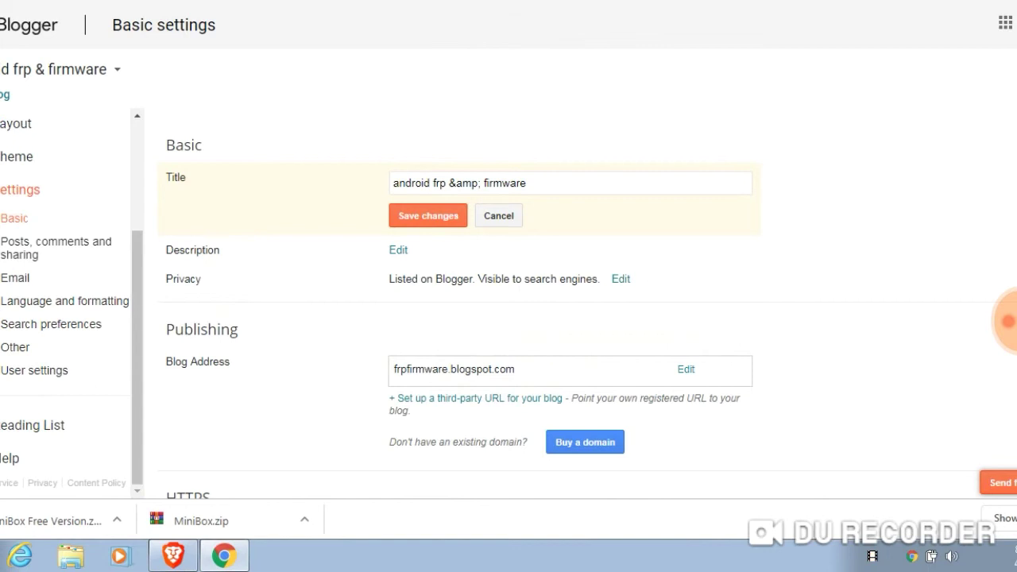
{"action": "left_click_drag", "start_coordinate": [447, 182], "coordinate": [482, 183]}
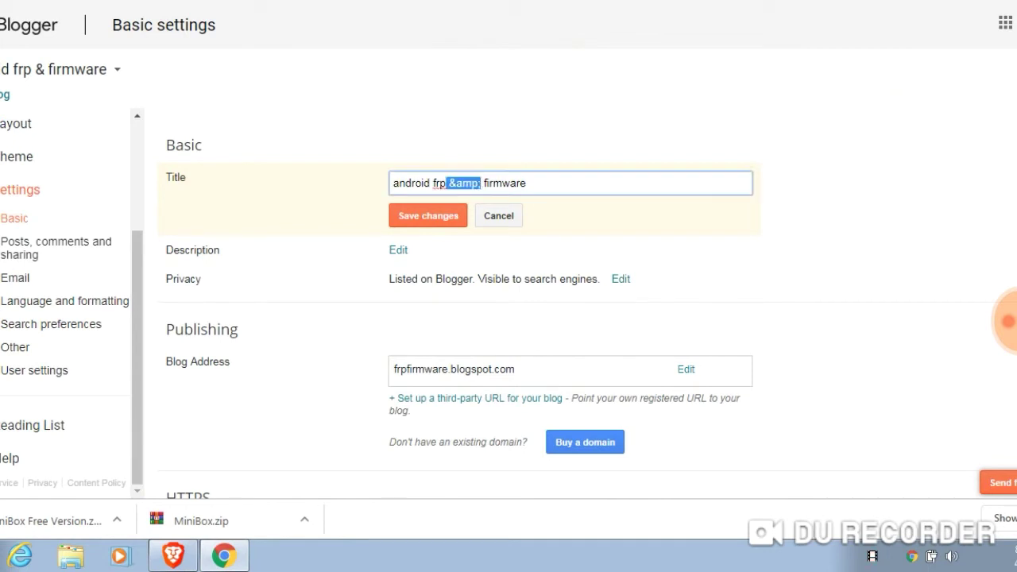
{"action": "key", "text": "BackSpace"}
{"action": "type", "text": "a"}
{"action": "key", "text": "BackSpace"}
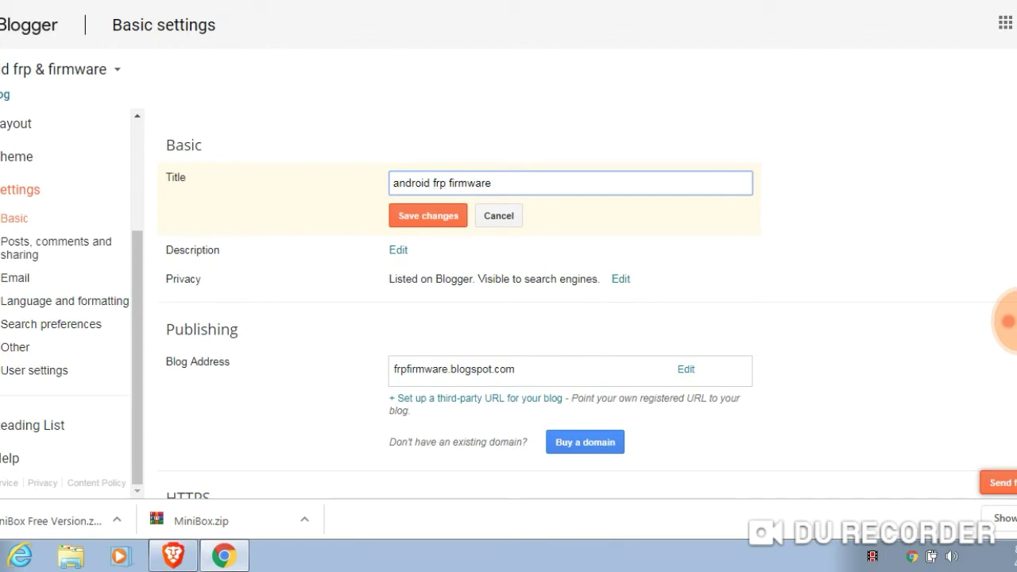
{"action": "type", "text": "and"}
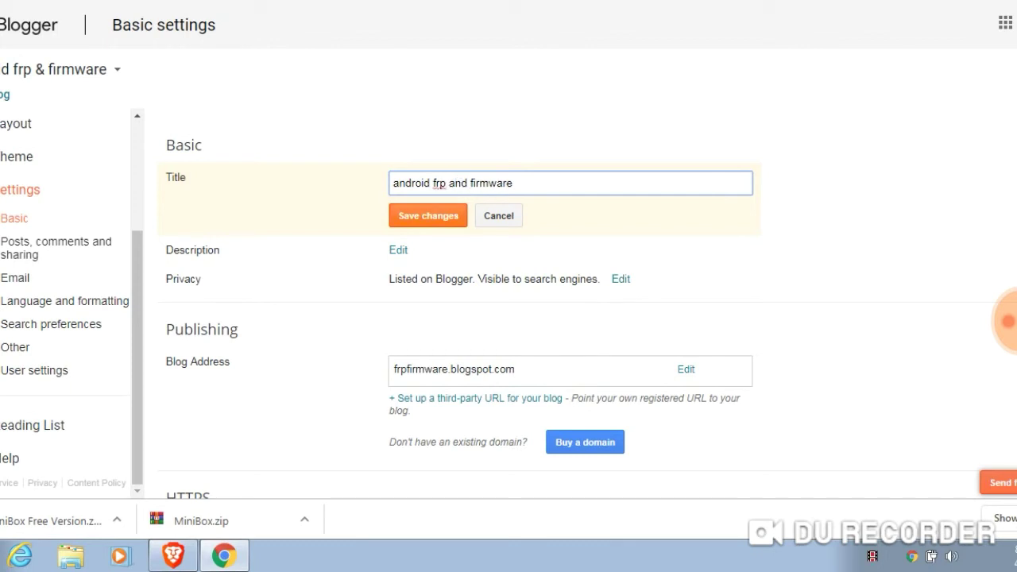
{"action": "key", "text": "Return"}
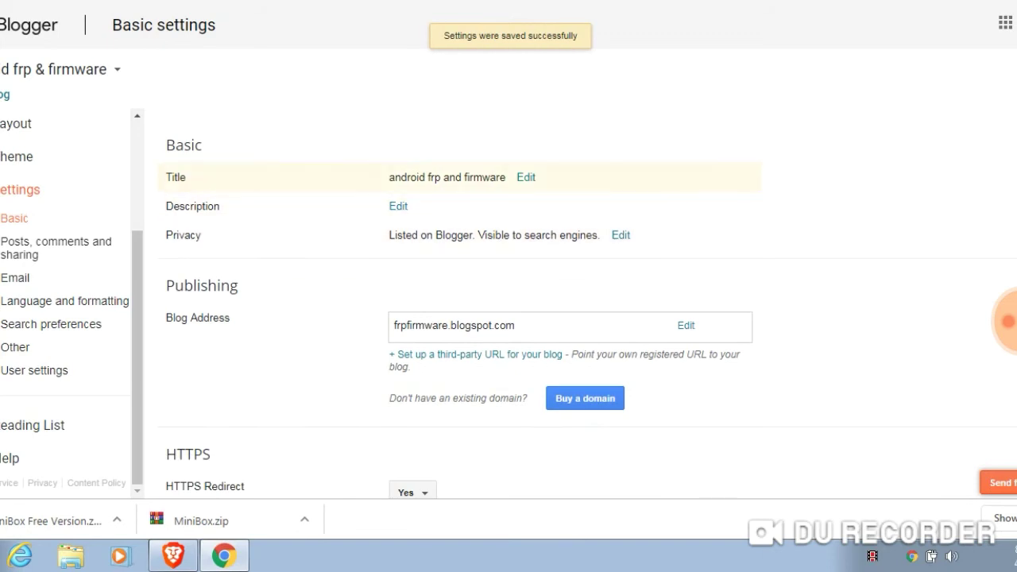
{"action": "left_click_drag", "start_coordinate": [389, 177], "coordinate": [507, 178]}
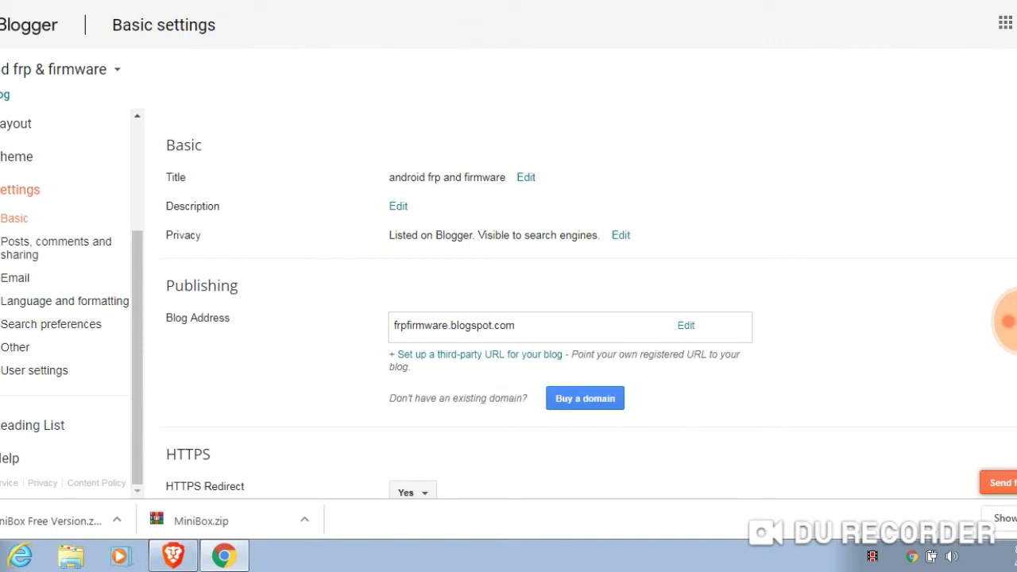
{"action": "left_click_drag", "start_coordinate": [389, 177], "coordinate": [536, 177]}
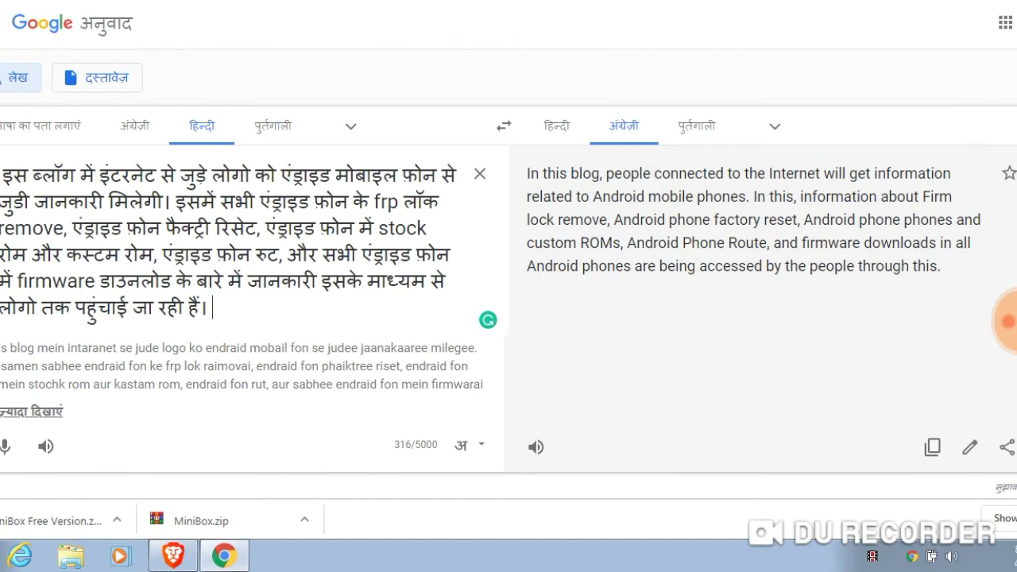
Copy Google Translate's English version of the Hindi blog description
{"action": "left_click_drag", "start_coordinate": [1, 175], "coordinate": [209, 307]}
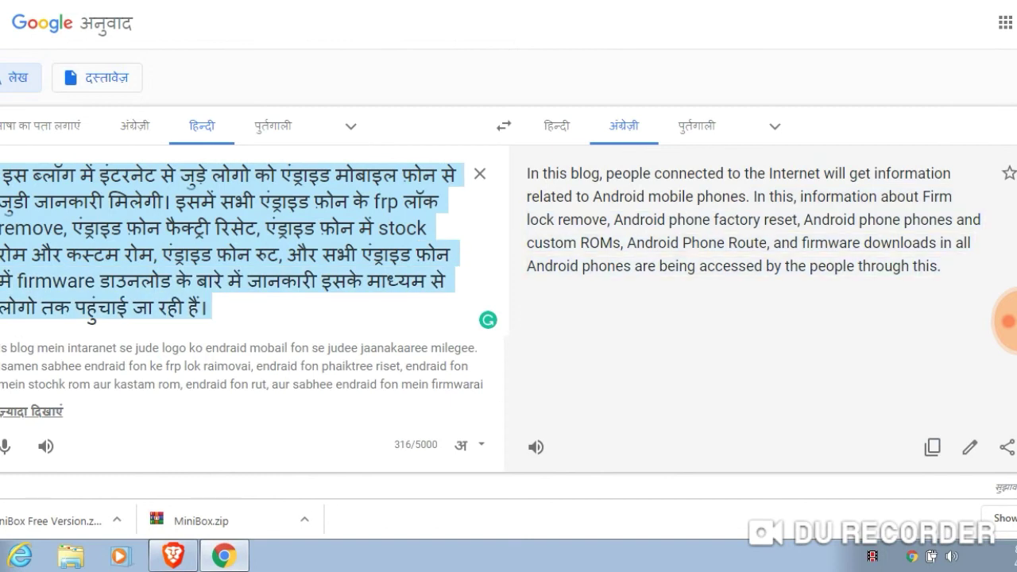
{"action": "left_click", "coordinate": [715, 310]}
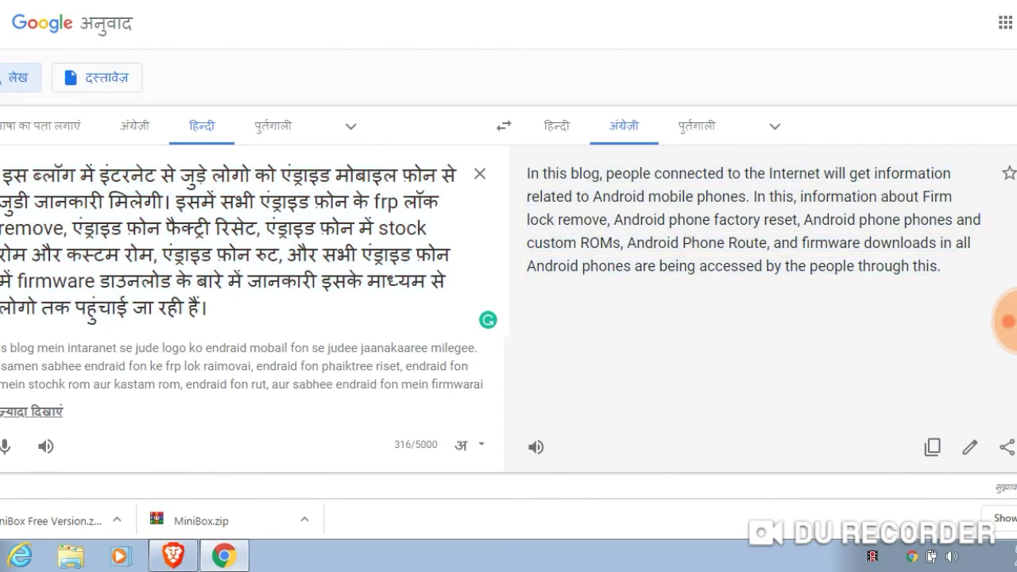
{"action": "left_click", "coordinate": [932, 446]}
Paste the English translation as the blog description and save it
{"action": "key", "text": "ctrl+Tab"}
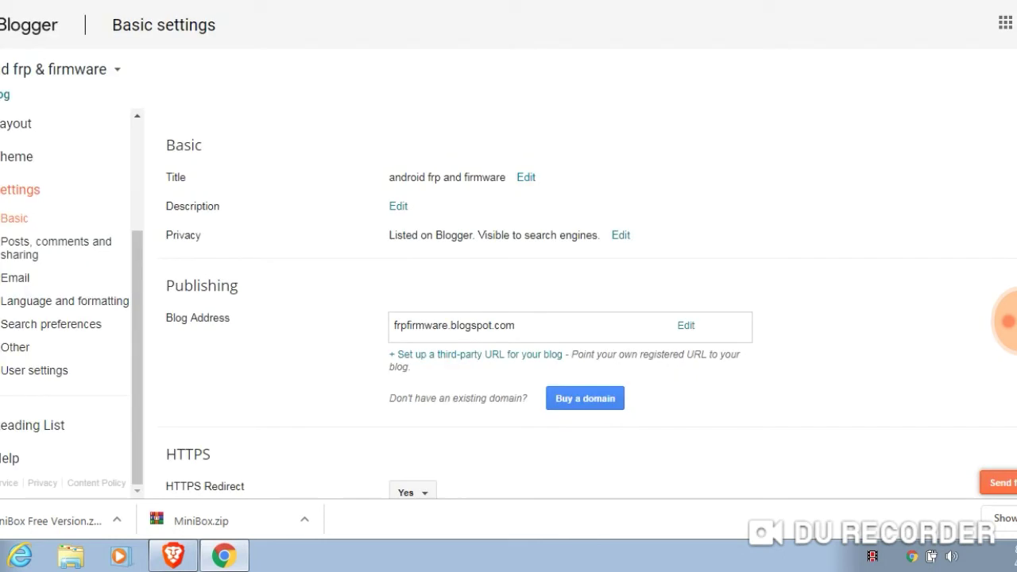
{"action": "left_click", "coordinate": [398, 206]}
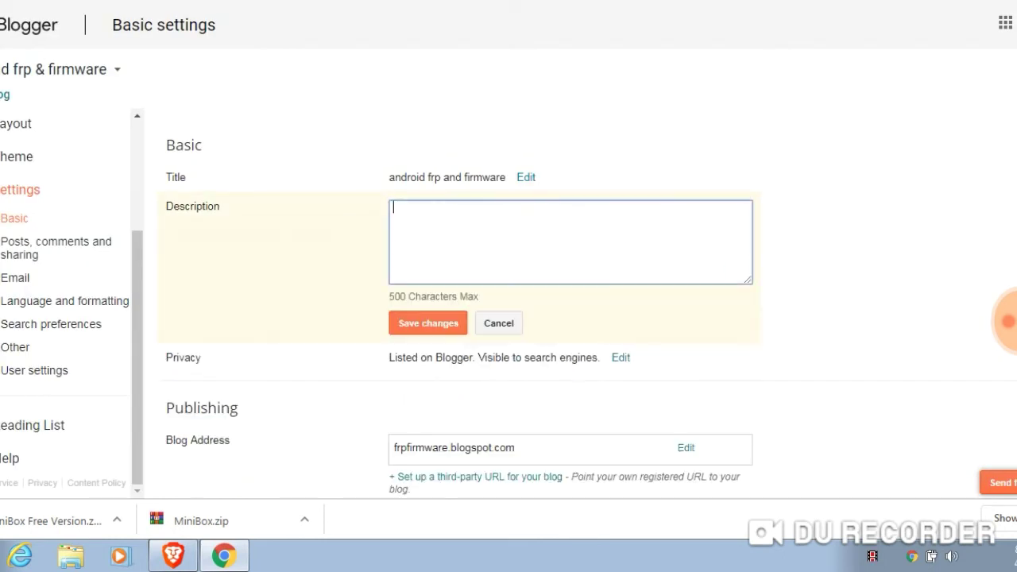
{"action": "key", "text": "ctrl+v"}
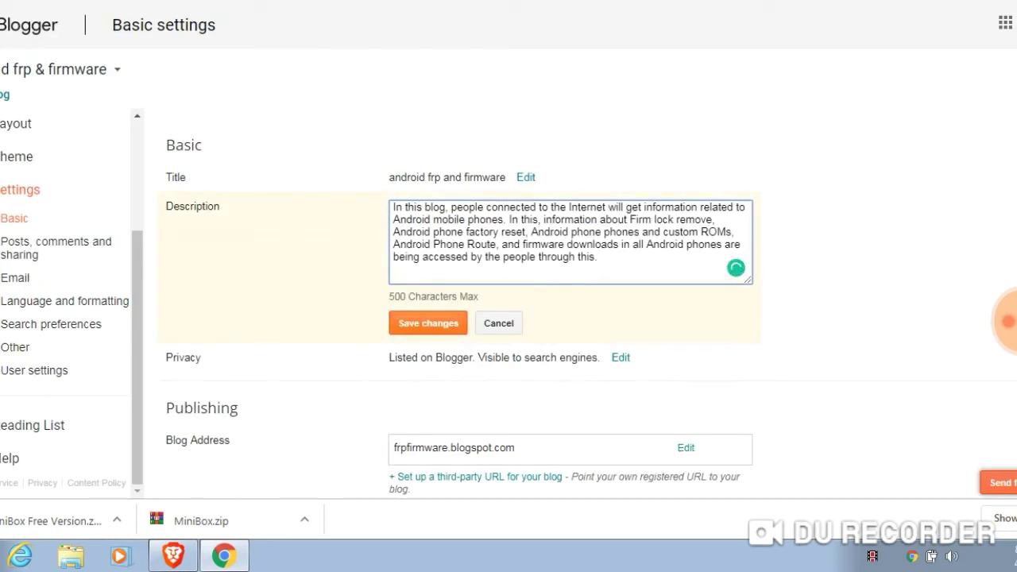
{"action": "left_click", "coordinate": [427, 323]}
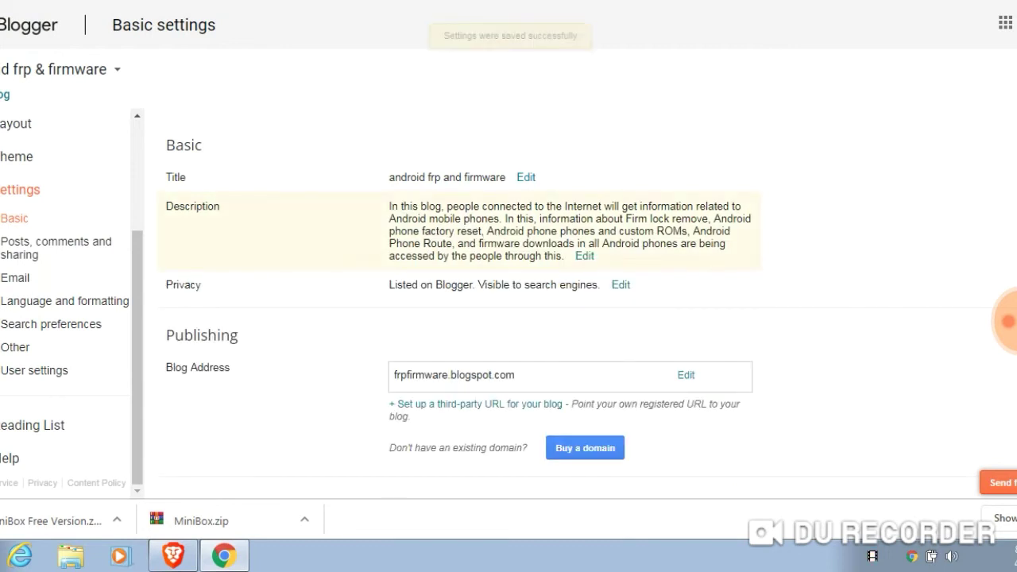
{"action": "left_click", "coordinate": [725, 257]}
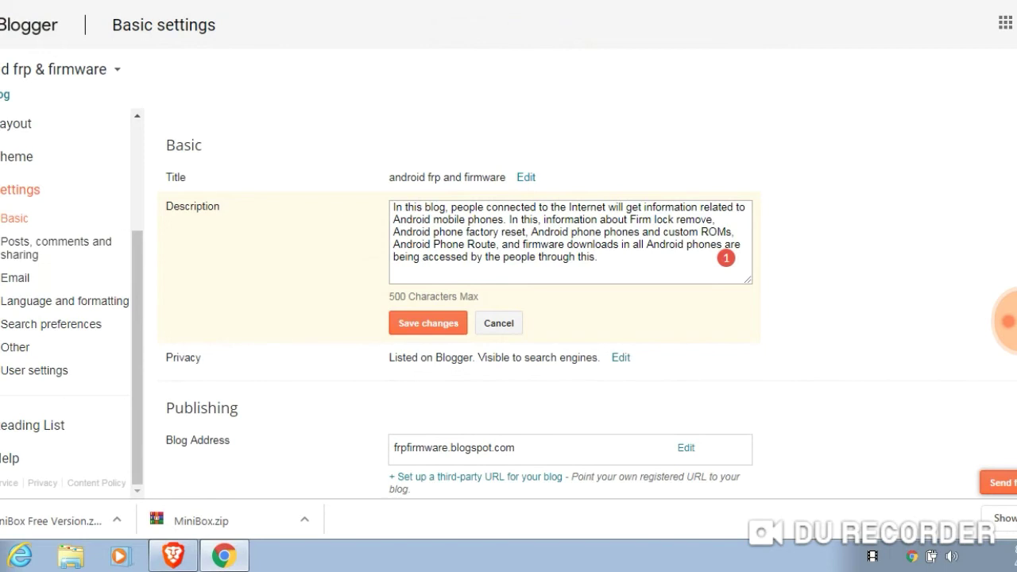
{"action": "left_click", "coordinate": [428, 323]}
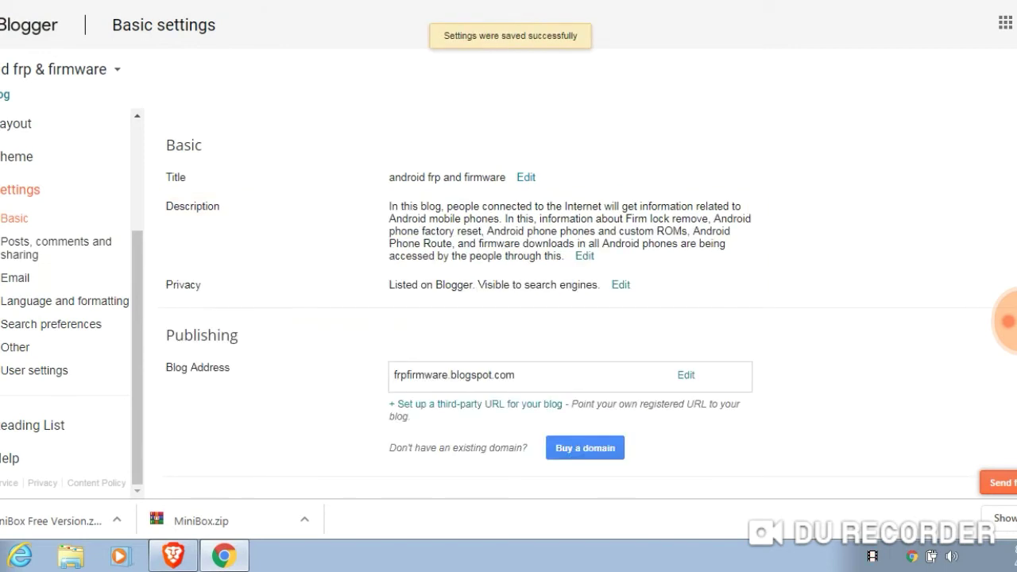
Keep HTTPS Redirect set to Yes
{"action": "scroll", "coordinate": [577, 265], "scroll_direction": "down", "scroll_amount": 3}
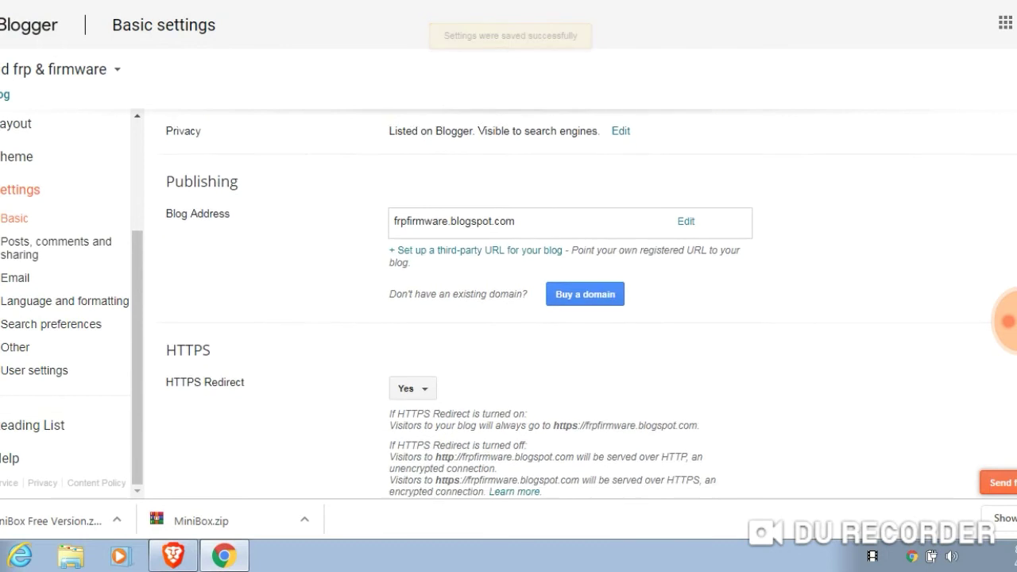
{"action": "scroll", "coordinate": [578, 265], "scroll_direction": "down", "scroll_amount": 1}
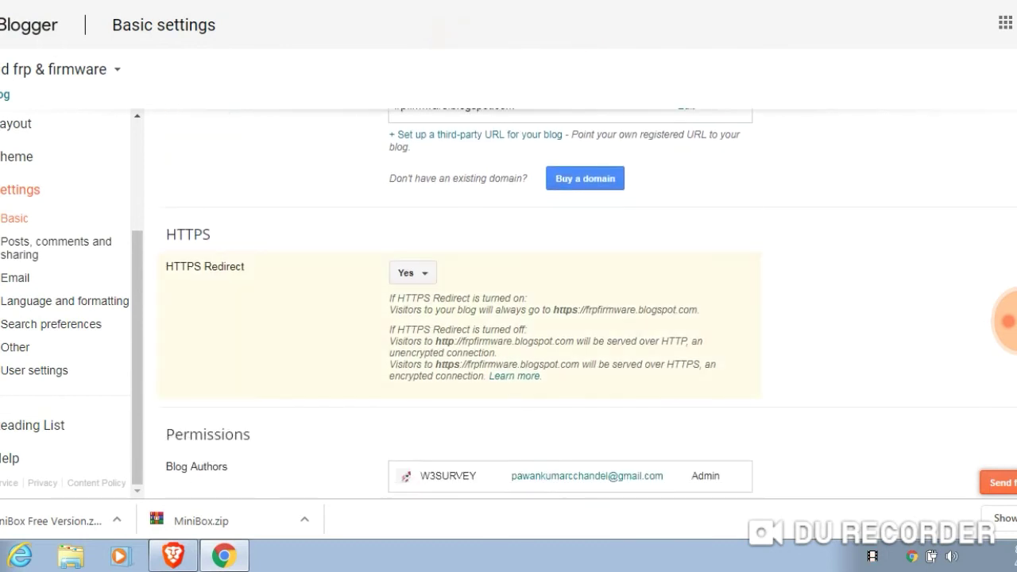
{"action": "left_click", "coordinate": [412, 273]}
{"action": "left_click", "coordinate": [410, 297]}
{"action": "scroll", "coordinate": [588, 300], "scroll_direction": "down", "scroll_amount": 1}
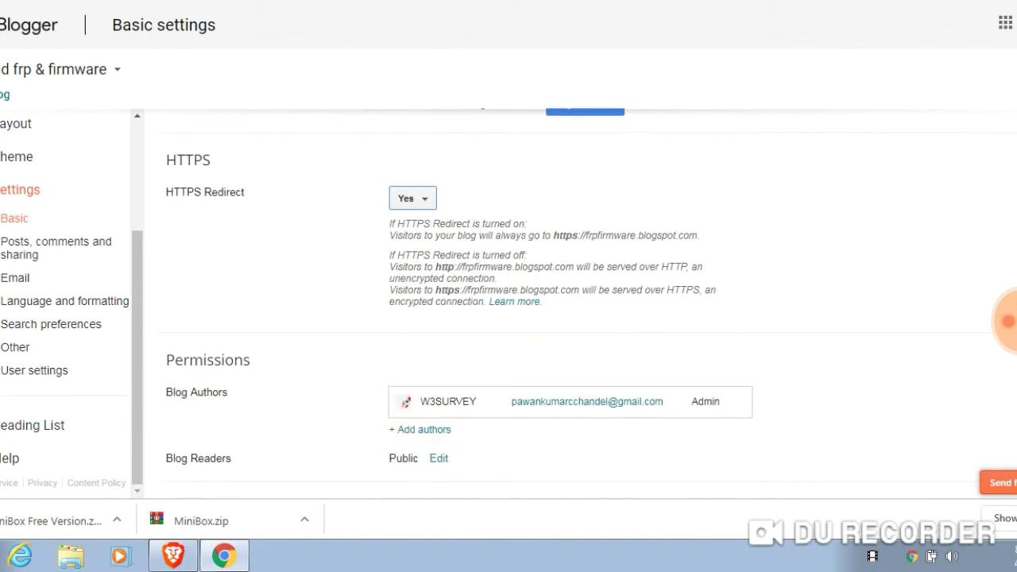
{"action": "scroll", "coordinate": [587, 299], "scroll_direction": "up", "scroll_amount": 5}
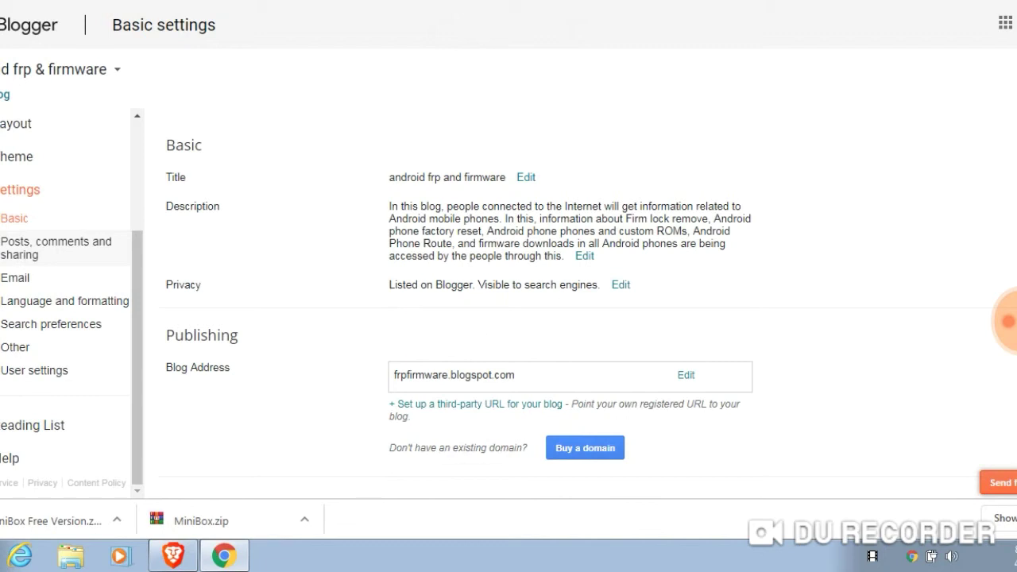
{"action": "left_click", "coordinate": [56, 248]}
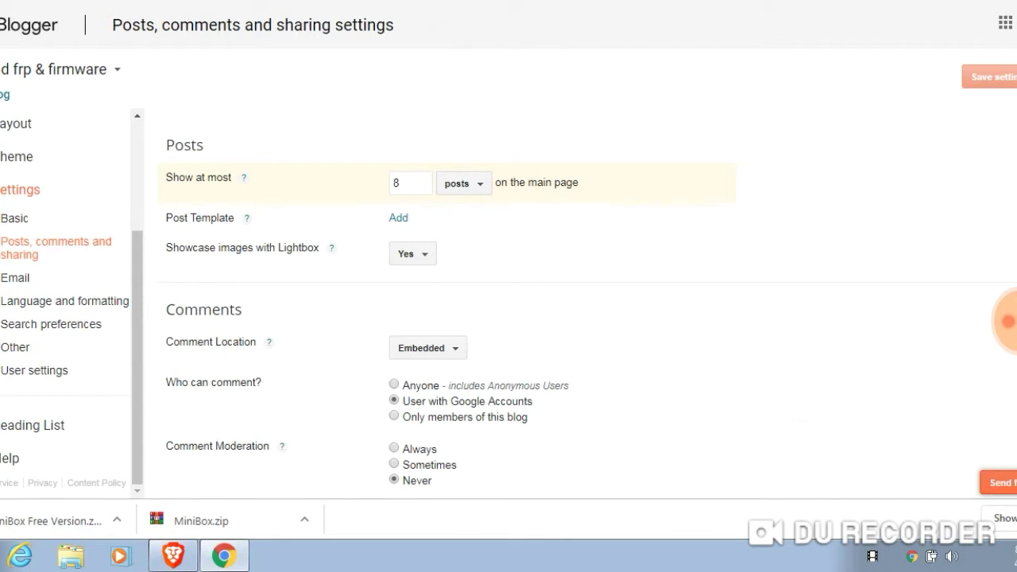
Review posts on the main page and keep comment location set to Embedded
{"action": "left_click_drag", "start_coordinate": [173, 177], "coordinate": [231, 177]}
{"action": "left_click", "coordinate": [397, 183]}
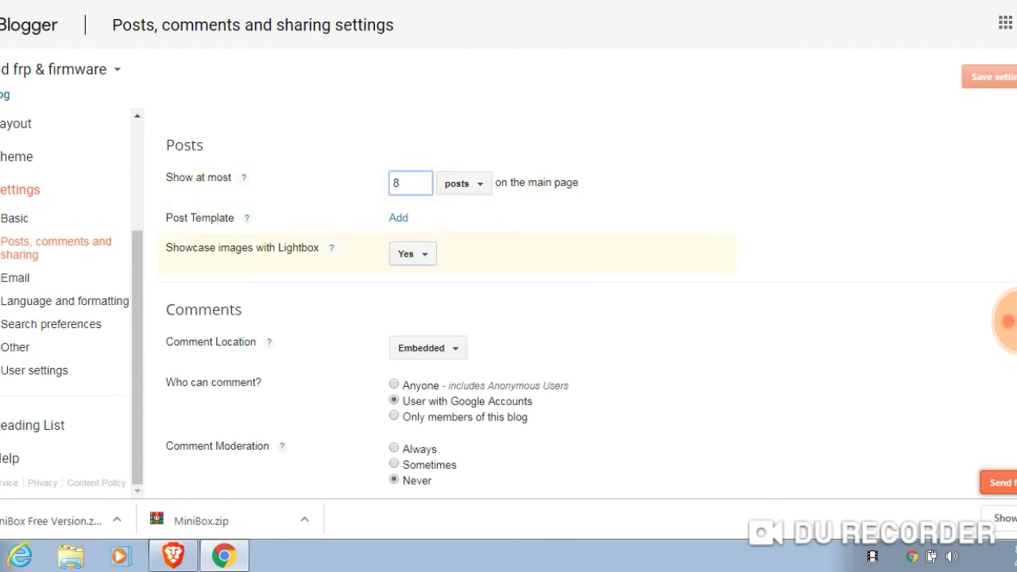
{"action": "left_click", "coordinate": [428, 348]}
{"action": "left_click", "coordinate": [423, 372]}
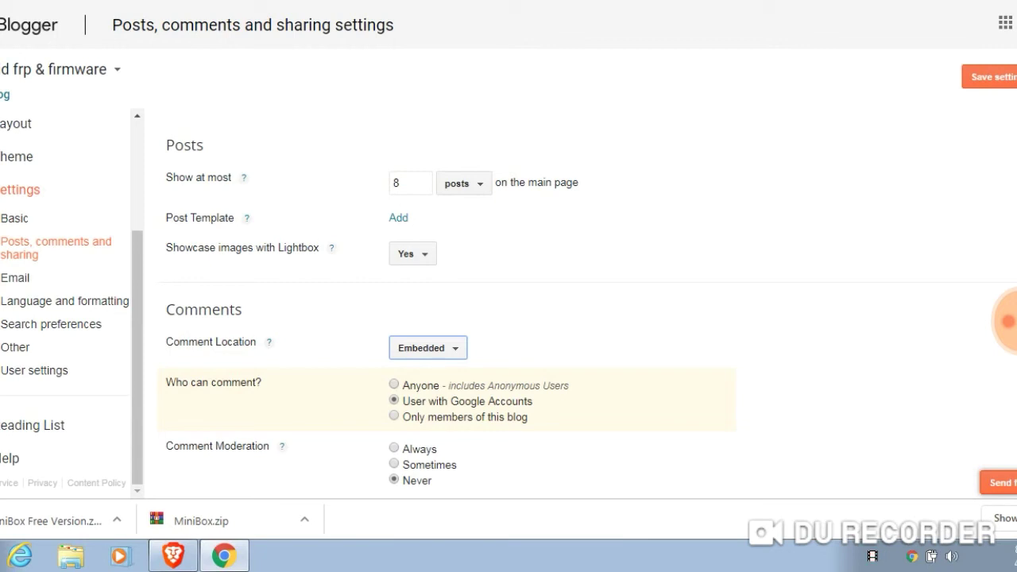
Restrict Who can comment to Only members of this blog
{"action": "left_click_drag", "start_coordinate": [402, 402], "coordinate": [536, 401]}
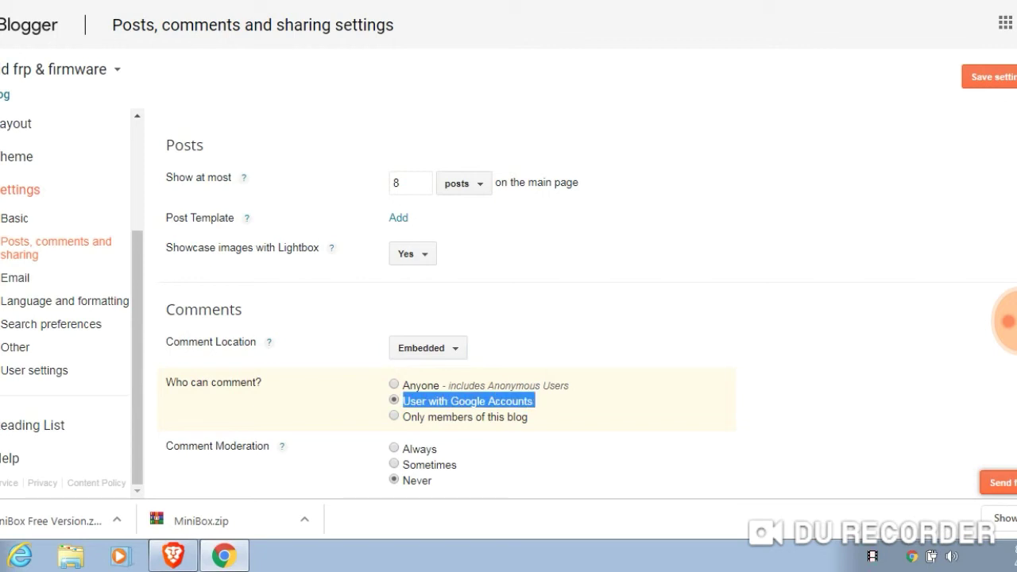
{"action": "left_click", "coordinate": [535, 401]}
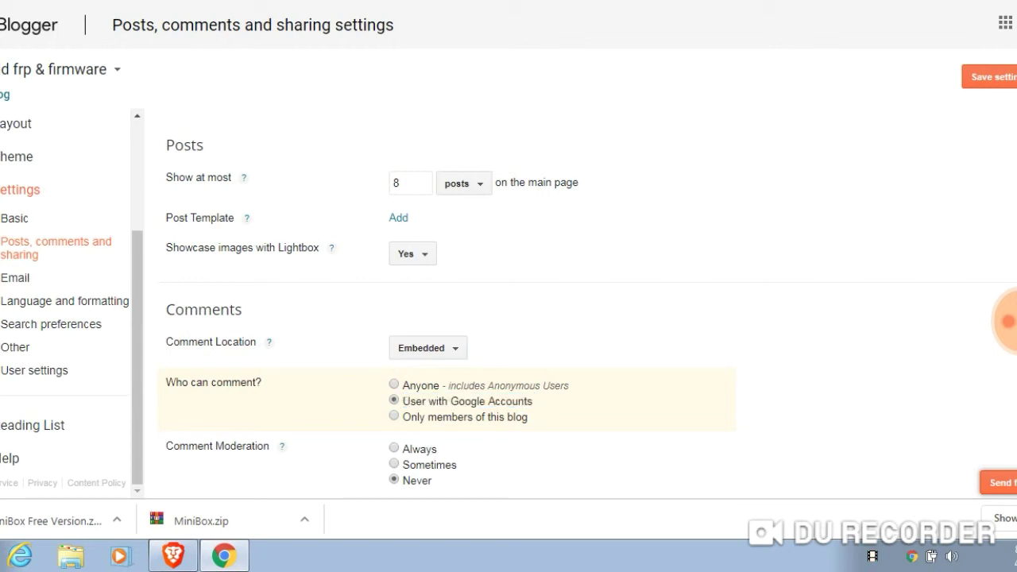
{"action": "left_click", "coordinate": [393, 385]}
{"action": "scroll", "coordinate": [556, 302], "scroll_direction": "down", "scroll_amount": 2}
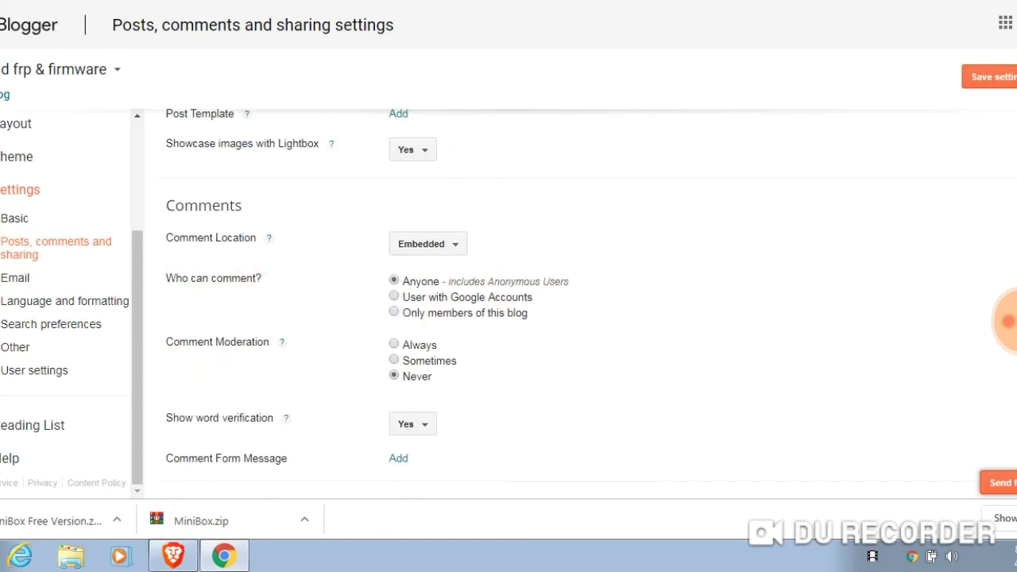
{"action": "left_click", "coordinate": [393, 312]}
{"action": "left_click_drag", "start_coordinate": [403, 312], "coordinate": [529, 313]}
{"action": "left_click", "coordinate": [477, 313]}
{"action": "left_click_drag", "start_coordinate": [166, 342], "coordinate": [270, 341]}
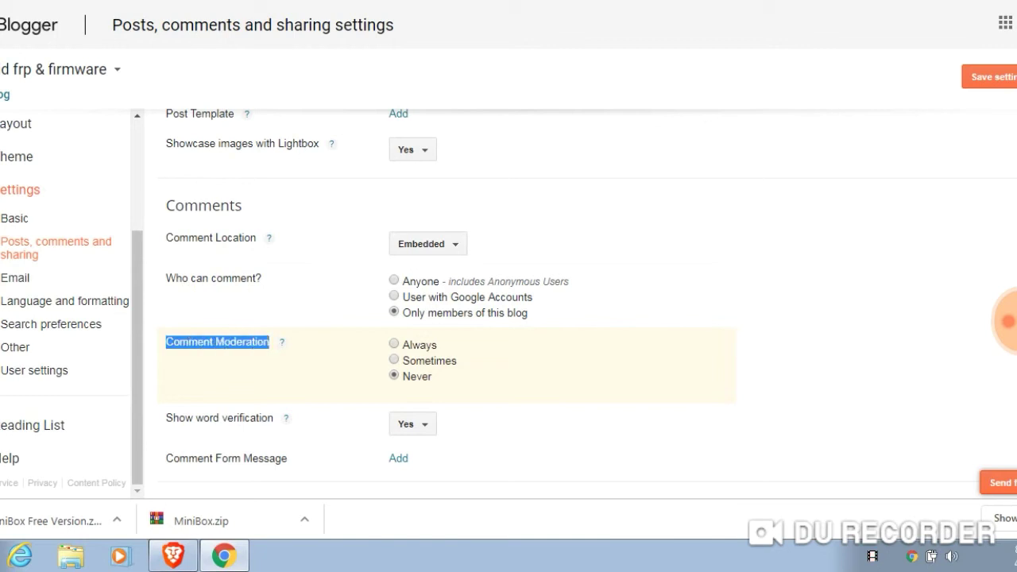
{"action": "left_click", "coordinate": [217, 342]}
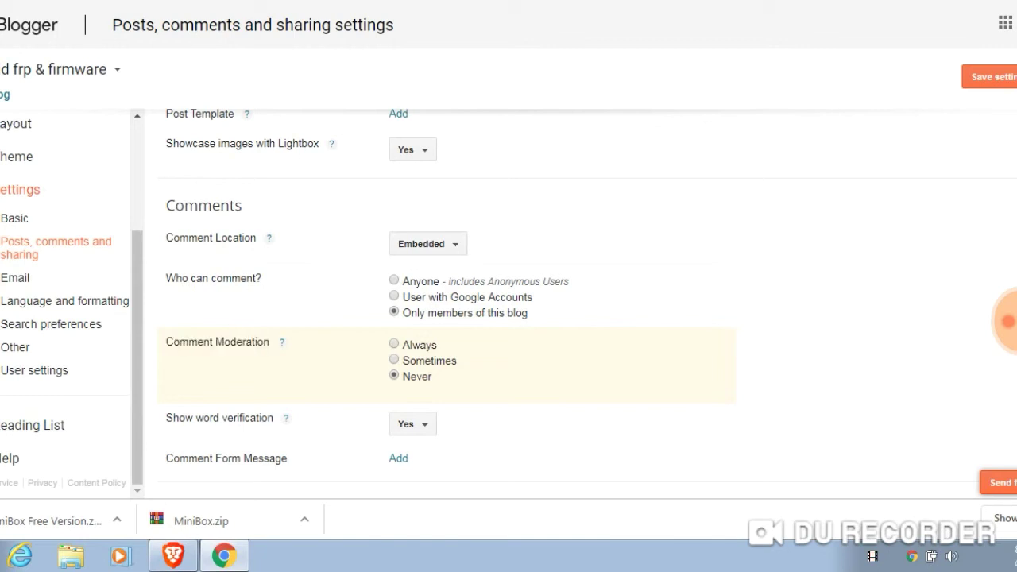
Set Show word verification to No and save the settings
{"action": "left_click", "coordinate": [412, 424]}
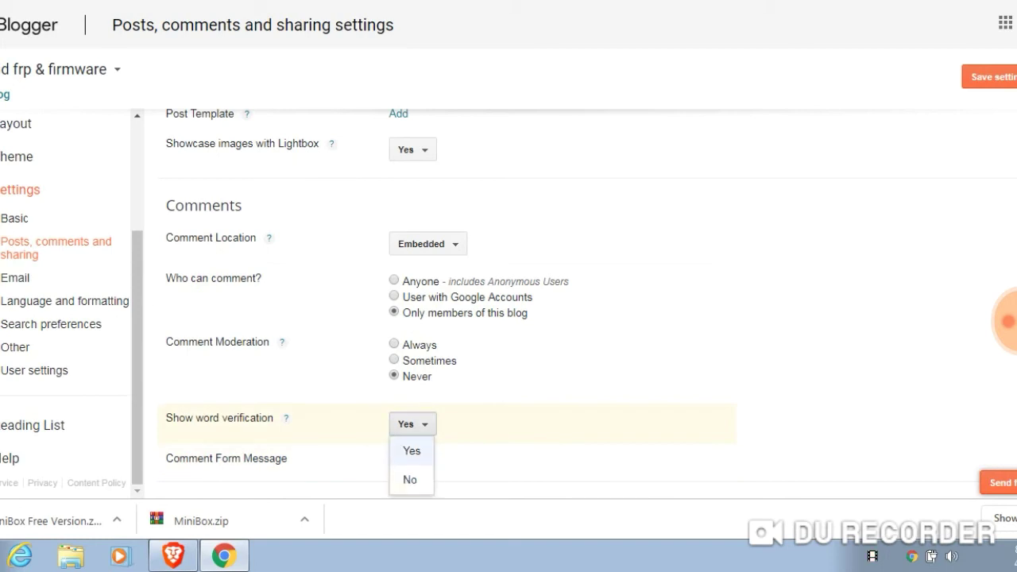
{"action": "left_click", "coordinate": [410, 479]}
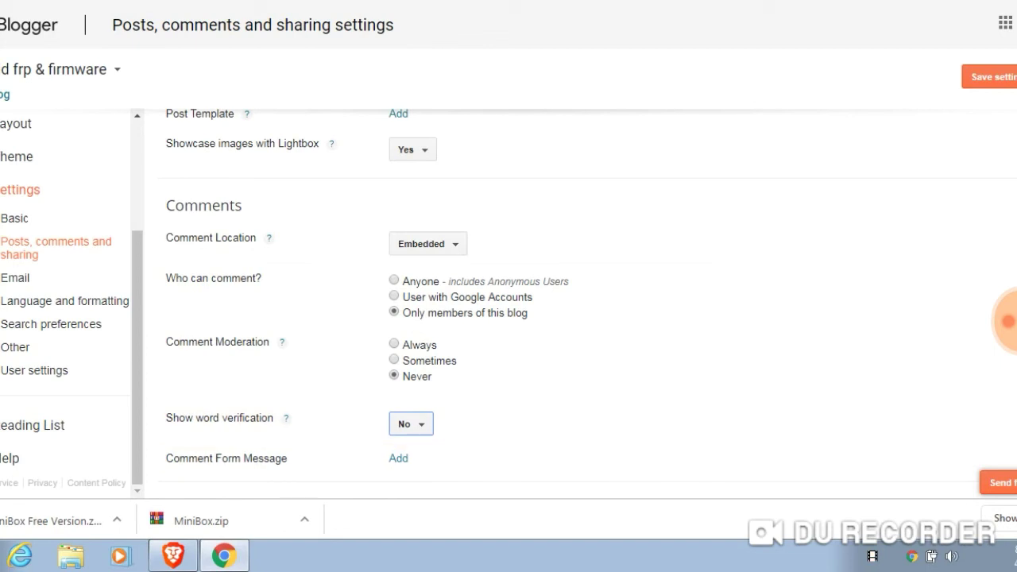
{"action": "left_click_drag", "start_coordinate": [165, 459], "coordinate": [287, 459]}
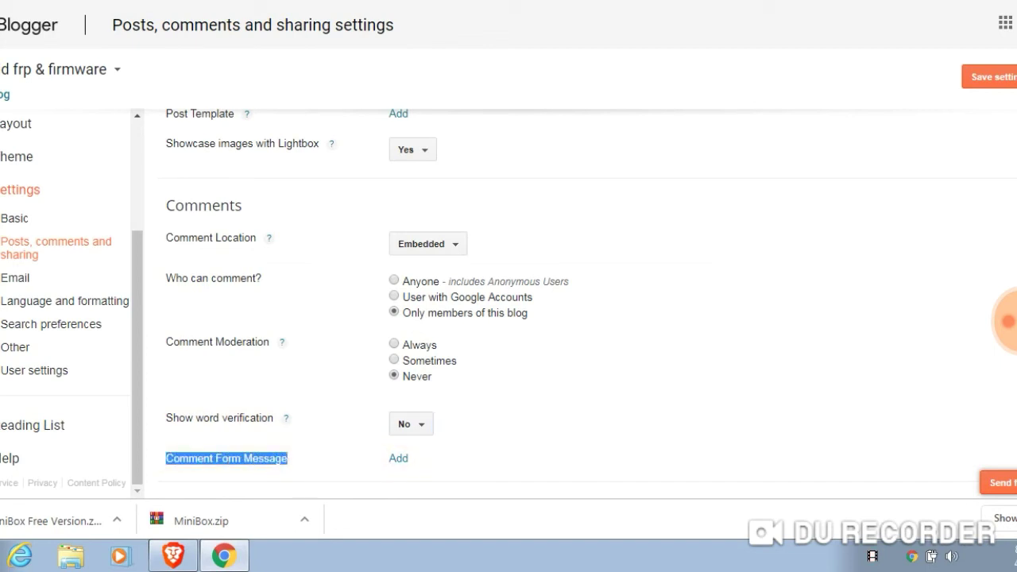
{"action": "left_click", "coordinate": [989, 76]}
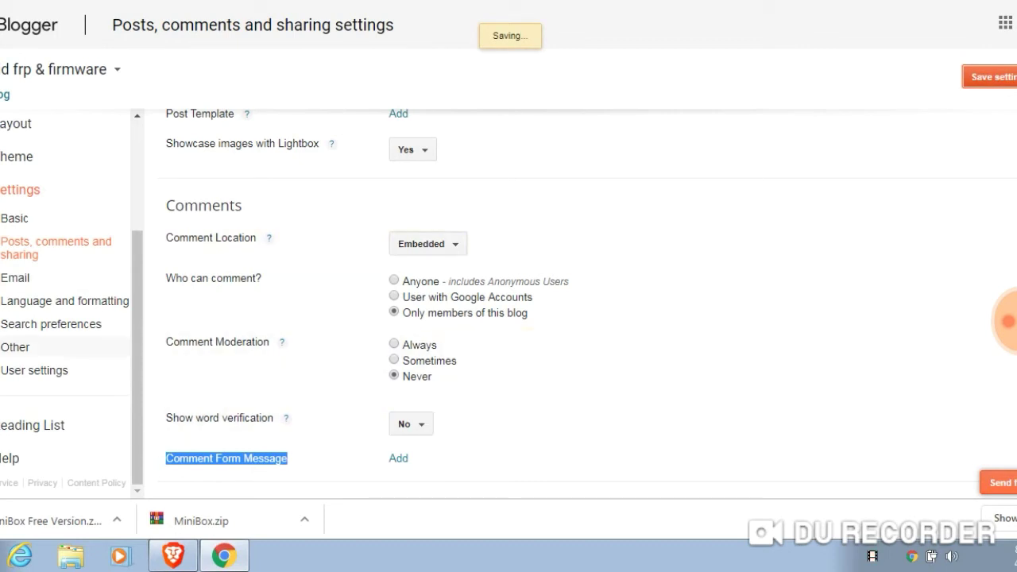
Review the Comment Notification Email address in Email settings, leaving it unchanged
{"action": "left_click", "coordinate": [15, 277]}
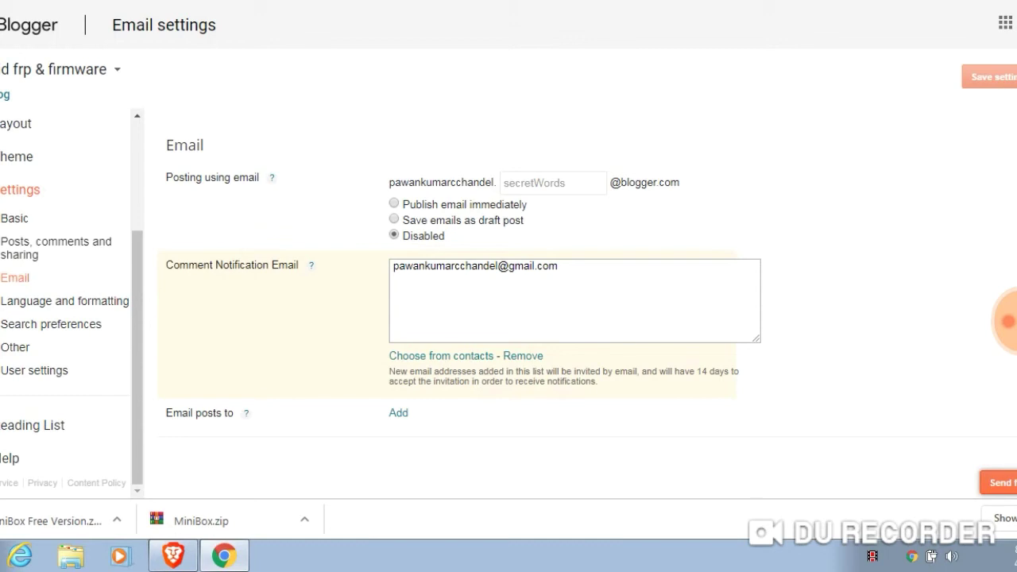
{"action": "left_click_drag", "start_coordinate": [165, 265], "coordinate": [314, 265]}
{"action": "left_click", "coordinate": [393, 265]}
{"action": "left_click_drag", "start_coordinate": [393, 265], "coordinate": [557, 266]}
{"action": "left_click", "coordinate": [50, 323]}
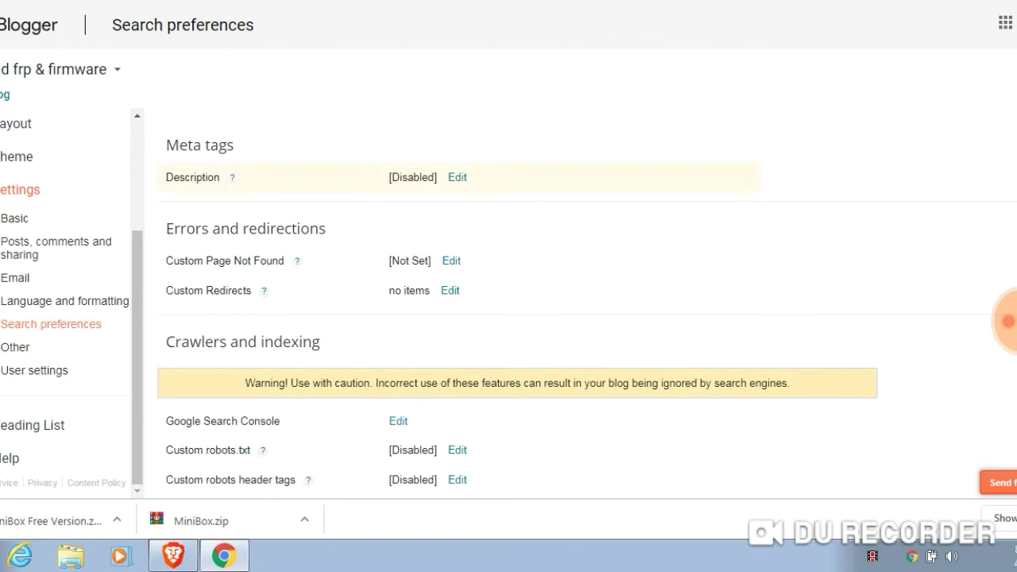
Check the disabled Meta tags Description row, then switch to the Ubersuggest tab
{"action": "double_click", "coordinate": [192, 177]}
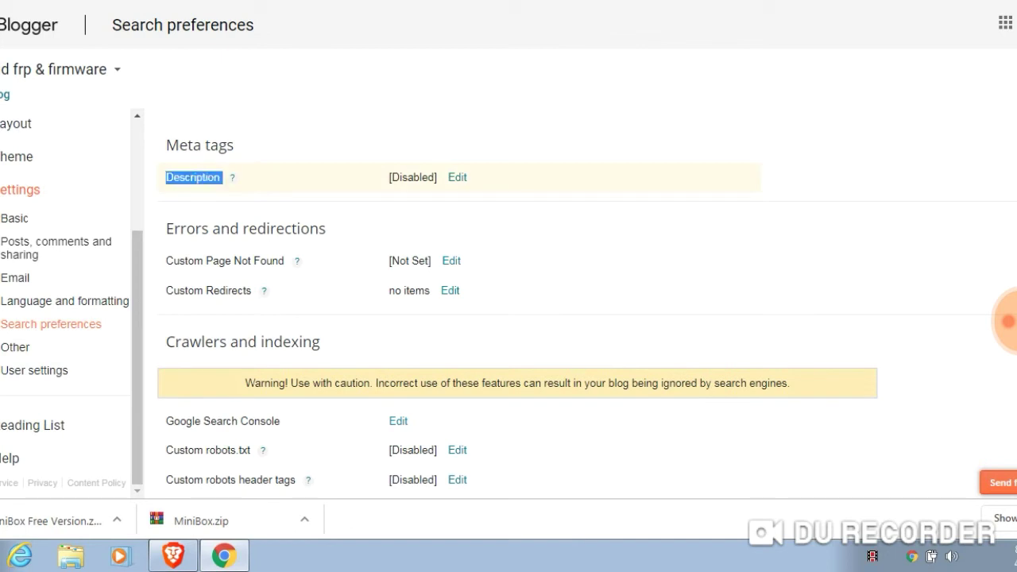
{"action": "left_click", "coordinate": [317, 177]}
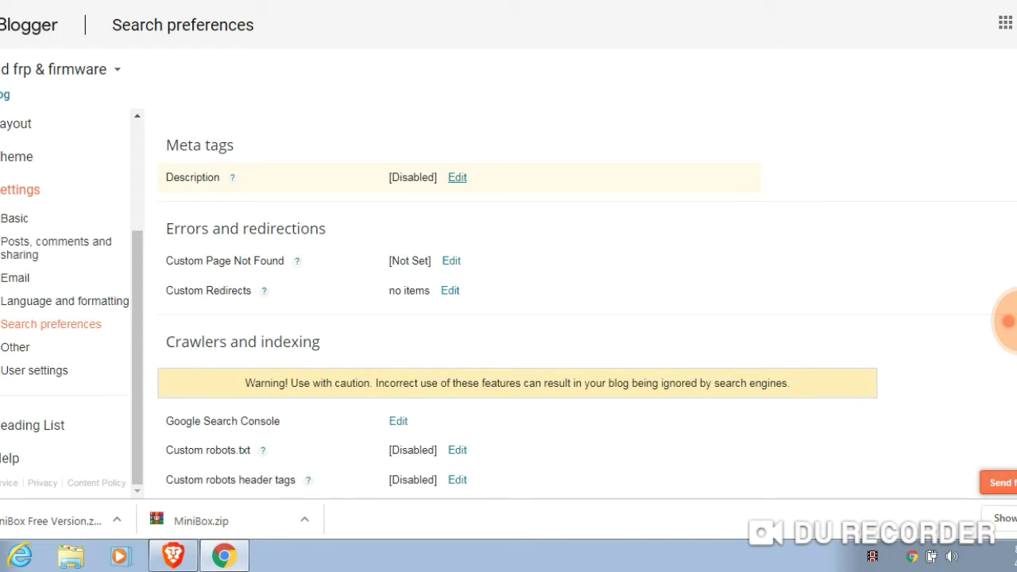
{"action": "key", "text": "ctrl+Tab"}
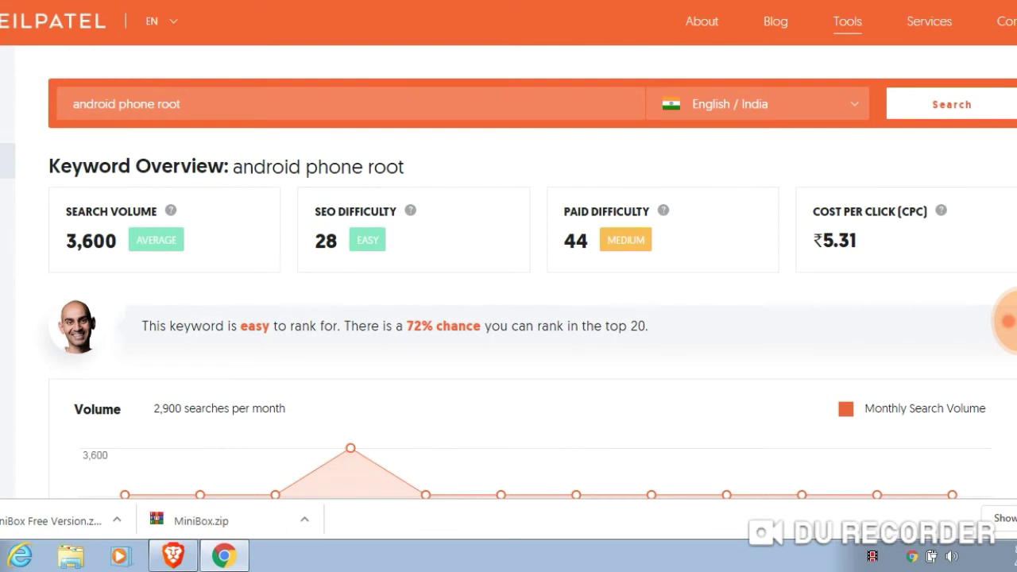
{"action": "key", "text": "ctrl+a"}
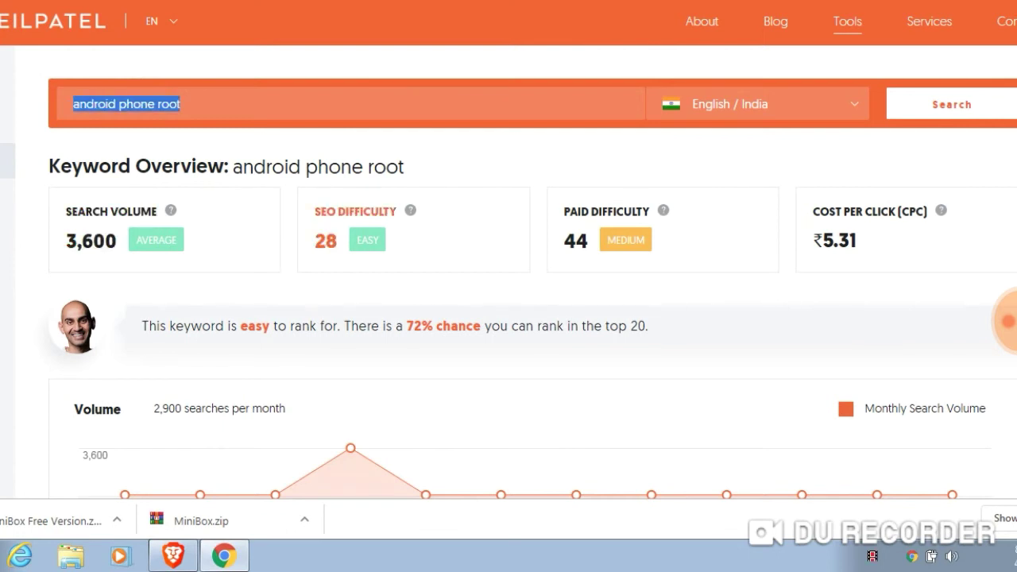
{"action": "left_click_drag", "start_coordinate": [141, 325], "coordinate": [648, 325]}
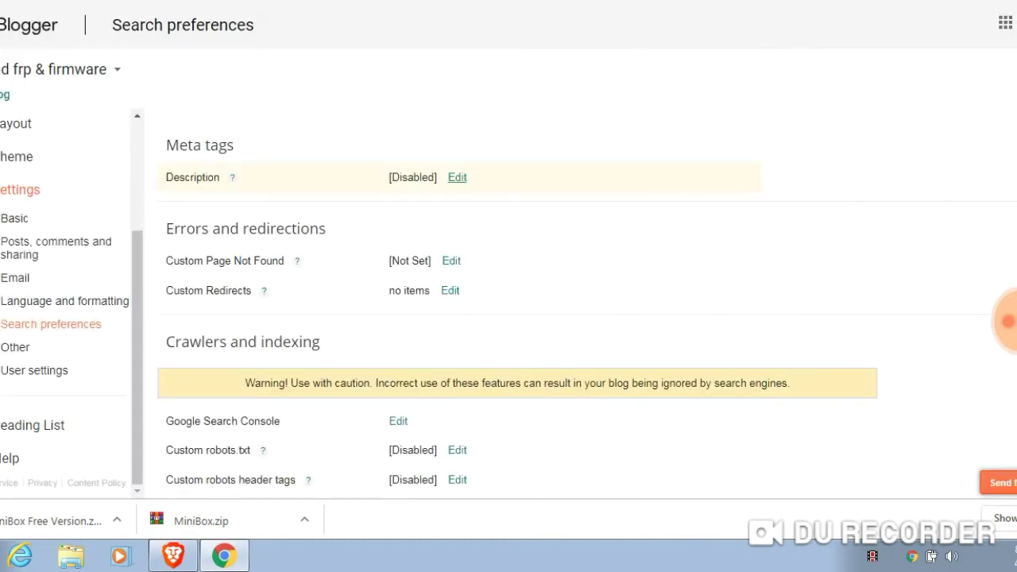
Enable the Blogger search description and begin it with 'android phone root,'
{"action": "left_click", "coordinate": [457, 177]}
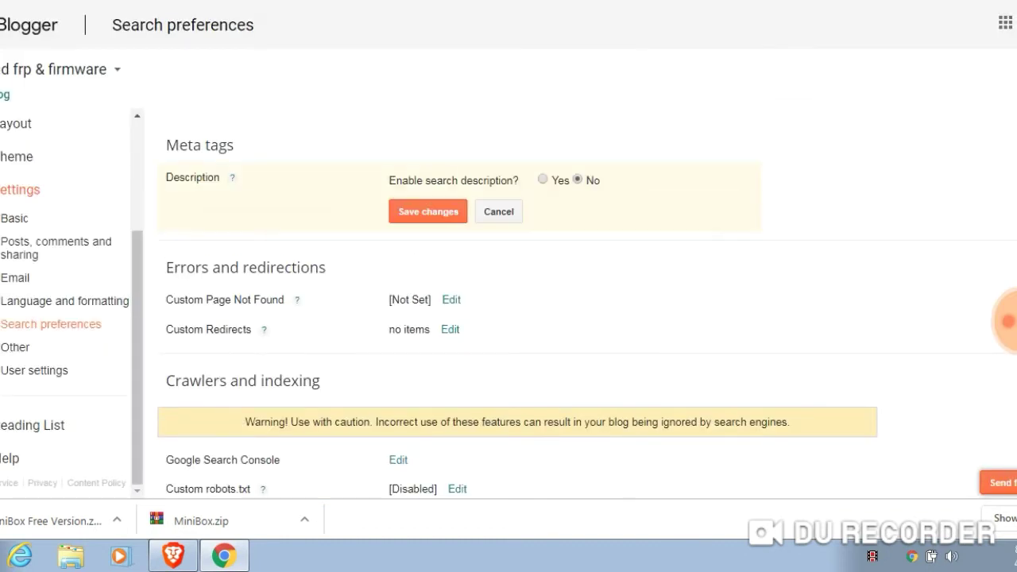
{"action": "left_click", "coordinate": [542, 179]}
{"action": "left_click", "coordinate": [394, 207]}
{"action": "type", "text": "an"}
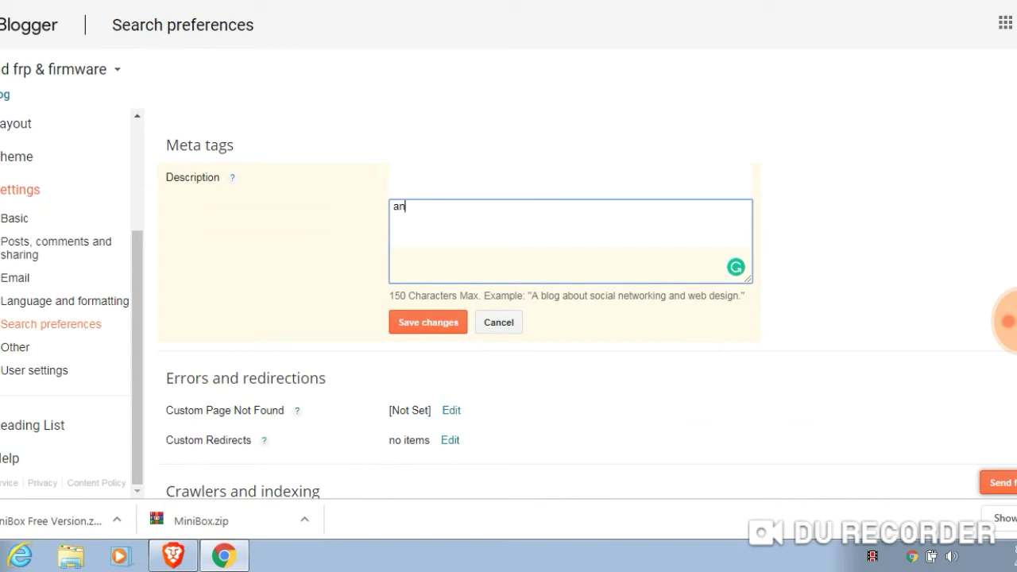
{"action": "type", "text": "droid phone root,"}
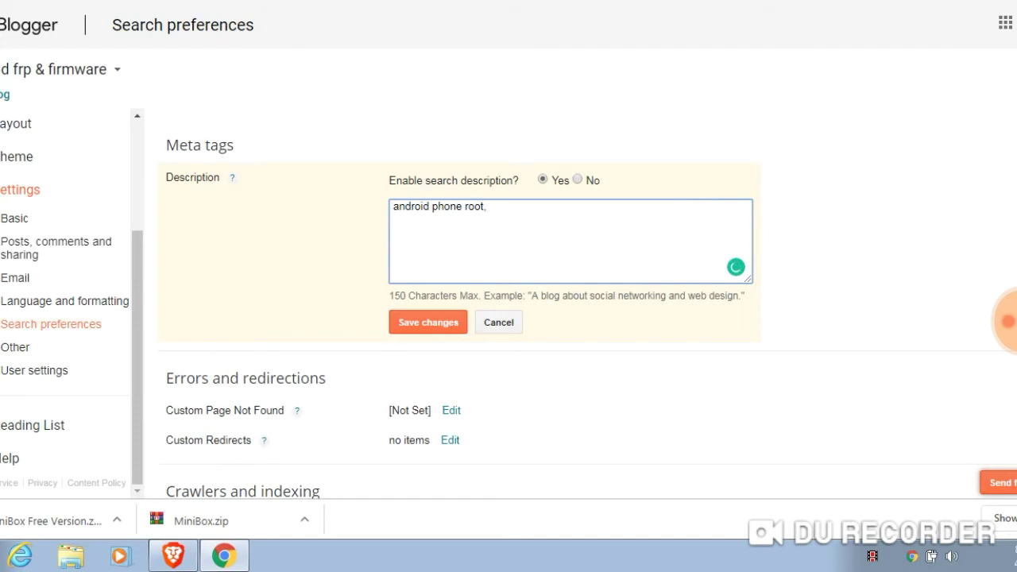
{"action": "key", "text": "ctrl+Tab"}
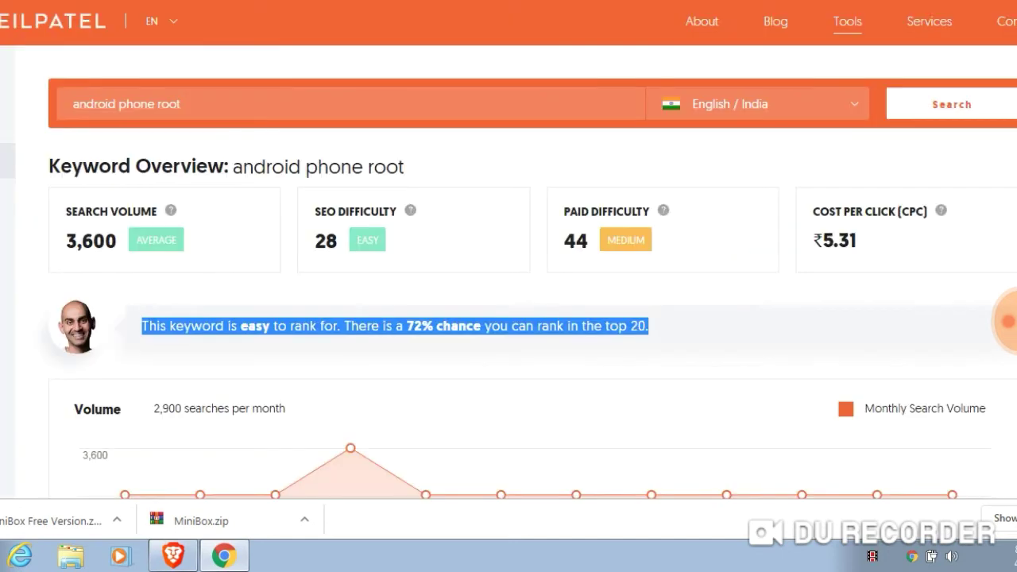
Replace 'android phone root' in the Ubersuggest search box with 'android phone factory reset'
{"action": "left_click_drag", "start_coordinate": [181, 104], "coordinate": [73, 104]}
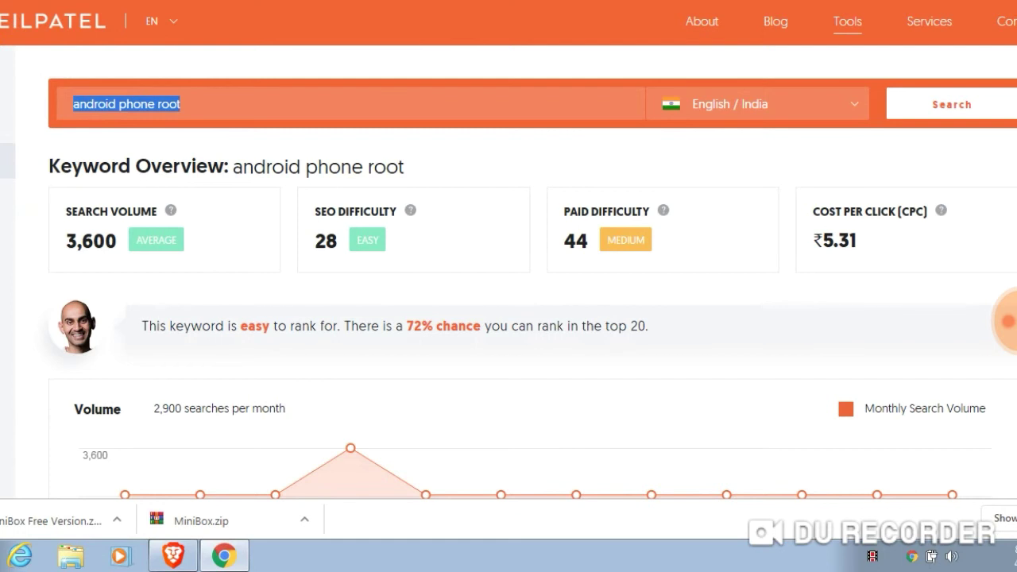
{"action": "key", "text": "BackSpace"}
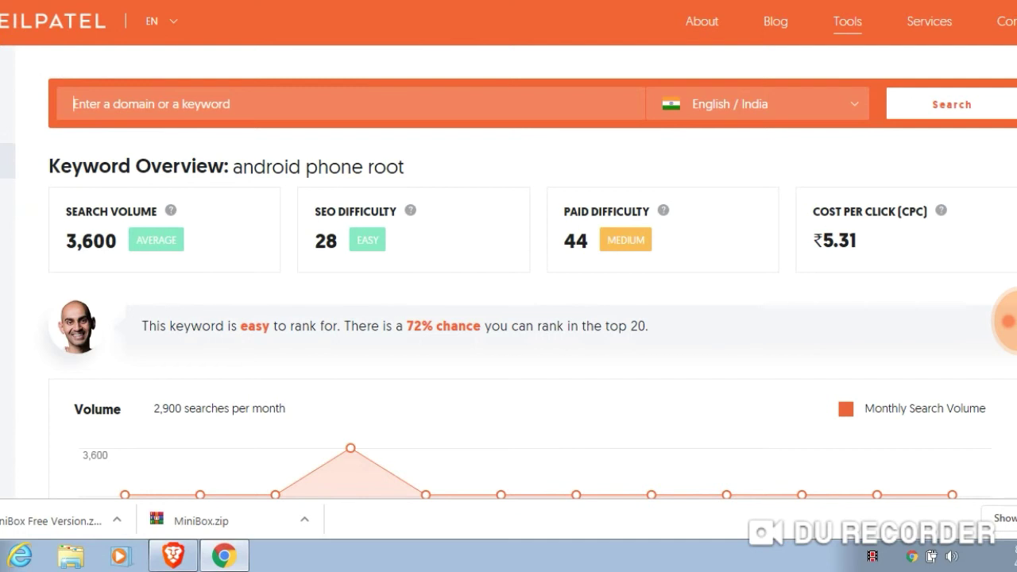
{"action": "type", "text": "and"}
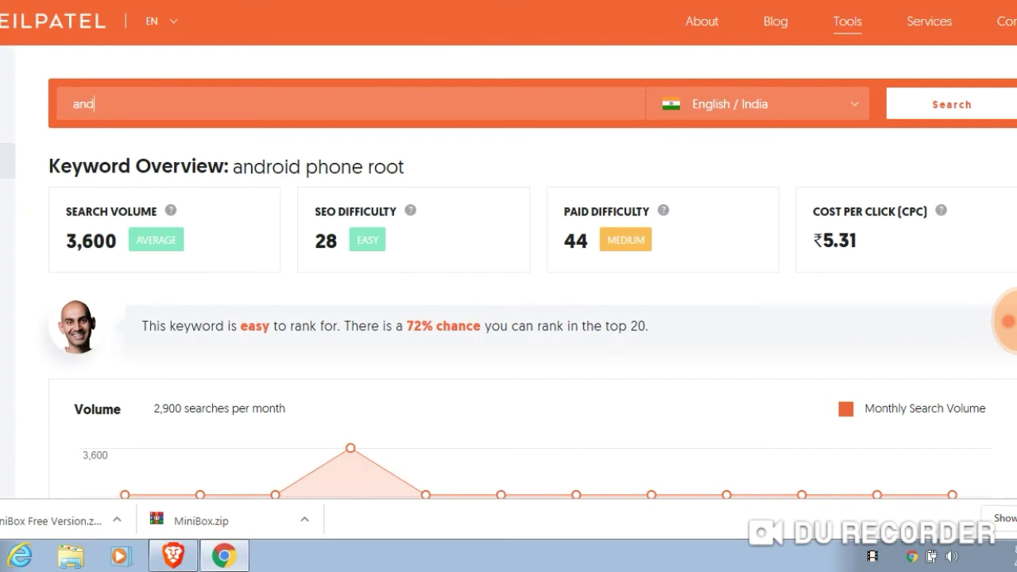
{"action": "type", "text": "roid phone factory res"}
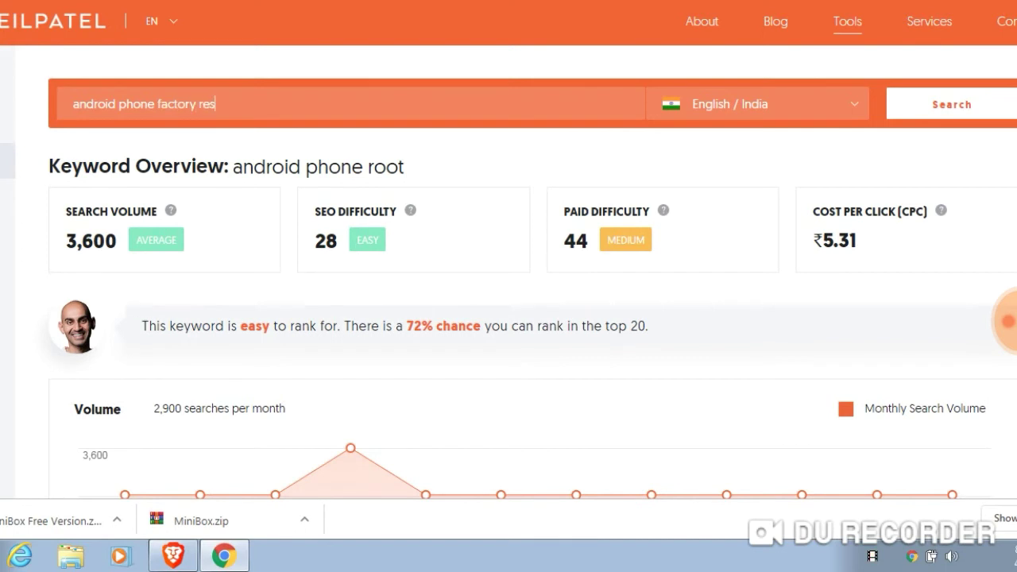
{"action": "type", "text": "tet"}
Run the Ubersuggest query, then search Google for the quoted 'android phone factory reset'
{"action": "key", "text": "Return"}
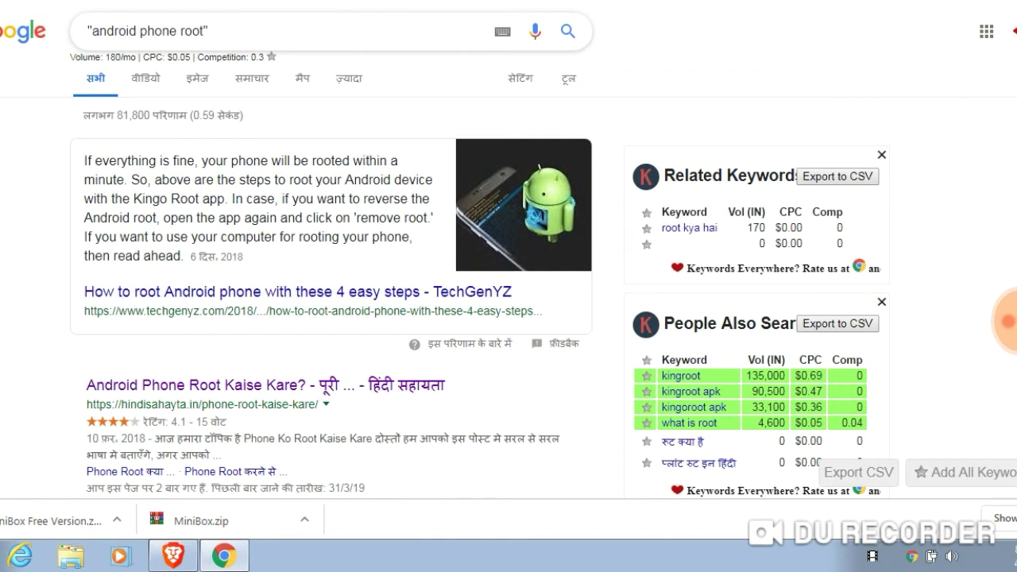
{"action": "key", "text": "Left"}
{"action": "key", "text": "BackSpace"}
{"action": "key", "text": "BackSpace"}
{"action": "key", "text": "BackSpace"}
{"action": "key", "text": "BackSpace"}
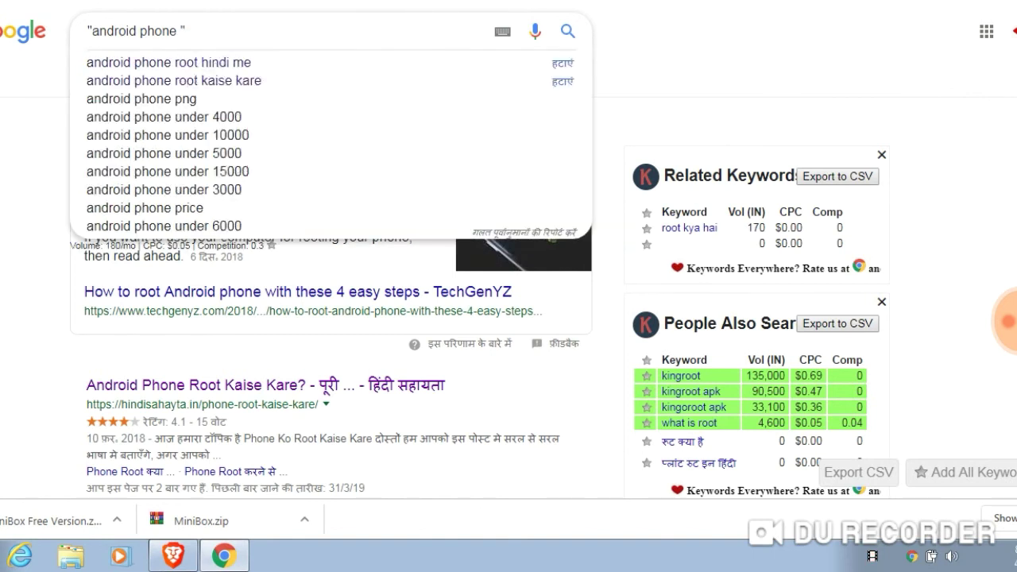
{"action": "type", "text": "factory reset"}
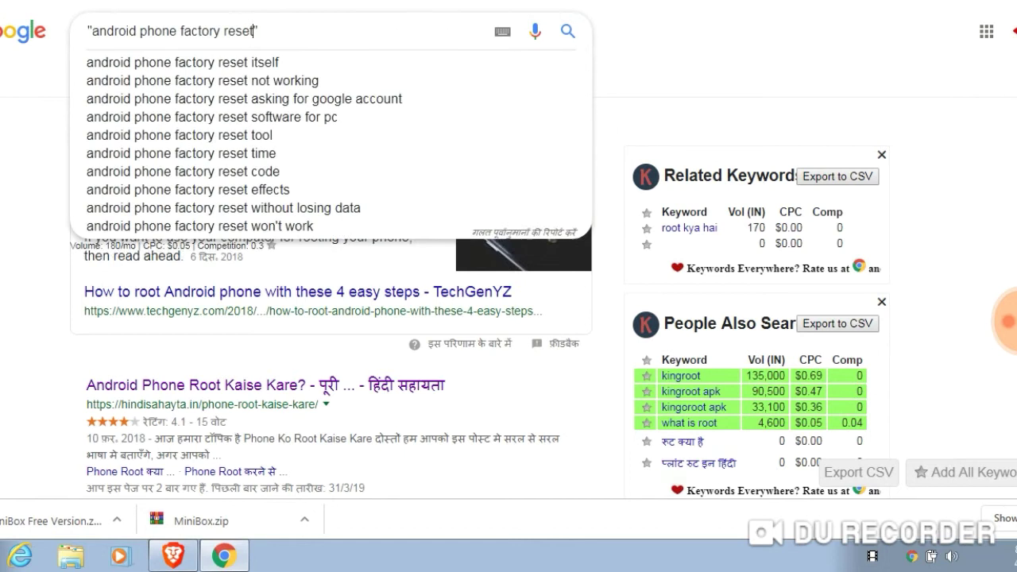
{"action": "key", "text": "Return"}
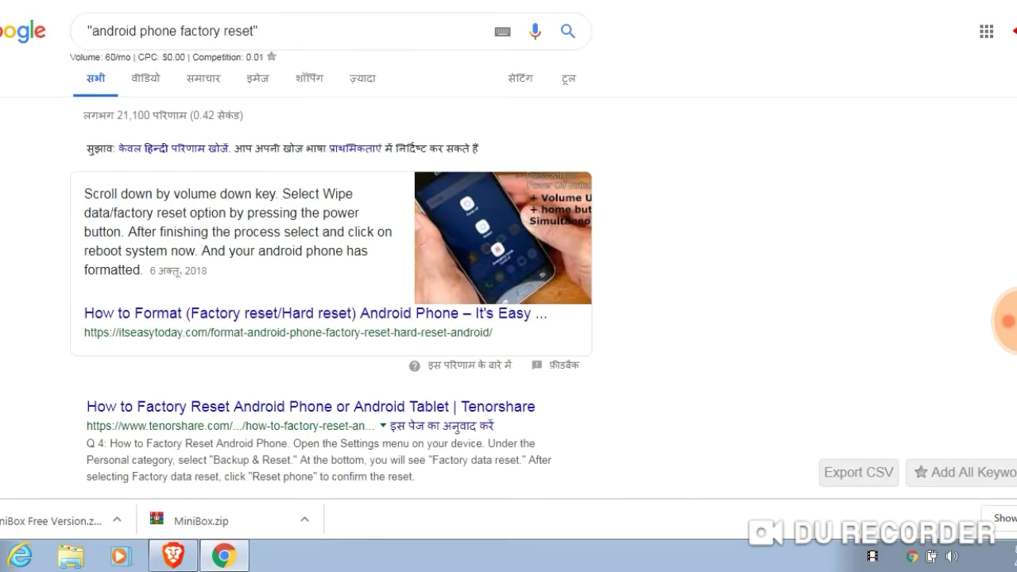
Review the results and highlight the EASY SEO difficulty rating
{"action": "scroll", "coordinate": [334, 278], "scroll_direction": "down", "scroll_amount": 10}
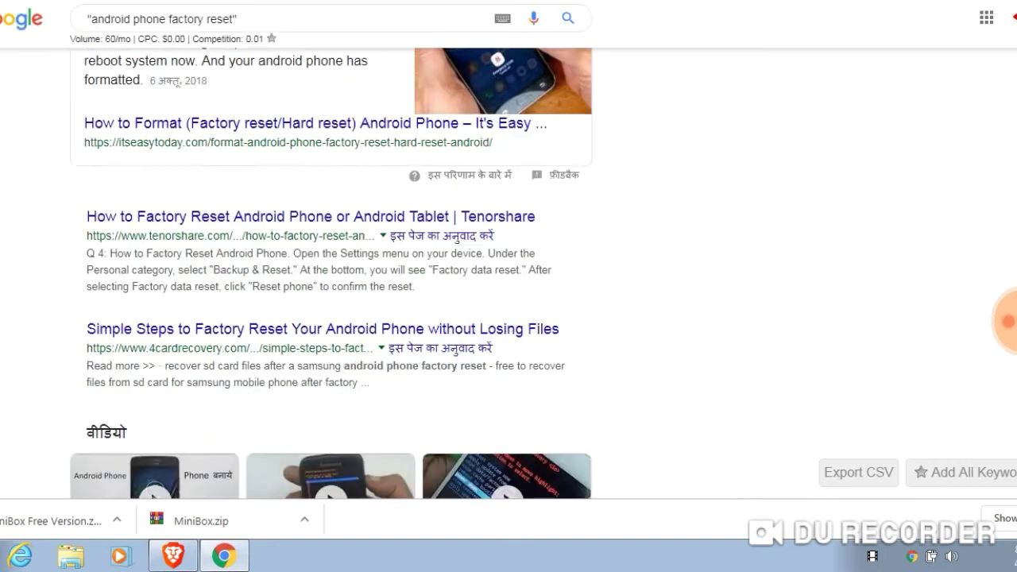
{"action": "scroll", "coordinate": [334, 278], "scroll_direction": "down", "scroll_amount": 3}
{"action": "scroll", "coordinate": [334, 278], "scroll_direction": "up", "scroll_amount": 15}
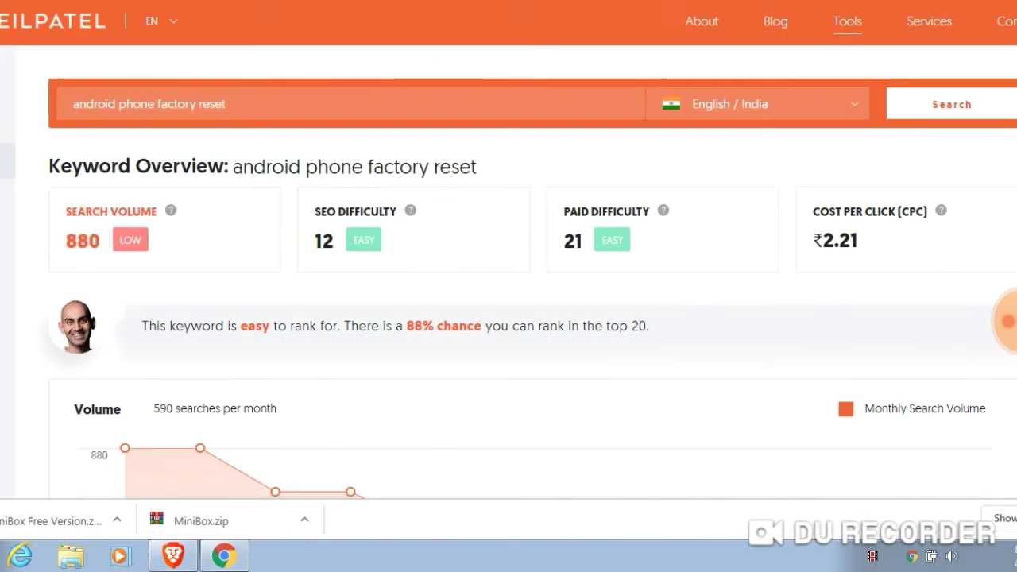
{"action": "double_click", "coordinate": [363, 240]}
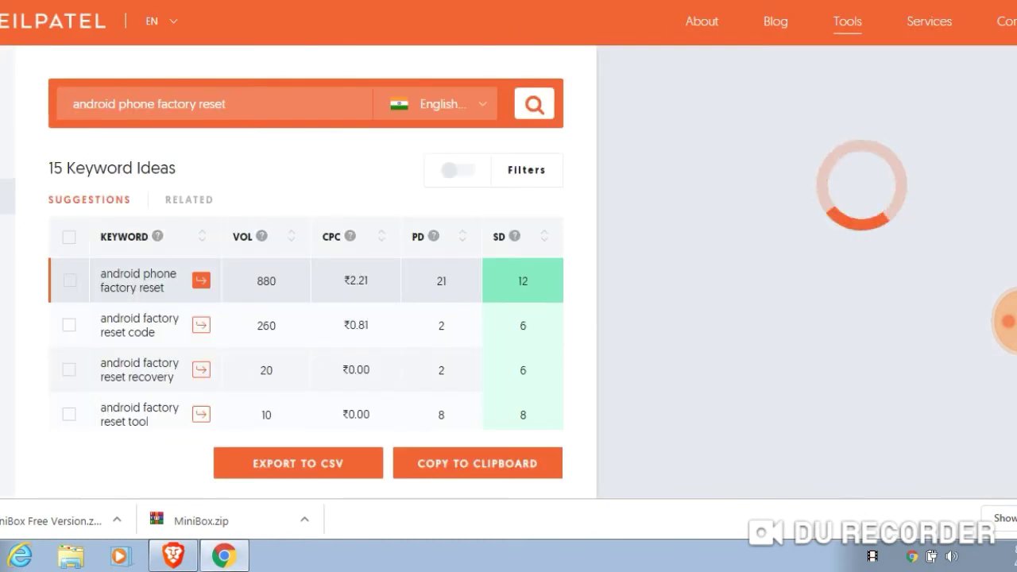
Return to Ubersuggest's keyword ideas for android phone factory reset
{"action": "mouse_move", "coordinate": [161, 21]}
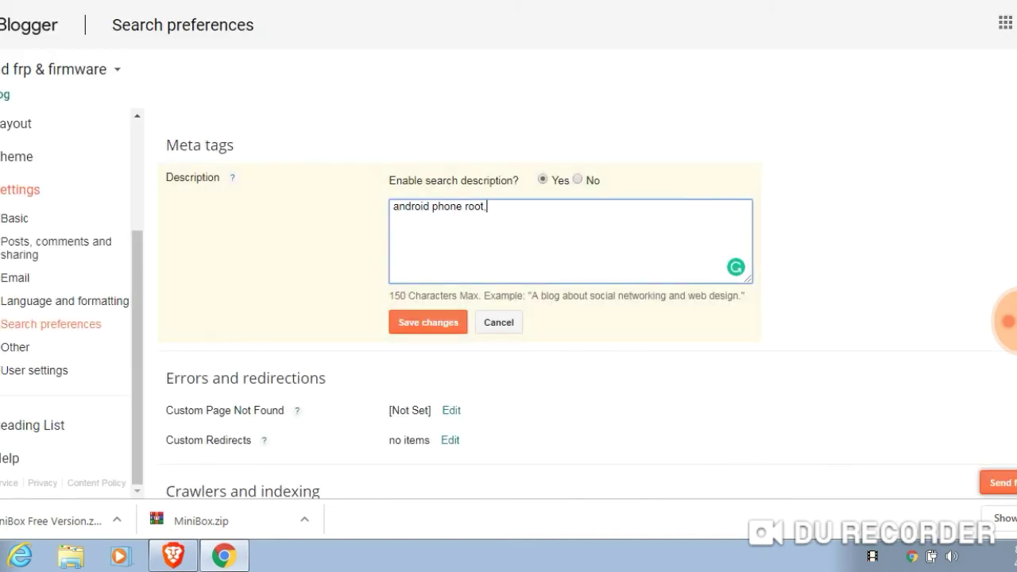
Add 'android phone factory reset, android' and 'mobile phone' to the search description
{"action": "type", "text": "android"}
{"action": "type", "text": " phone "}
{"action": "type", "text": "fac"}
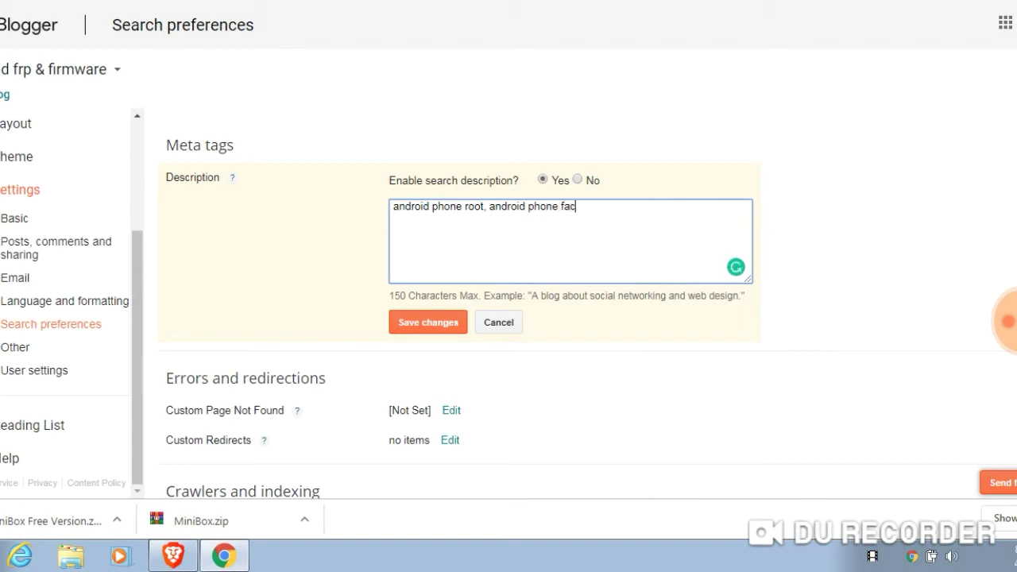
{"action": "type", "text": "tory reset, android"}
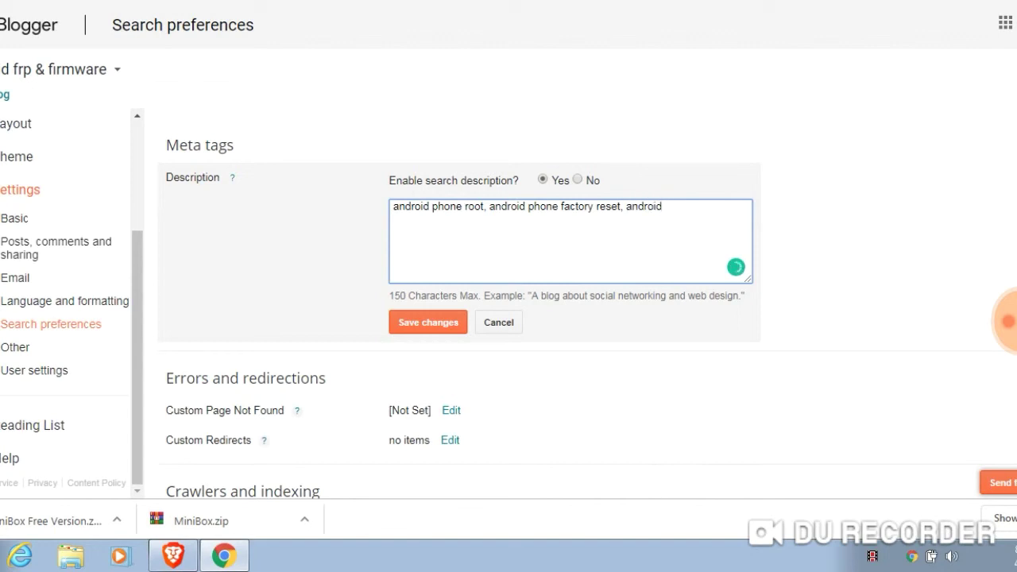
{"action": "type", "text": "mobile"}
{"action": "type", "text": " phone"}
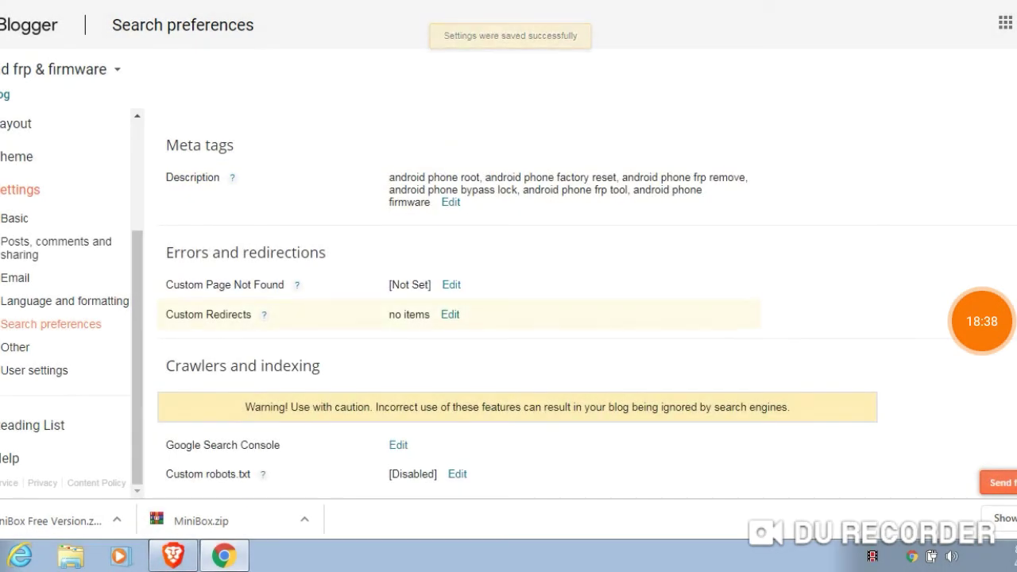
Open Custom Redirects and cancel without adding any redirect
{"action": "scroll", "coordinate": [516, 317], "scroll_direction": "down", "scroll_amount": 2}
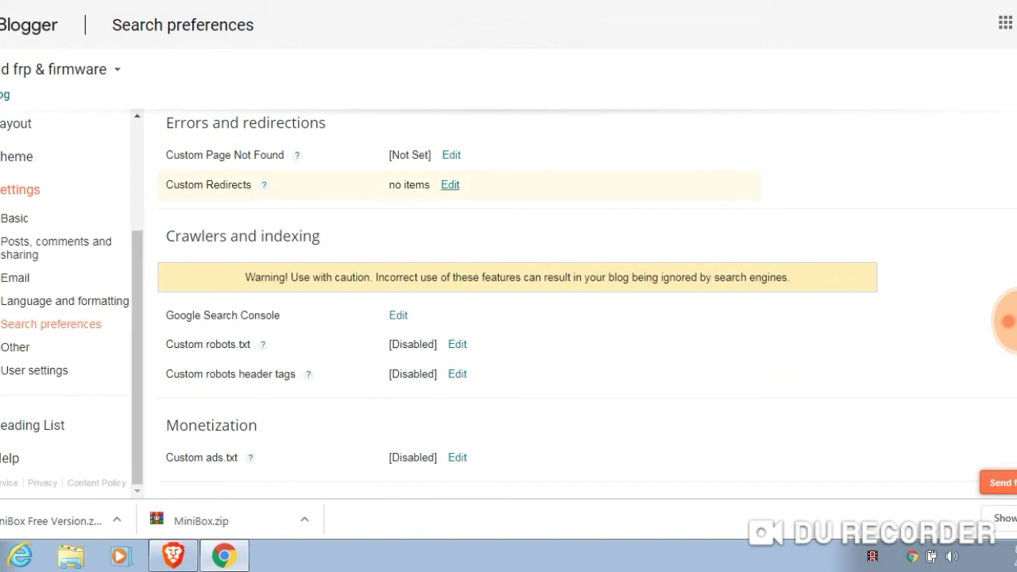
{"action": "left_click", "coordinate": [449, 185]}
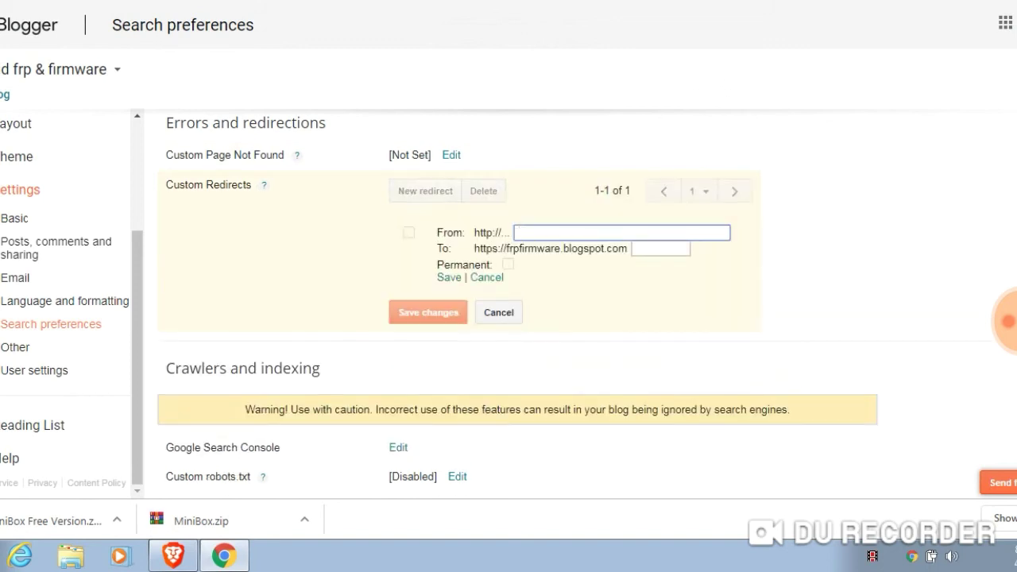
{"action": "left_click", "coordinate": [408, 232]}
{"action": "left_click", "coordinate": [409, 232]}
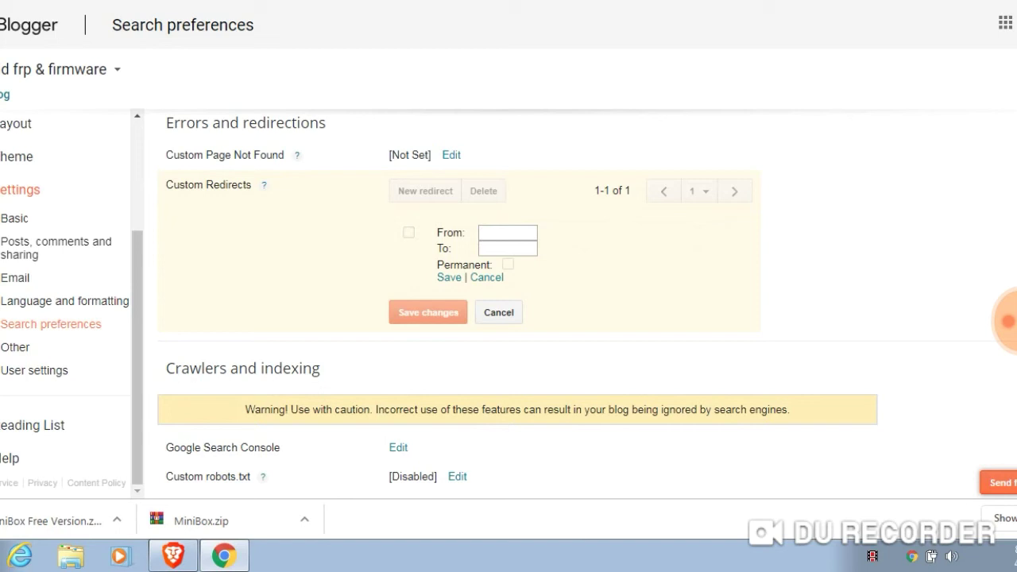
{"action": "left_click", "coordinate": [408, 231]}
{"action": "left_click", "coordinate": [408, 232]}
{"action": "left_click", "coordinate": [499, 312]}
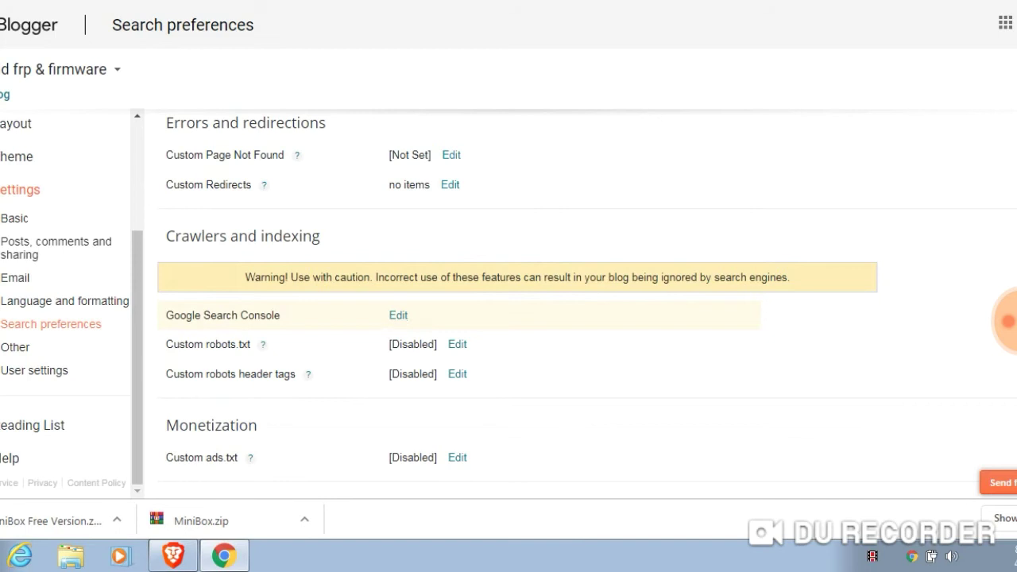
Keep custom robots.txt set to No and save the change
{"action": "left_click_drag", "start_coordinate": [409, 315], "coordinate": [389, 315]}
{"action": "left_click_drag", "start_coordinate": [166, 315], "coordinate": [281, 315]}
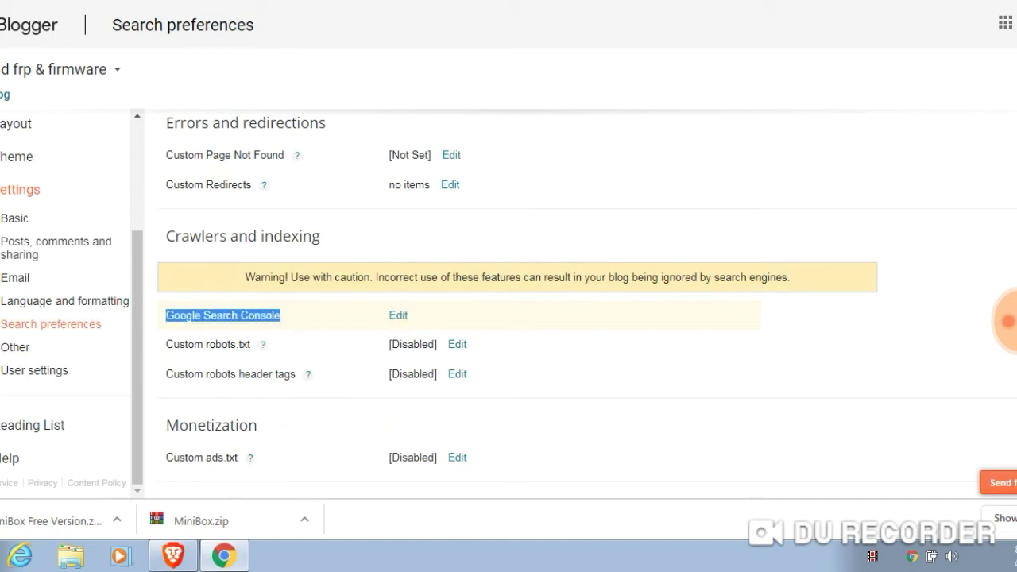
{"action": "left_click", "coordinate": [239, 344]}
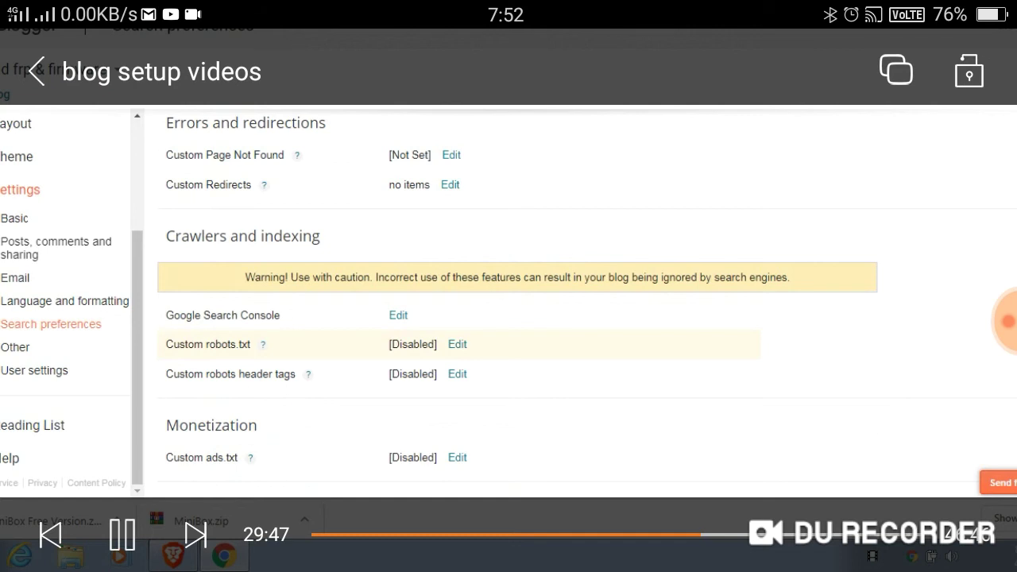
{"action": "left_click_drag", "start_coordinate": [165, 344], "coordinate": [239, 344]}
{"action": "left_click", "coordinate": [457, 344]}
{"action": "left_click", "coordinate": [610, 347]}
{"action": "left_click", "coordinate": [428, 378]}
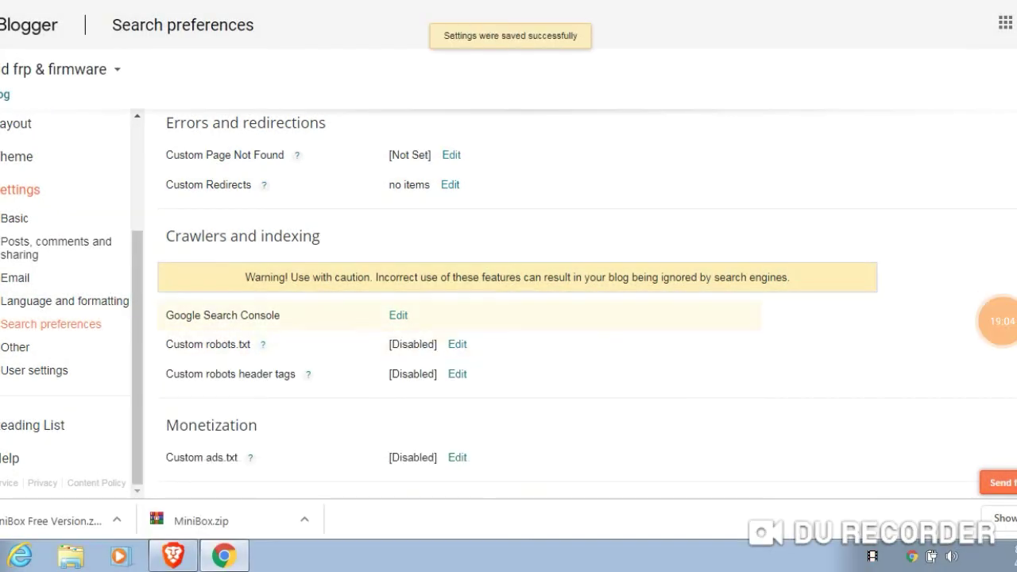
Enable custom robots header tags: home page 'all', posts and pages 'all' plus 'noodp'
{"action": "left_click", "coordinate": [456, 374]}
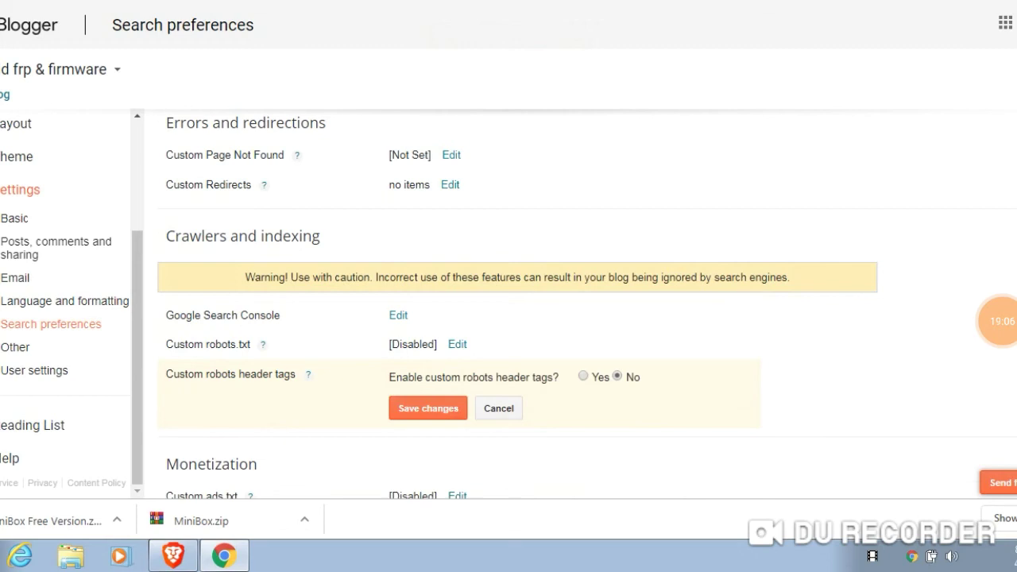
{"action": "left_click", "coordinate": [583, 375]}
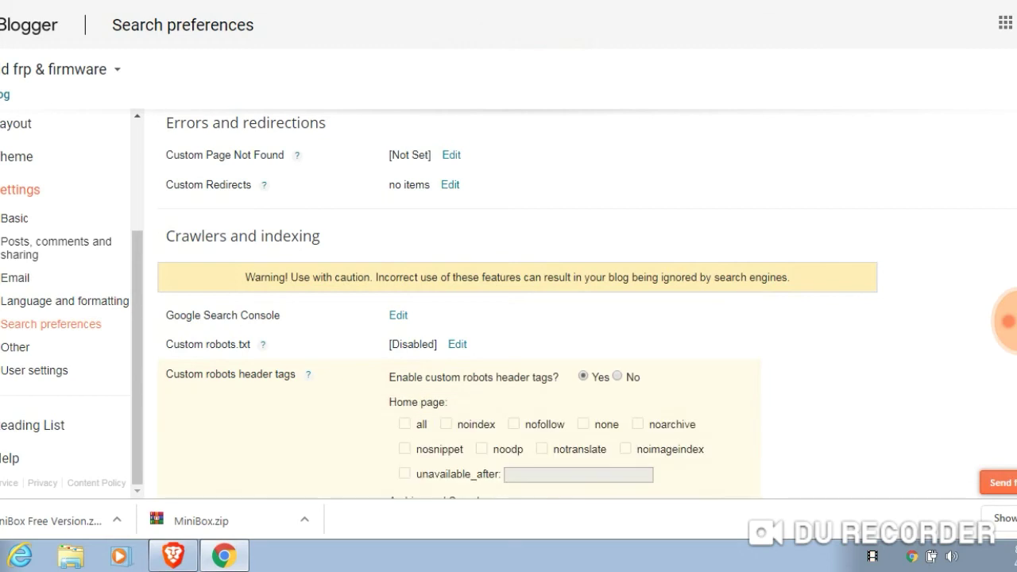
{"action": "left_click", "coordinate": [404, 424]}
{"action": "scroll", "coordinate": [517, 310], "scroll_direction": "down", "scroll_amount": 3}
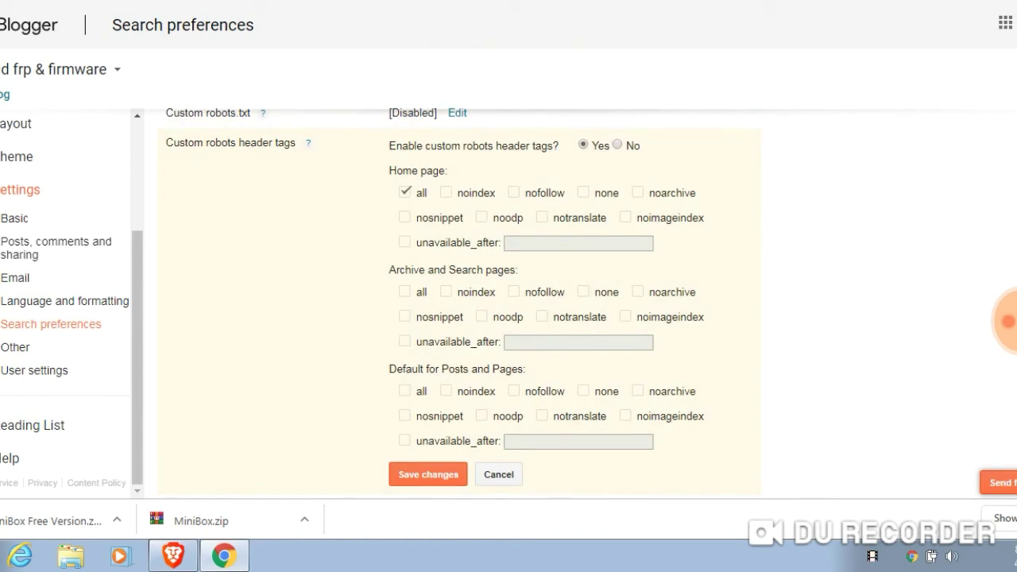
{"action": "left_click", "coordinate": [404, 391]}
{"action": "left_click", "coordinate": [482, 414]}
Set archive and search pages to 'noindex' and 'noodp', then save the header tags
{"action": "left_click", "coordinate": [445, 291]}
{"action": "left_click", "coordinate": [481, 316]}
{"action": "left_click_drag", "start_coordinate": [389, 270], "coordinate": [518, 269]}
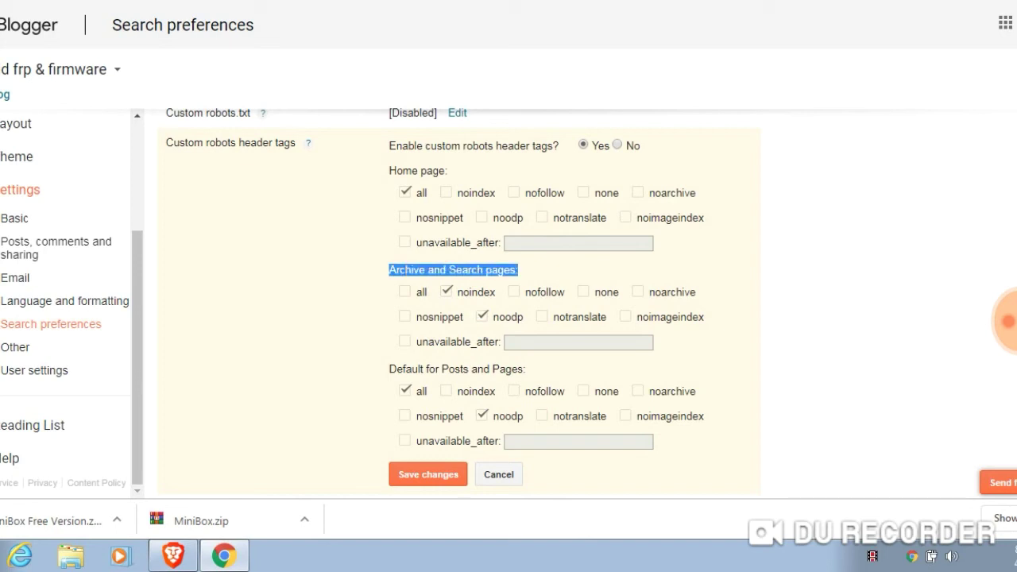
{"action": "left_click", "coordinate": [518, 269]}
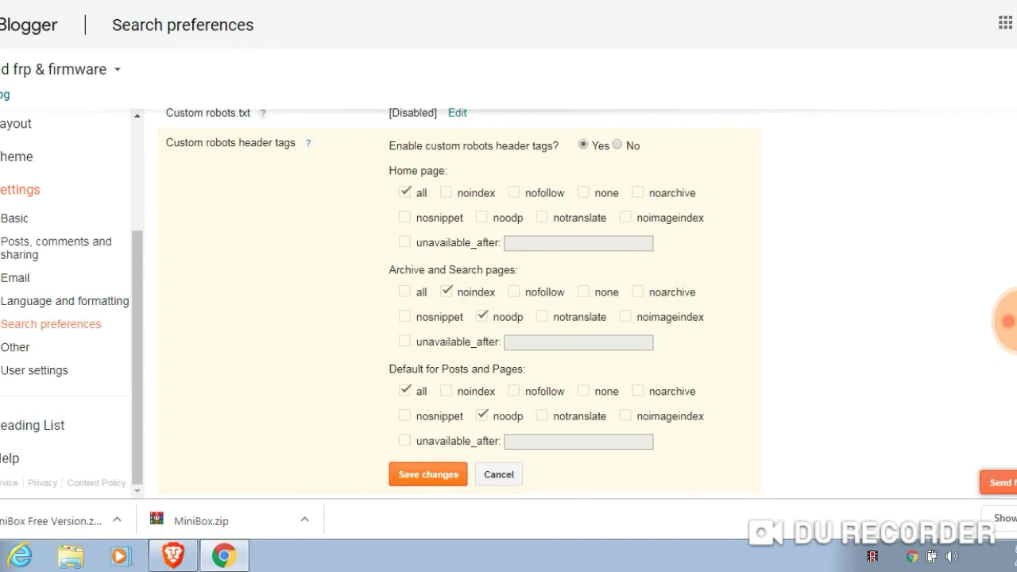
{"action": "left_click", "coordinate": [427, 474]}
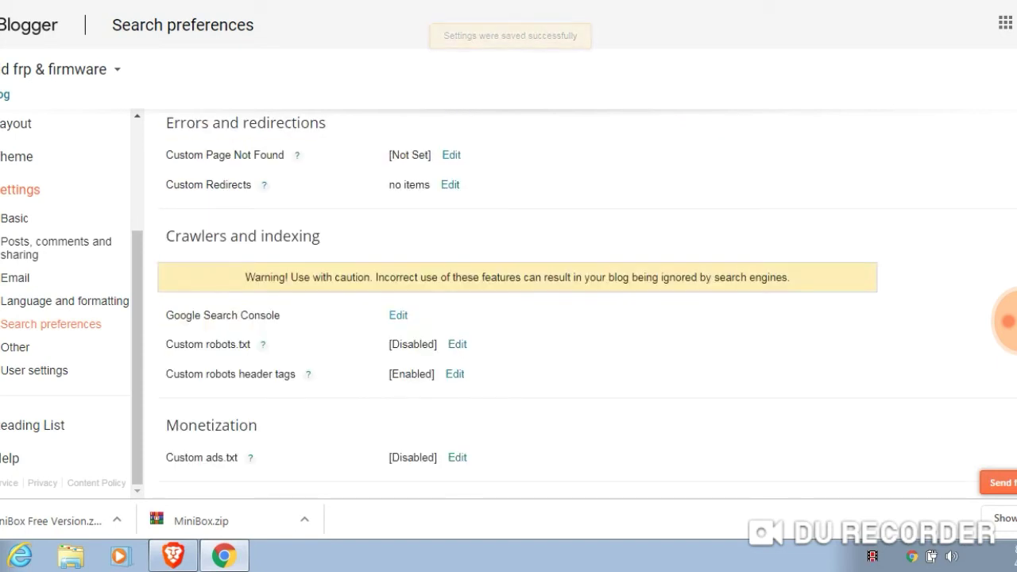
Point out the Custom ads.txt and Monetization settings, then go to Other settings
{"action": "left_click_drag", "start_coordinate": [165, 458], "coordinate": [238, 457]}
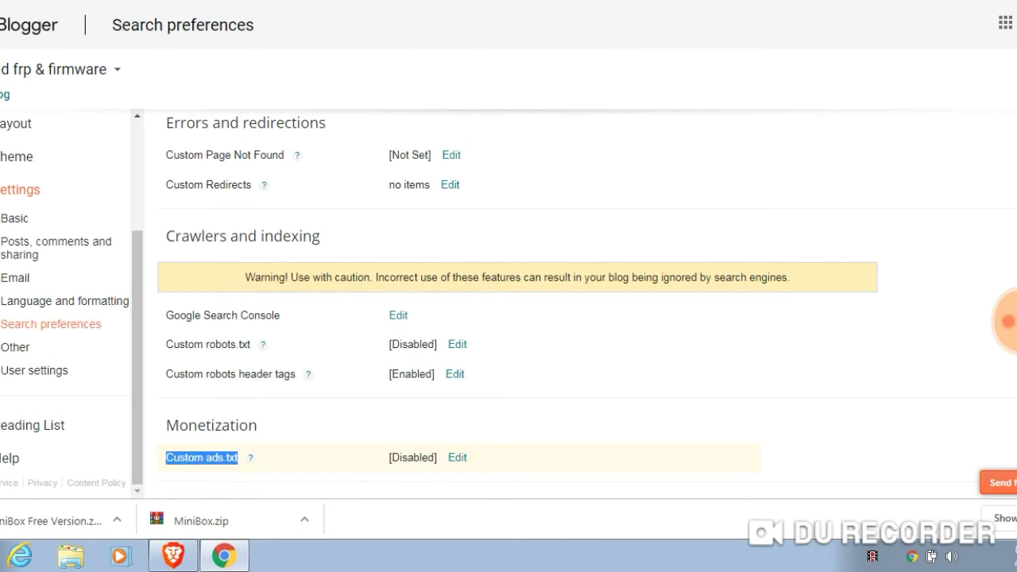
{"action": "double_click", "coordinate": [210, 425]}
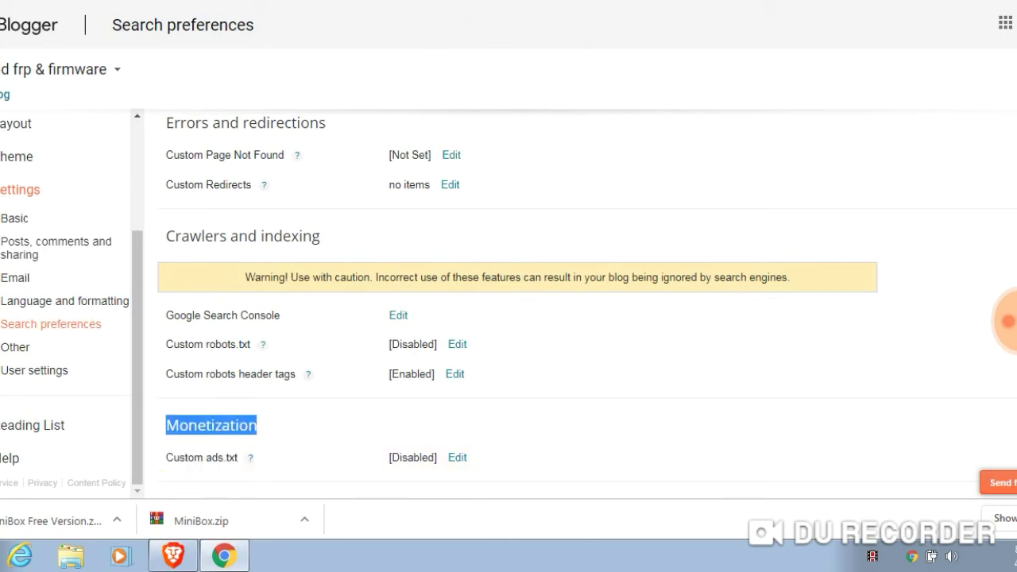
{"action": "left_click", "coordinate": [15, 347]}
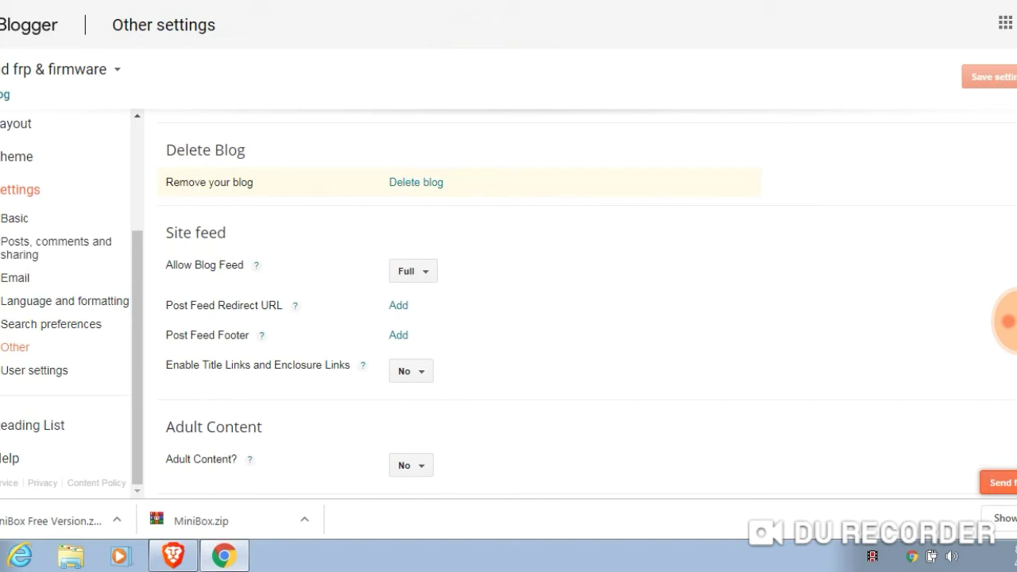
Keep Adult Content set to No and save the Other settings
{"action": "triple_click", "coordinate": [209, 182]}
{"action": "left_click_drag", "start_coordinate": [166, 459], "coordinate": [228, 459]}
{"action": "left_click", "coordinate": [411, 465]}
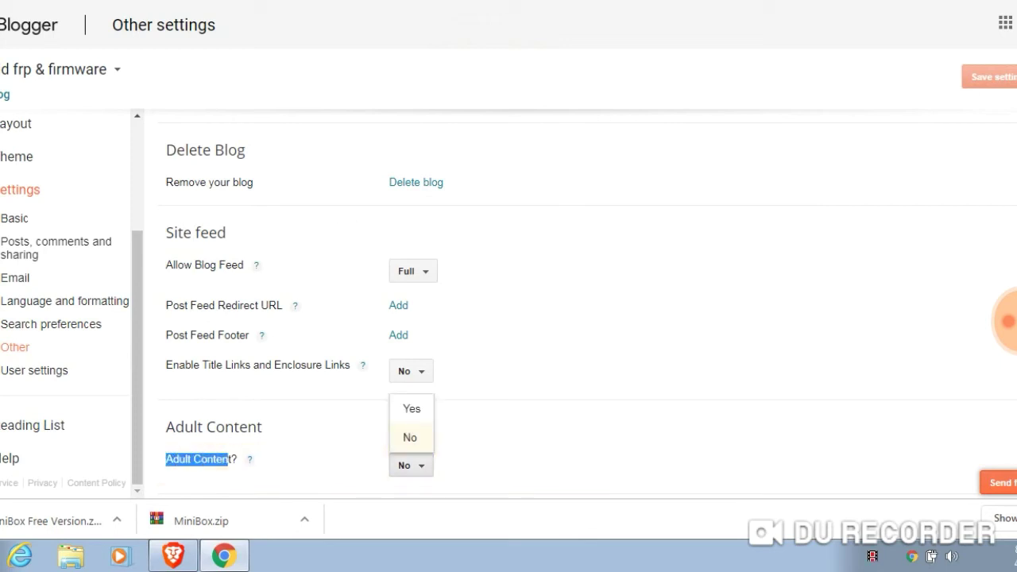
{"action": "left_click", "coordinate": [410, 437]}
{"action": "left_click", "coordinate": [989, 77]}
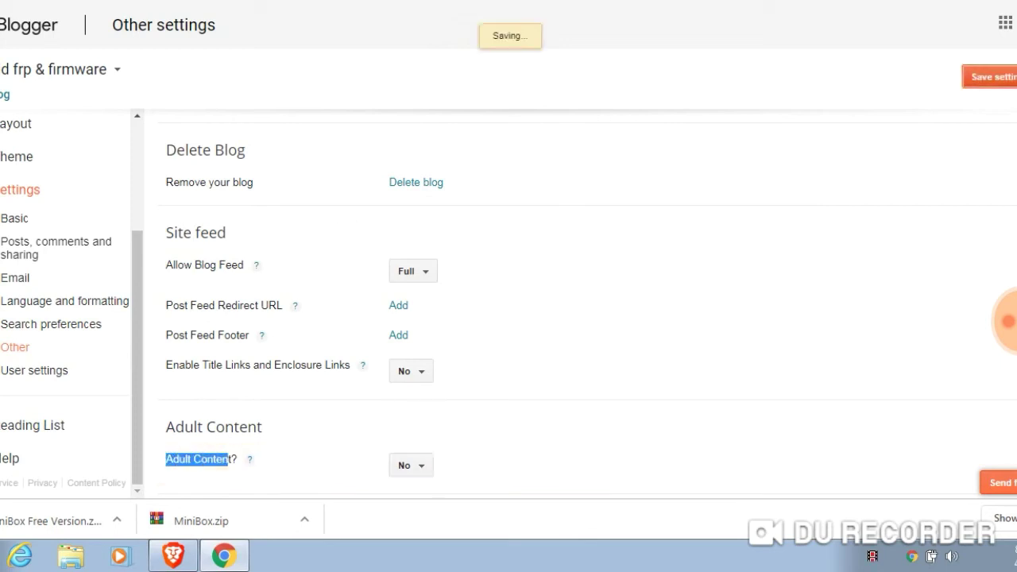
Visit the User settings page, then open the theme's Edit HTML code editor
{"action": "scroll", "coordinate": [508, 302], "scroll_direction": "down", "scroll_amount": 2}
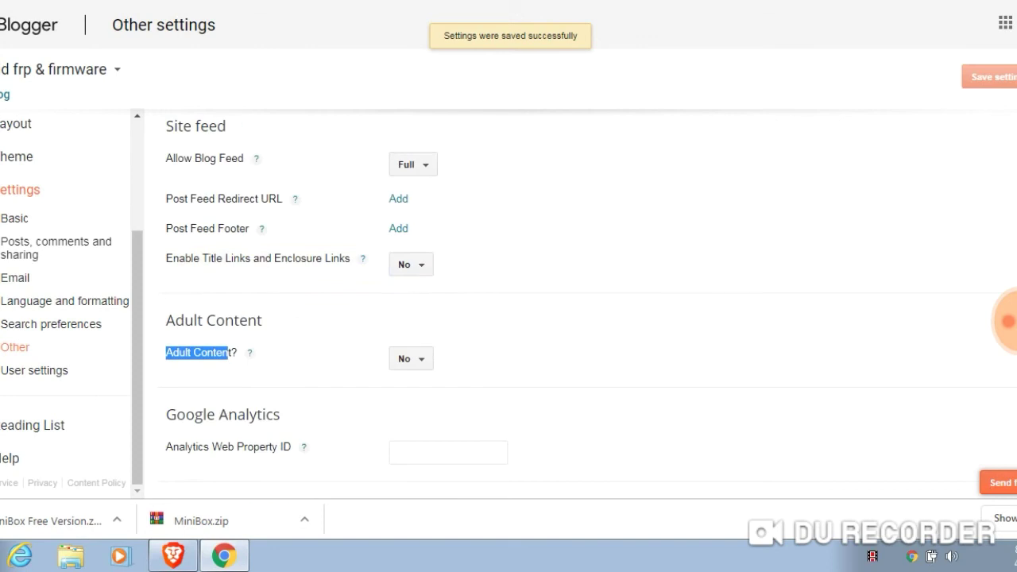
{"action": "left_click", "coordinate": [34, 371]}
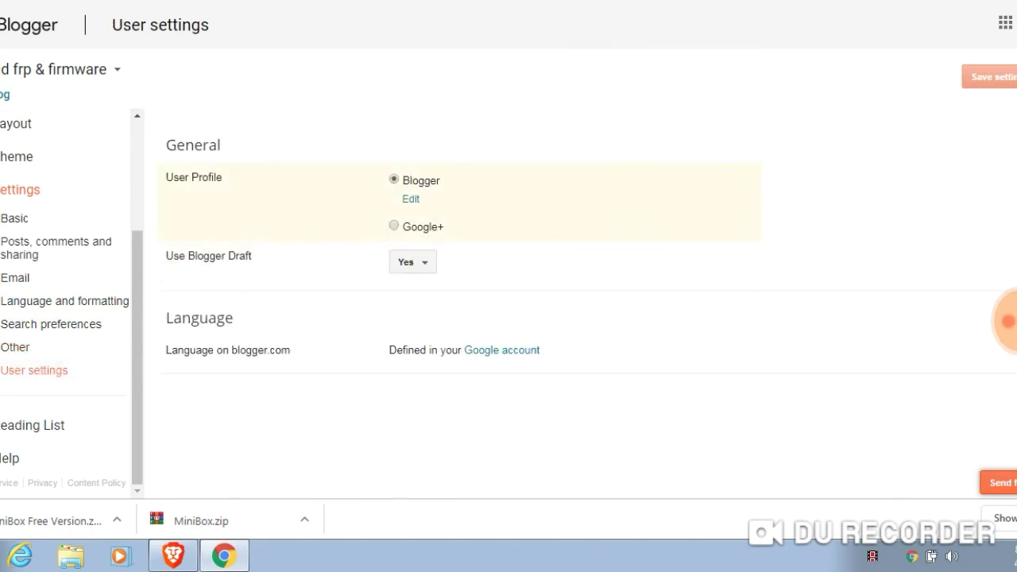
{"action": "left_click", "coordinate": [411, 198]}
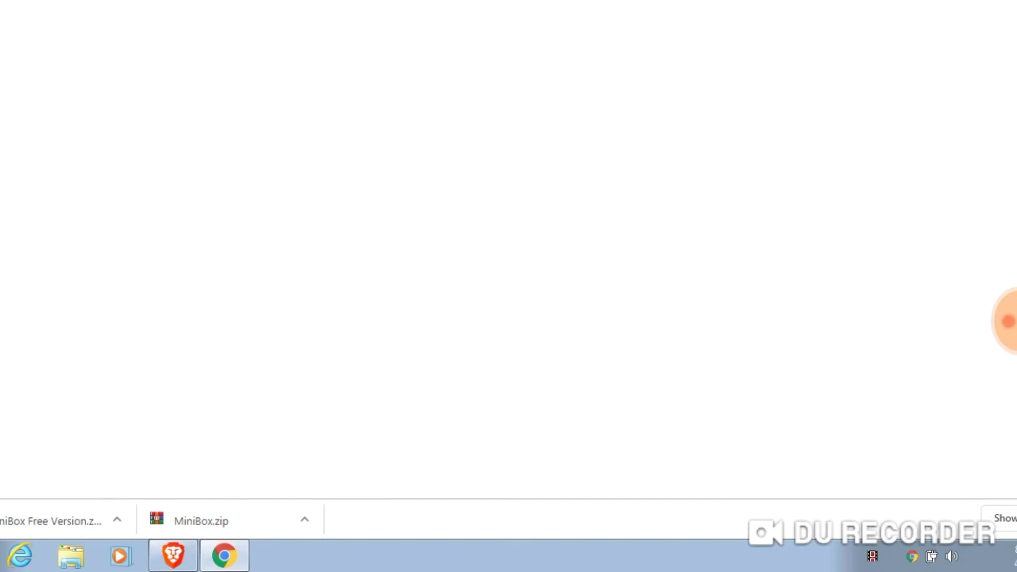
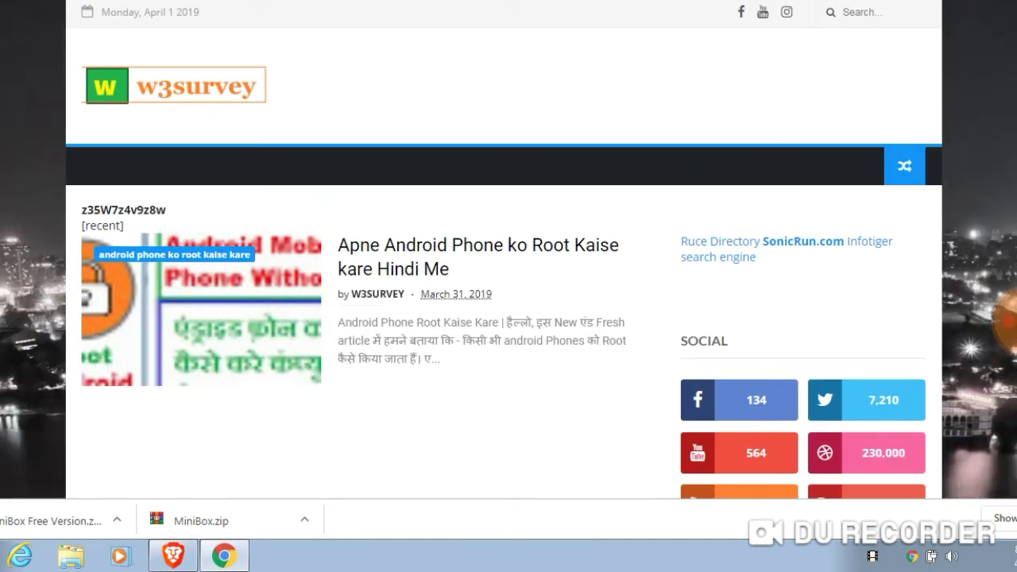
Search the w3survey blog for 'meta tag' and open the 'Blogger Ke Liye Meta Tag Generate Kaise Kare' post
{"action": "left_click", "coordinate": [862, 12]}
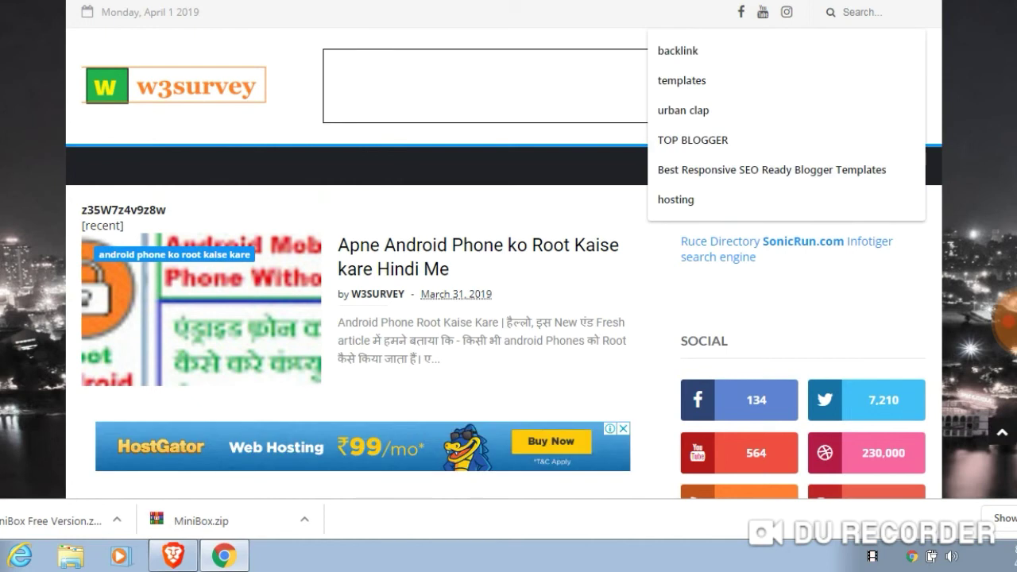
{"action": "type", "text": "meta tag"}
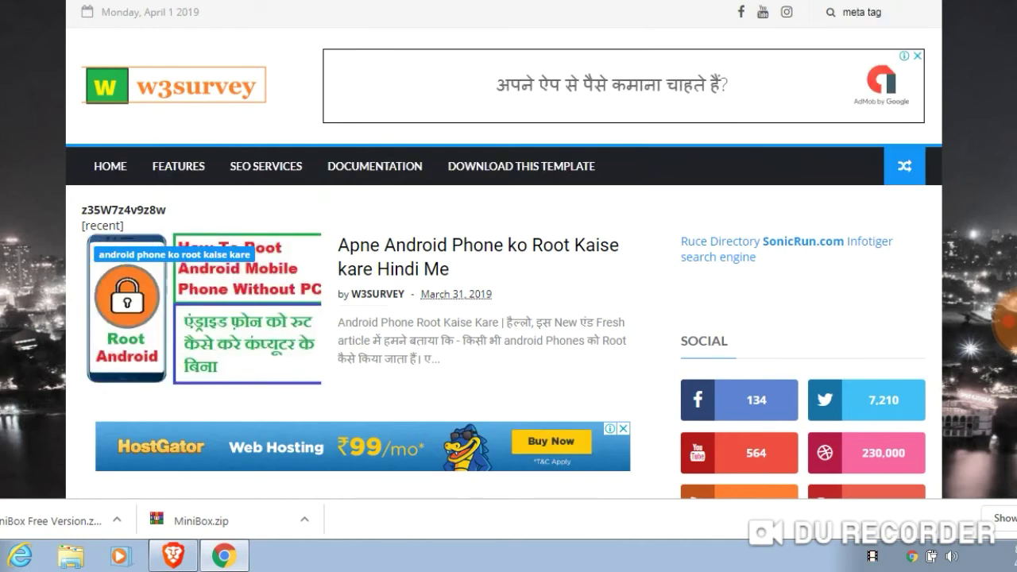
{"action": "key", "text": "Return"}
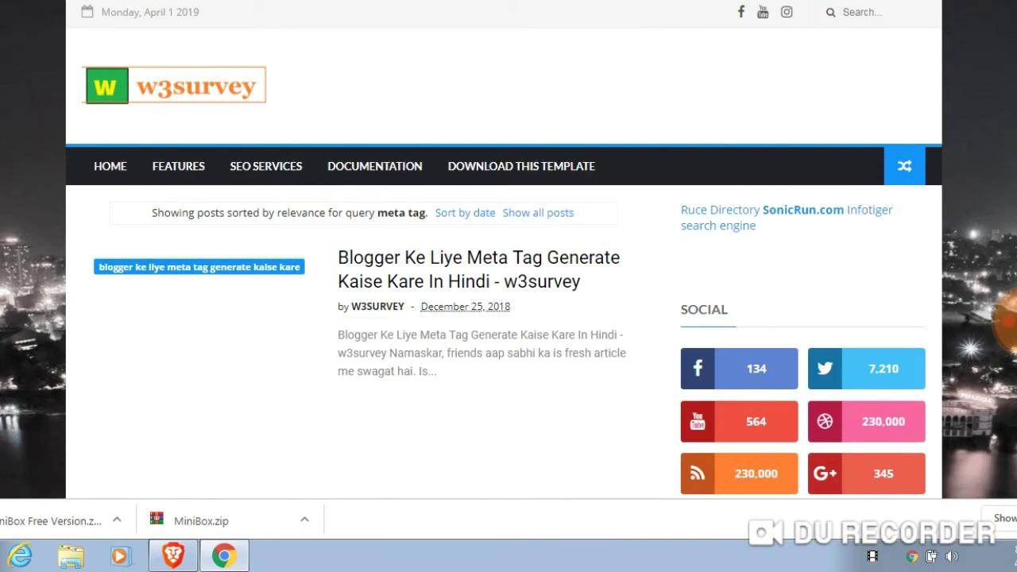
{"action": "left_click_drag", "start_coordinate": [340, 257], "coordinate": [518, 282]}
{"action": "left_click", "coordinate": [517, 282]}
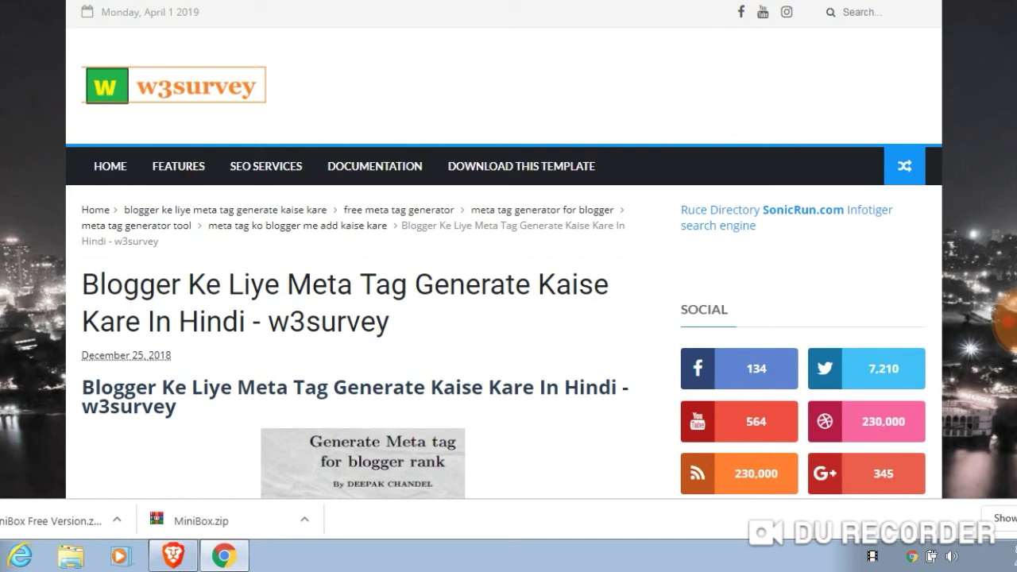
Read through the opening paragraphs of the meta tag article
{"action": "scroll", "coordinate": [504, 249], "scroll_direction": "down", "scroll_amount": 6}
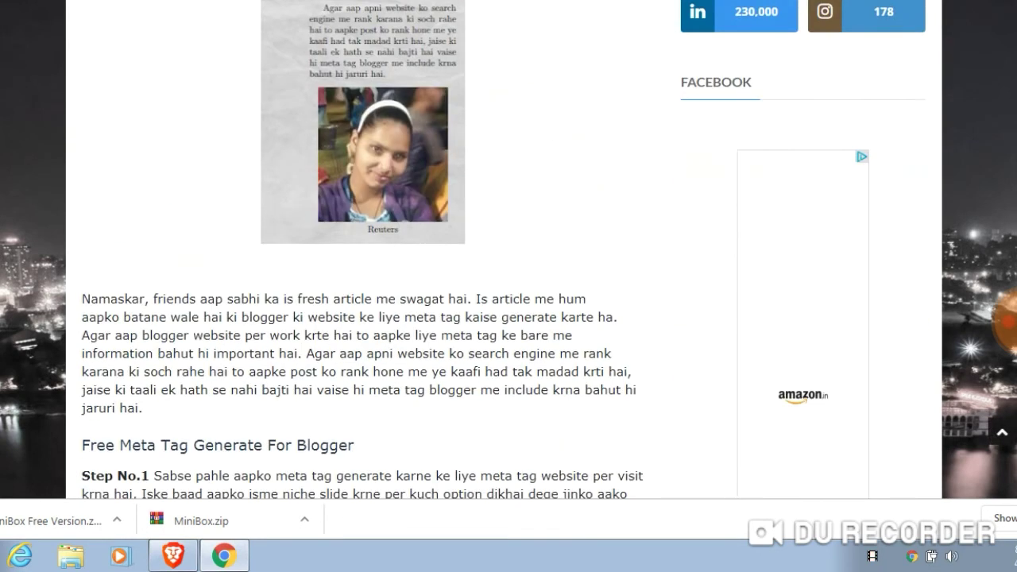
{"action": "triple_click", "coordinate": [358, 352]}
{"action": "left_click", "coordinate": [358, 352]}
{"action": "scroll", "coordinate": [357, 318], "scroll_direction": "down", "scroll_amount": 2}
{"action": "scroll", "coordinate": [357, 317], "scroll_direction": "down", "scroll_amount": 10}
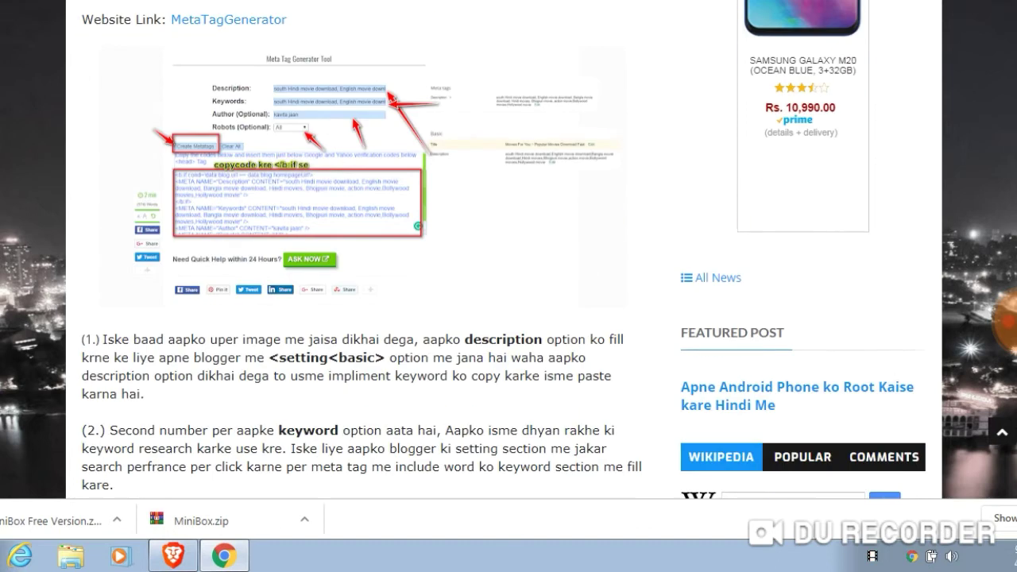
{"action": "scroll", "coordinate": [358, 318], "scroll_direction": "down", "scroll_amount": 1}
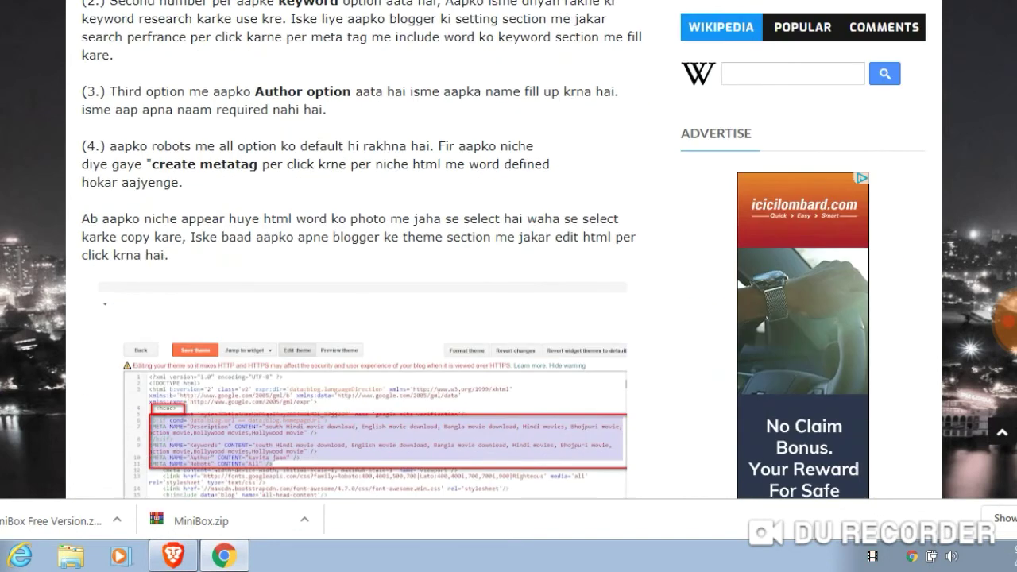
Go over the article's steps, including the Author option, and follow its MetaTagGenerator link
{"action": "left_click_drag", "start_coordinate": [255, 91], "coordinate": [351, 92]}
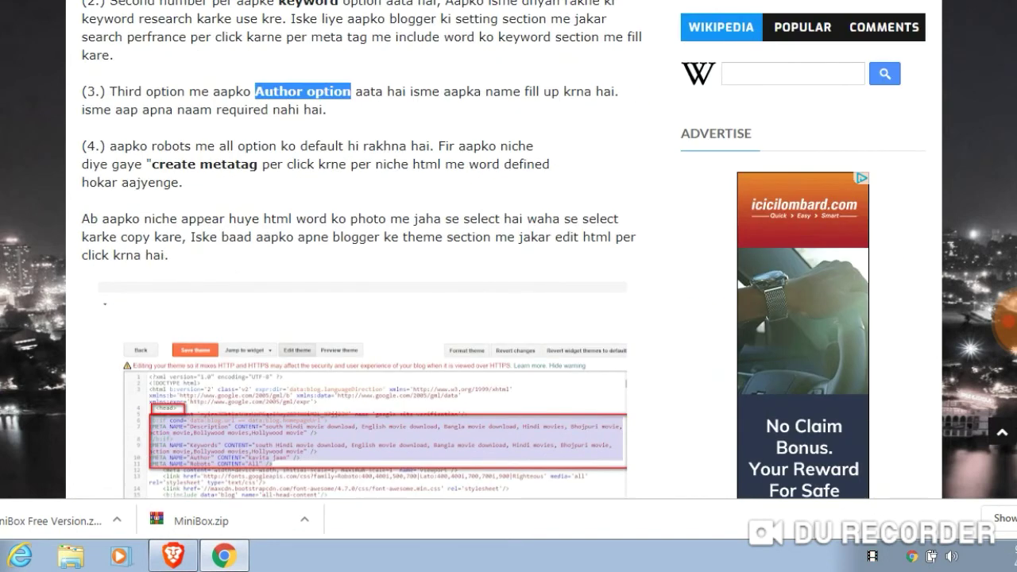
{"action": "left_click_drag", "start_coordinate": [151, 164], "coordinate": [223, 165]}
{"action": "left_click_drag", "start_coordinate": [295, 219], "coordinate": [295, 237]}
{"action": "left_click", "coordinate": [295, 237]}
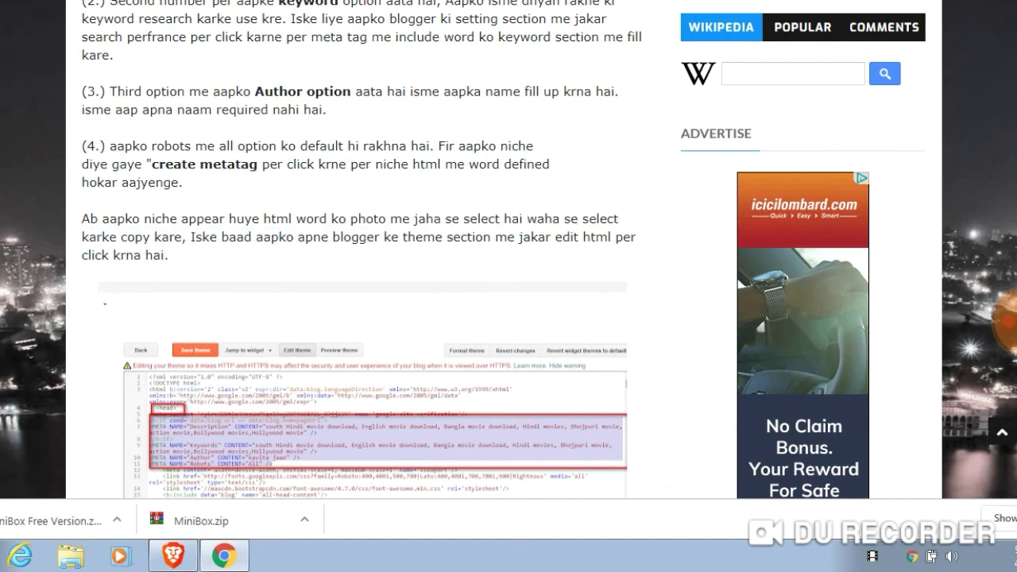
{"action": "scroll", "coordinate": [504, 249], "scroll_direction": "down", "scroll_amount": 1}
{"action": "scroll", "coordinate": [358, 250], "scroll_direction": "down", "scroll_amount": 9}
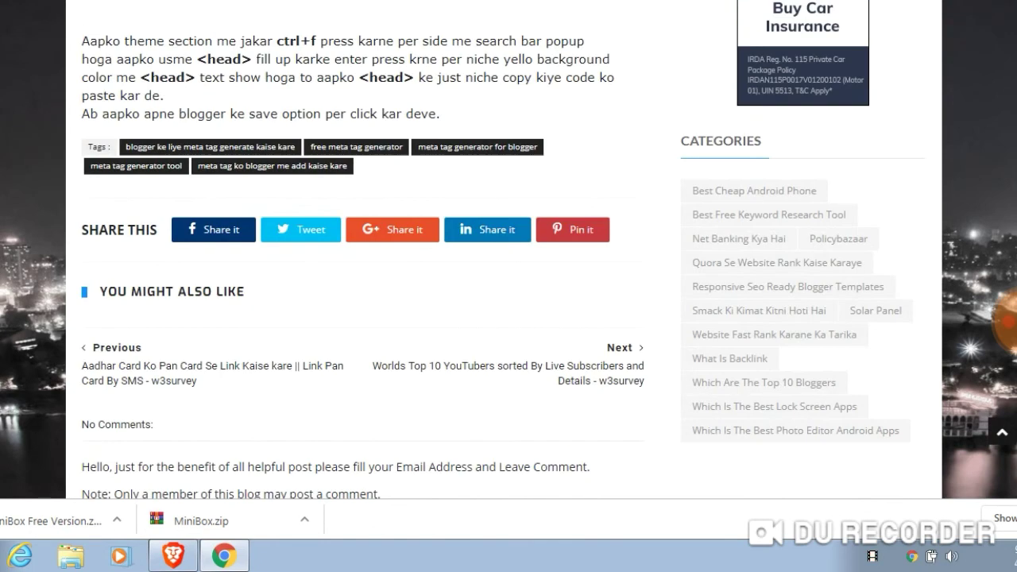
{"action": "scroll", "coordinate": [504, 250], "scroll_direction": "up", "scroll_amount": 6}
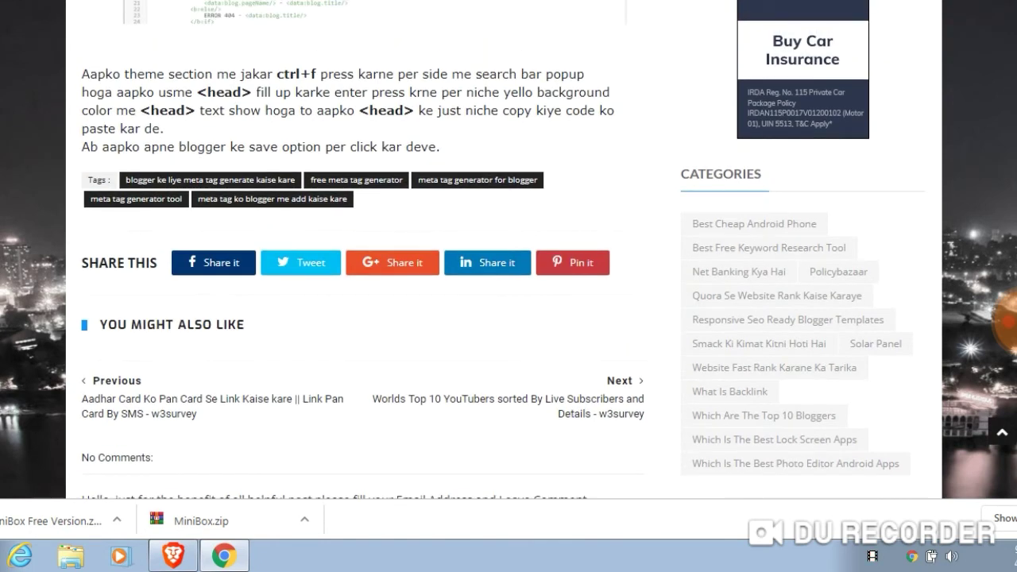
{"action": "scroll", "coordinate": [358, 249], "scroll_direction": "up", "scroll_amount": 15}
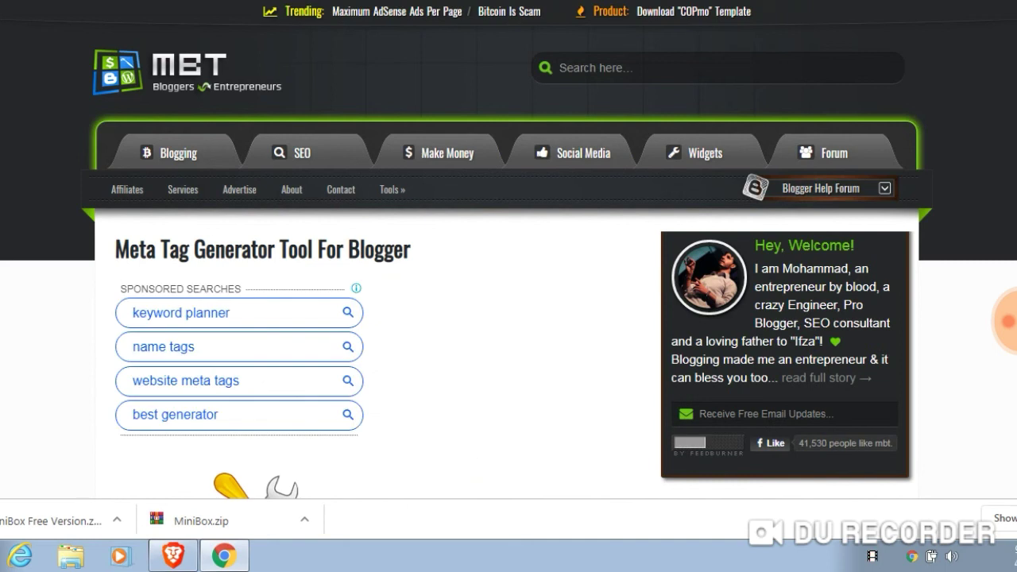
Look over the MyBloggerTricks generator form, then return to the Blogger theme HTML editor
{"action": "scroll", "coordinate": [508, 318], "scroll_direction": "down", "scroll_amount": 10}
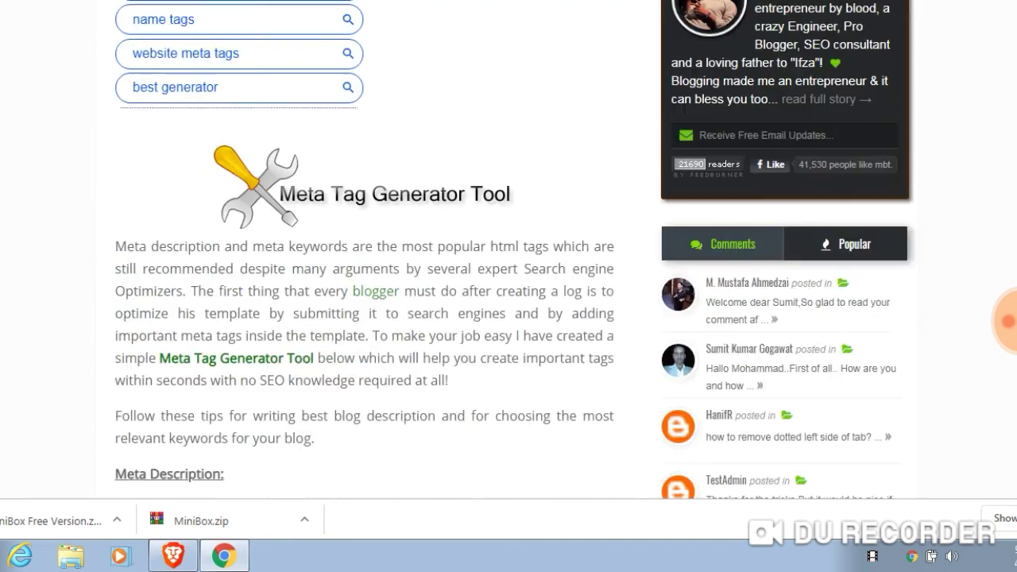
{"action": "scroll", "coordinate": [509, 317], "scroll_direction": "down", "scroll_amount": 10}
{"action": "scroll", "coordinate": [508, 318], "scroll_direction": "up", "scroll_amount": 4}
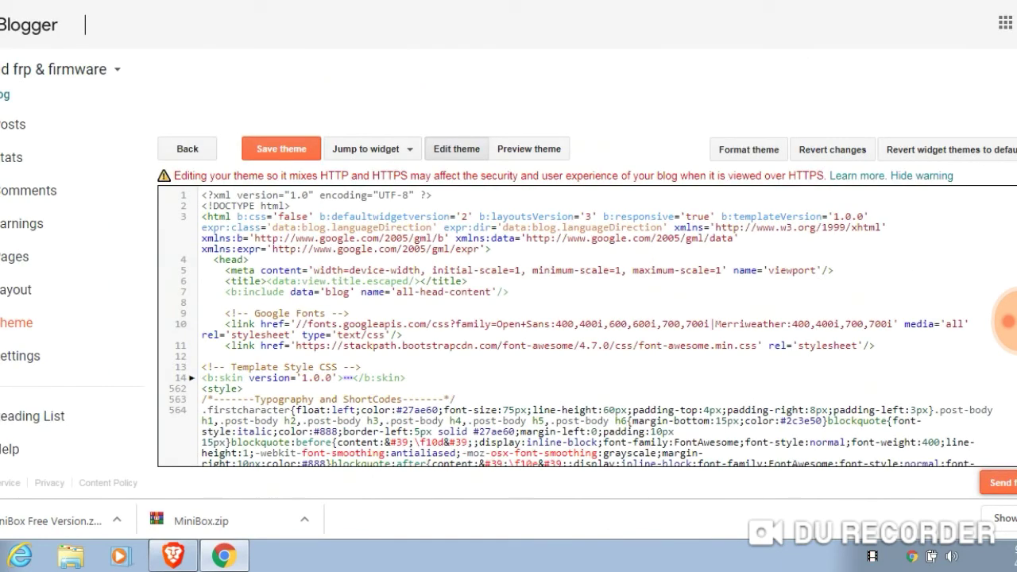
Duplicate the Blogger tab and bring up the blog's Basic settings
{"action": "right_click", "coordinate": [4, 4]}
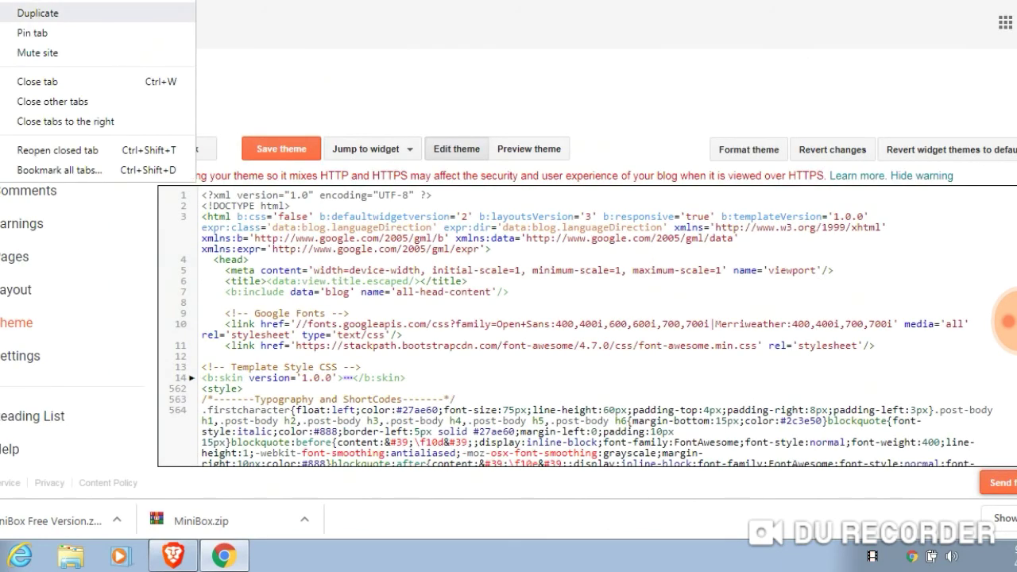
{"action": "left_click", "coordinate": [37, 13]}
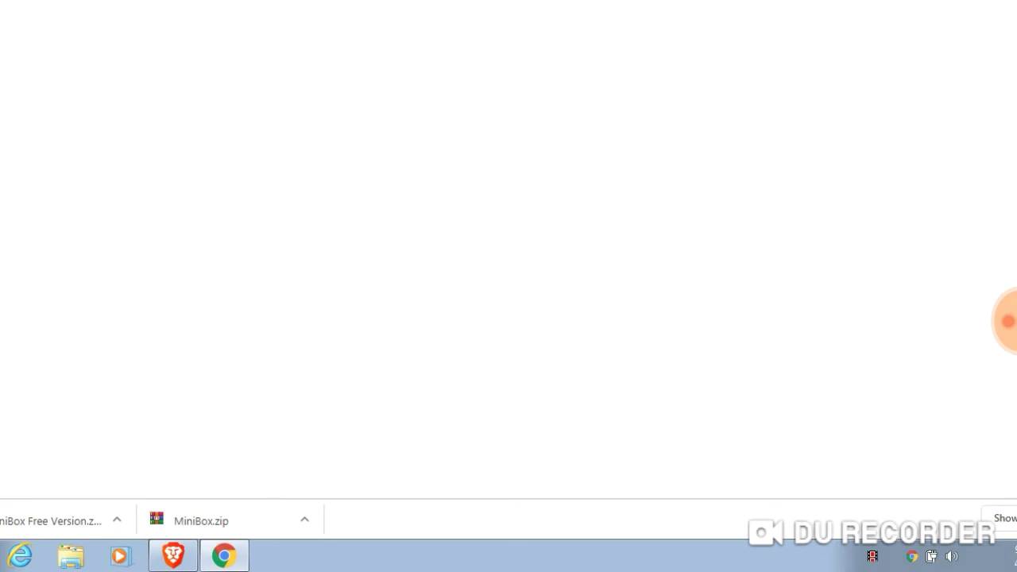
{"action": "right_click", "coordinate": [56, 2]}
{"action": "left_click", "coordinate": [95, 11]}
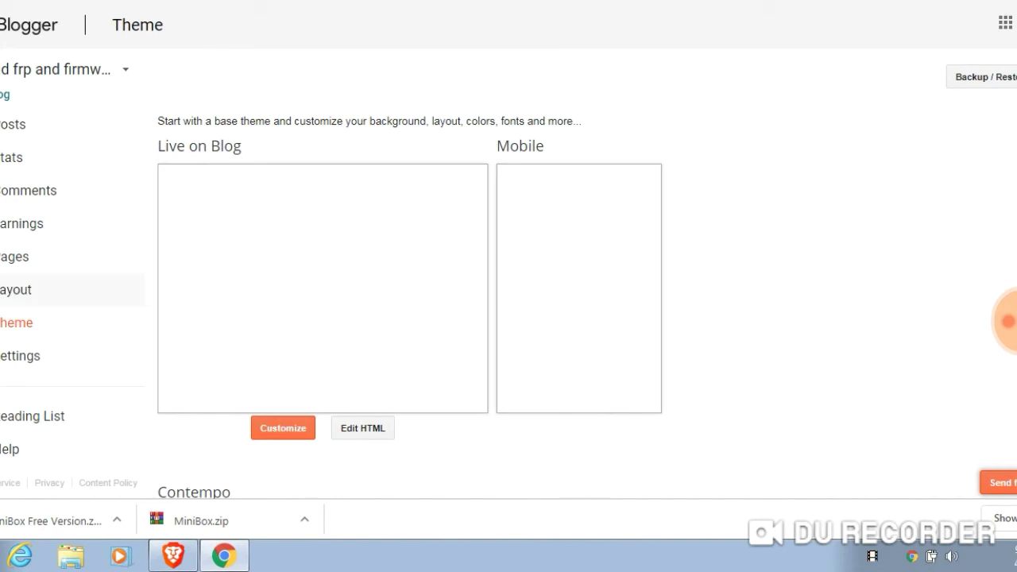
{"action": "left_click", "coordinate": [20, 356]}
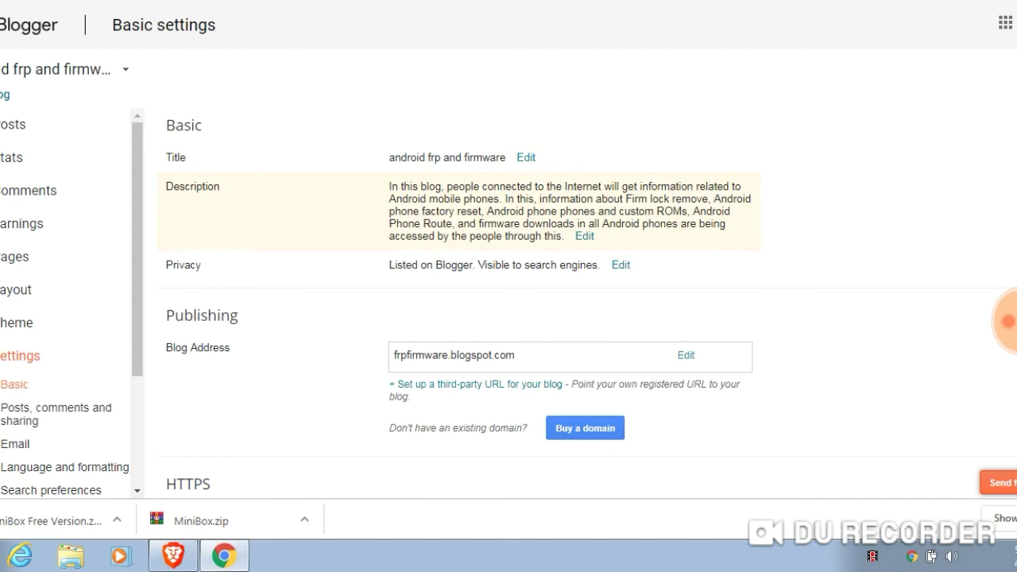
Copy the blog description from Basic settings into the generator's Description field
{"action": "left_click_drag", "start_coordinate": [388, 186], "coordinate": [563, 236]}
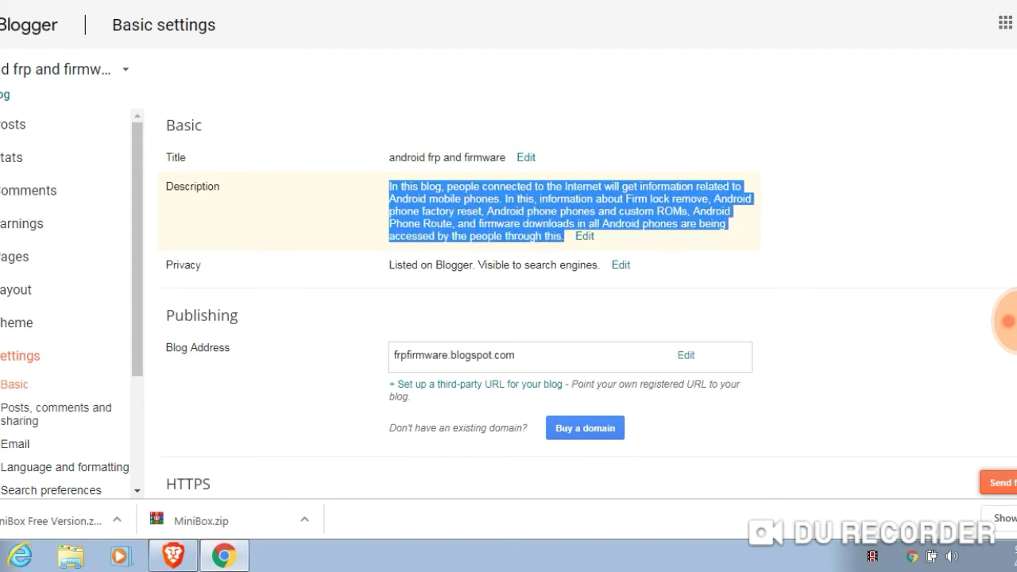
{"action": "right_click", "coordinate": [525, 216]}
{"action": "left_click", "coordinate": [556, 230]}
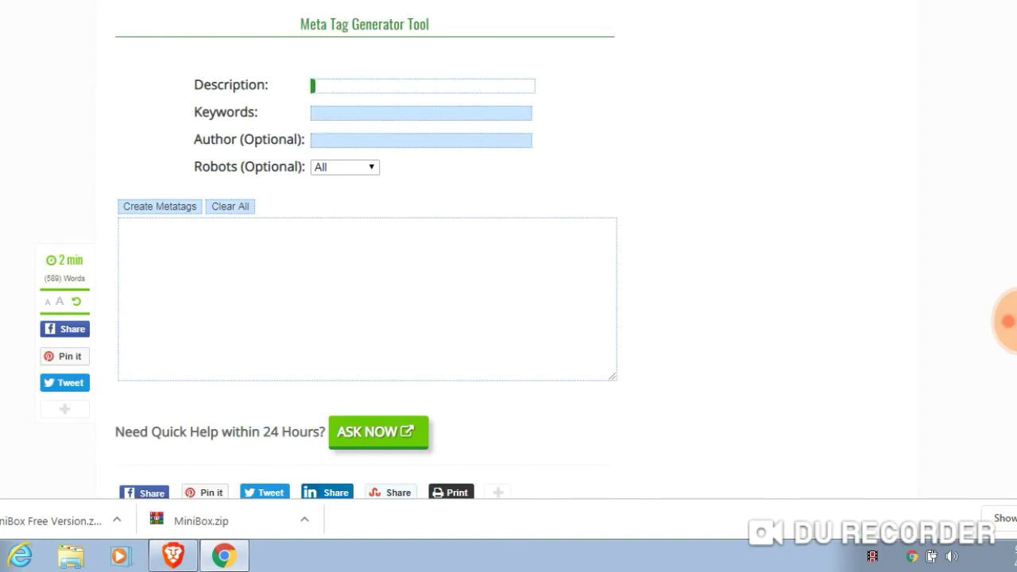
{"action": "key", "text": "ctrl+v"}
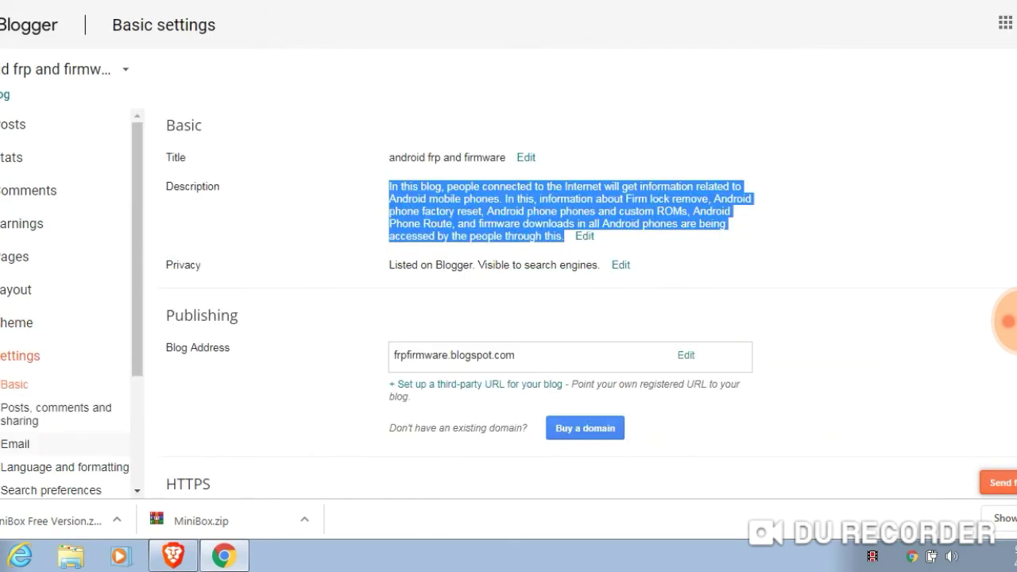
Copy the meta tag keywords from Blogger's Search preferences
{"action": "left_click", "coordinate": [55, 413]}
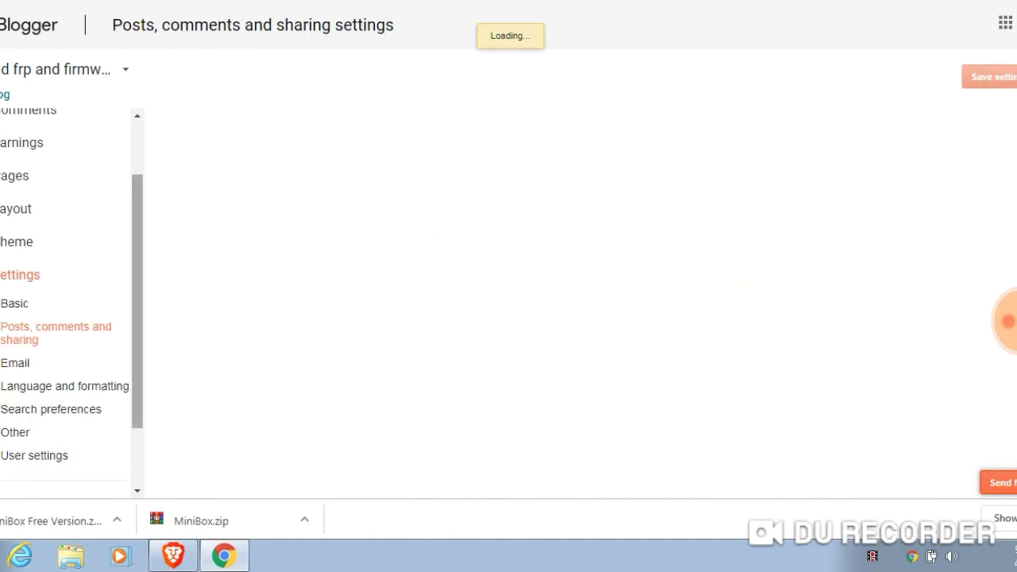
{"action": "left_click", "coordinate": [51, 409]}
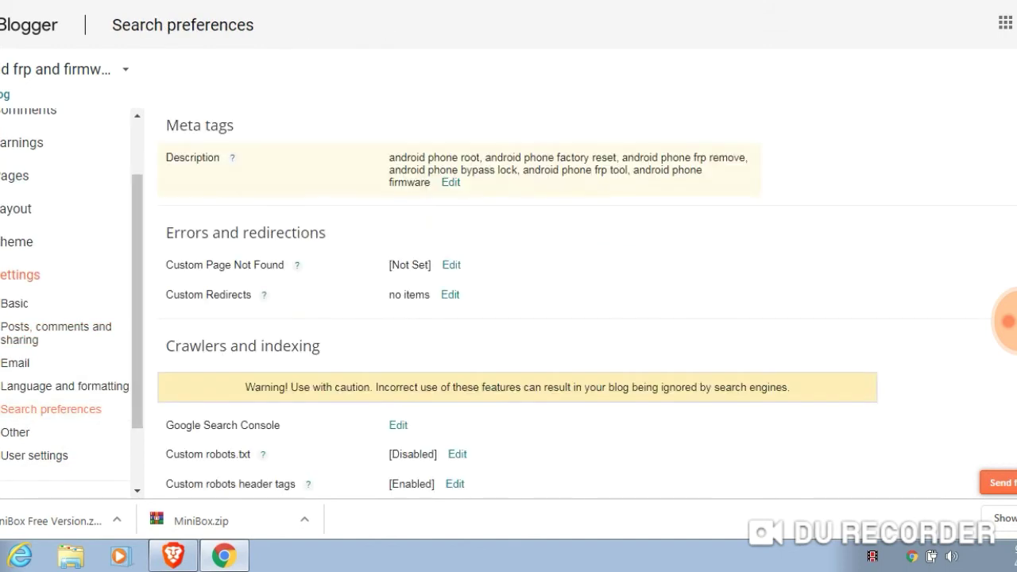
{"action": "left_click_drag", "start_coordinate": [389, 157], "coordinate": [429, 181]}
{"action": "right_click", "coordinate": [420, 176]}
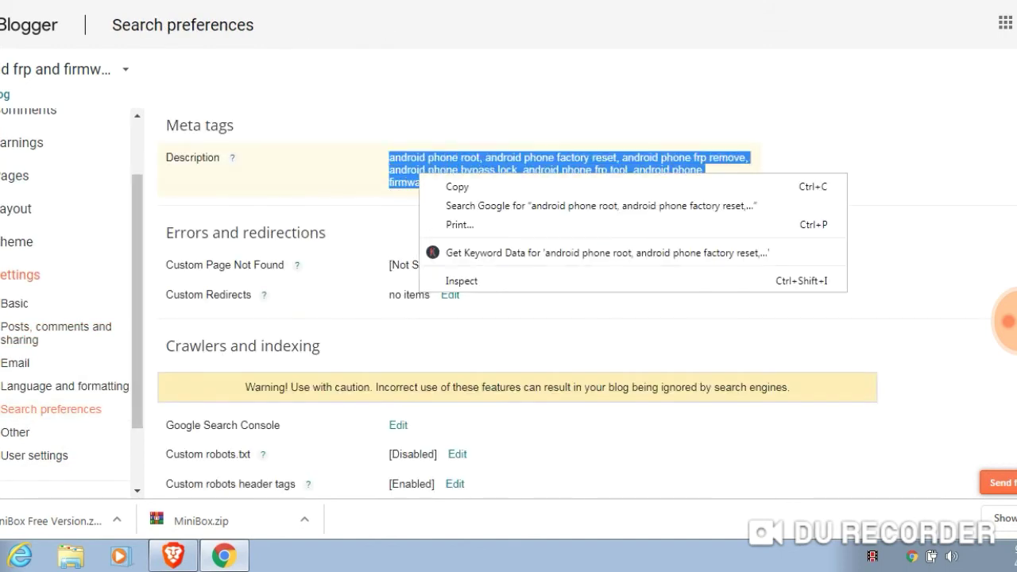
{"action": "left_click", "coordinate": [457, 186]}
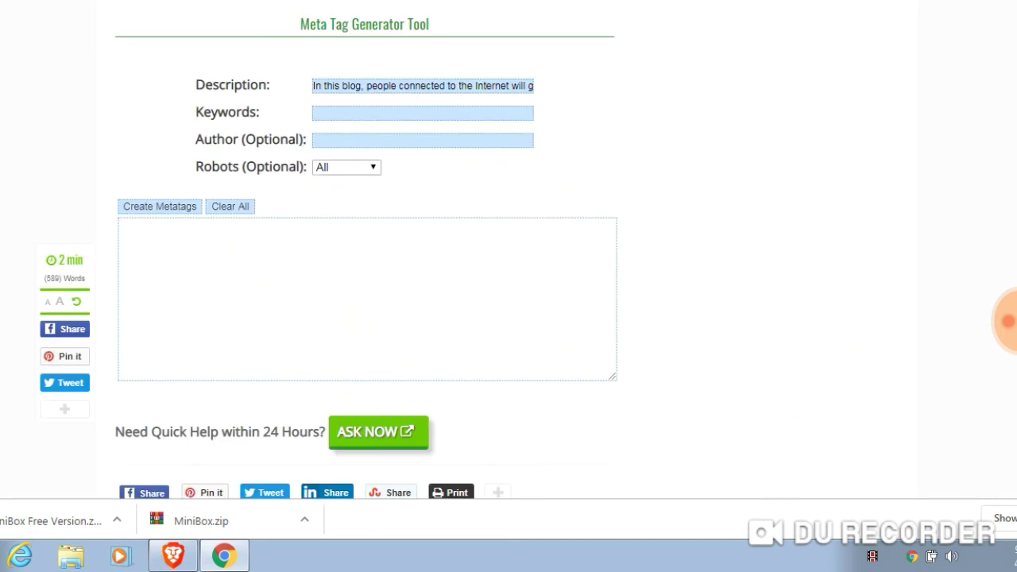
Paste the keywords into Keywords and enter 'android phone admin' as Author
{"action": "left_click", "coordinate": [421, 113]}
{"action": "right_click", "coordinate": [326, 113]}
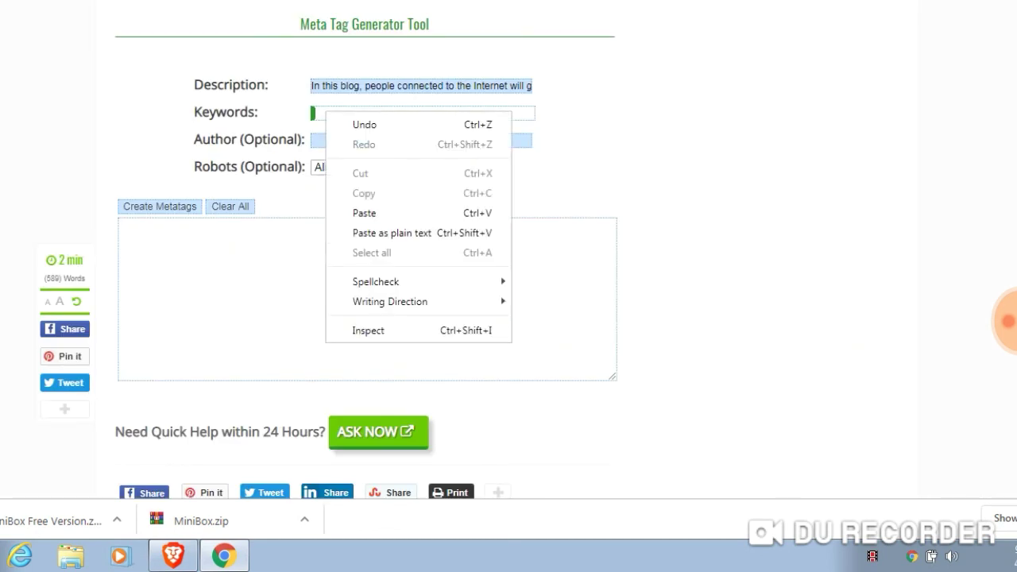
{"action": "key", "text": "Escape"}
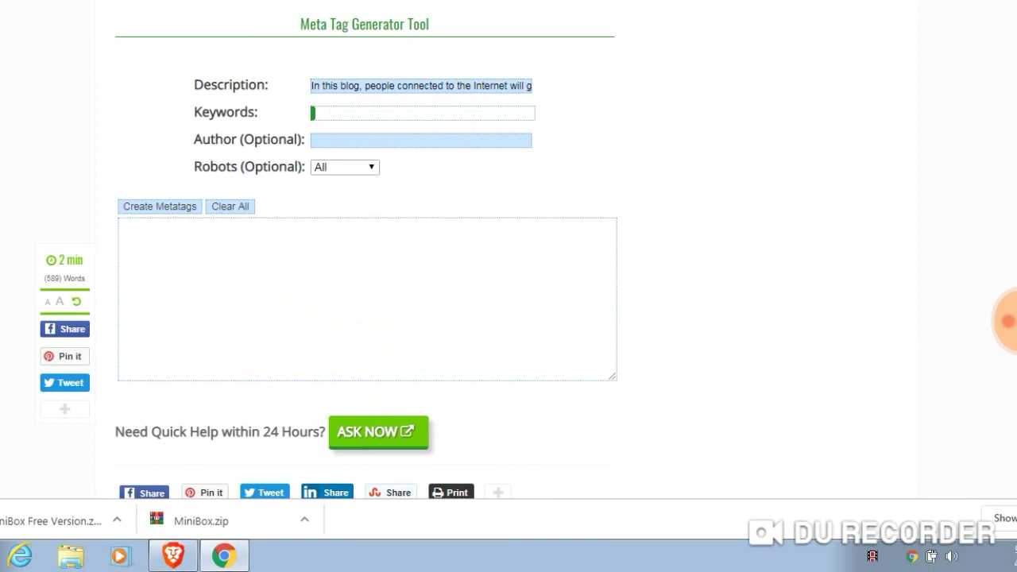
{"action": "key", "text": "ctrl+v"}
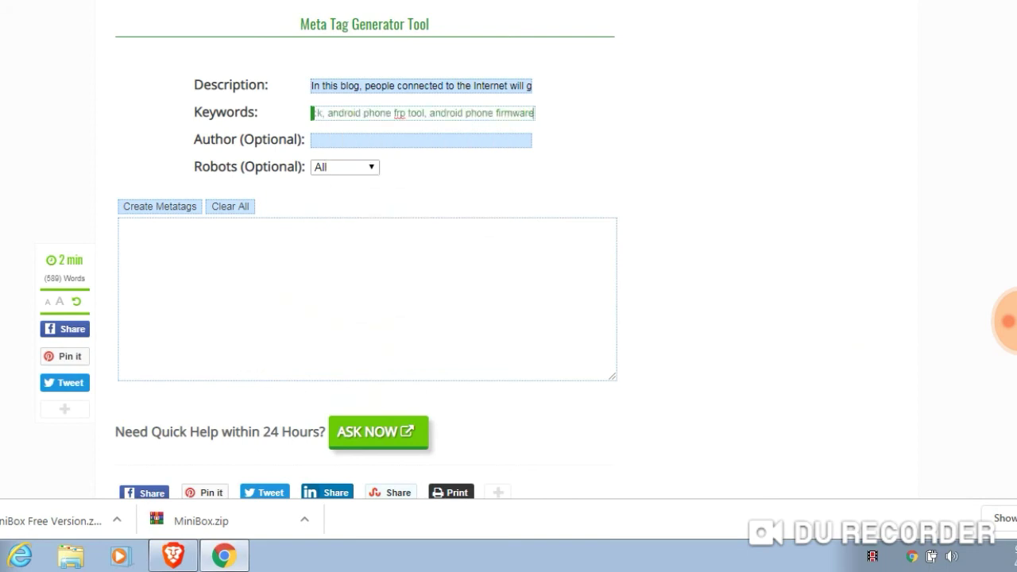
{"action": "key", "text": "Tab"}
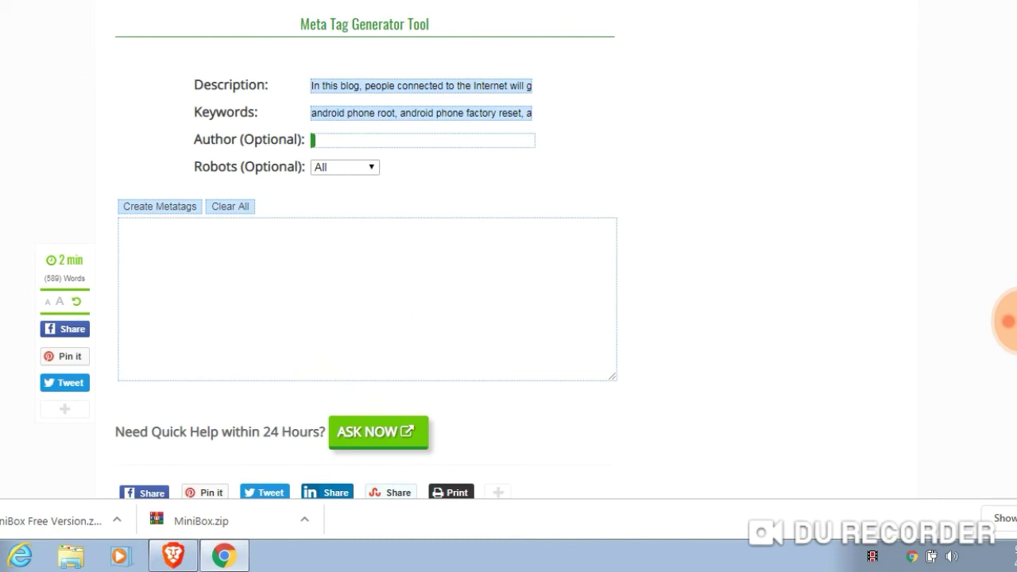
{"action": "type", "text": "android phone"}
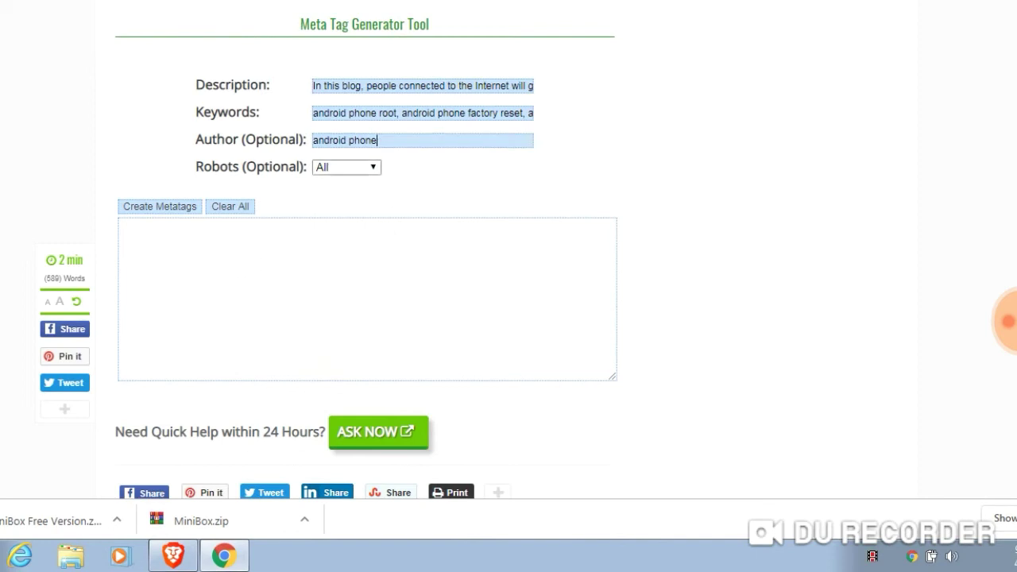
{"action": "type", "text": " admin"}
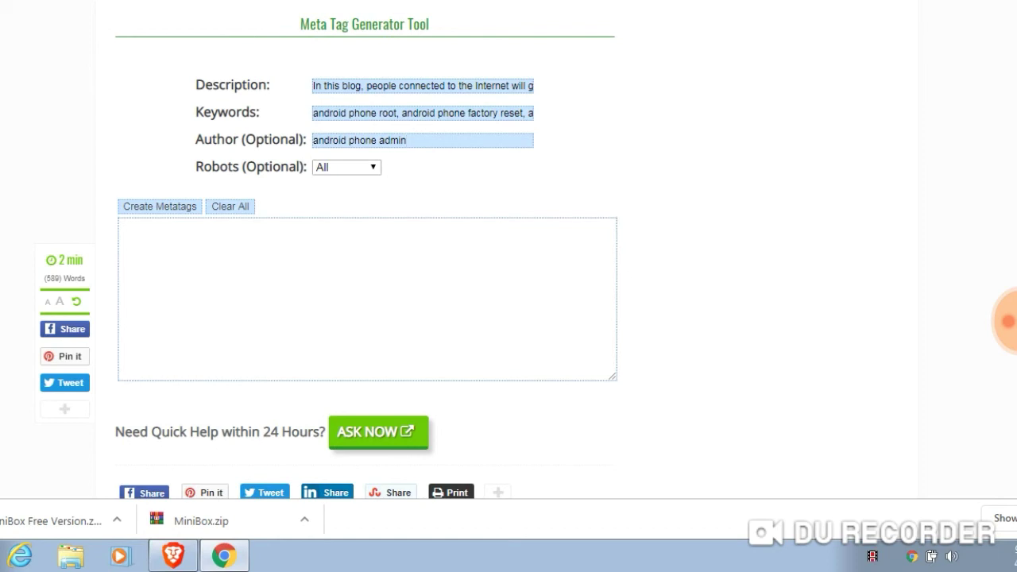
Leave Robots at All and create the meta tags, confirming the 'Are you sure?' prompt
{"action": "key", "text": "Tab"}
{"action": "key", "text": "alt+Down"}
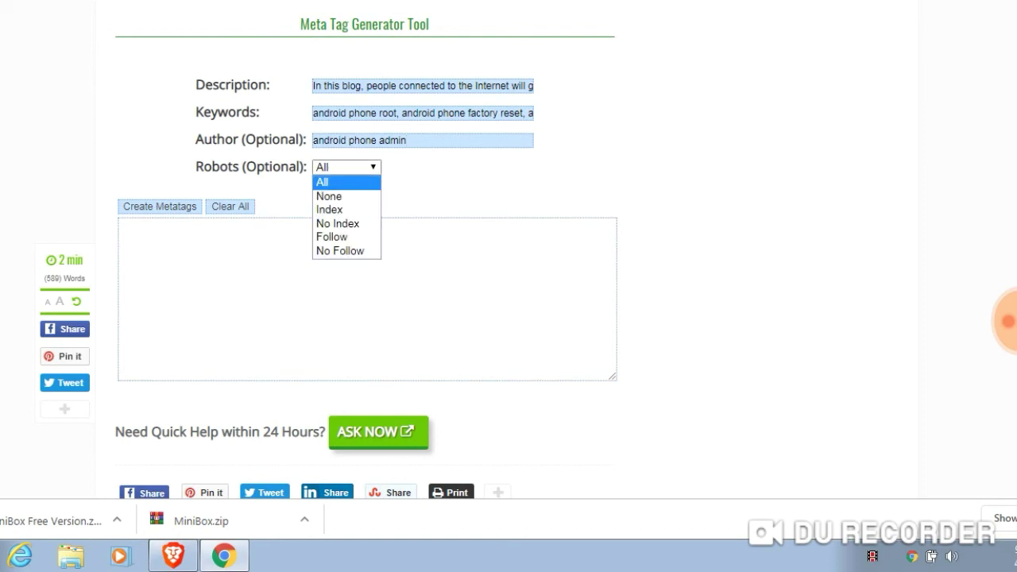
{"action": "key", "text": "Escape"}
{"action": "key", "text": "Tab"}
{"action": "key", "text": "Return"}
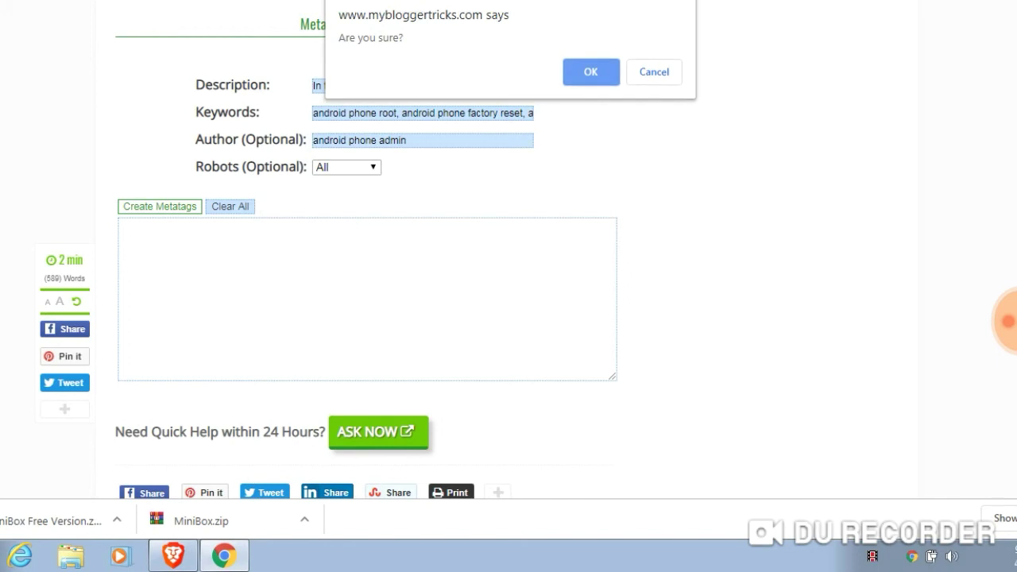
{"action": "key", "text": "Return"}
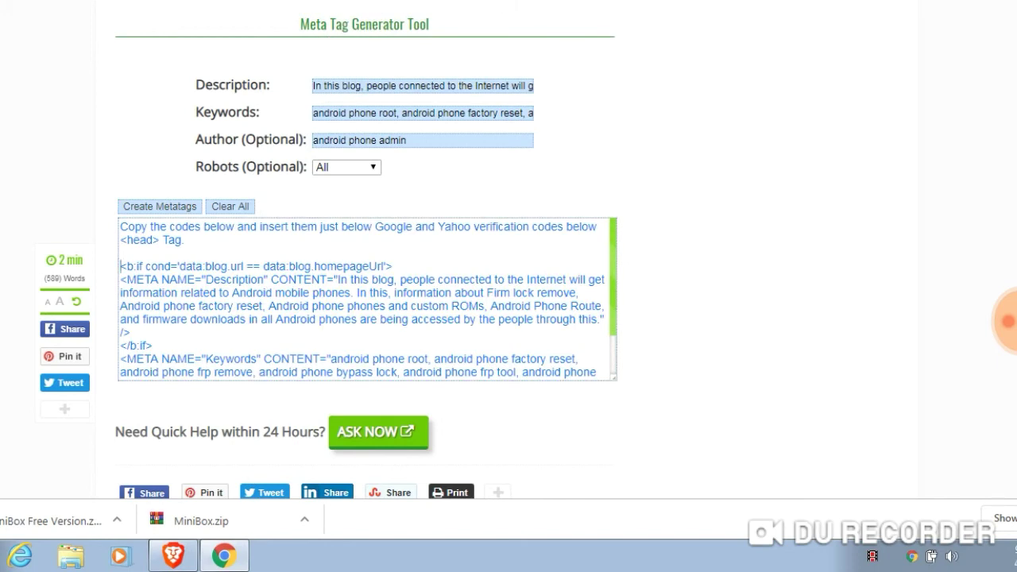
Cut the generated code from <b:if through the Robots META line, then return to Blogger
{"action": "key", "text": "ctrl+shift+Left"}
{"action": "key", "text": "ctrl+shift+Home"}
{"action": "key", "text": "Right"}
{"action": "key", "text": "Right"}
{"action": "key", "text": "Right"}
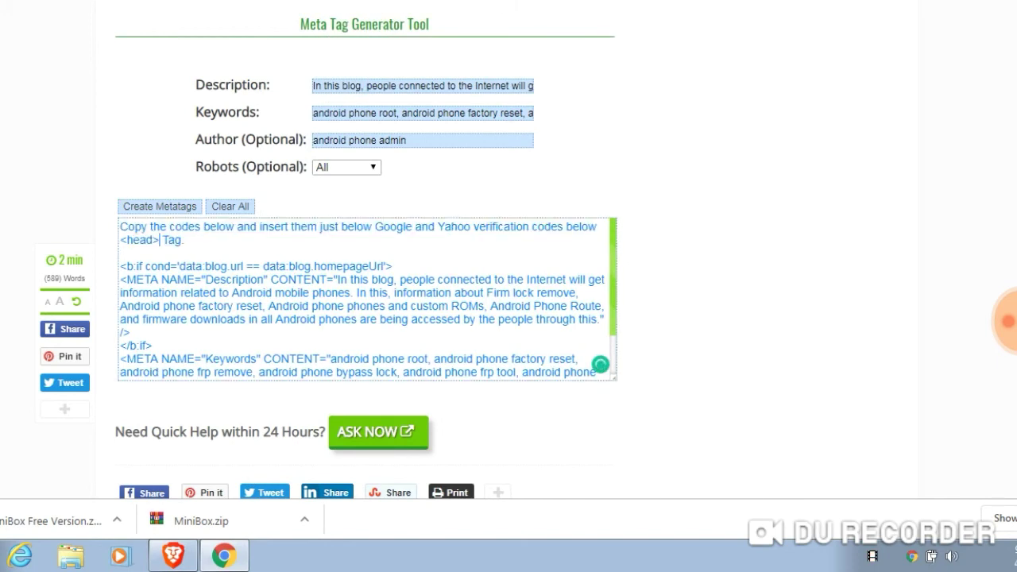
{"action": "key", "text": "shift+Down"}
{"action": "key", "text": "ctrl+shift+Right"}
{"action": "key", "text": "ctrl+shift+Right"}
{"action": "key", "text": "shift+Down"}
{"action": "key", "text": "shift+Down"}
{"action": "key", "text": "shift+Down"}
{"action": "key", "text": "shift+Down"}
{"action": "key", "text": "shift+Down"}
{"action": "key", "text": "shift+Down"}
{"action": "key", "text": "shift+Down"}
{"action": "key", "text": "shift+Down"}
{"action": "key", "text": "shift+Down"}
{"action": "key", "text": "shift+Down"}
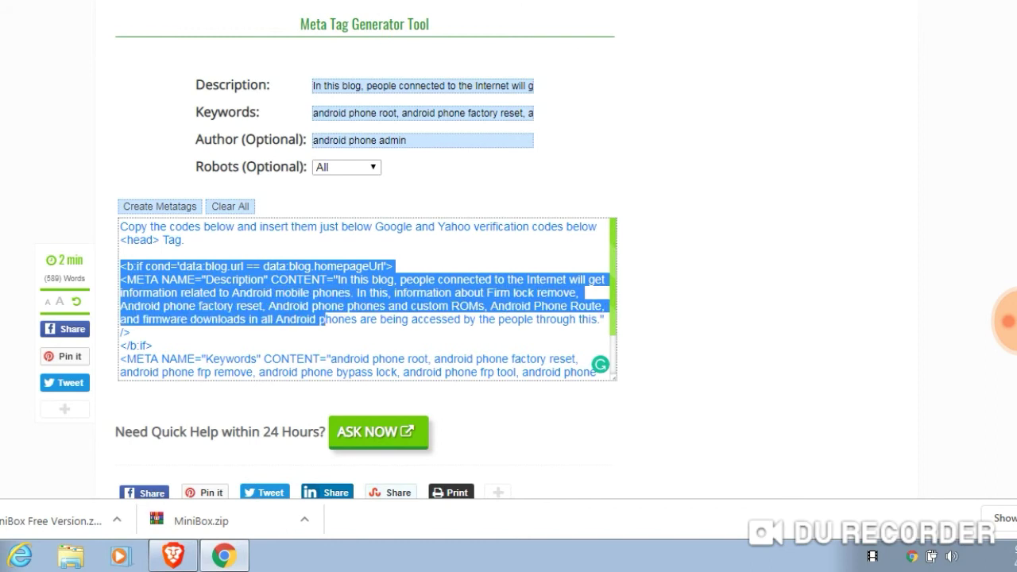
{"action": "key", "text": "Menu"}
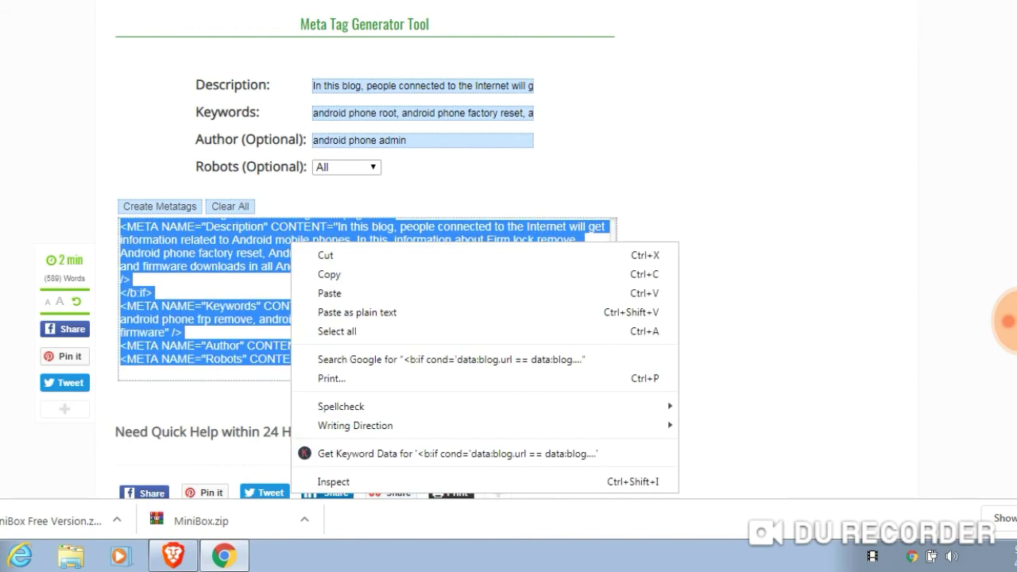
{"action": "key", "text": "Down"}
{"action": "key", "text": "Down"}
{"action": "key", "text": "Up"}
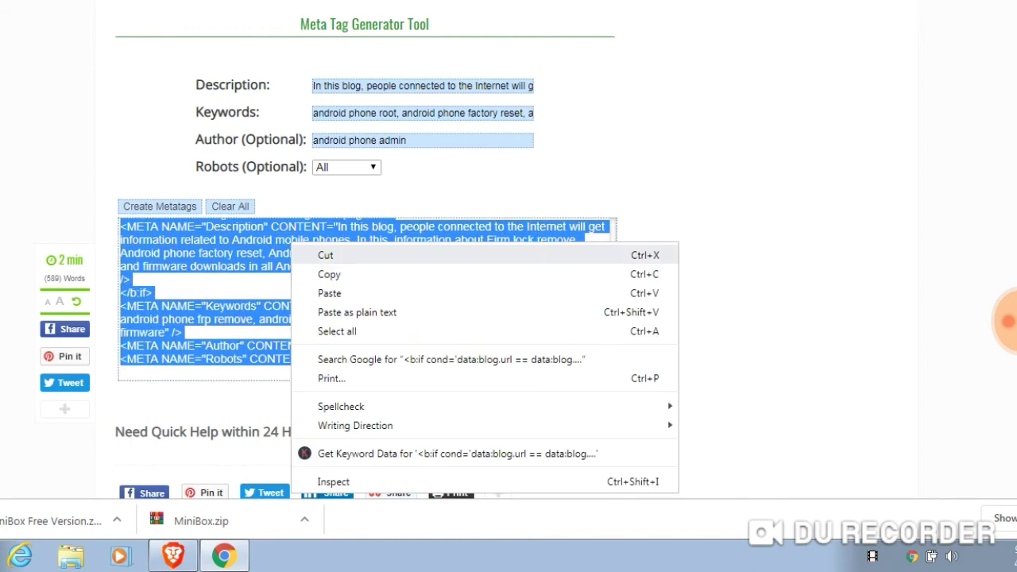
{"action": "key", "text": "Return"}
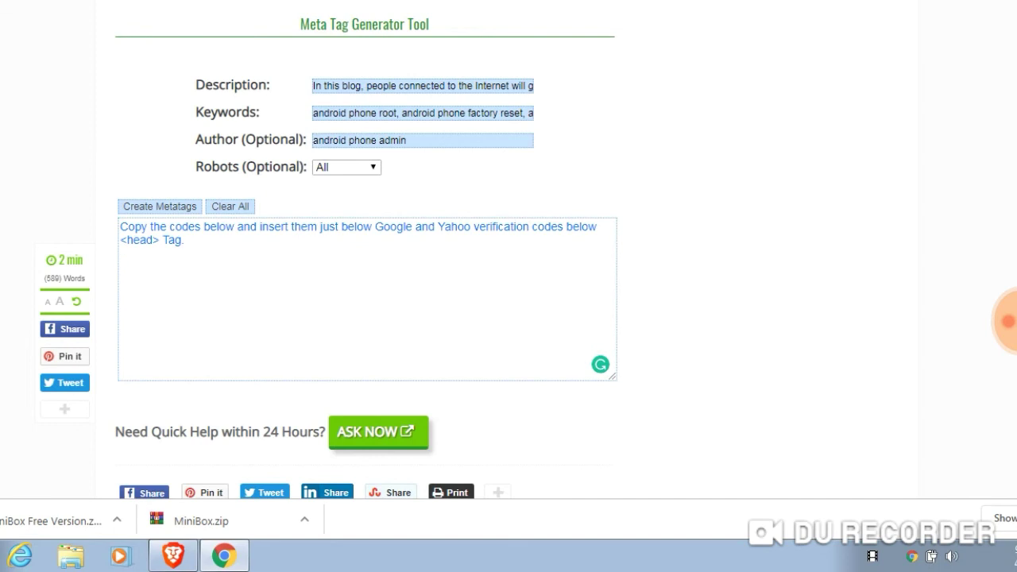
{"action": "key", "text": "ctrl+Tab"}
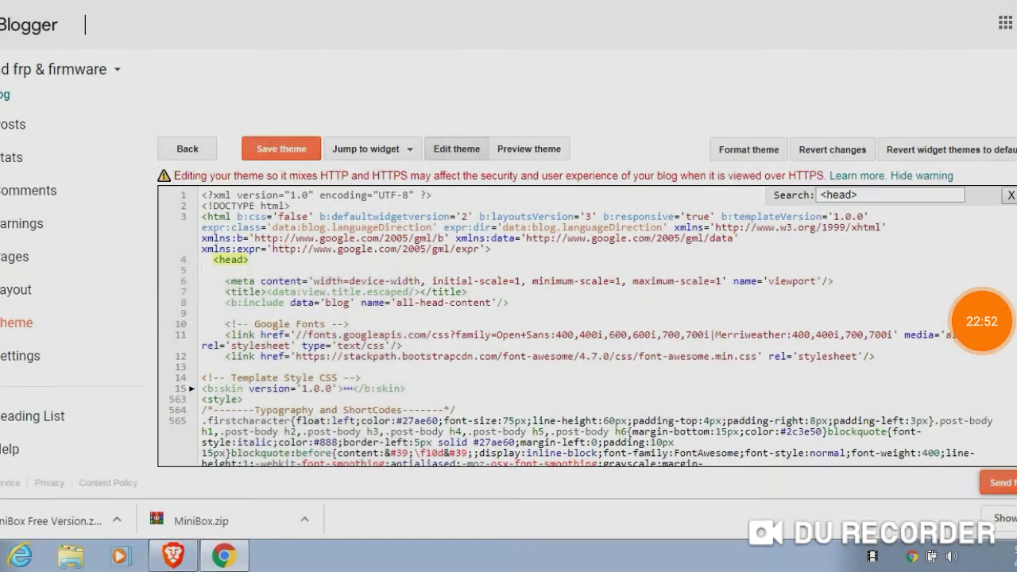
Paste the meta tags just below <head> and save the theme
{"action": "right_click", "coordinate": [225, 268]}
{"action": "left_click", "coordinate": [262, 370]}
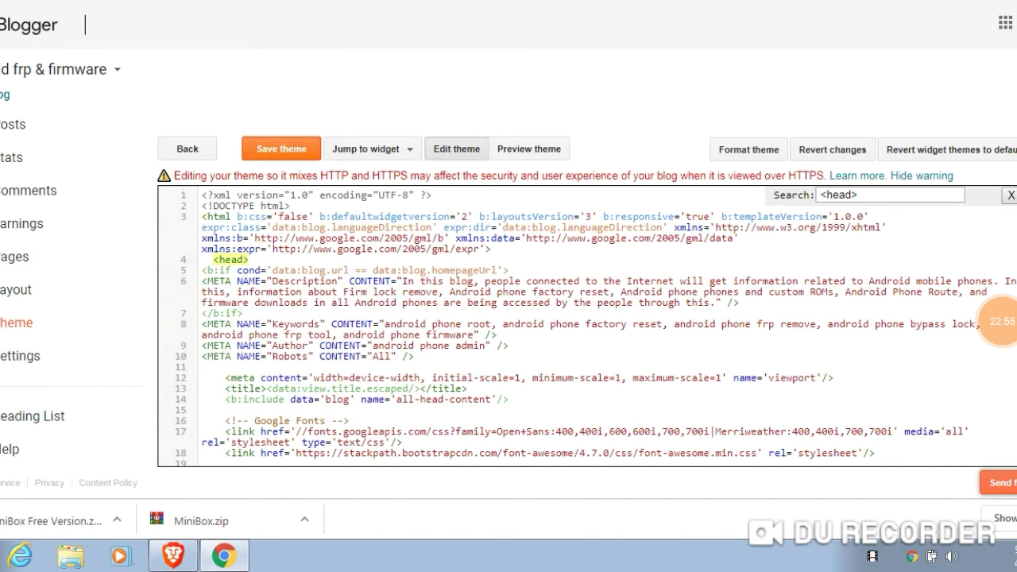
{"action": "key", "text": "ctrl+s"}
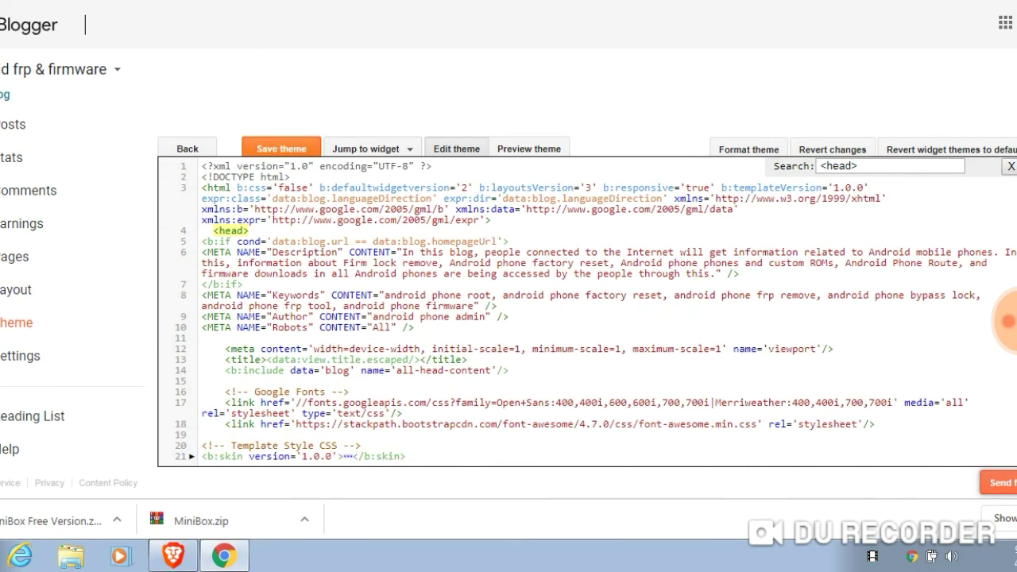
{"action": "key", "text": "ctrl+s"}
{"action": "key", "text": "ctrl+s"}
{"action": "key", "text": "ctrl+Tab"}
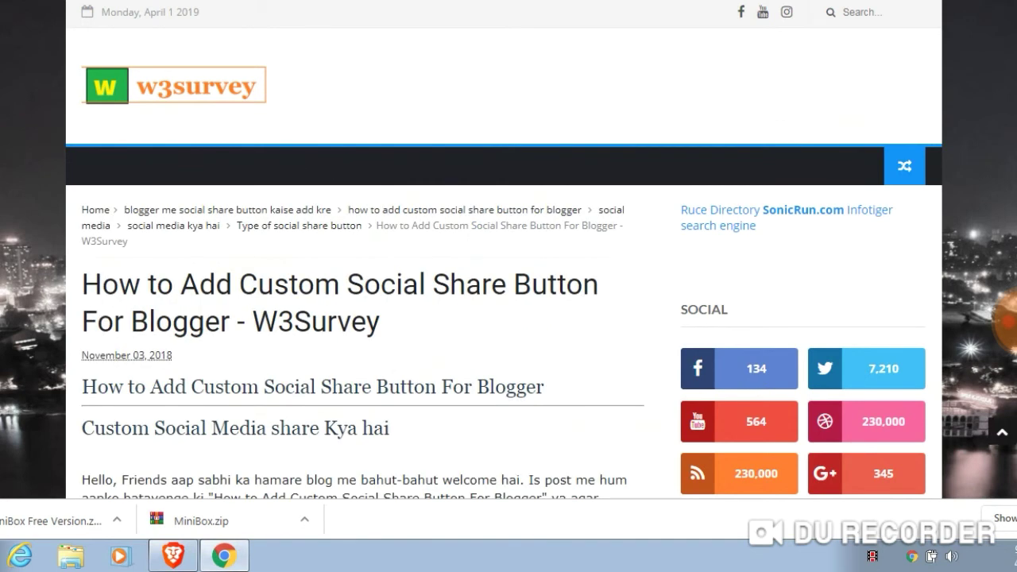
Read the share-button article's list of button types, including types 6 and 7
{"action": "scroll", "coordinate": [508, 318], "scroll_direction": "down", "scroll_amount": 4}
{"action": "scroll", "coordinate": [361, 262], "scroll_direction": "down", "scroll_amount": 10}
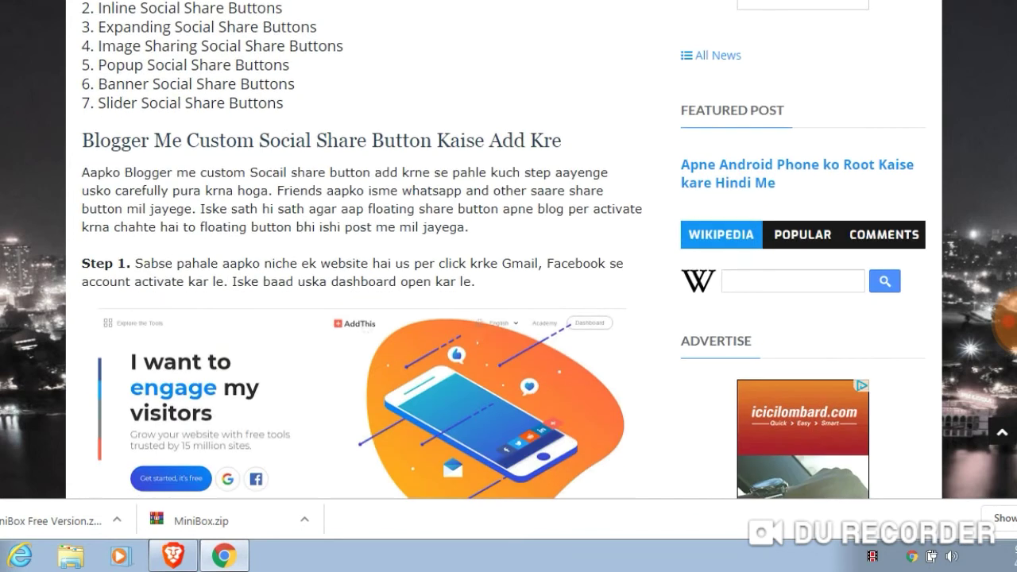
{"action": "scroll", "coordinate": [361, 262], "scroll_direction": "up", "scroll_amount": 1}
{"action": "left_click_drag", "start_coordinate": [98, 46], "coordinate": [200, 46]}
{"action": "left_click_drag", "start_coordinate": [213, 122], "coordinate": [284, 141]}
{"action": "left_click", "coordinate": [283, 141]}
Go through the article's steps and follow the AddThis website link in Step 1
{"action": "scroll", "coordinate": [283, 141], "scroll_direction": "down", "scroll_amount": 2}
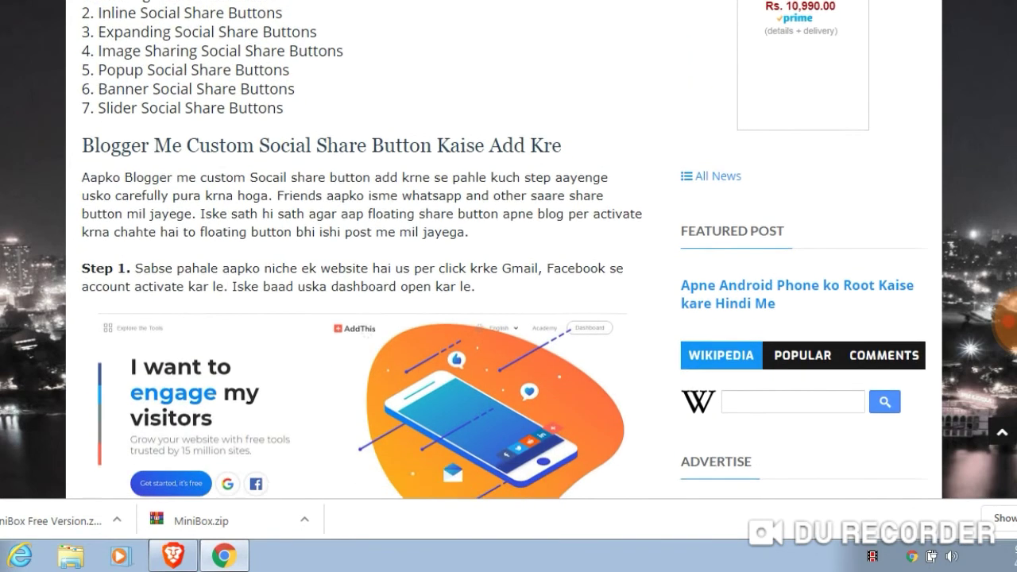
{"action": "scroll", "coordinate": [509, 250], "scroll_direction": "down", "scroll_amount": 7}
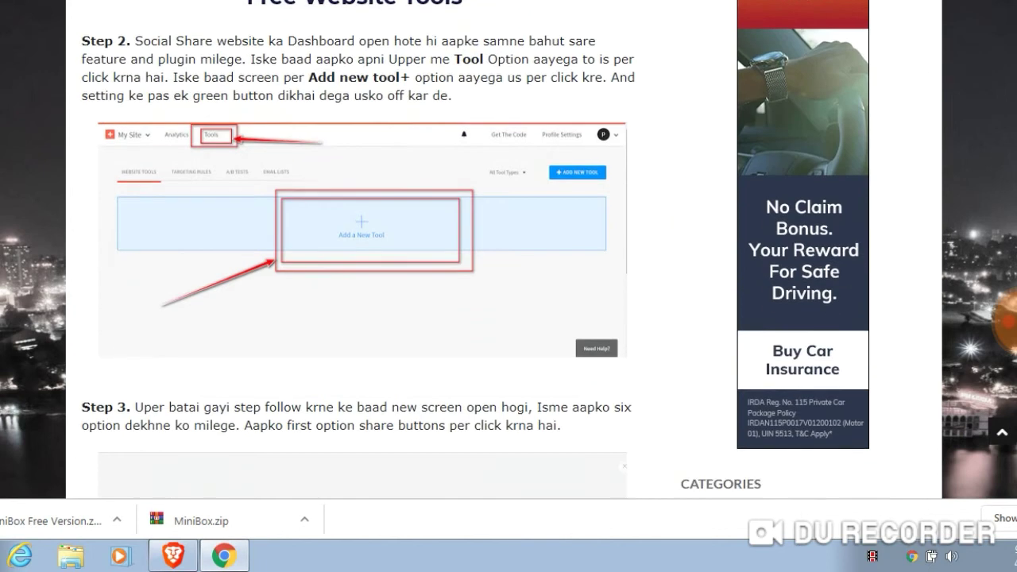
{"action": "scroll", "coordinate": [508, 250], "scroll_direction": "down", "scroll_amount": 5}
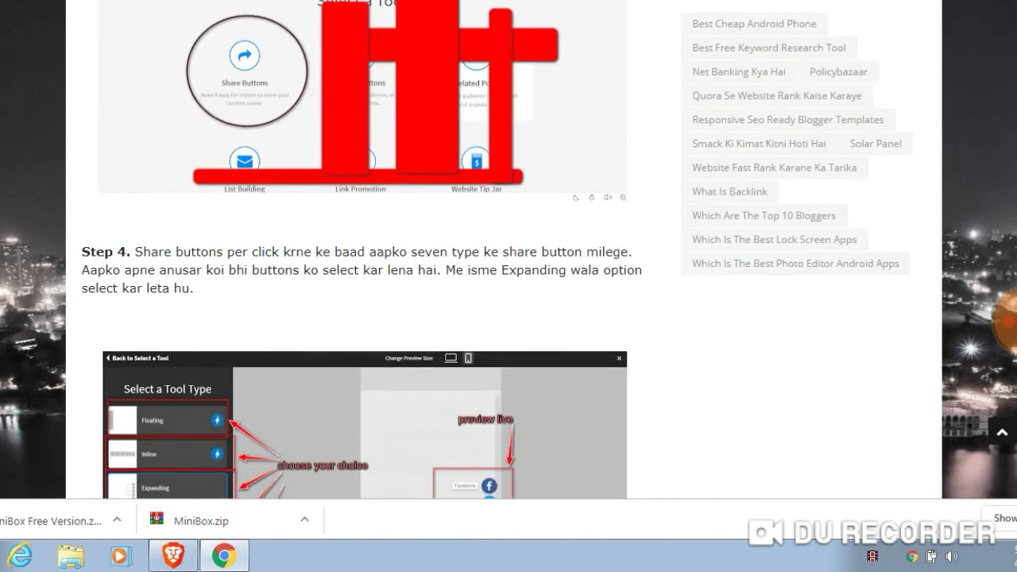
{"action": "scroll", "coordinate": [509, 250], "scroll_direction": "up", "scroll_amount": 8}
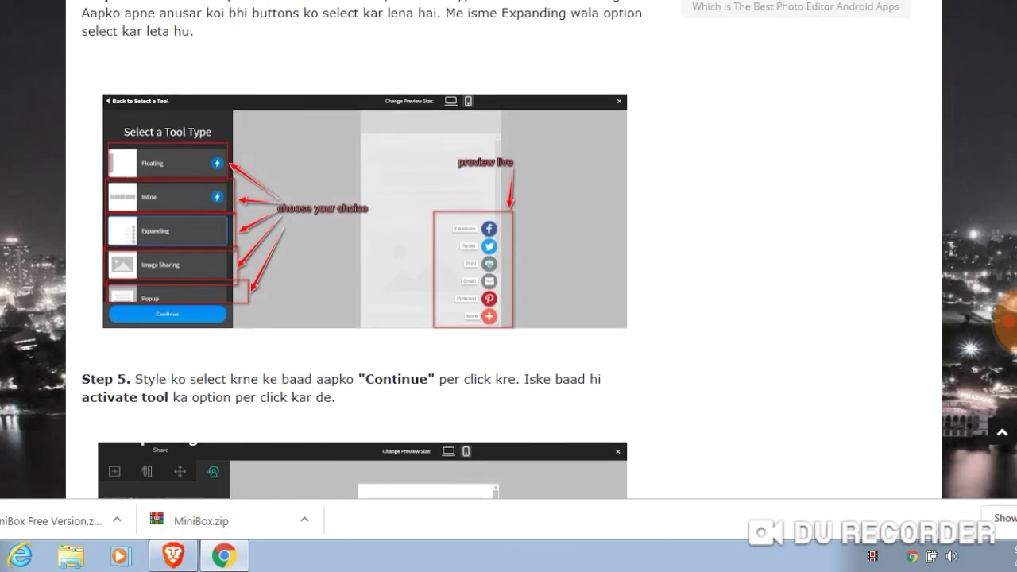
{"action": "scroll", "coordinate": [509, 250], "scroll_direction": "up", "scroll_amount": 9}
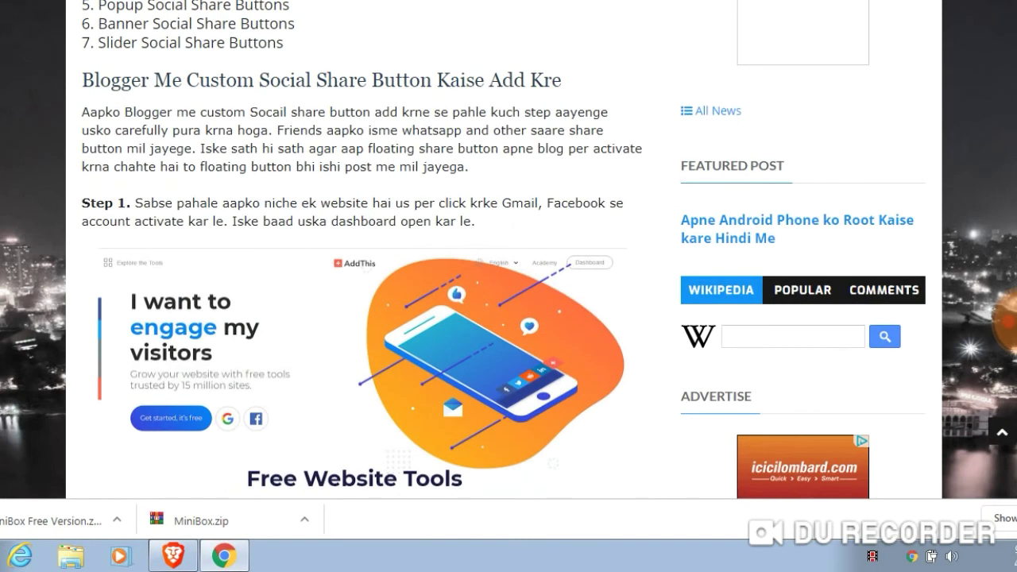
{"action": "scroll", "coordinate": [508, 250], "scroll_direction": "down", "scroll_amount": 10}
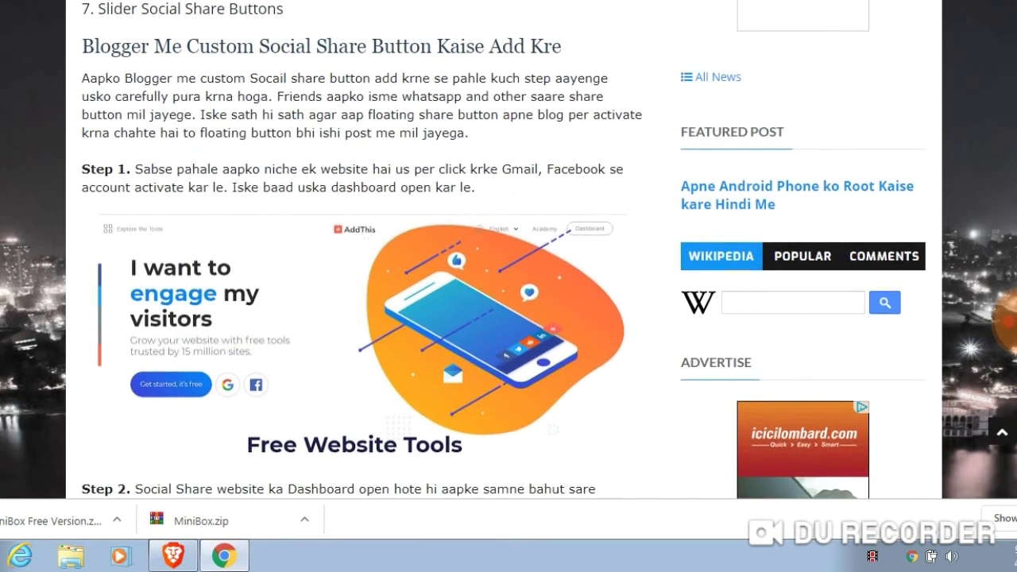
{"action": "scroll", "coordinate": [509, 250], "scroll_direction": "down", "scroll_amount": 15}
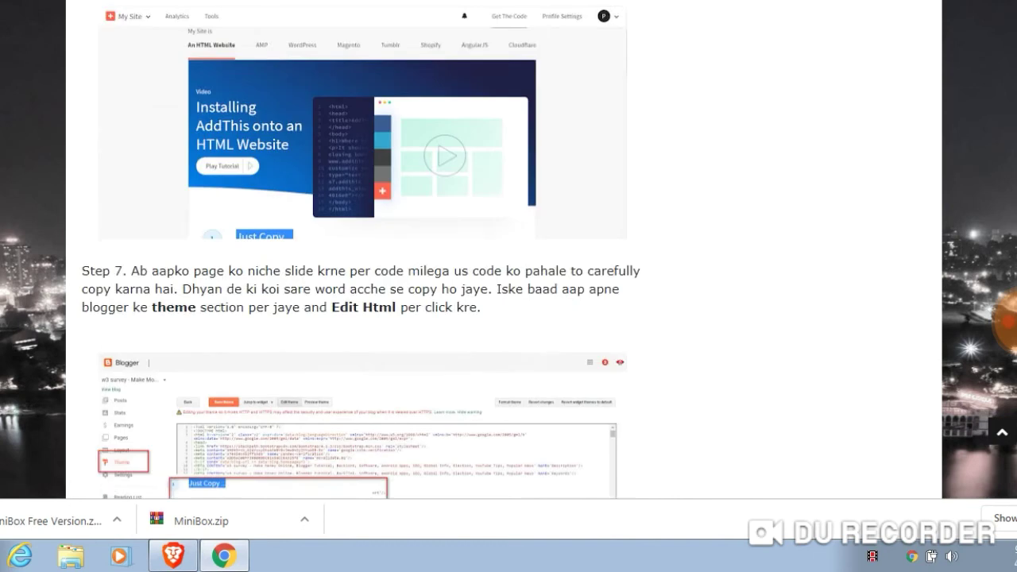
{"action": "scroll", "coordinate": [363, 249], "scroll_direction": "down", "scroll_amount": 15}
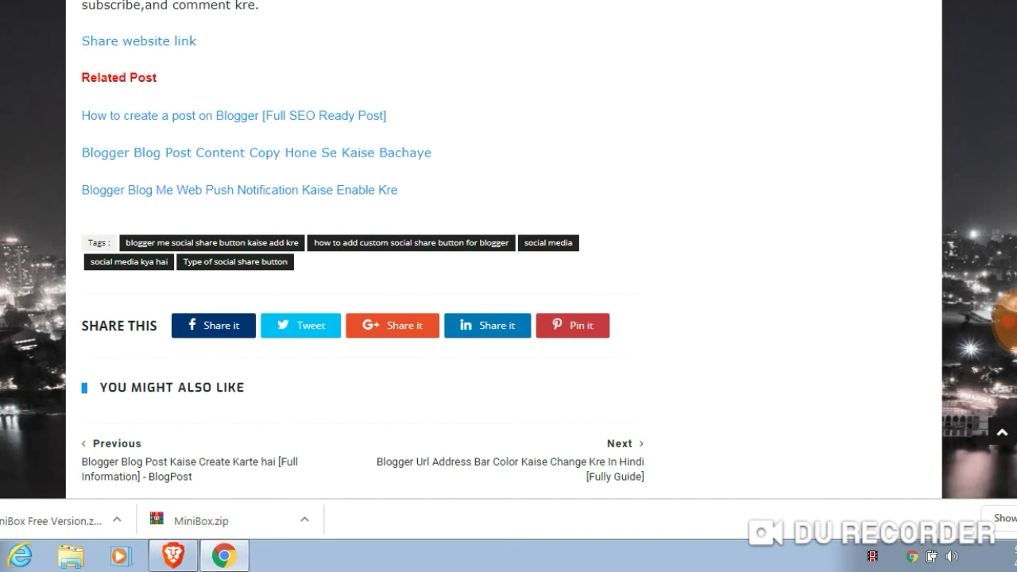
{"action": "left_click", "coordinate": [1007, 320]}
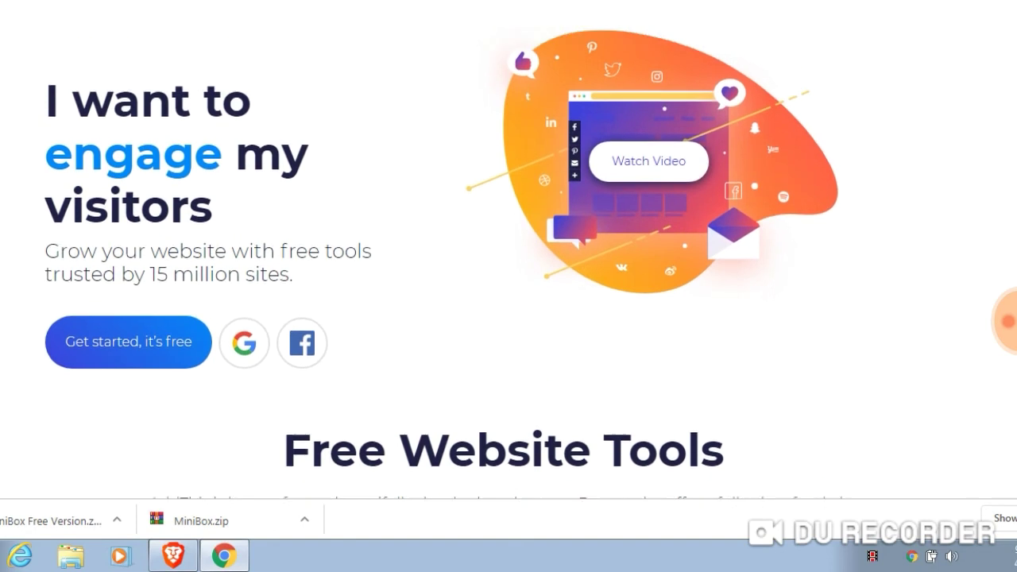
Start AddThis sign-up with a Google account and enter the account e-mail address
{"action": "left_click", "coordinate": [244, 387]}
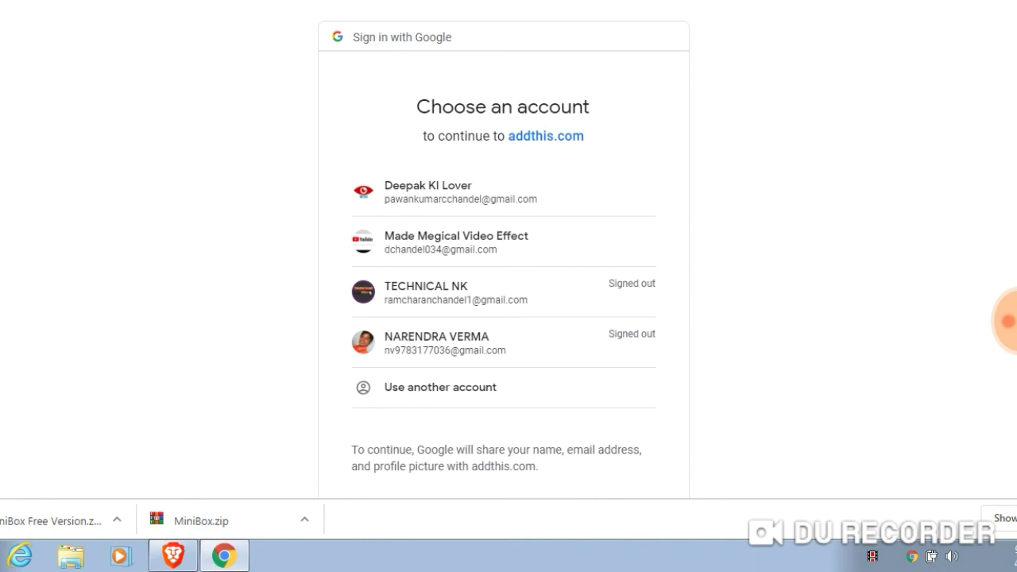
{"action": "left_click", "coordinate": [461, 191]}
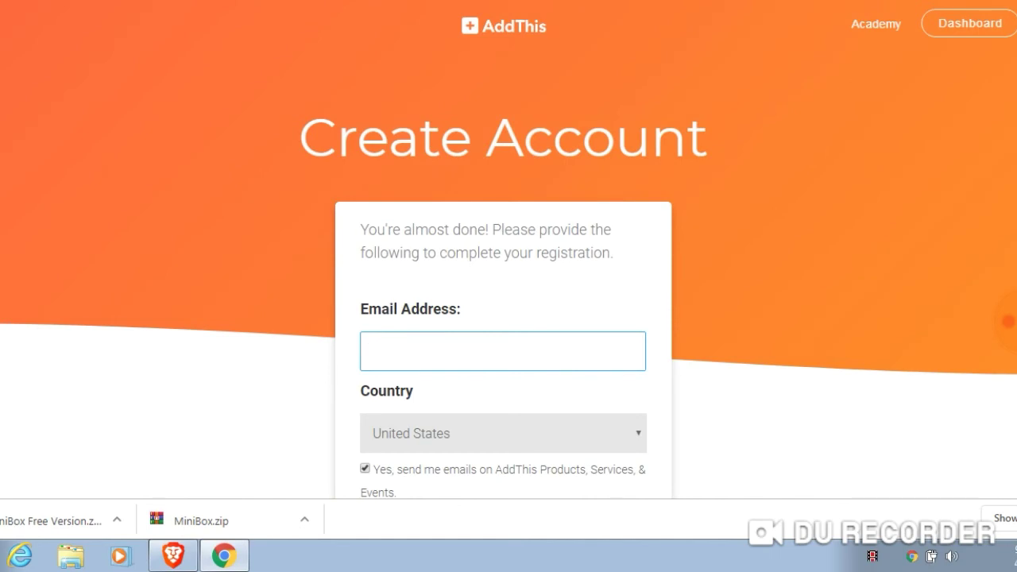
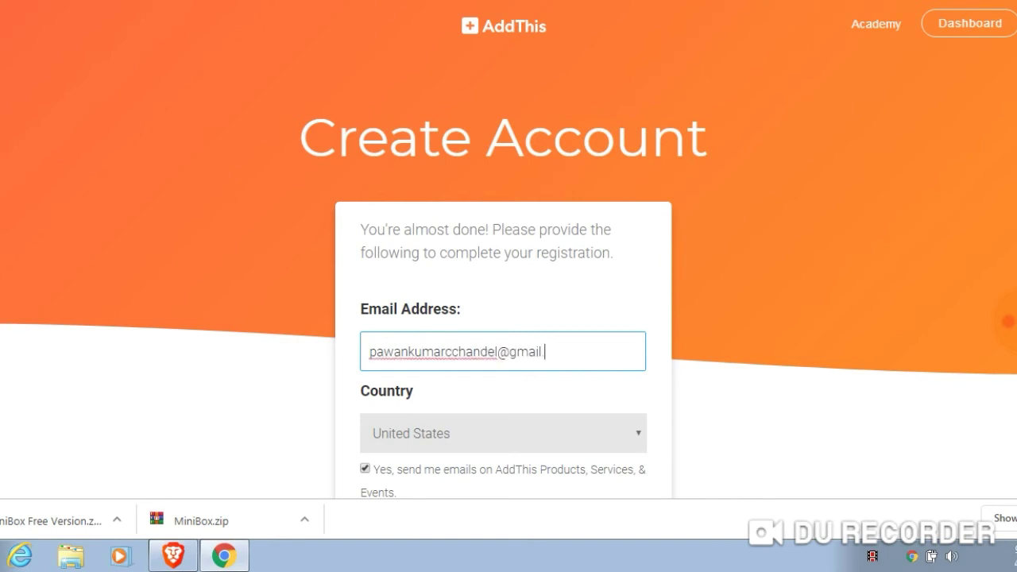
{"action": "key", "text": "Tab"}
Set the country to India, keep the AddThis emails opt-in ticked, and submit the registration
{"action": "key", "text": "alt+Down"}
{"action": "type", "text": "in"}
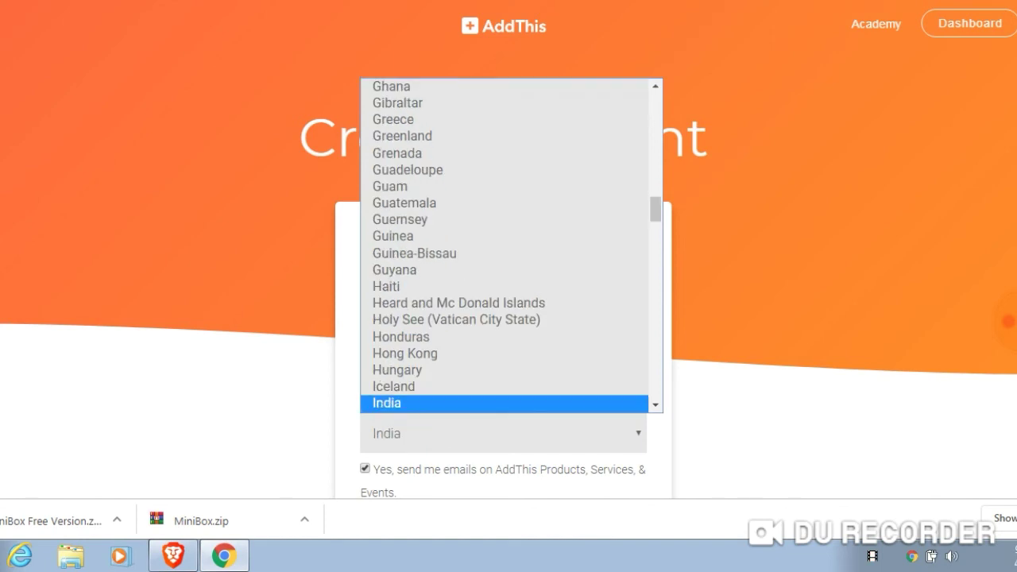
{"action": "key", "text": "Tab"}
{"action": "key", "text": "space"}
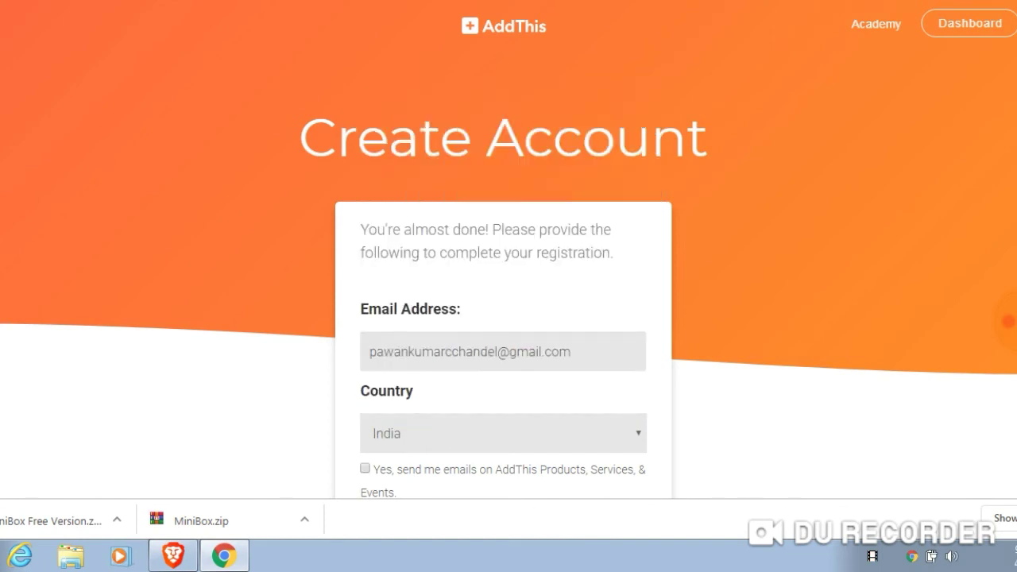
{"action": "scroll", "coordinate": [508, 249], "scroll_direction": "down", "scroll_amount": 2}
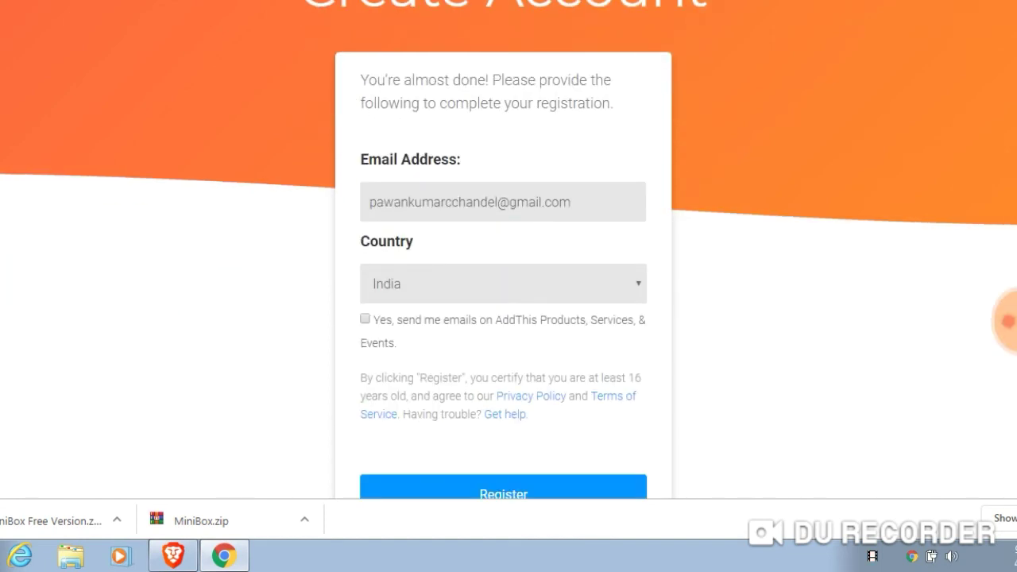
{"action": "key", "text": "space"}
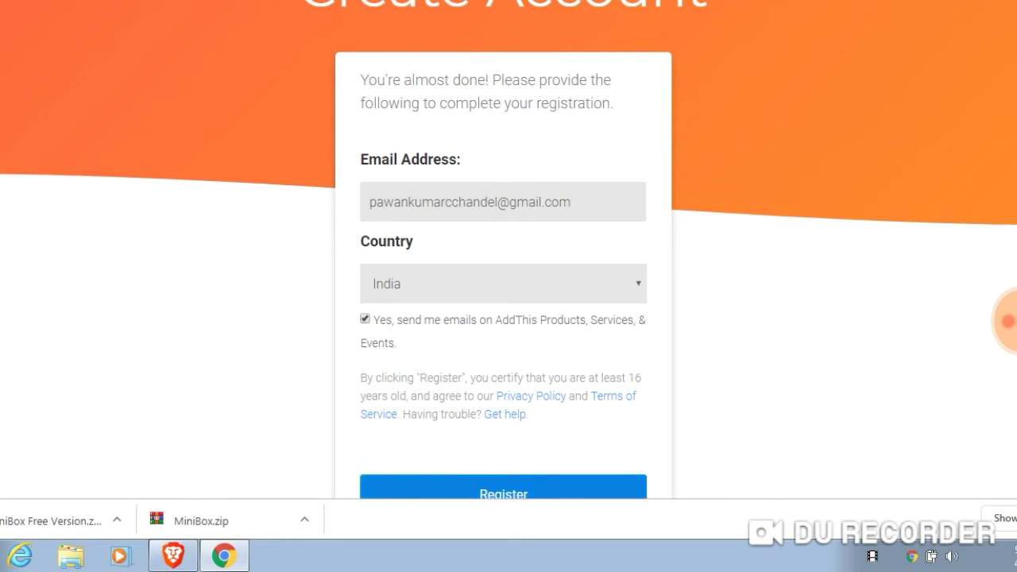
{"action": "key", "text": "Return"}
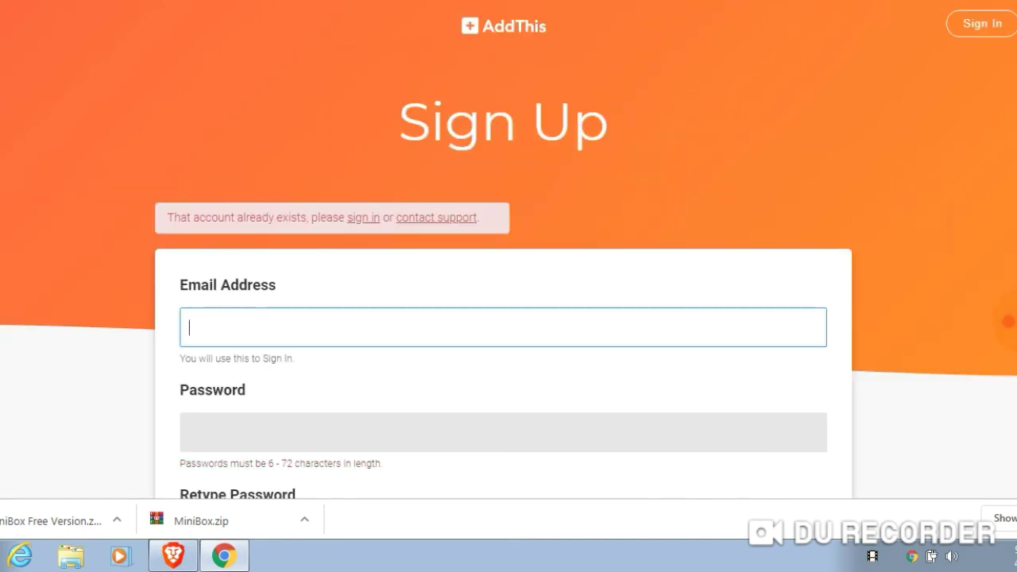
Sign in to the existing AddThis account with its credentials and reCAPTCHA to reach the Welcome Back dashboard
{"action": "left_click", "coordinate": [363, 217]}
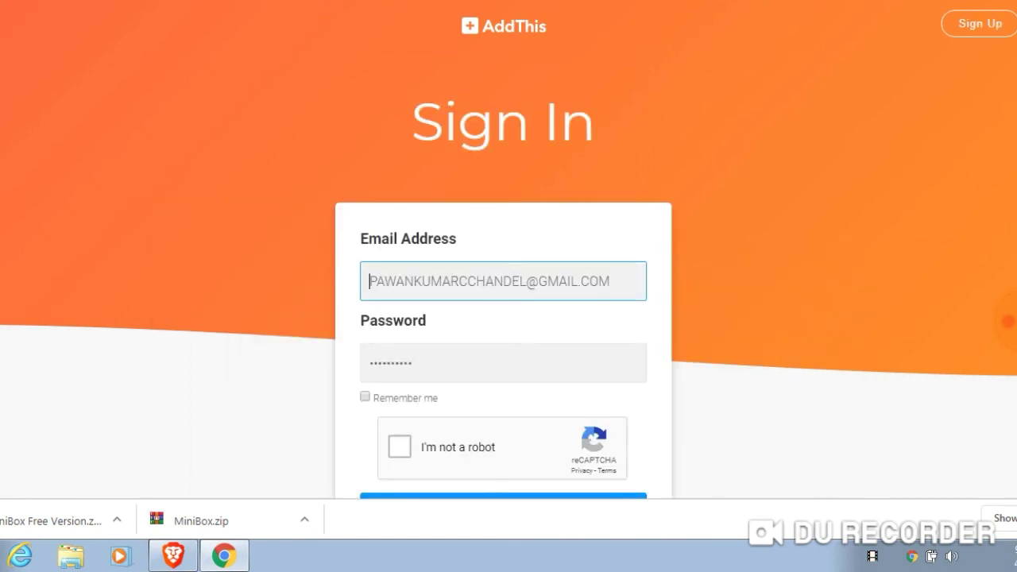
{"action": "left_click", "coordinate": [399, 446]}
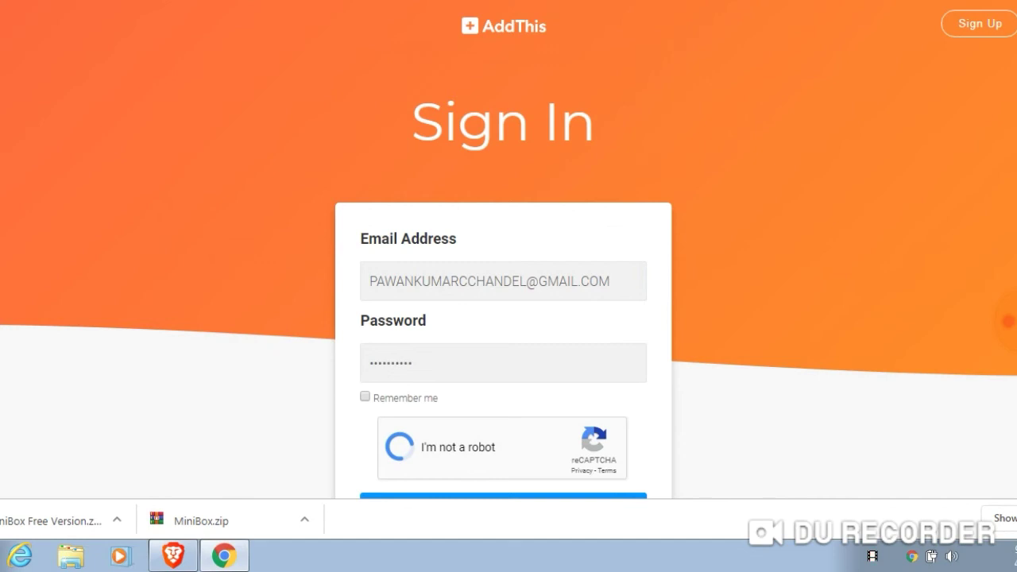
{"action": "scroll", "coordinate": [509, 278], "scroll_direction": "down", "scroll_amount": 2}
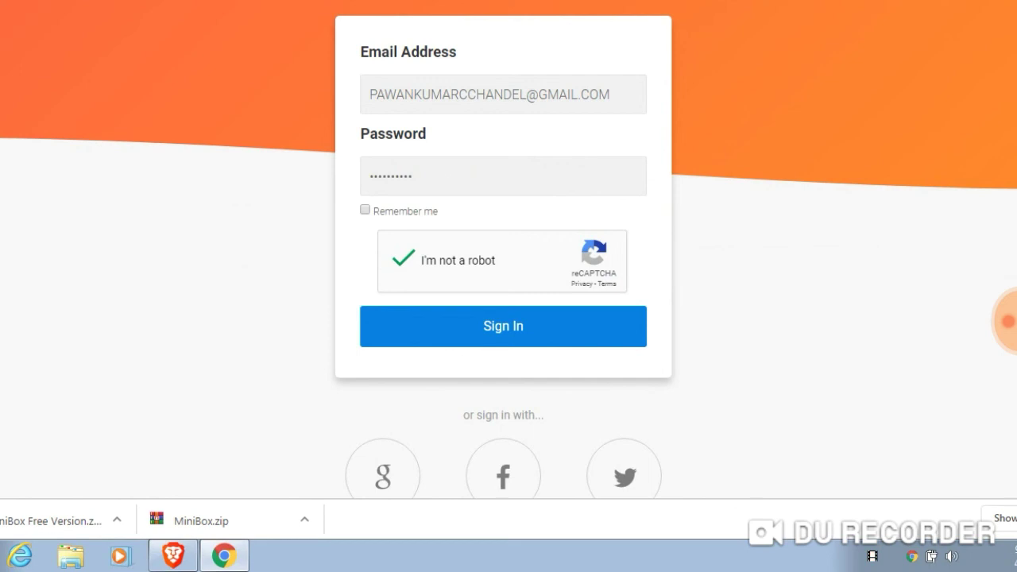
{"action": "key", "text": "Return"}
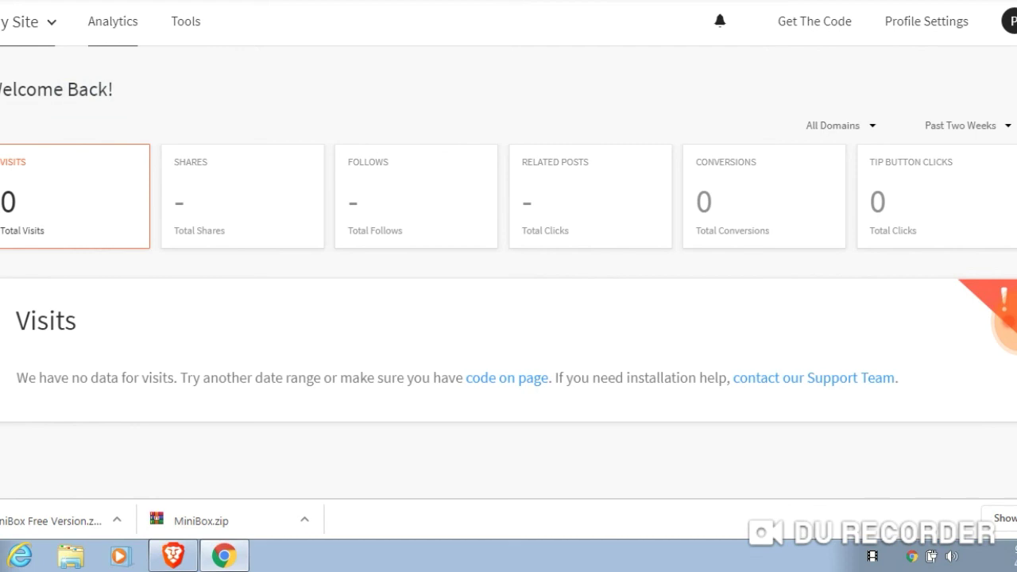
Open AddThis's Get The Code page and turn on Code Only View
{"action": "left_click", "coordinate": [981, 320]}
{"action": "left_click", "coordinate": [814, 21]}
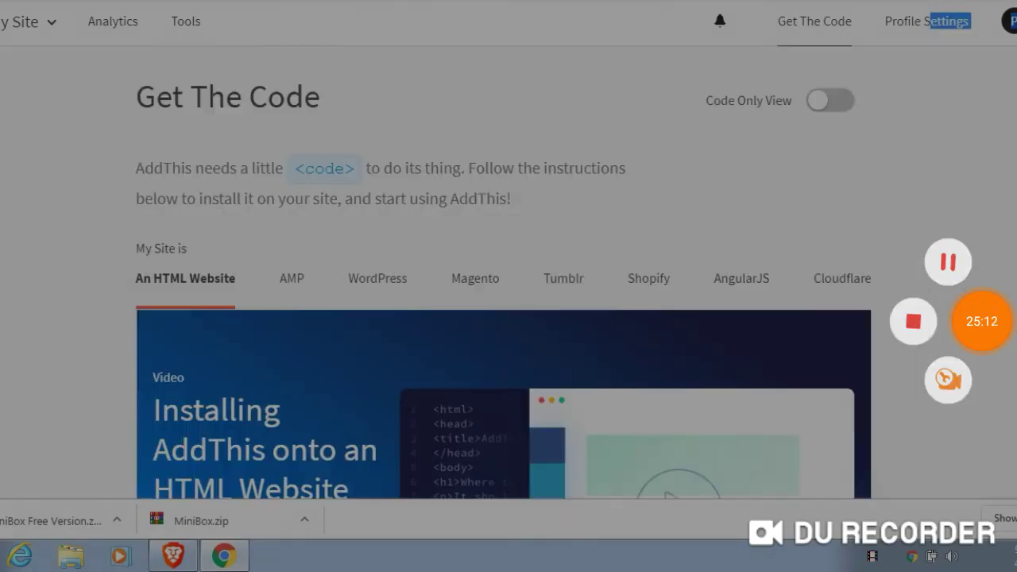
{"action": "left_click_drag", "start_coordinate": [136, 168], "coordinate": [626, 168]}
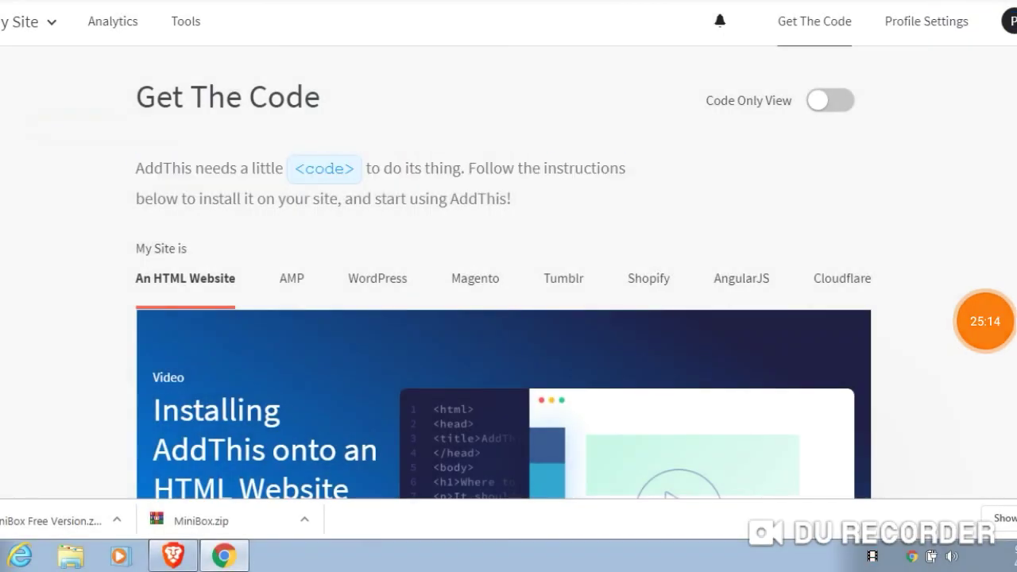
{"action": "left_click", "coordinate": [626, 168]}
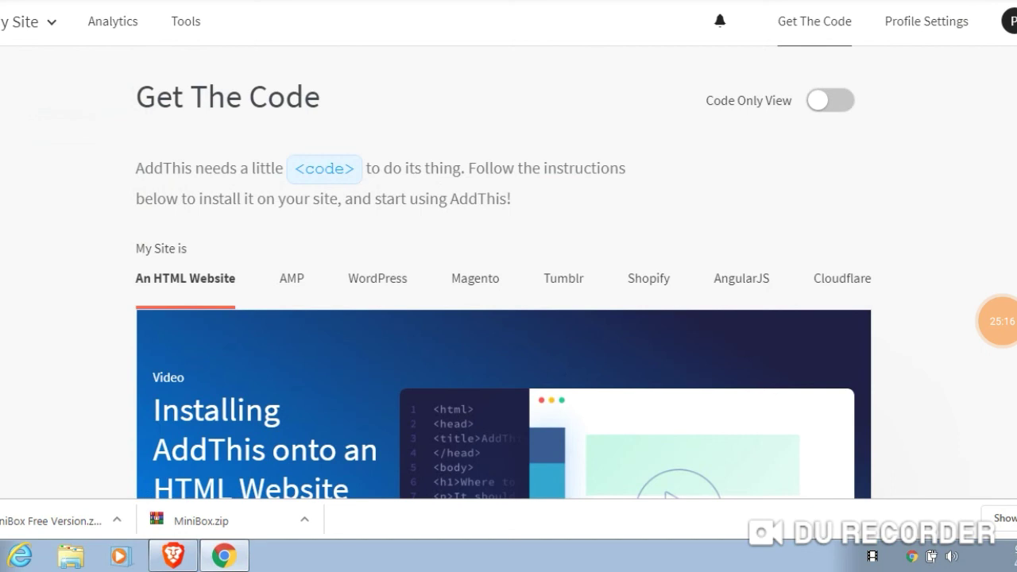
{"action": "left_click", "coordinate": [830, 100]}
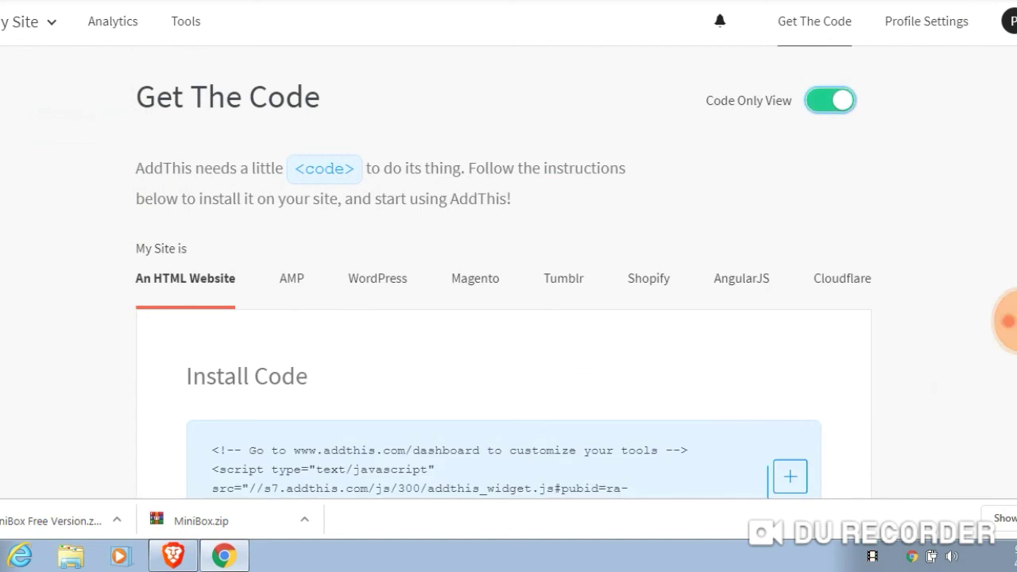
{"action": "scroll", "coordinate": [504, 272], "scroll_direction": "down", "scroll_amount": 3}
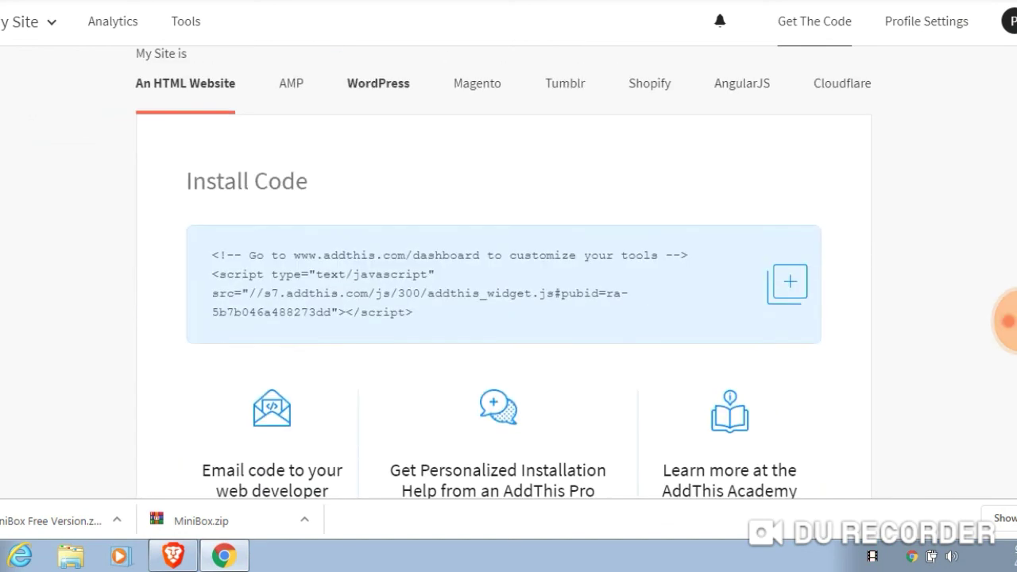
Select the AddThis install script snippet and copy it to the clipboard
{"action": "left_click_drag", "start_coordinate": [769, 82], "coordinate": [231, 83]}
{"action": "left_click", "coordinate": [230, 83]}
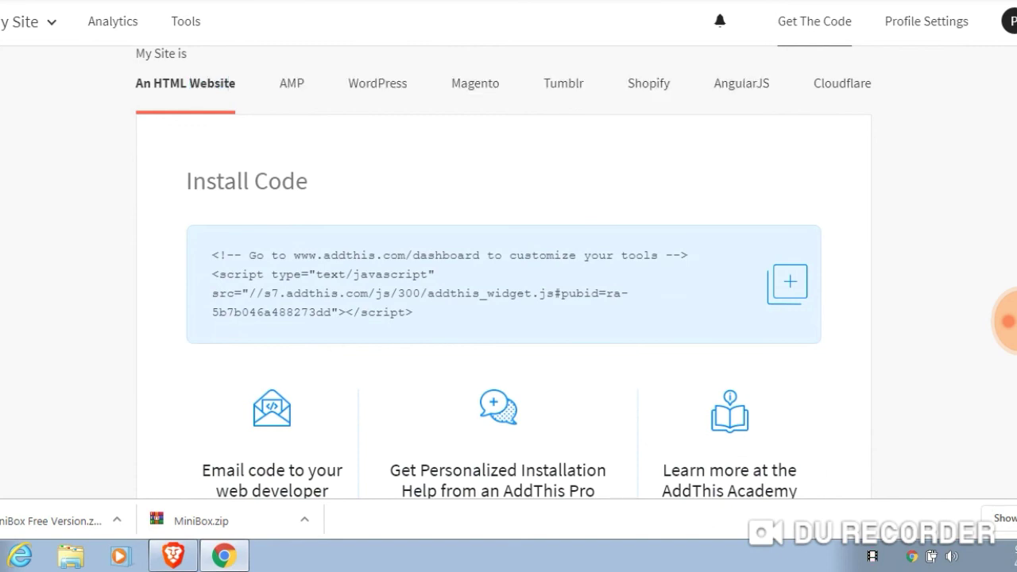
{"action": "left_click_drag", "start_coordinate": [211, 255], "coordinate": [412, 312]}
{"action": "right_click", "coordinate": [365, 282]}
{"action": "left_click", "coordinate": [401, 295]}
{"action": "scroll", "coordinate": [504, 265], "scroll_direction": "down", "scroll_amount": 5}
{"action": "scroll", "coordinate": [504, 270], "scroll_direction": "down", "scroll_amount": 3}
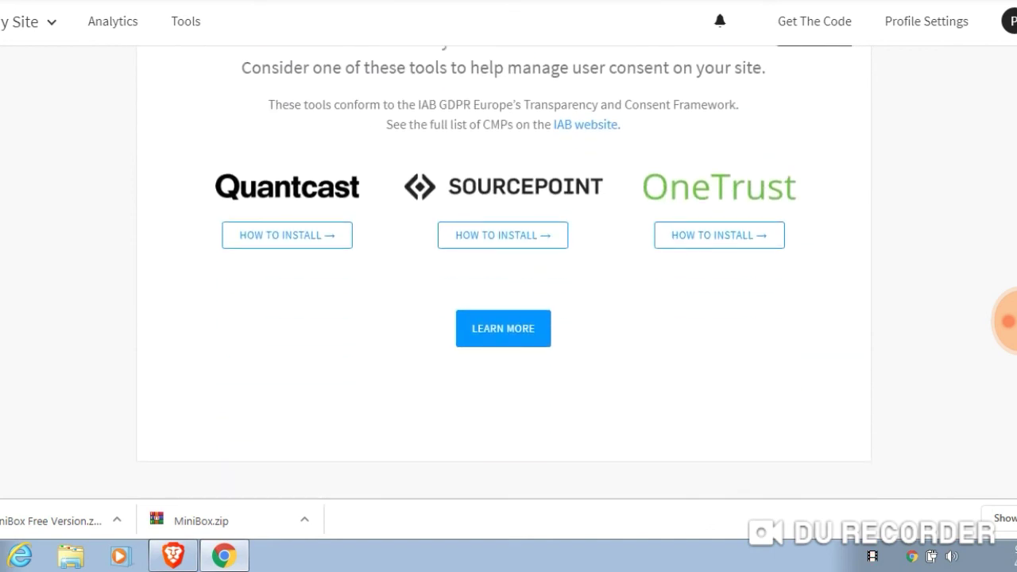
{"action": "scroll", "coordinate": [504, 270], "scroll_direction": "up", "scroll_amount": 8}
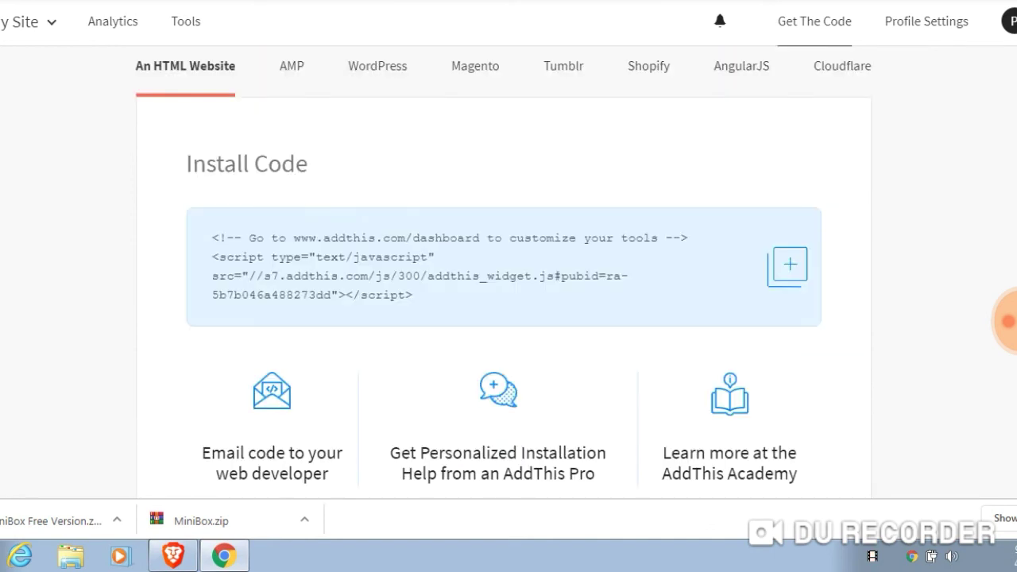
{"action": "scroll", "coordinate": [504, 318], "scroll_direction": "up", "scroll_amount": 1}
{"action": "scroll", "coordinate": [509, 318], "scroll_direction": "up", "scroll_amount": 3}
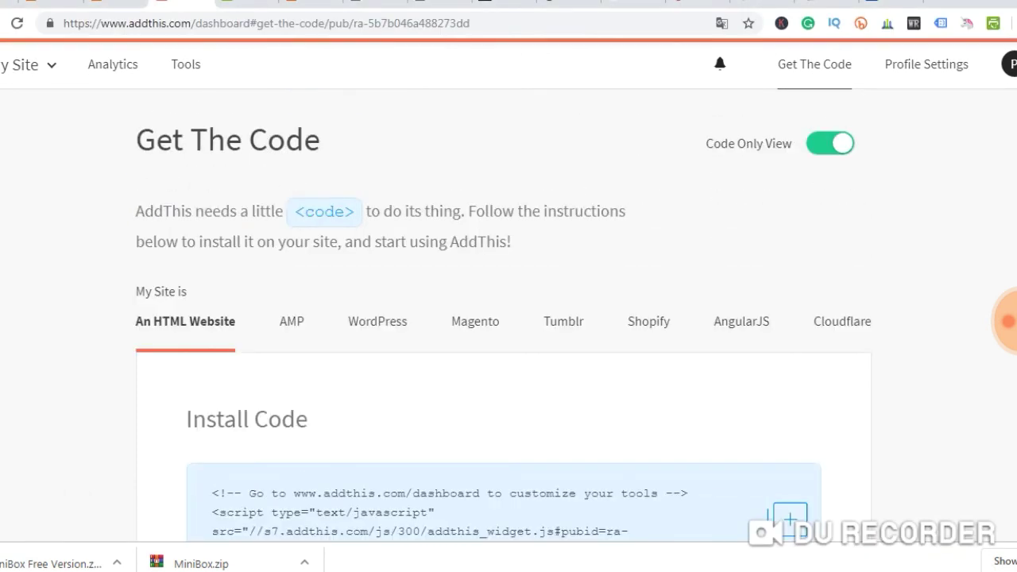
Turn off Code Only View and copy the AddThis script snippet again
{"action": "left_click", "coordinate": [830, 143]}
{"action": "scroll", "coordinate": [508, 318], "scroll_direction": "down", "scroll_amount": 3}
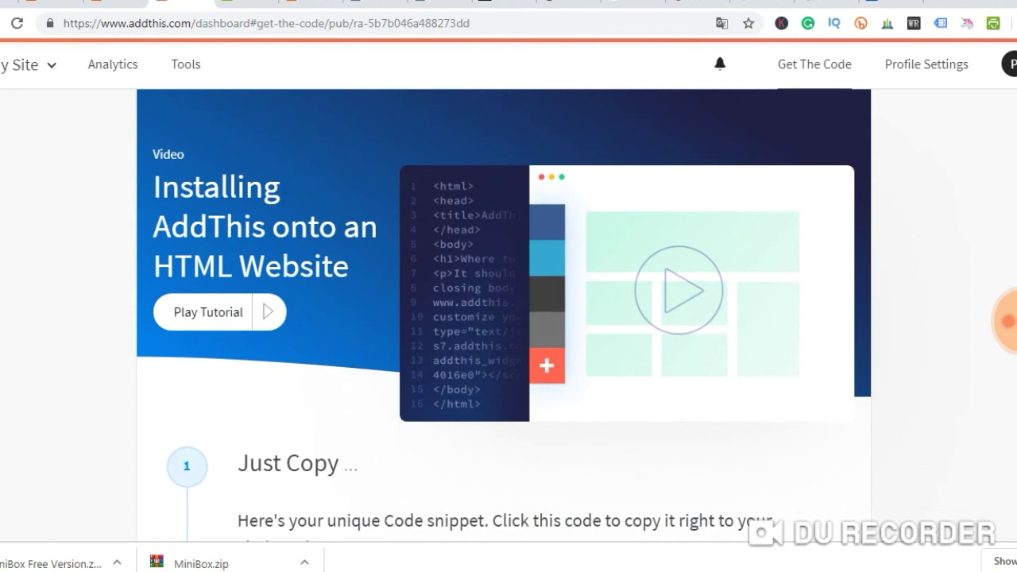
{"action": "scroll", "coordinate": [508, 318], "scroll_direction": "down", "scroll_amount": 5}
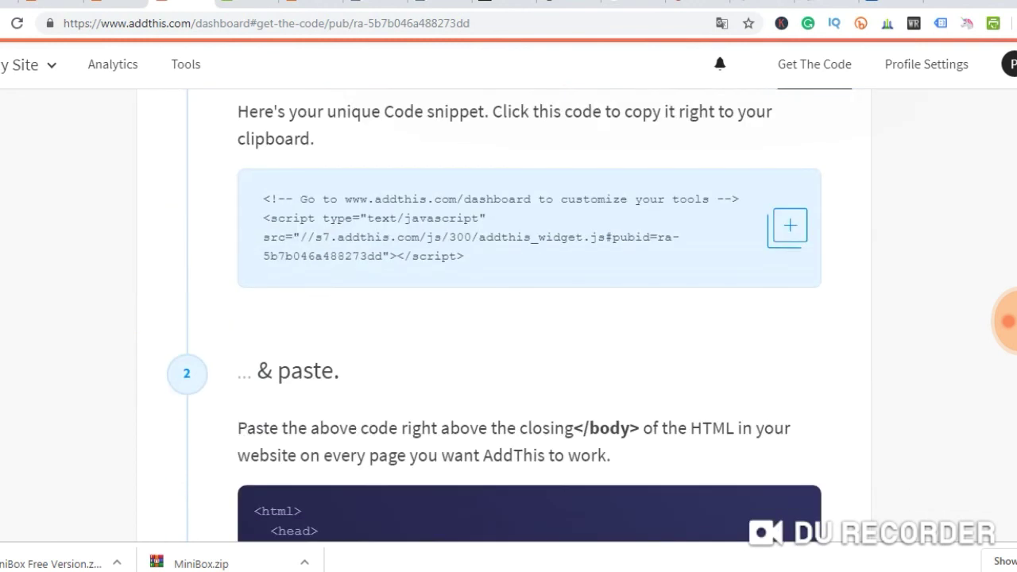
{"action": "scroll", "coordinate": [508, 318], "scroll_direction": "up", "scroll_amount": 2}
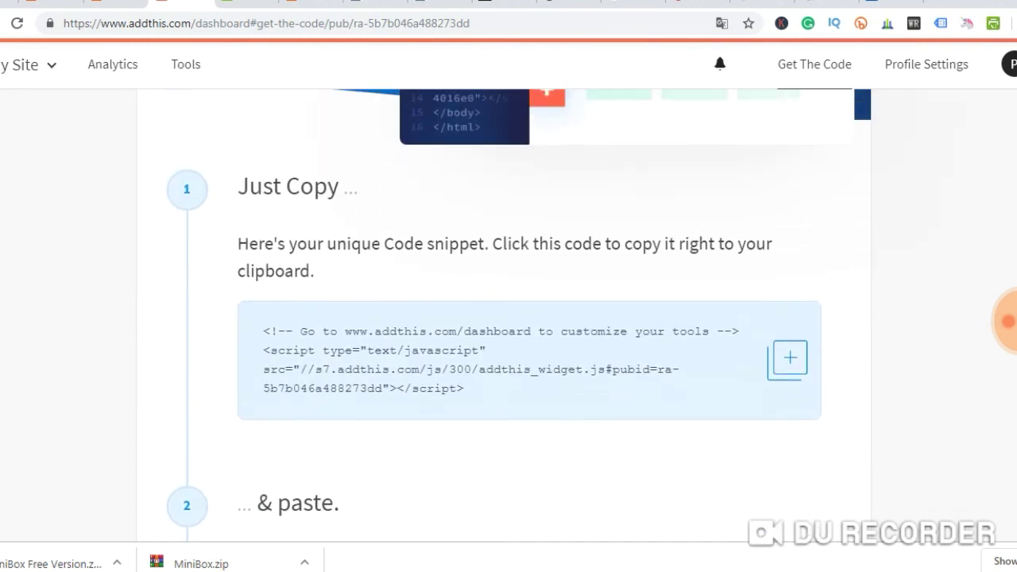
{"action": "left_click_drag", "start_coordinate": [263, 330], "coordinate": [464, 388]}
{"action": "right_click", "coordinate": [402, 374]}
{"action": "left_click", "coordinate": [437, 382]}
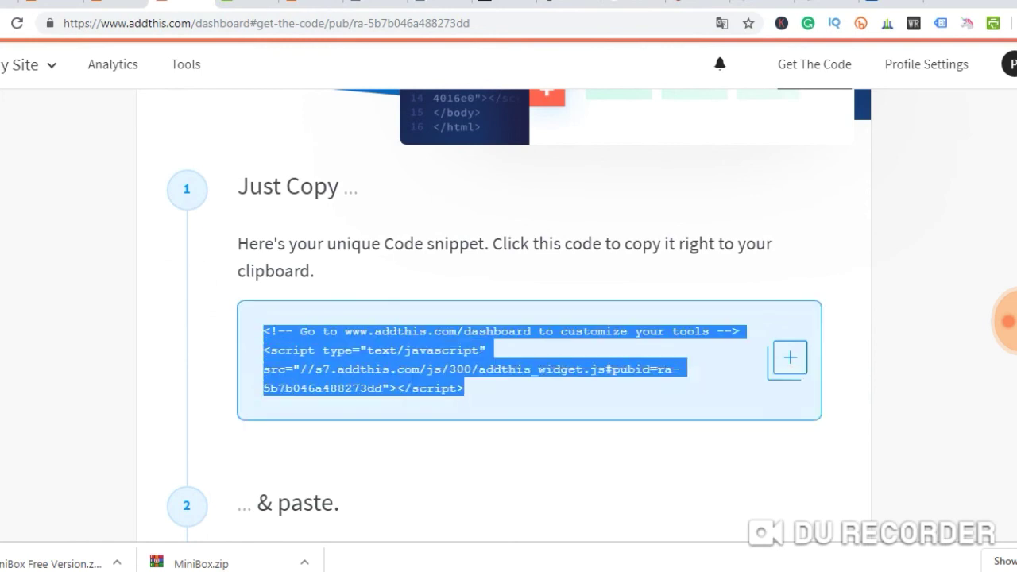
Review the instructions: paste the snippet right above </body> on every page
{"action": "scroll", "coordinate": [508, 317], "scroll_direction": "down", "scroll_amount": 4}
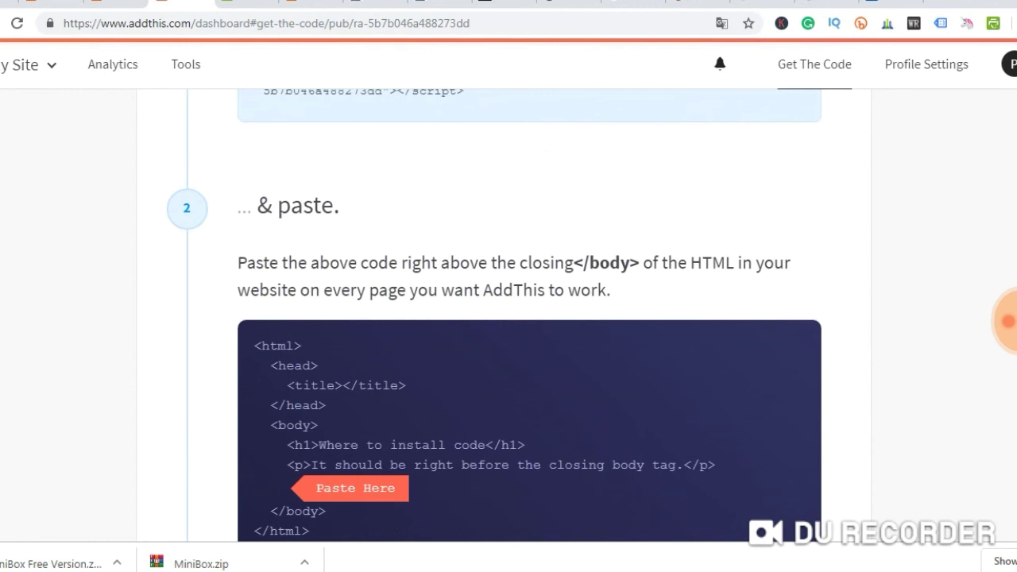
{"action": "left_click_drag", "start_coordinate": [399, 262], "coordinate": [451, 262]}
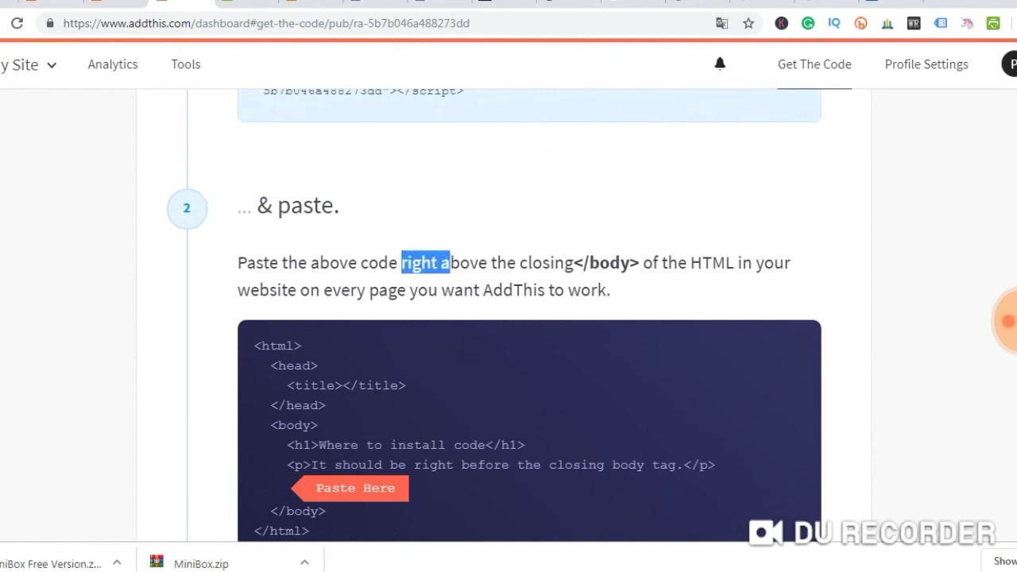
{"action": "left_click_drag", "start_coordinate": [520, 262], "coordinate": [636, 262]}
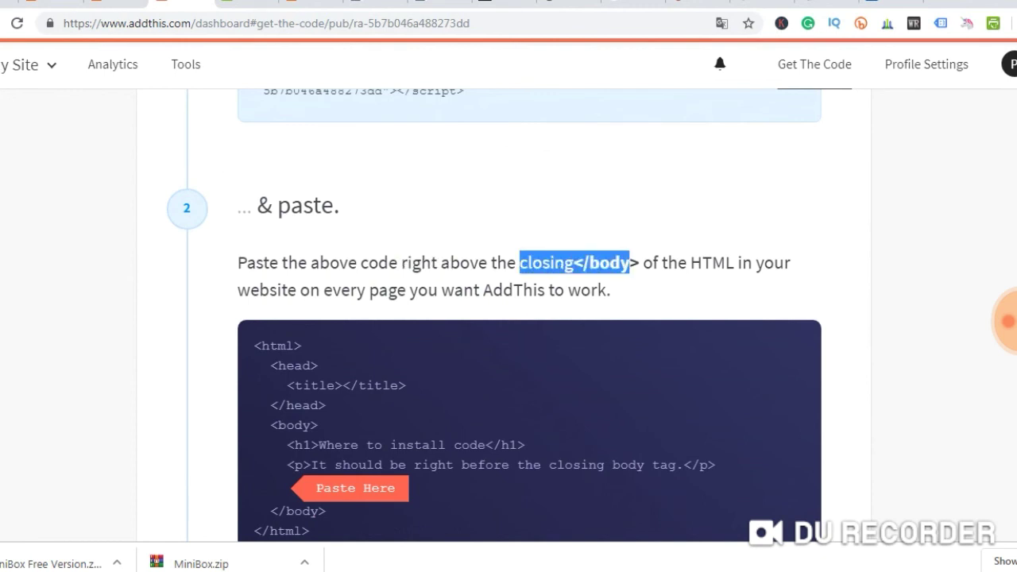
{"action": "left_click", "coordinate": [636, 262]}
{"action": "left_click_drag", "start_coordinate": [237, 289], "coordinate": [610, 290]}
{"action": "scroll", "coordinate": [509, 318], "scroll_direction": "down", "scroll_amount": 5}
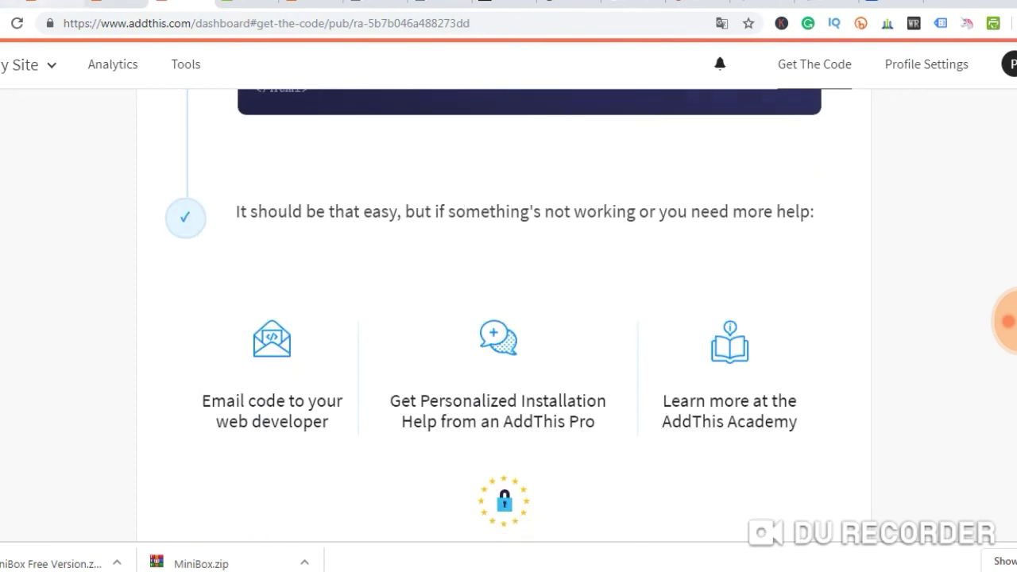
{"action": "key", "text": "ctrl+1"}
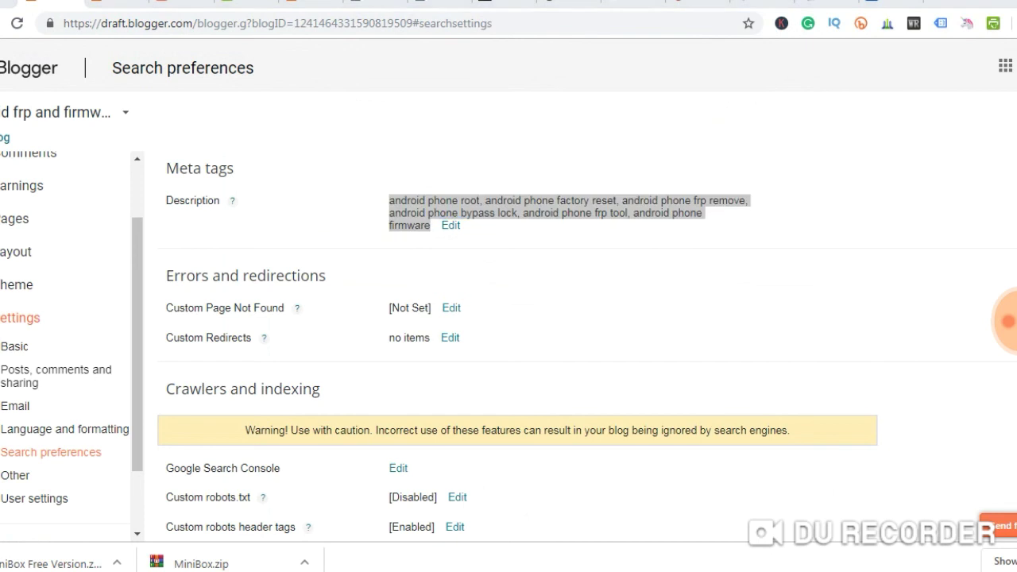
Find </body> in the theme HTML and paste the AddThis script on a new line above it
{"action": "key", "text": "ctrl+Tab"}
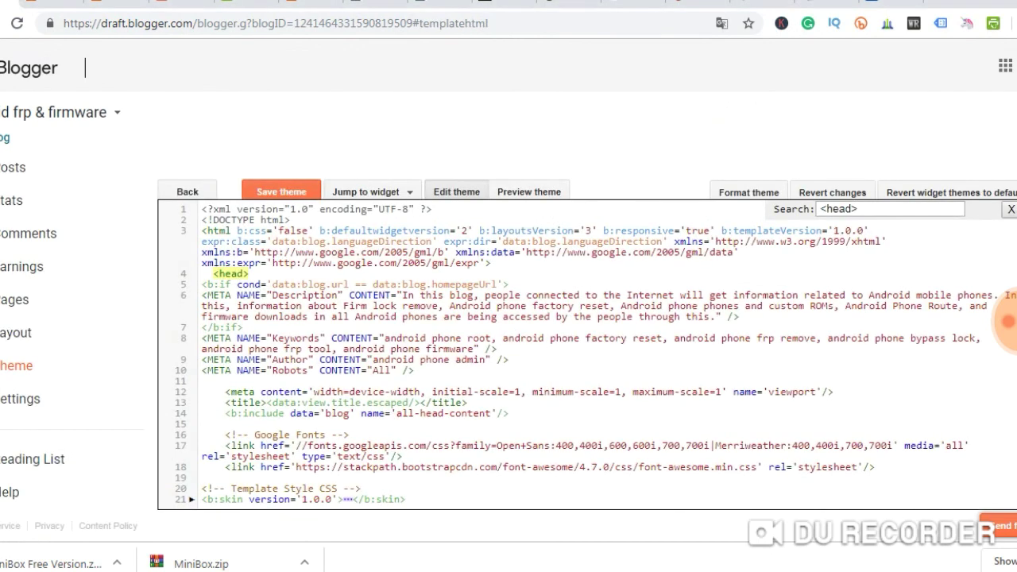
{"action": "left_click", "coordinate": [849, 209]}
{"action": "key", "text": "BackSpace"}
{"action": "key", "text": "BackSpace"}
{"action": "key", "text": "BackSpace"}
{"action": "key", "text": "BackSpace"}
{"action": "type", "text": "/bod"}
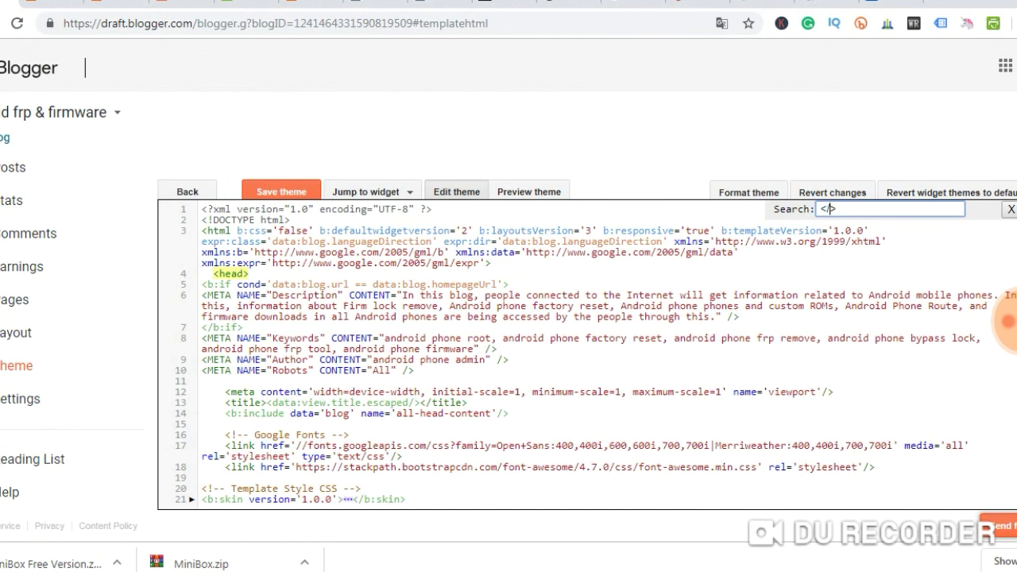
{"action": "type", "text": "y>"}
{"action": "key", "text": "Return"}
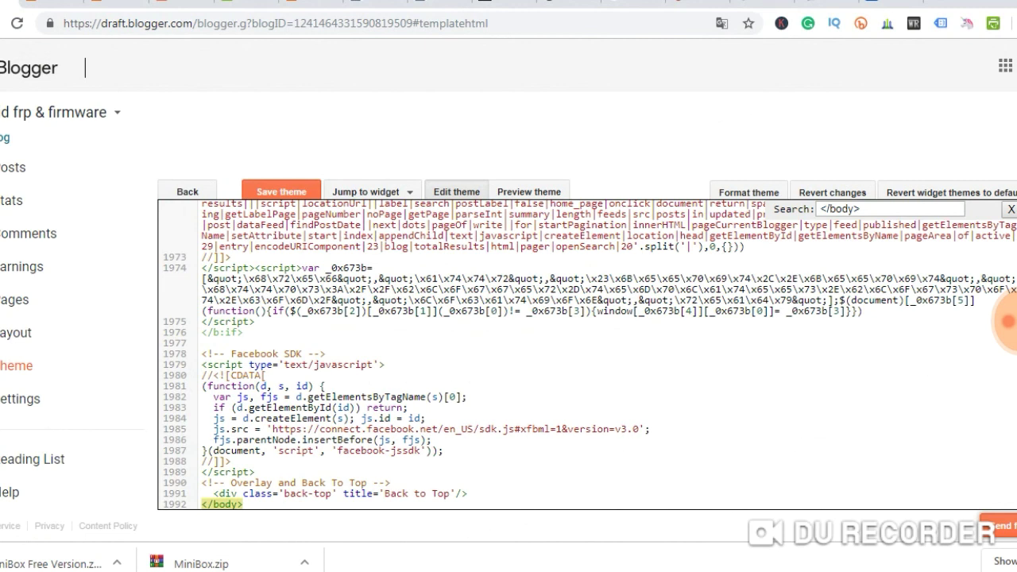
{"action": "left_click", "coordinate": [201, 503]}
{"action": "key", "text": "Return"}
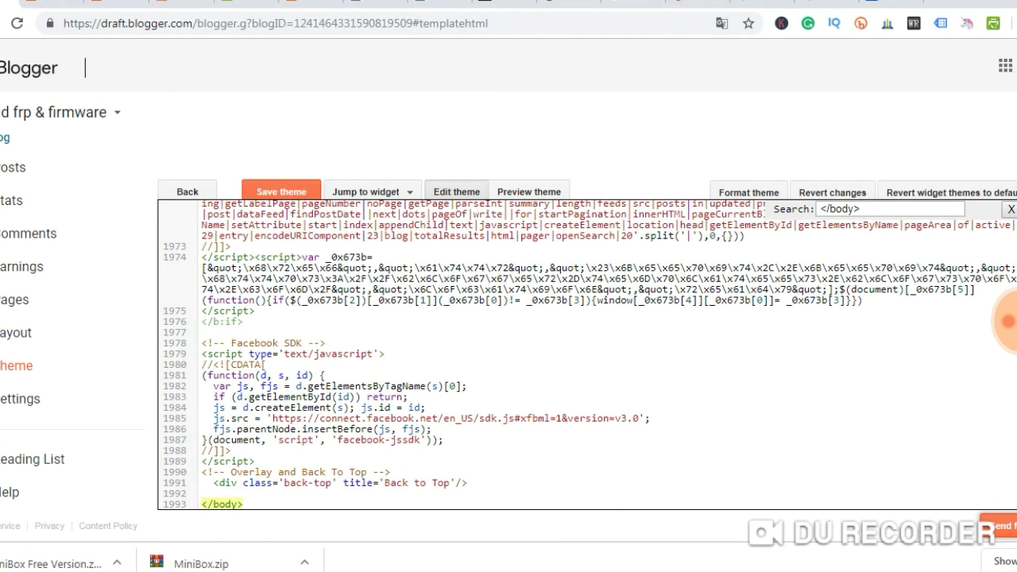
{"action": "right_click", "coordinate": [213, 491]}
{"action": "left_click", "coordinate": [266, 360]}
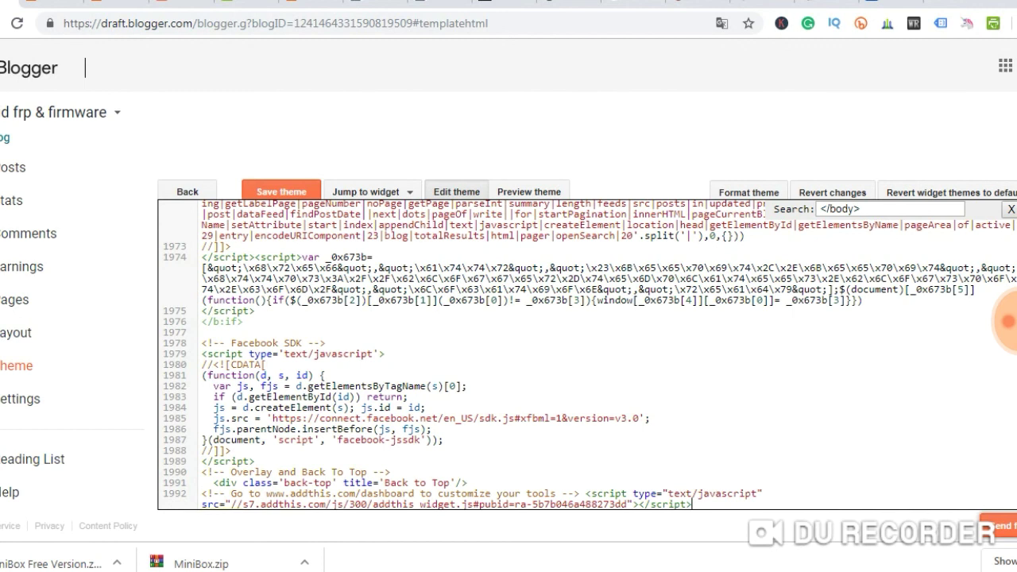
Save the Blogger theme and reload the theme editor
{"action": "left_click", "coordinate": [281, 192]}
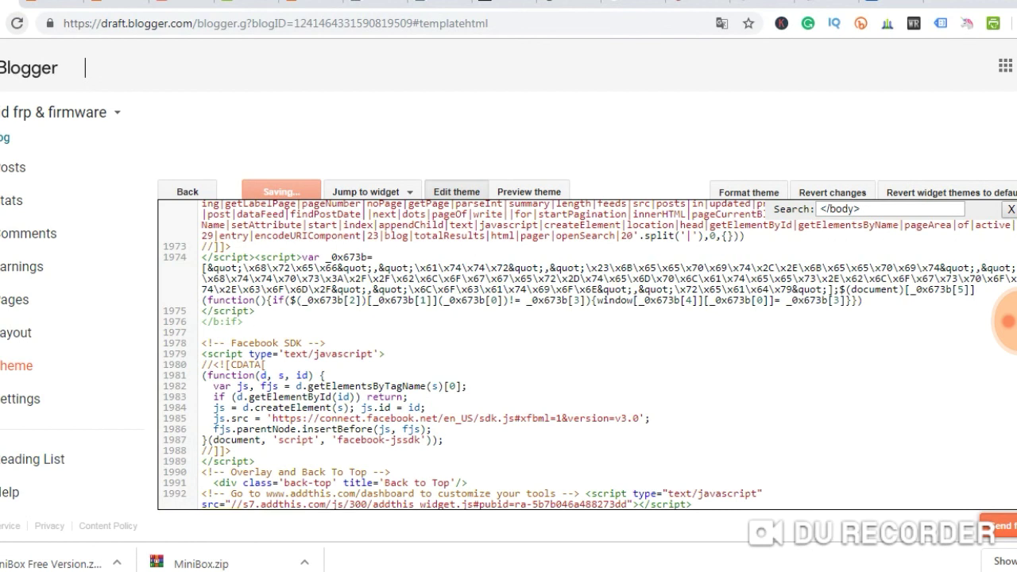
{"action": "key", "text": "F5"}
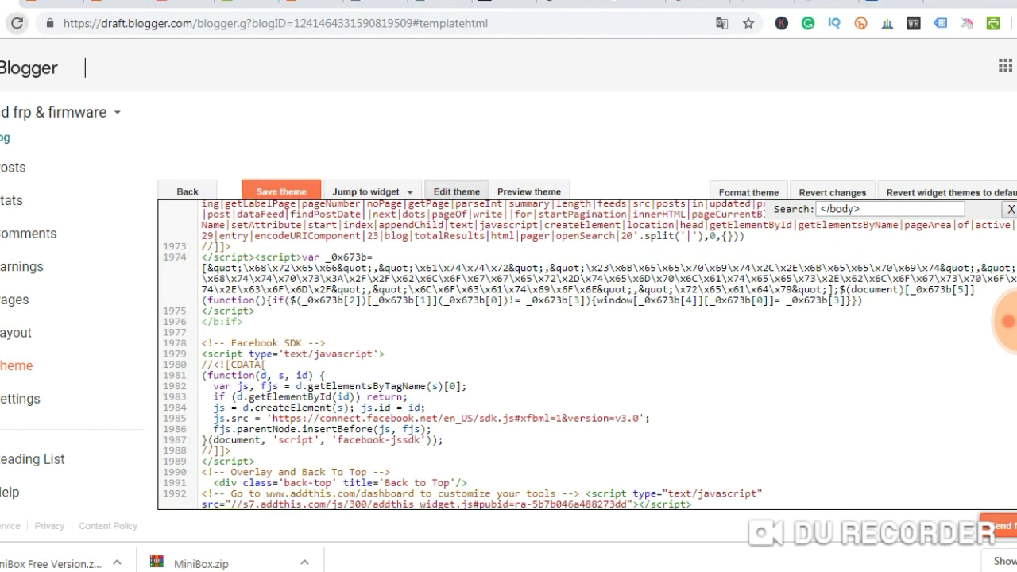
{"action": "left_click", "coordinate": [1007, 321]}
{"action": "key", "text": "Return"}
{"action": "key", "text": "ctrl+Tab"}
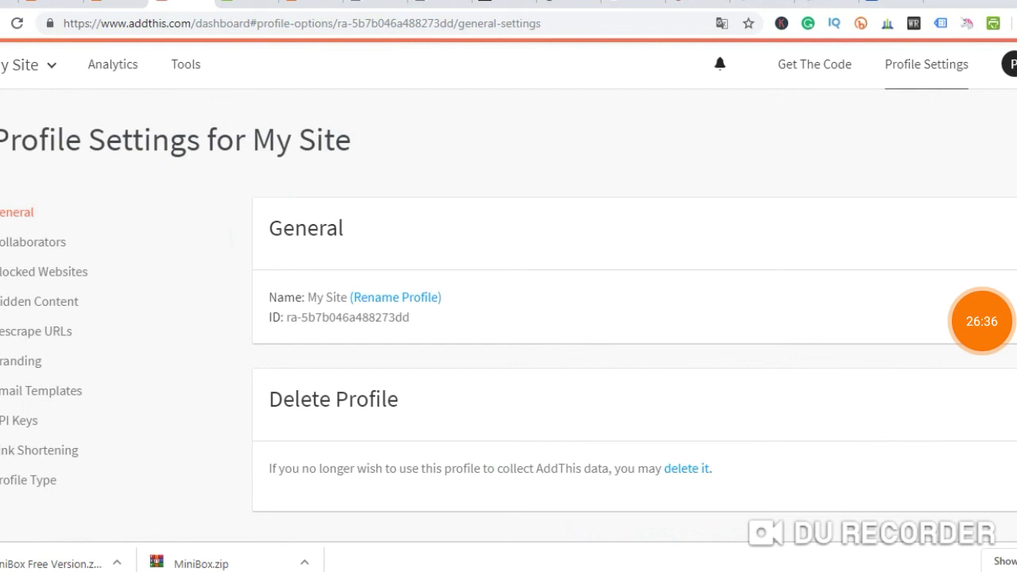